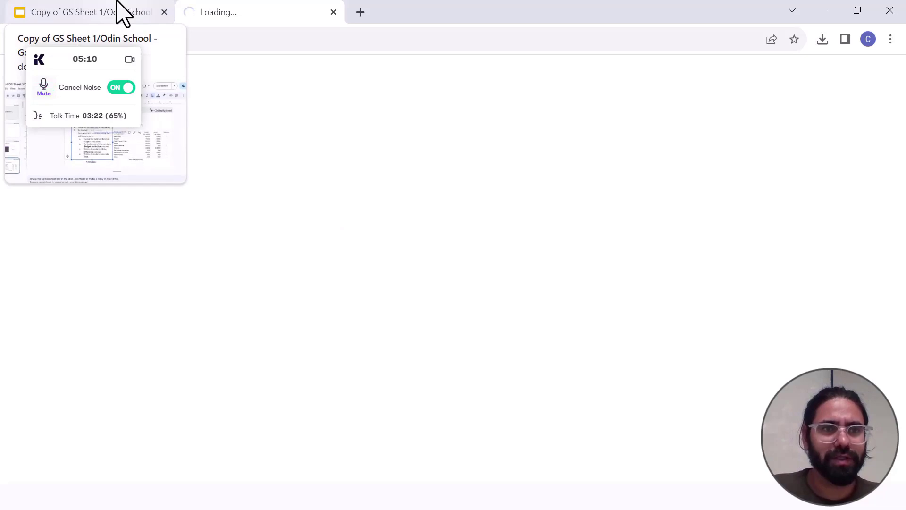
Make a copy of the GS 2 Examples spreadsheet in My Drive, naming it Iron_man
{"action": "left_click", "coordinate": [117, 4]}
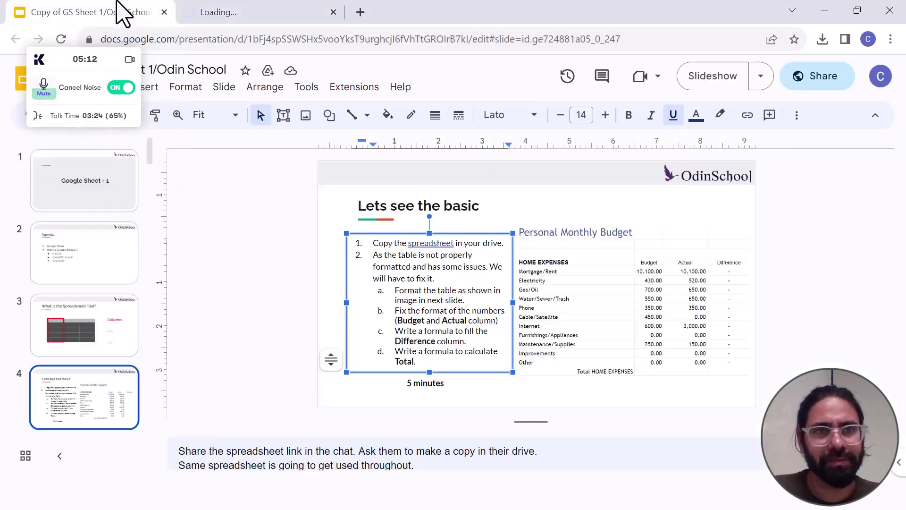
{"action": "left_click", "coordinate": [208, 15]}
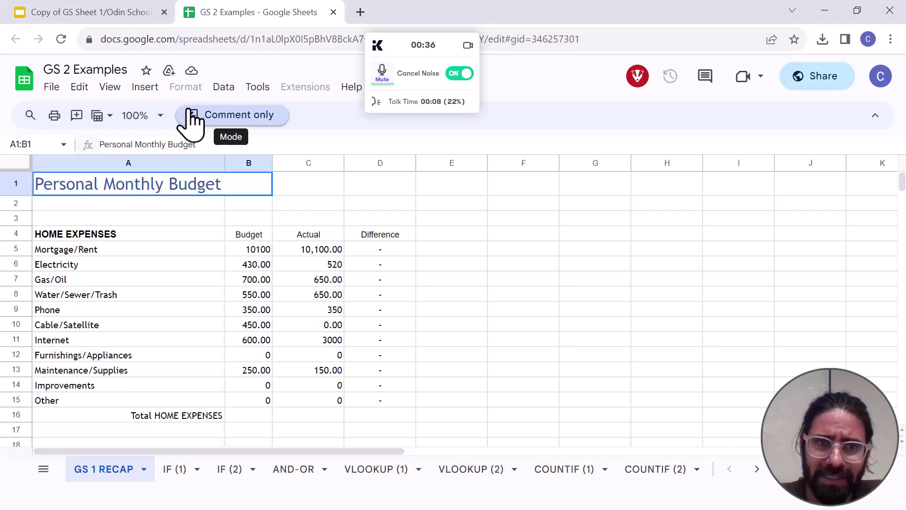
{"action": "left_click", "coordinate": [51, 87]}
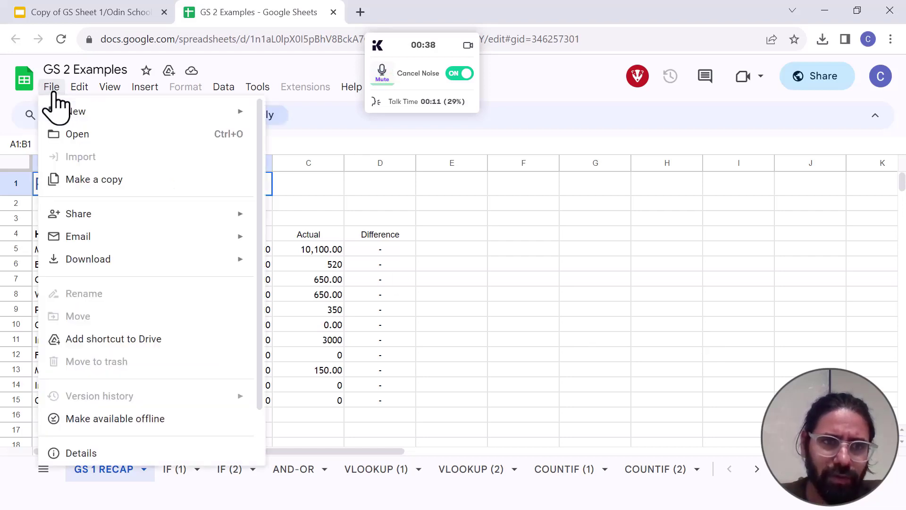
{"action": "left_click", "coordinate": [95, 179]}
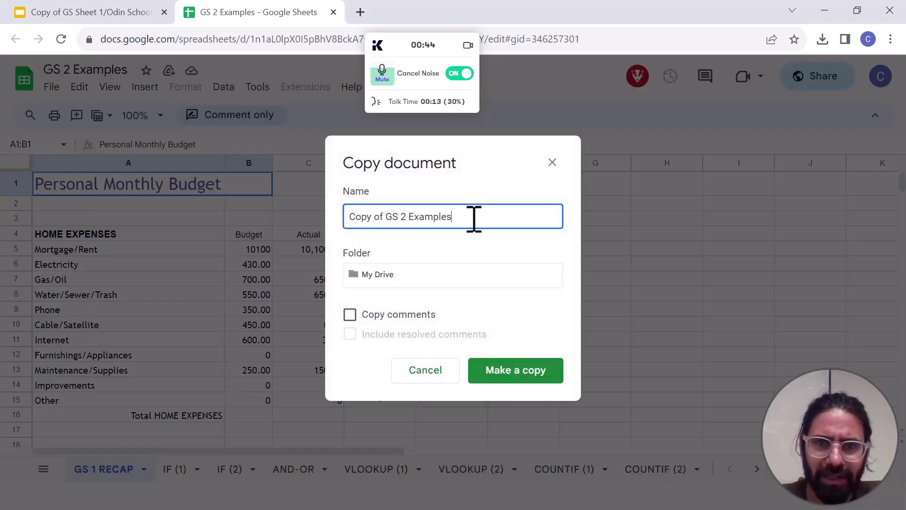
{"action": "type", "text": "IR"}
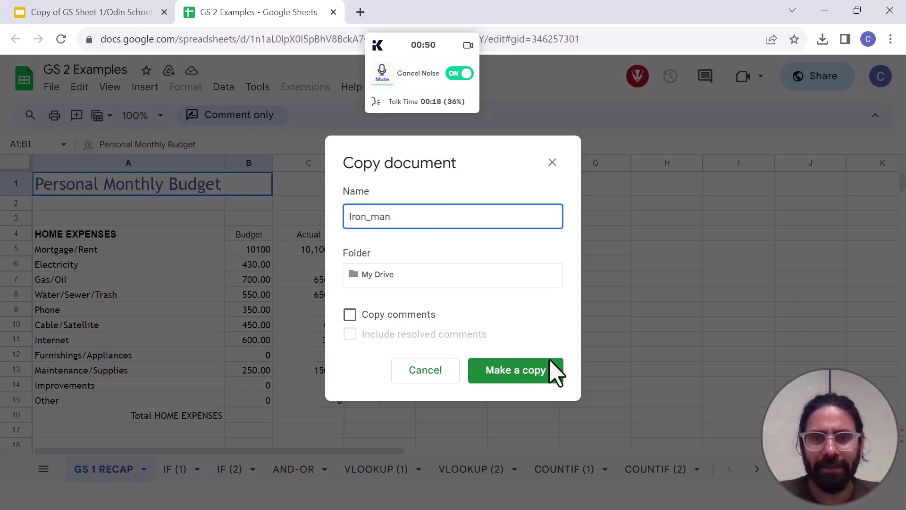
{"action": "left_click", "coordinate": [551, 373]}
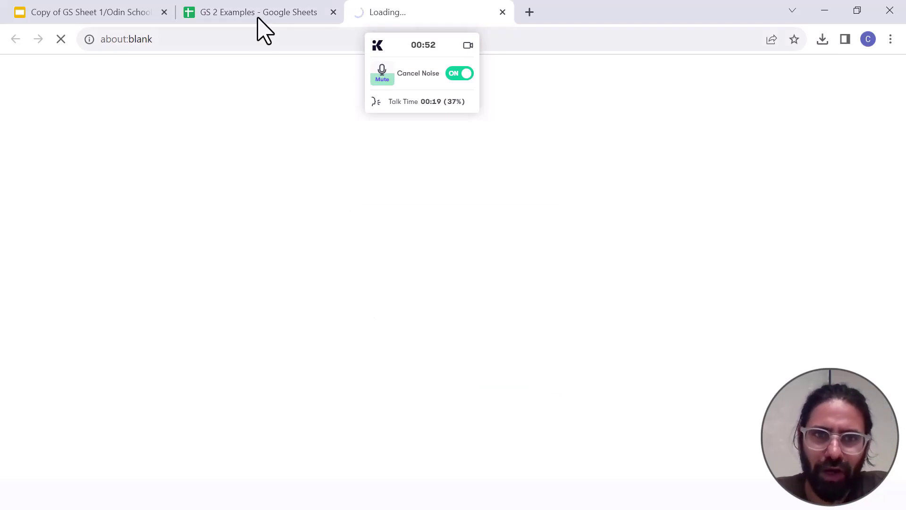
Examine the Budget, Actual and Difference headings and the home expense categories in the original GS 2 Examples sheet
{"action": "left_click", "coordinate": [258, 9]}
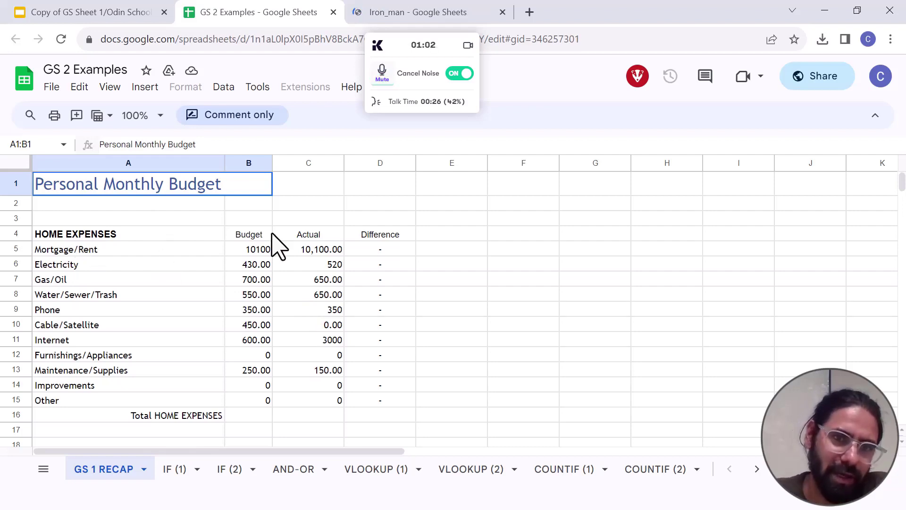
{"action": "left_click", "coordinate": [249, 235]}
{"action": "left_click", "coordinate": [308, 236]}
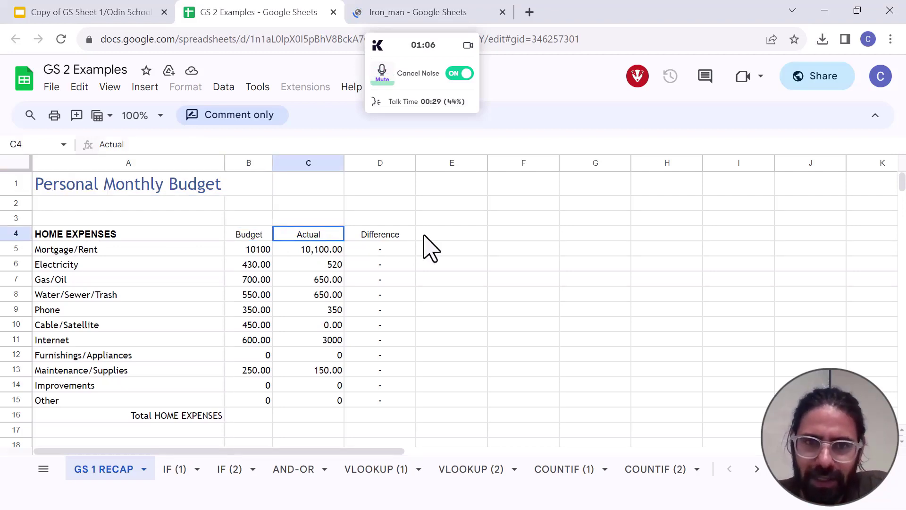
{"action": "left_click", "coordinate": [405, 235]}
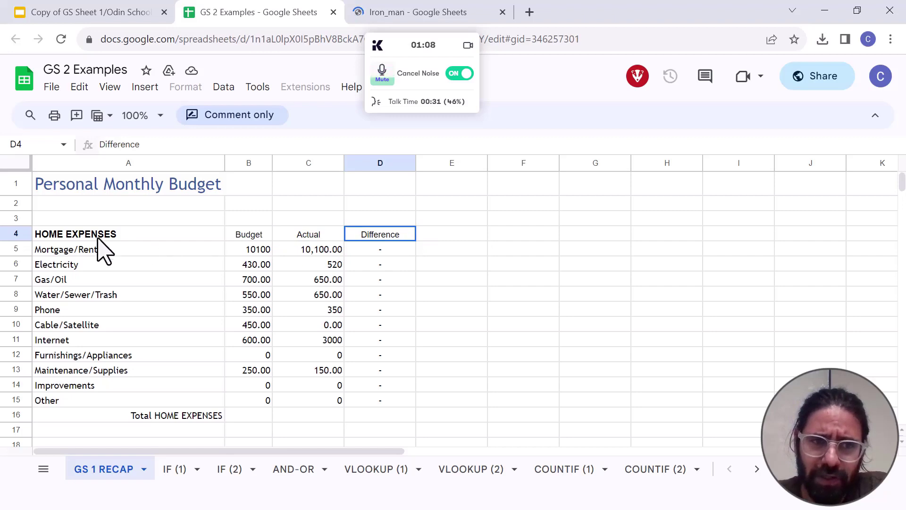
{"action": "left_click", "coordinate": [51, 252]}
{"action": "left_click", "coordinate": [51, 267]}
{"action": "left_click", "coordinate": [49, 282]}
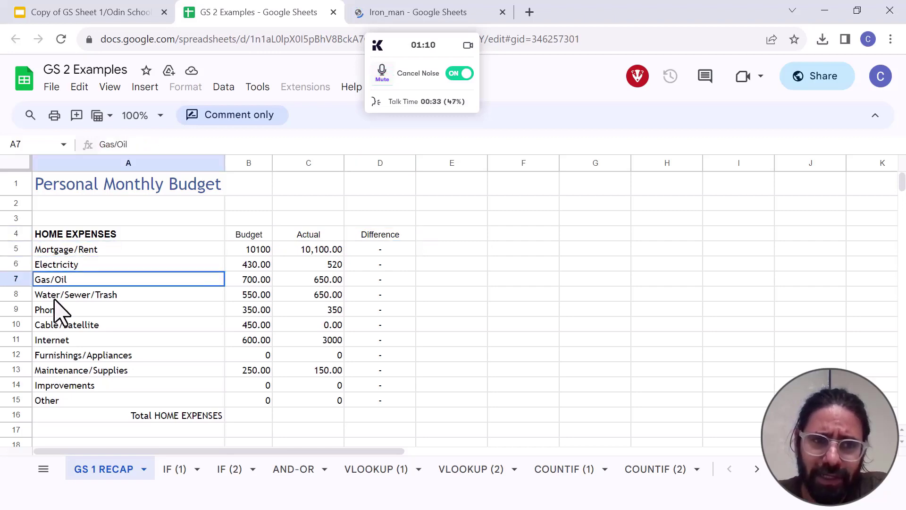
{"action": "left_click", "coordinate": [55, 296]}
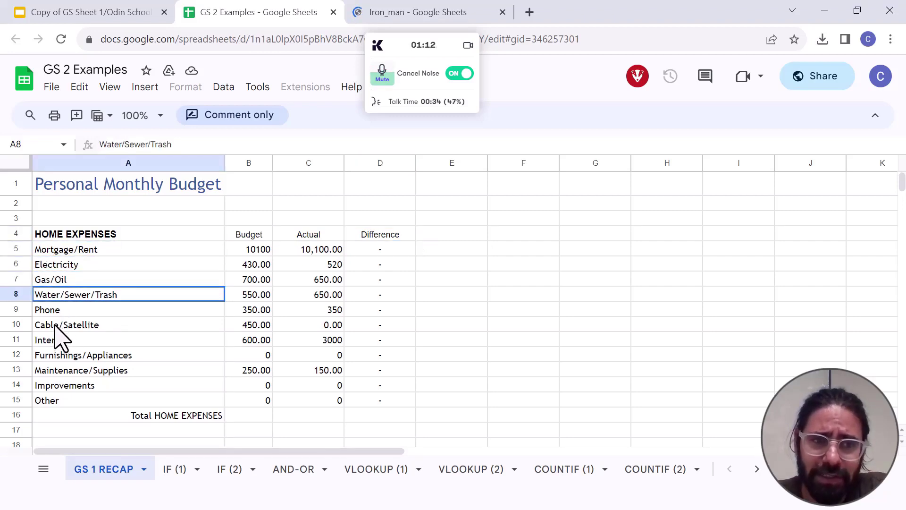
{"action": "left_click", "coordinate": [58, 313]}
{"action": "left_click", "coordinate": [60, 330]}
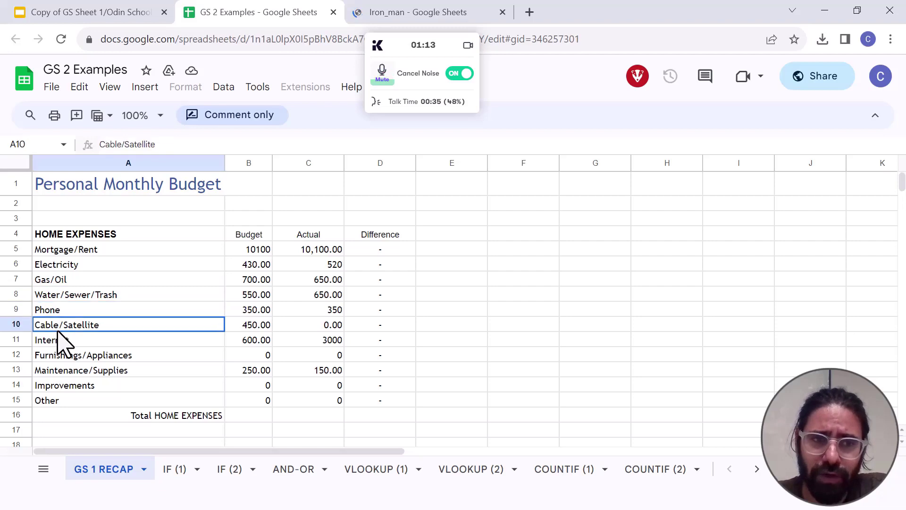
Switch to the Iron_man copy and close the original GS 2 Examples spreadsheet
{"action": "left_click", "coordinate": [375, 9]}
{"action": "left_click", "coordinate": [281, 11]}
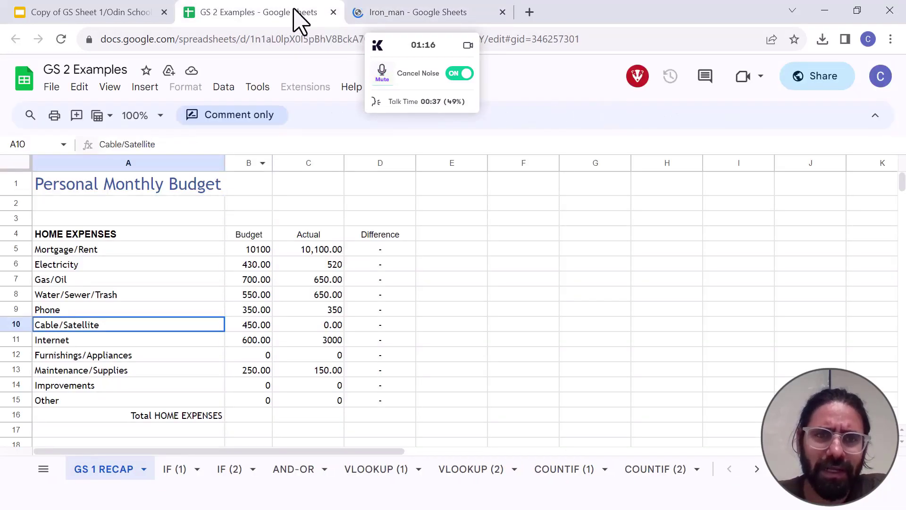
{"action": "left_click", "coordinate": [385, 9]}
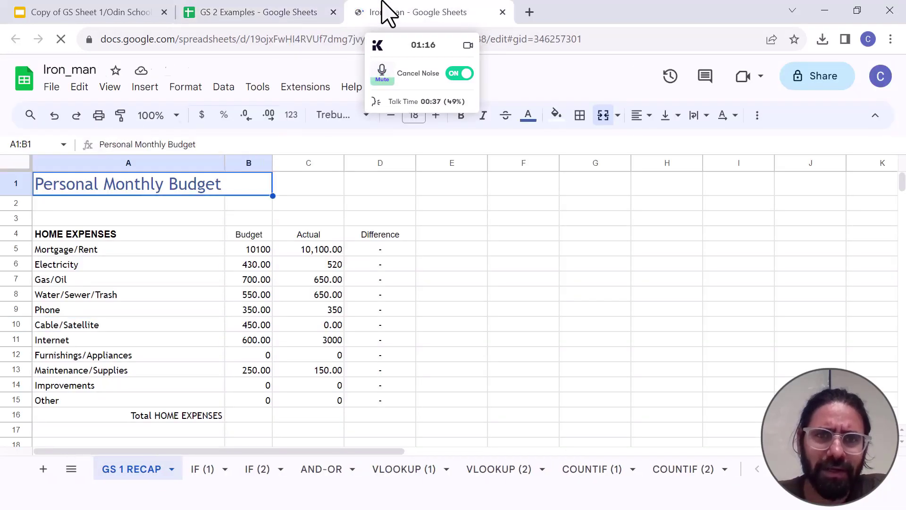
{"action": "left_click", "coordinate": [334, 12]}
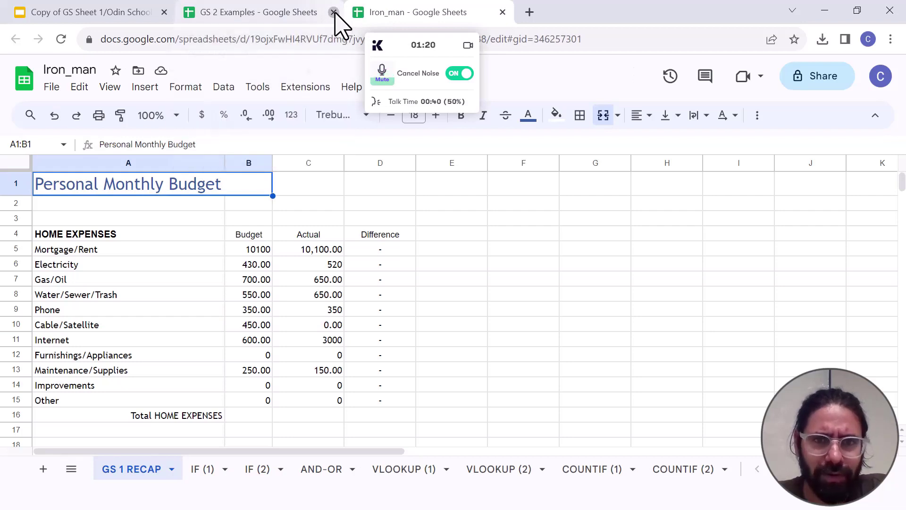
Enter the formula =B5-C5 in the Mortgage/Rent Difference cell D5 and fill it down through D15
{"action": "left_click", "coordinate": [380, 236]}
{"action": "left_click", "coordinate": [380, 251]}
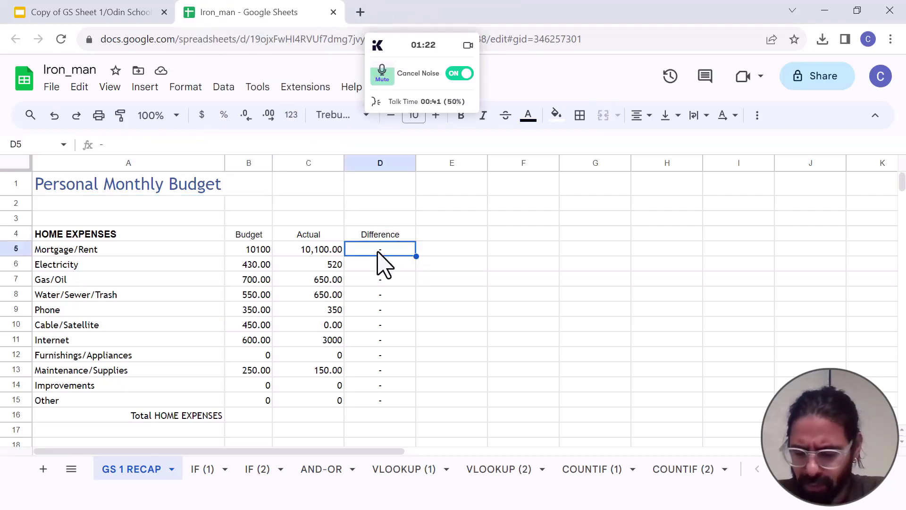
{"action": "type", "text": "="}
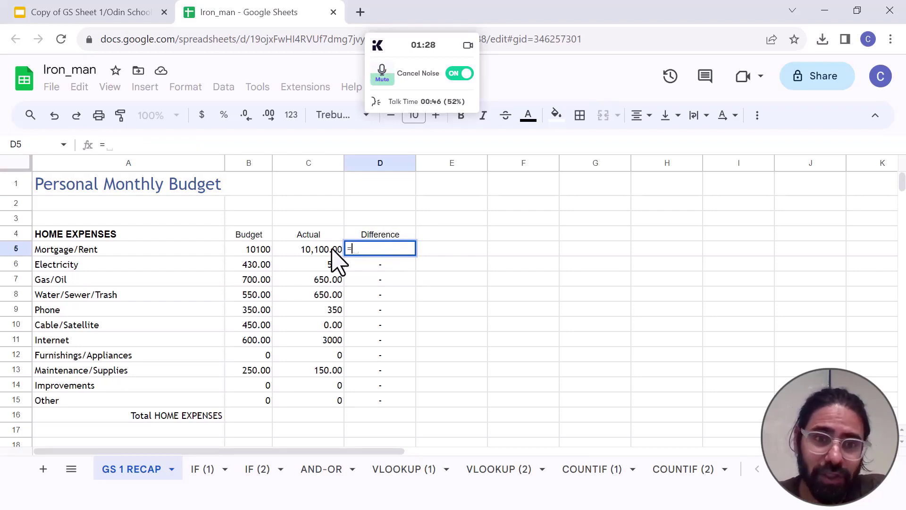
{"action": "left_click", "coordinate": [254, 253]}
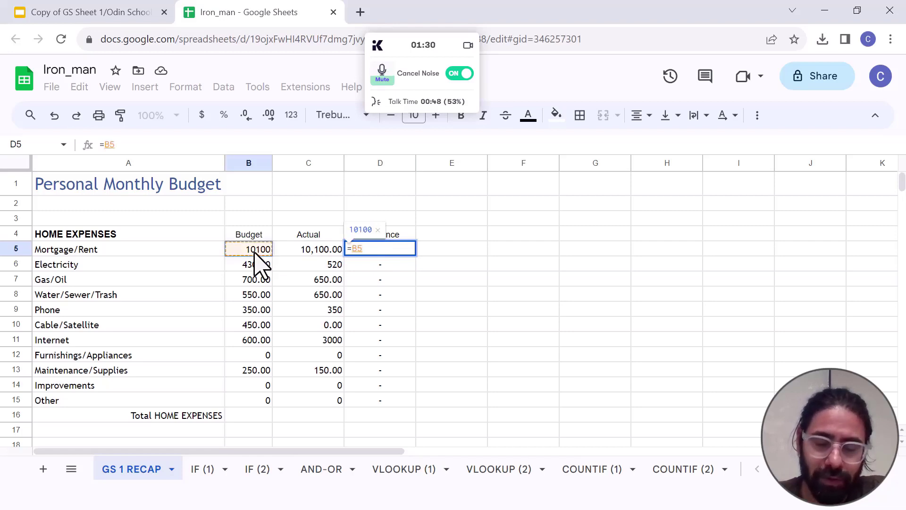
{"action": "type", "text": "-"}
{"action": "left_click", "coordinate": [310, 255]}
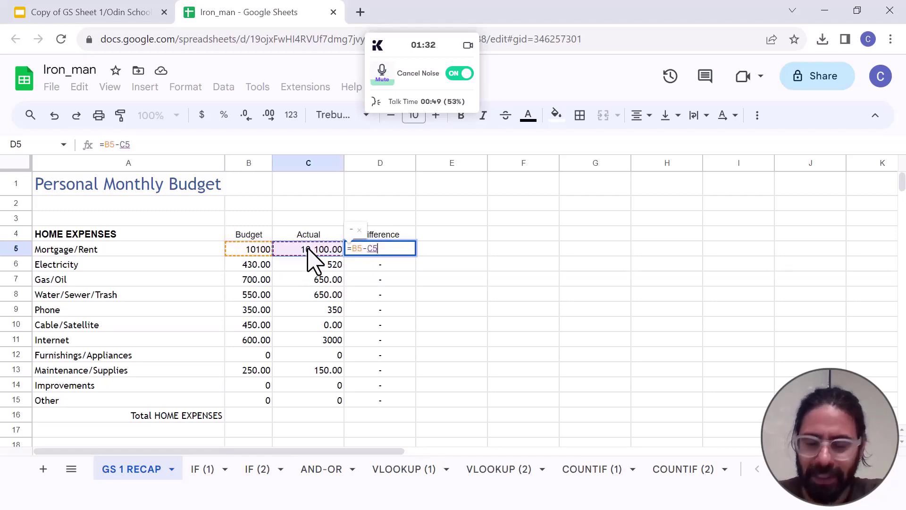
{"action": "key", "text": "Return"}
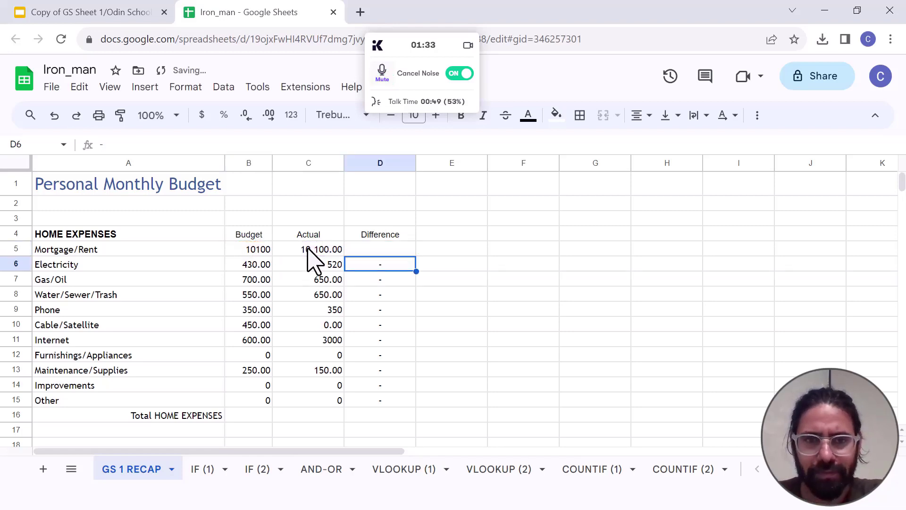
{"action": "left_click", "coordinate": [404, 250]}
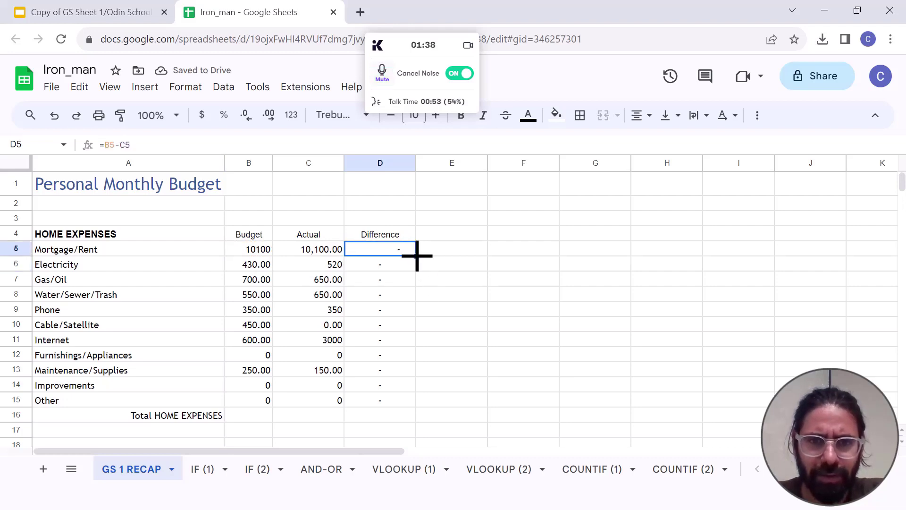
{"action": "left_click_drag", "start_coordinate": [417, 255], "coordinate": [427, 396]}
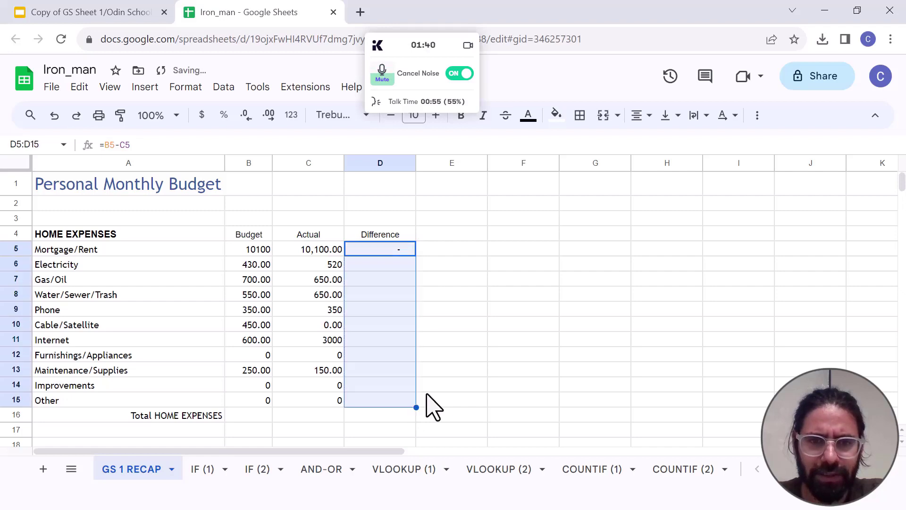
Check the filled formulas and results in the Difference column, from the Other row up to Internet
{"action": "left_click", "coordinate": [386, 398]}
{"action": "left_click", "coordinate": [388, 381]}
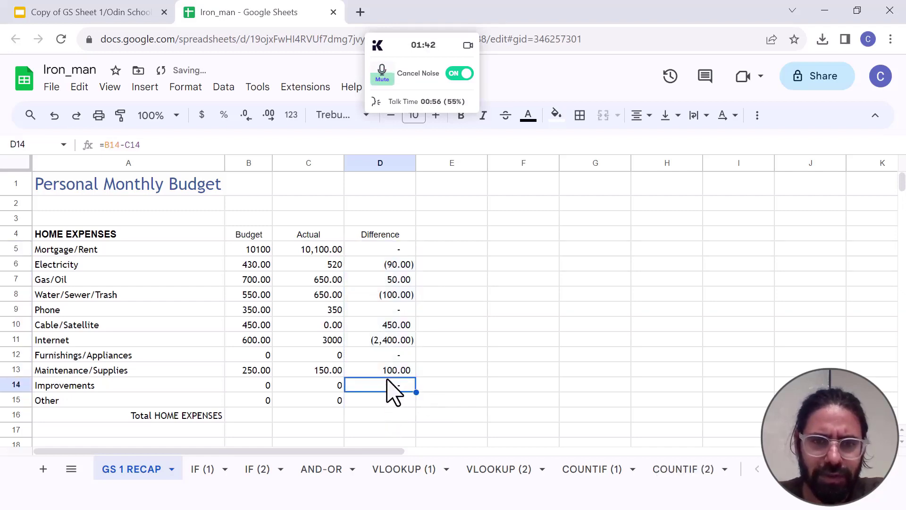
{"action": "left_click", "coordinate": [389, 356]}
{"action": "left_click", "coordinate": [390, 314]}
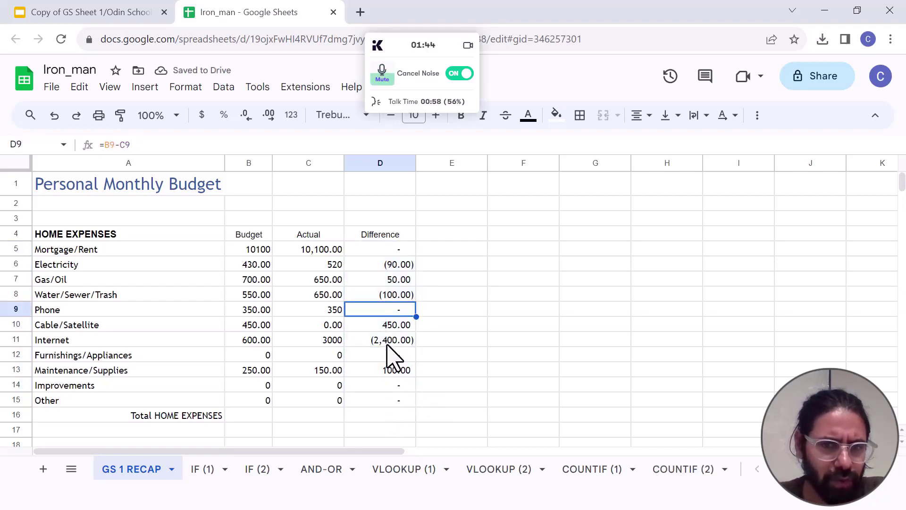
{"action": "left_click", "coordinate": [389, 385]}
{"action": "left_click", "coordinate": [388, 413]}
{"action": "left_click", "coordinate": [388, 400]}
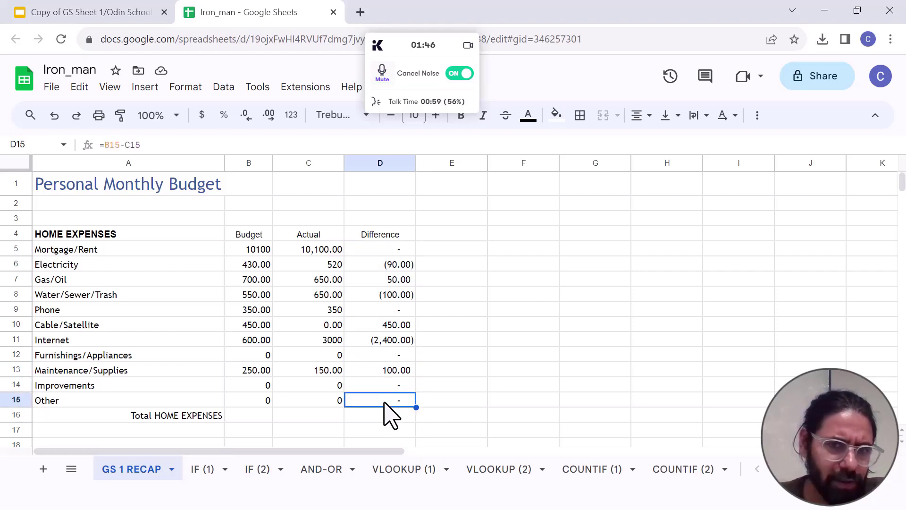
{"action": "left_click", "coordinate": [389, 384]}
{"action": "left_click", "coordinate": [389, 340]}
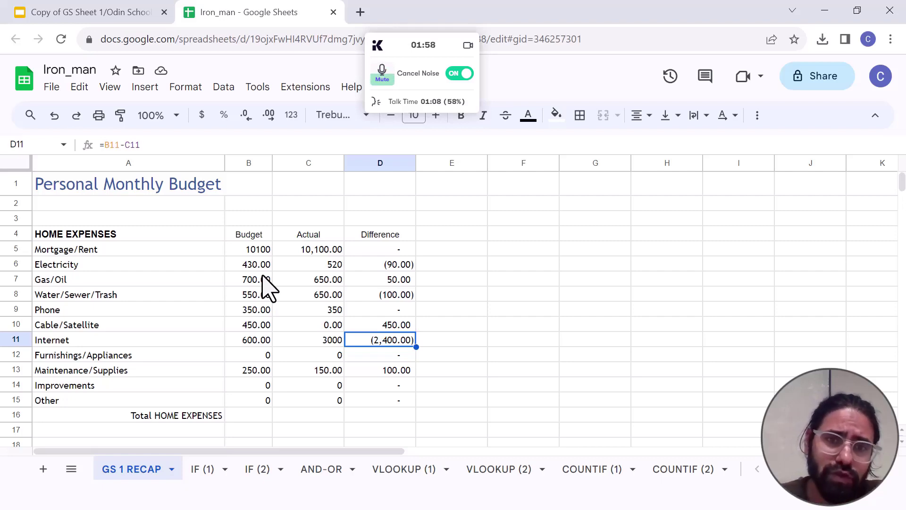
Apply the Number format with two decimals to the whole Difference column D
{"action": "left_click", "coordinate": [373, 160]}
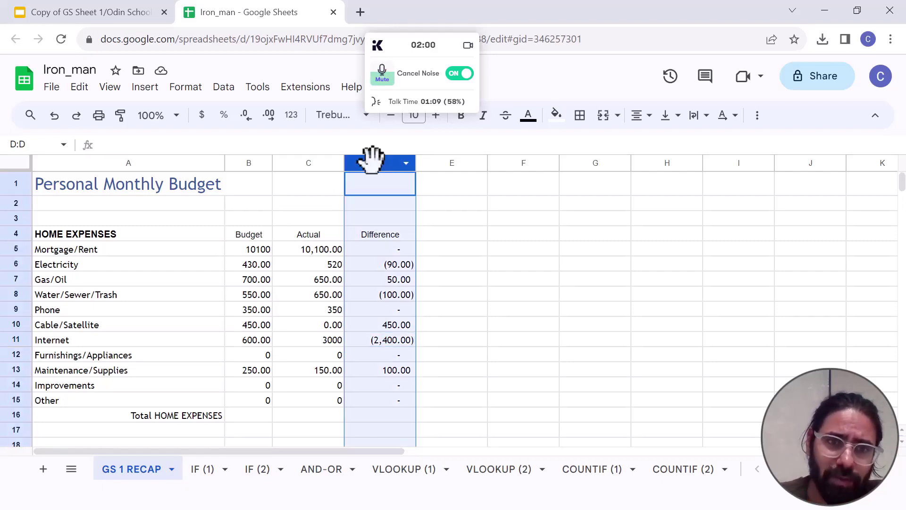
{"action": "left_click", "coordinate": [184, 89]}
{"action": "mouse_move", "coordinate": [376, 151]}
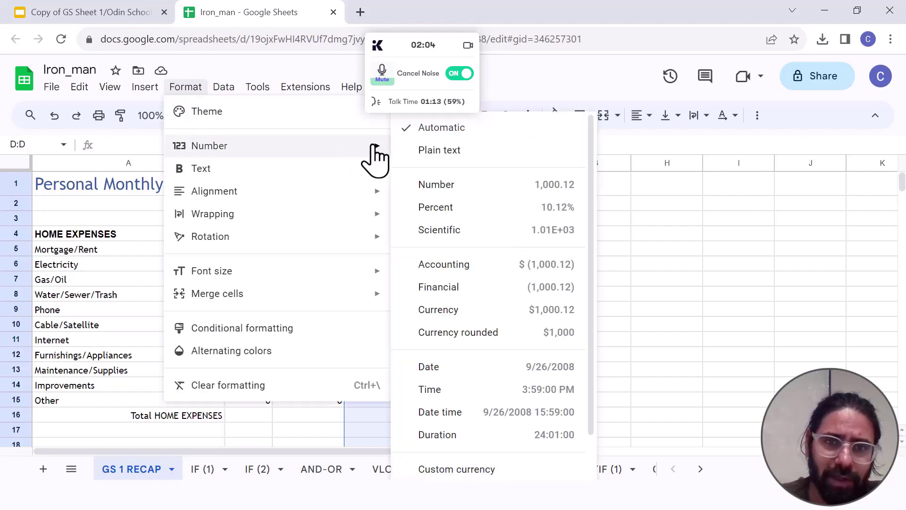
{"action": "left_click", "coordinate": [416, 185]}
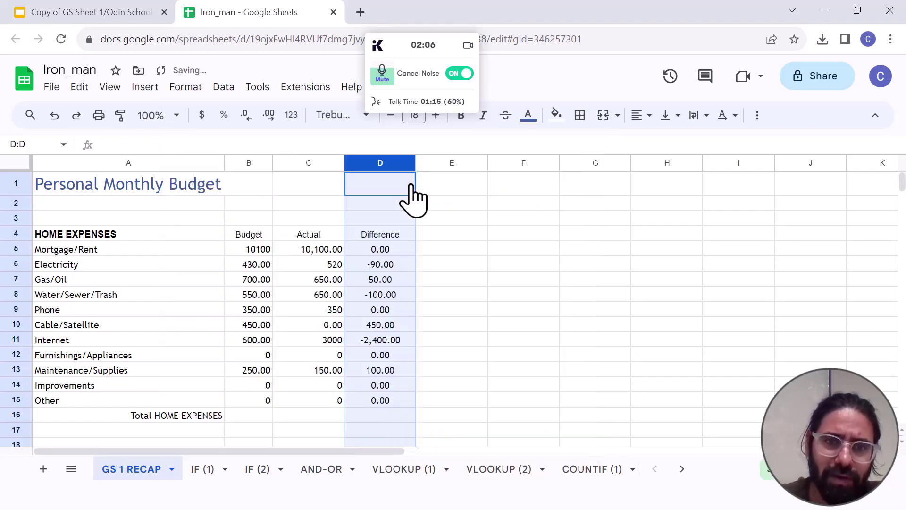
Apply the Number format with two decimals to the whole Actual column C
{"action": "left_click", "coordinate": [301, 163]}
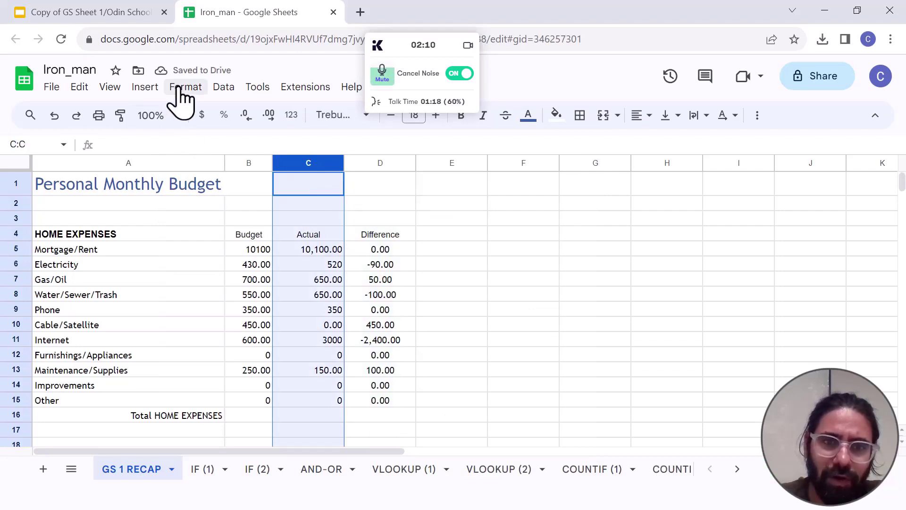
{"action": "left_click", "coordinate": [183, 88]}
{"action": "mouse_move", "coordinate": [374, 145]}
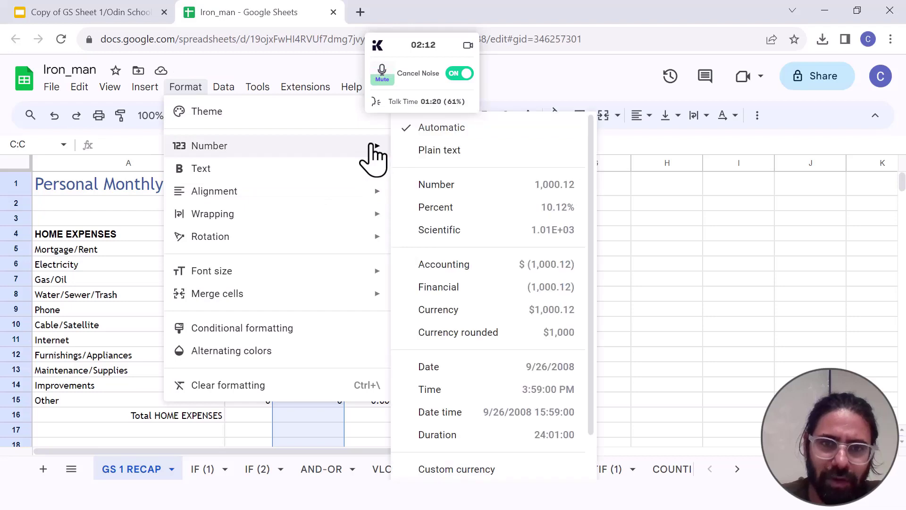
{"action": "left_click", "coordinate": [429, 185]}
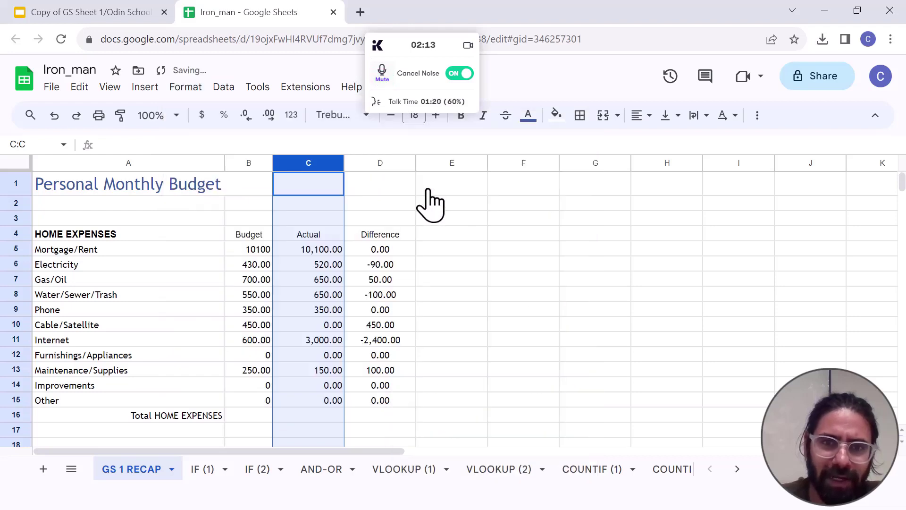
Apply the Number format with two decimals to the whole Budget column B
{"action": "left_click", "coordinate": [243, 159]}
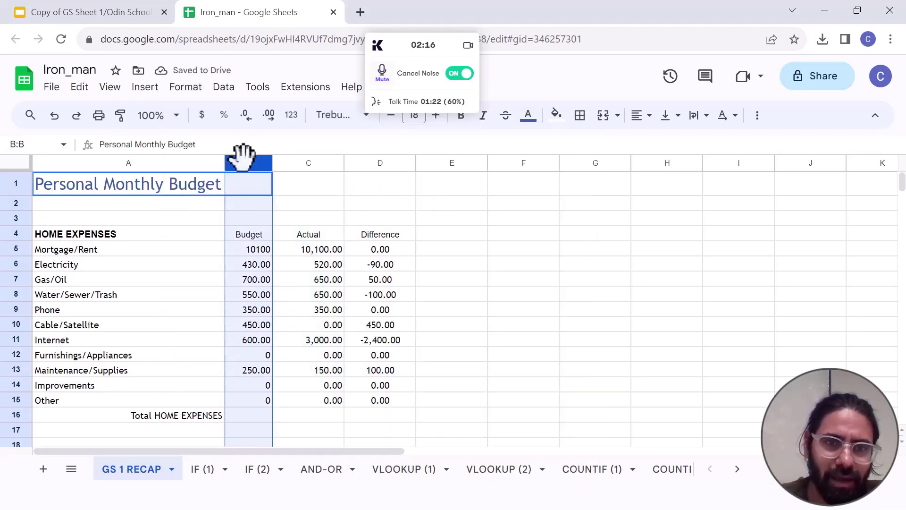
{"action": "left_click", "coordinate": [184, 88]}
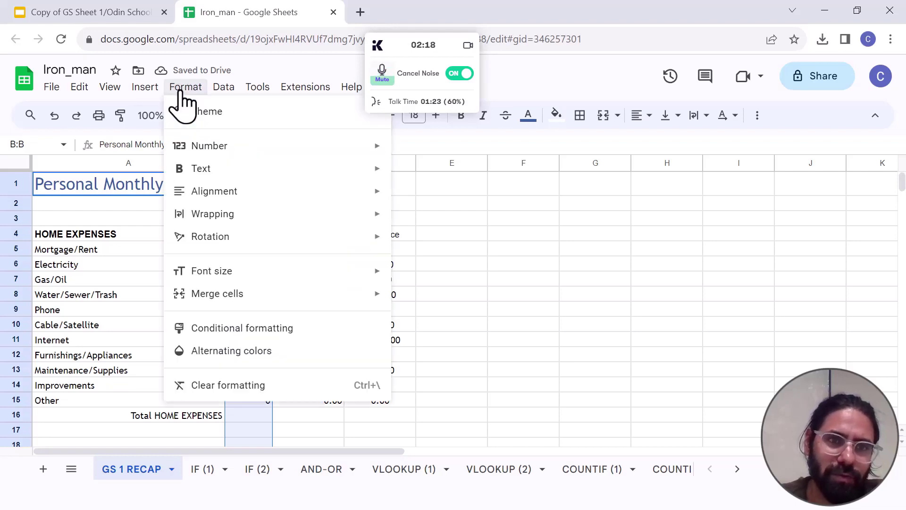
{"action": "mouse_move", "coordinate": [376, 147]}
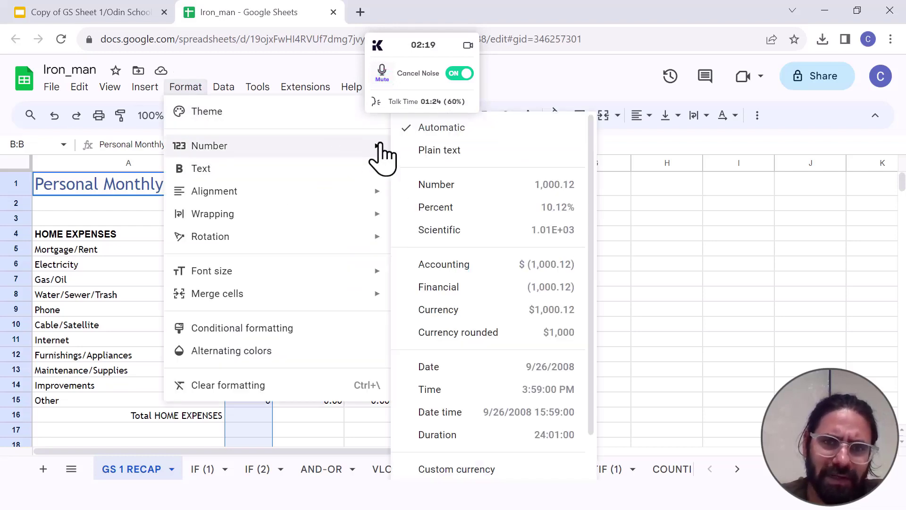
{"action": "left_click", "coordinate": [417, 185]}
{"action": "left_click", "coordinate": [347, 370]}
Make the Personal Monthly Budget title in A1:B1 bold and set its font size to 20
{"action": "left_click", "coordinate": [112, 185]}
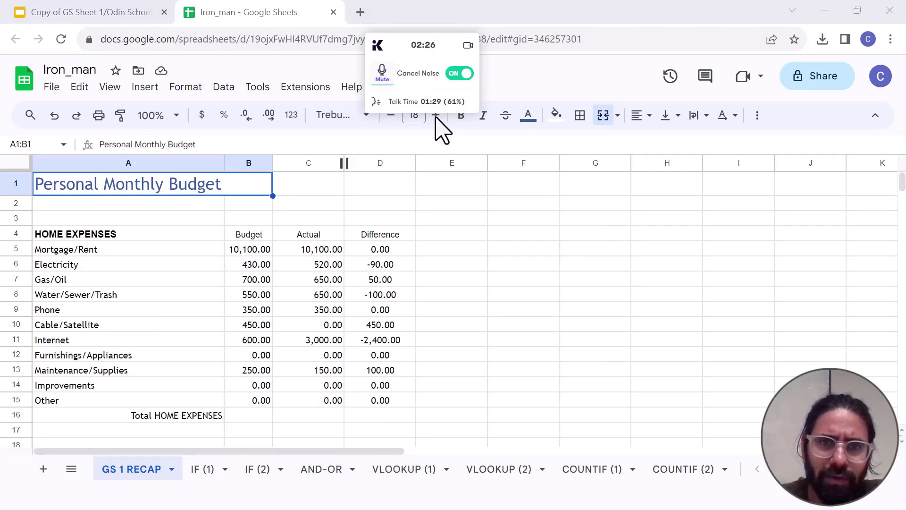
{"action": "left_click_drag", "start_coordinate": [418, 51], "coordinate": [315, 34]}
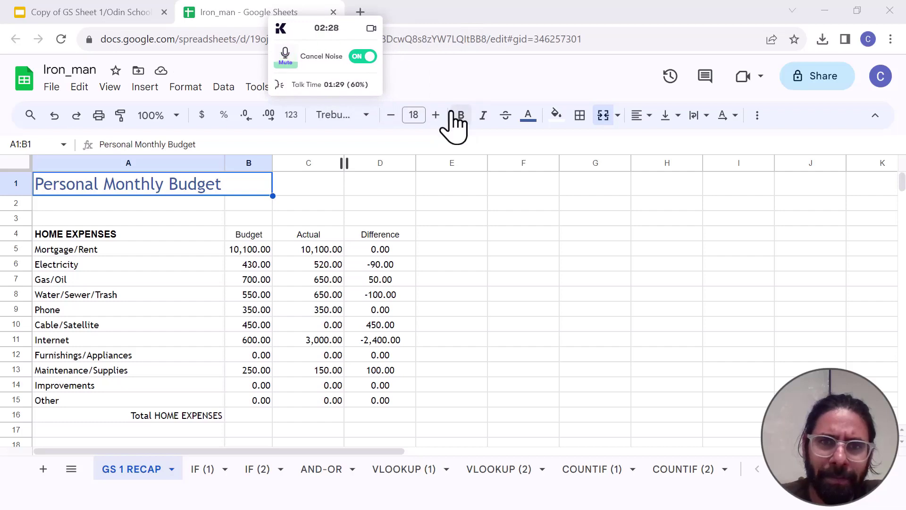
{"action": "left_click", "coordinate": [460, 116]}
{"action": "left_click", "coordinate": [435, 116]}
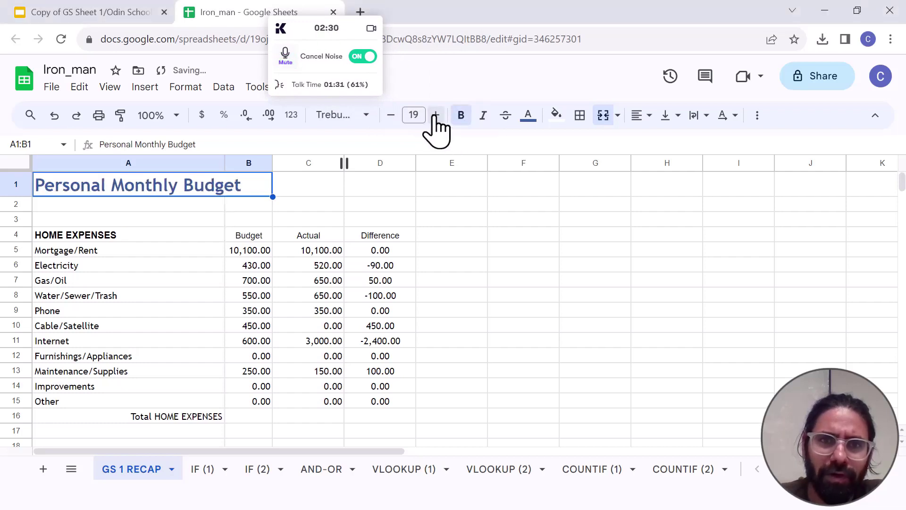
{"action": "left_click", "coordinate": [435, 116]}
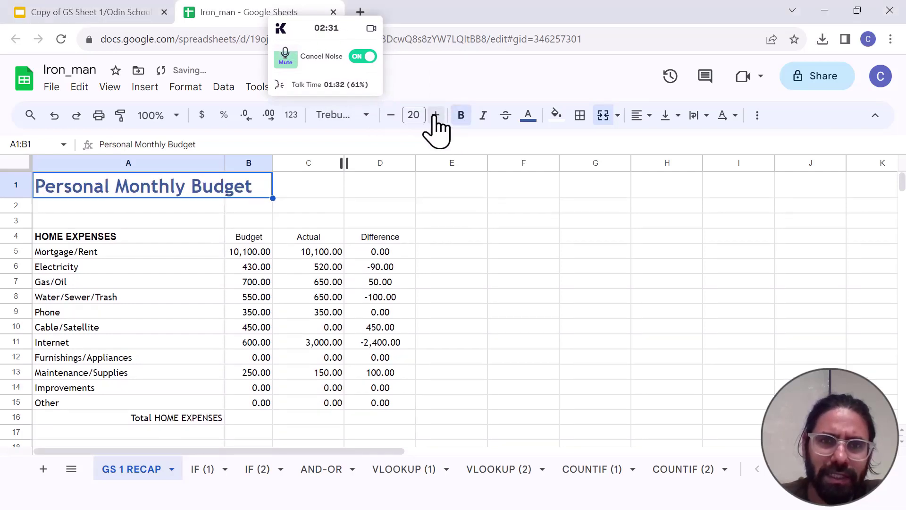
Give the Personal Monthly Budget title a light orange fill and black text
{"action": "left_click", "coordinate": [556, 116]}
{"action": "left_click", "coordinate": [592, 209]}
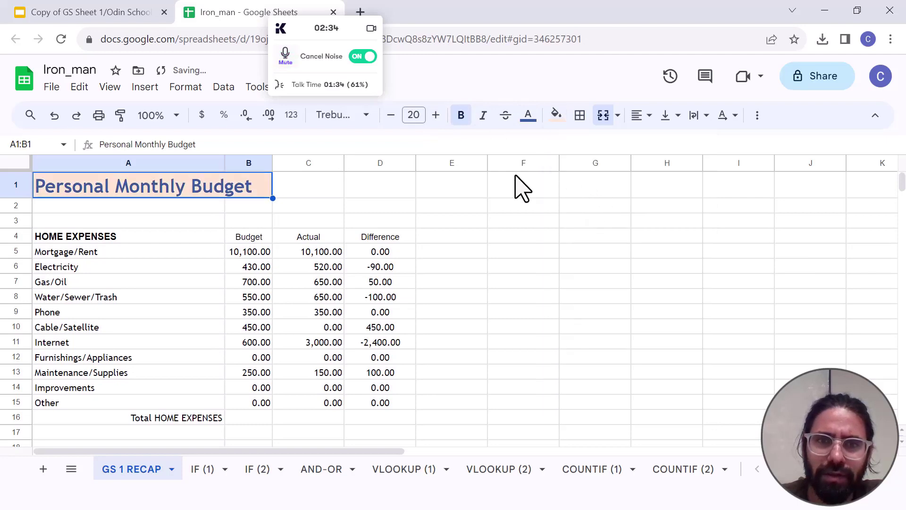
{"action": "left_click", "coordinate": [528, 118]}
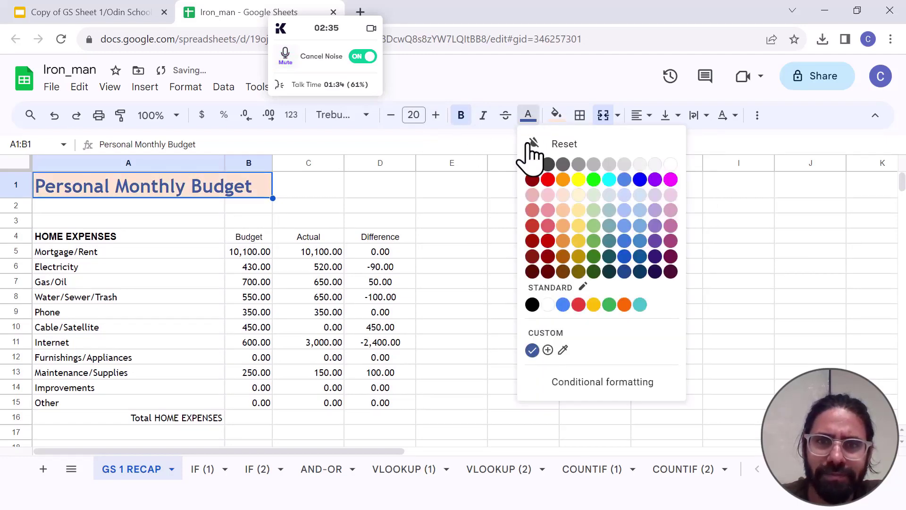
{"action": "left_click", "coordinate": [525, 166]}
{"action": "left_click", "coordinate": [299, 226]}
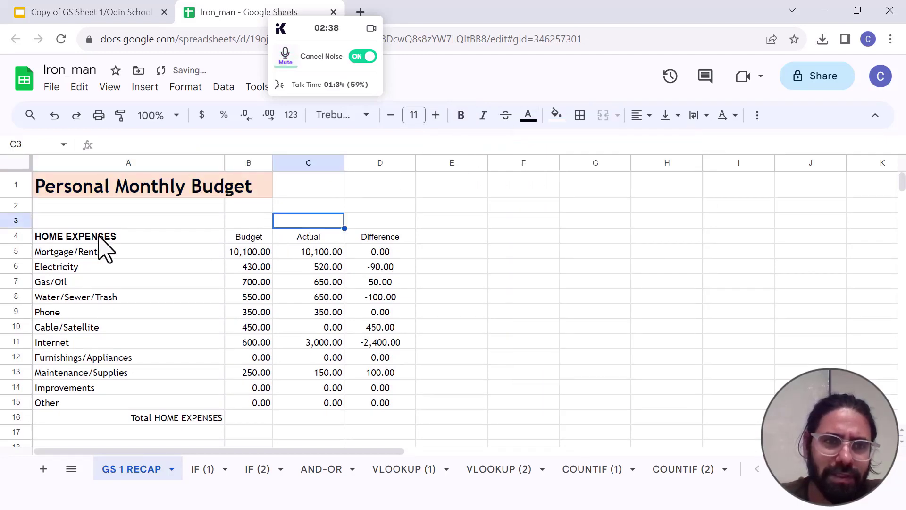
Add all borders to the home expenses table, range A4:D16
{"action": "left_click_drag", "start_coordinate": [98, 239], "coordinate": [100, 253]}
{"action": "left_click_drag", "start_coordinate": [246, 283], "coordinate": [385, 422]}
{"action": "left_click", "coordinate": [580, 115]}
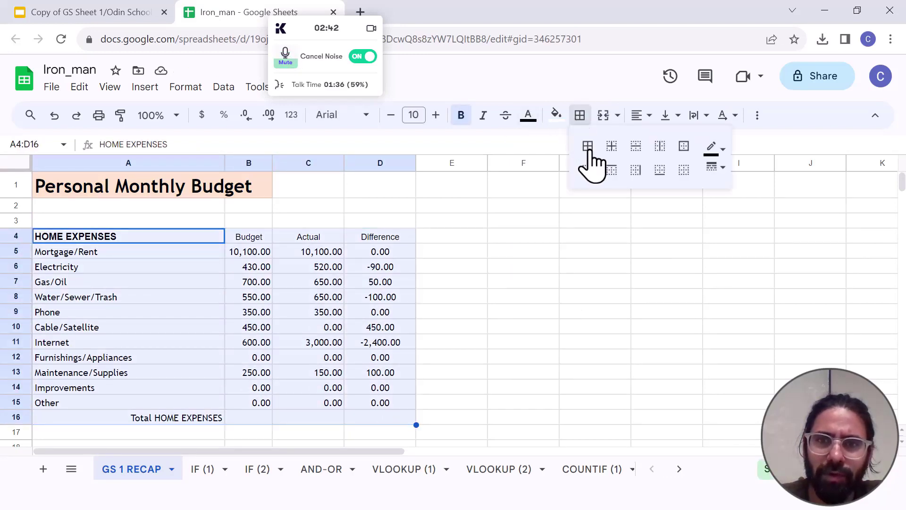
{"action": "left_click", "coordinate": [587, 146]}
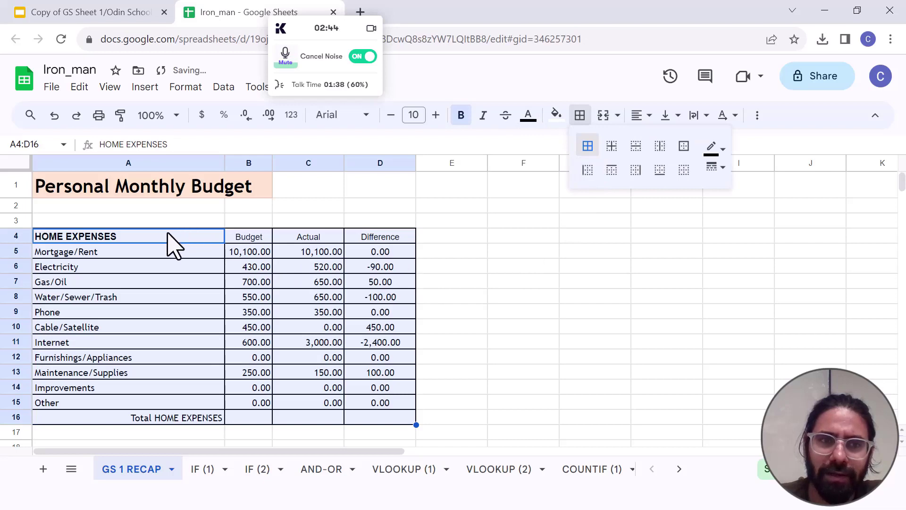
Set the table's header row A4:D4 to font size 12 and make all its headings bold
{"action": "left_click", "coordinate": [186, 237]}
{"action": "left_click_drag", "start_coordinate": [186, 237], "coordinate": [381, 243]}
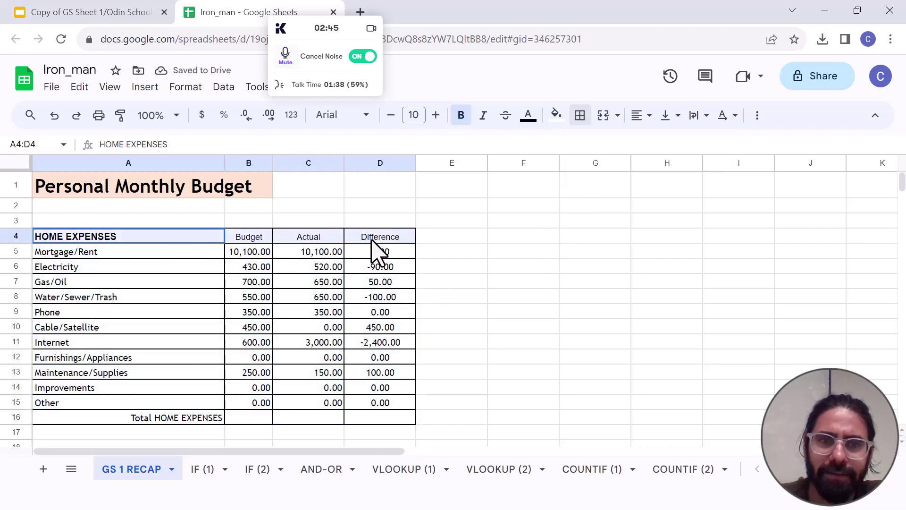
{"action": "left_click", "coordinate": [436, 115]}
{"action": "left_click", "coordinate": [435, 115]}
{"action": "left_click", "coordinate": [461, 115]}
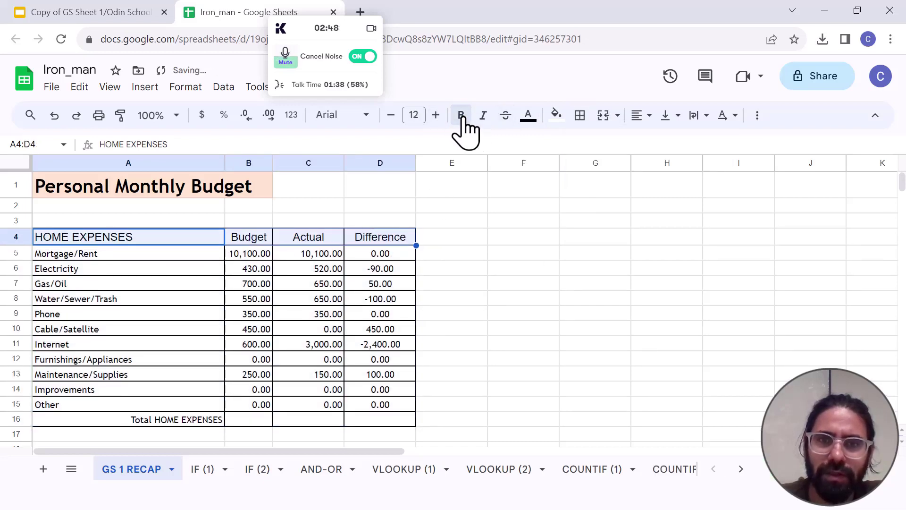
{"action": "left_click", "coordinate": [461, 119]}
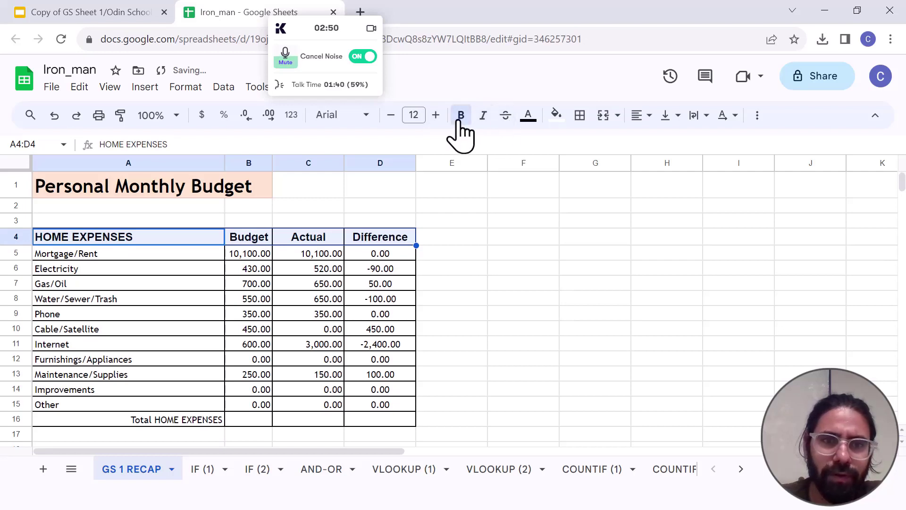
Fill the table's header row A4:D4 with light yellow
{"action": "left_click", "coordinate": [555, 123]}
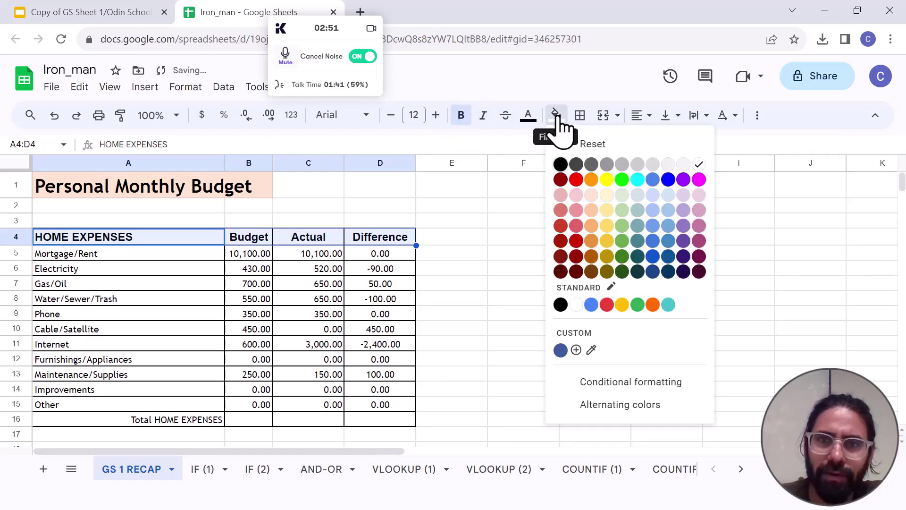
{"action": "left_click", "coordinate": [591, 200]}
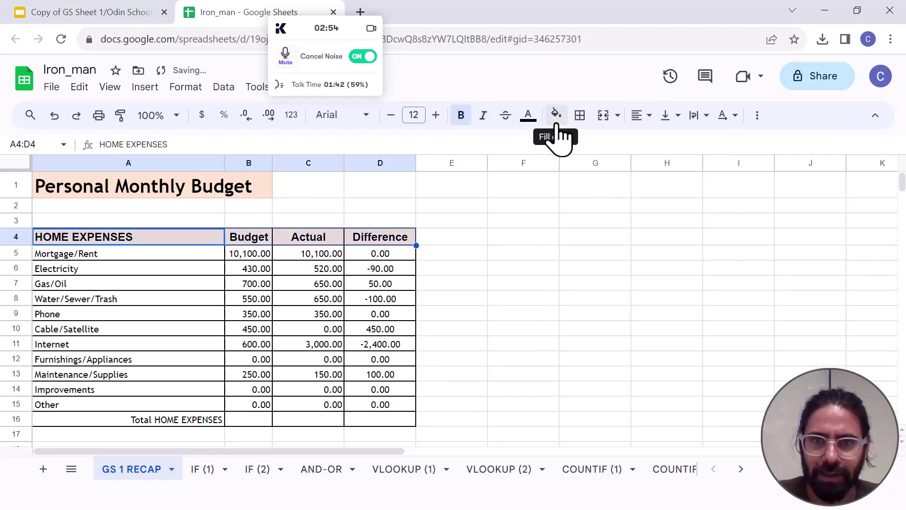
{"action": "left_click", "coordinate": [556, 115]}
{"action": "left_click", "coordinate": [609, 199]}
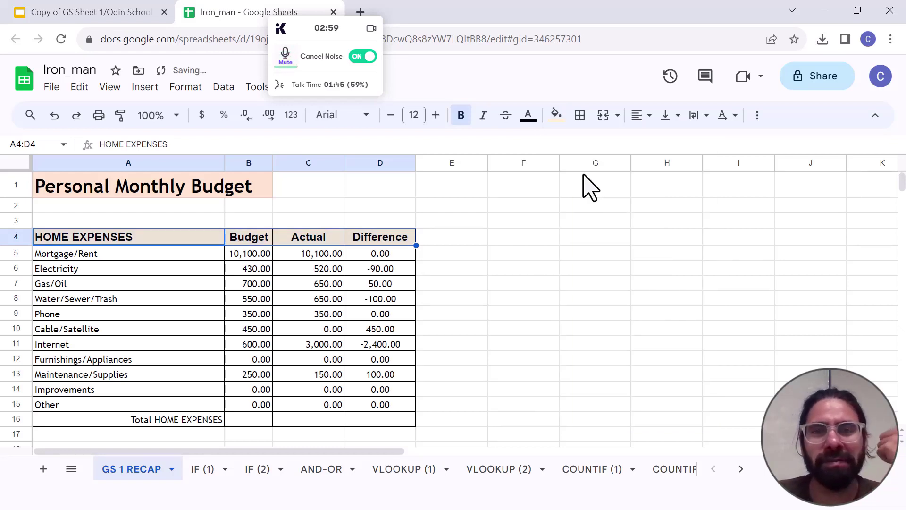
Center the contents of the whole home expenses table A4:D16 horizontally
{"action": "left_click_drag", "start_coordinate": [140, 257], "coordinate": [377, 428]}
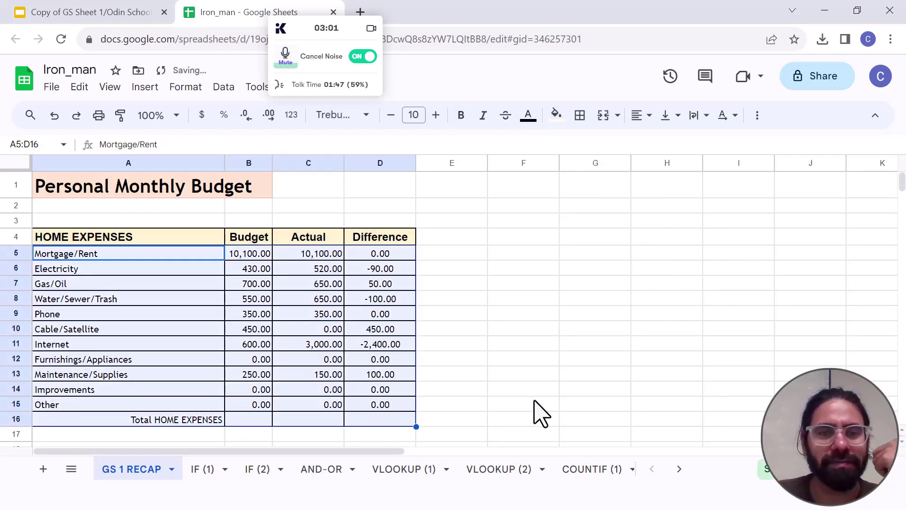
{"action": "left_click", "coordinate": [531, 405]}
{"action": "left_click_drag", "start_coordinate": [157, 238], "coordinate": [388, 434]}
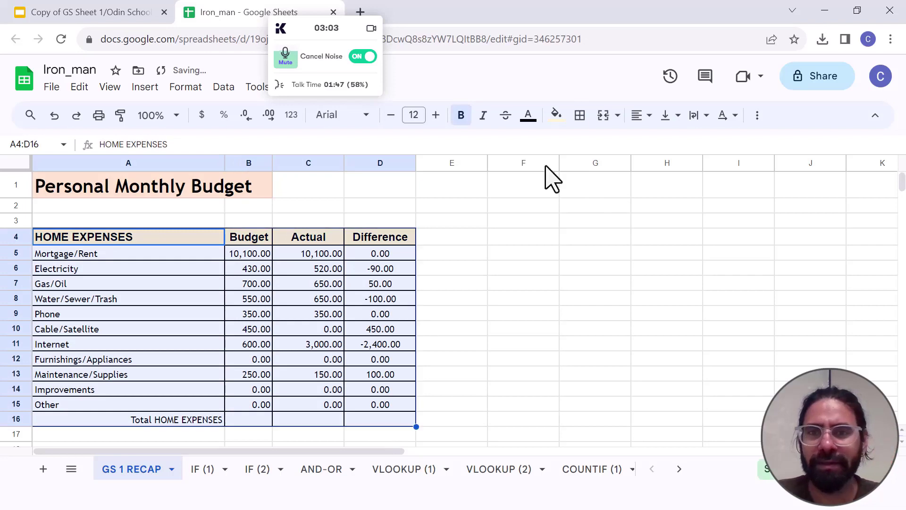
{"action": "left_click", "coordinate": [646, 118]}
{"action": "left_click", "coordinate": [660, 142]}
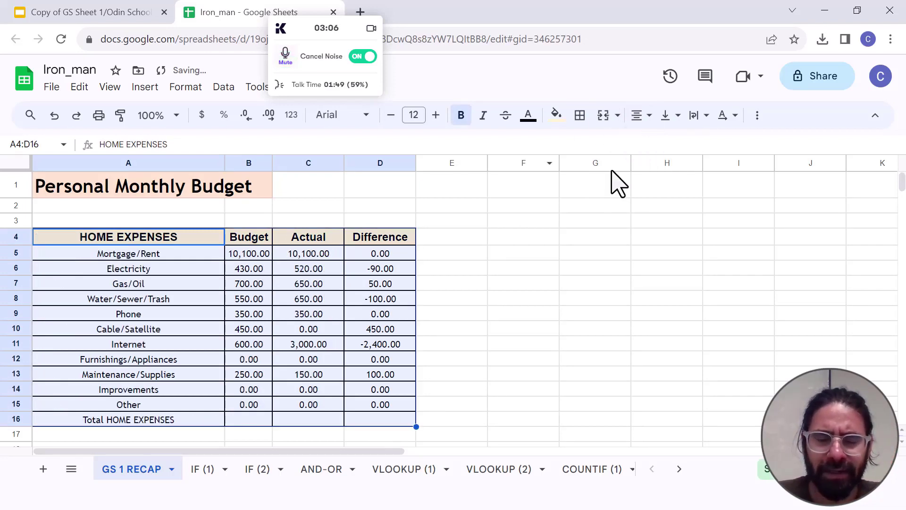
Make the Total HOME EXPENSES label in A16 bold, font size 12, with red text
{"action": "left_click", "coordinate": [181, 301]}
{"action": "left_click", "coordinate": [150, 422]}
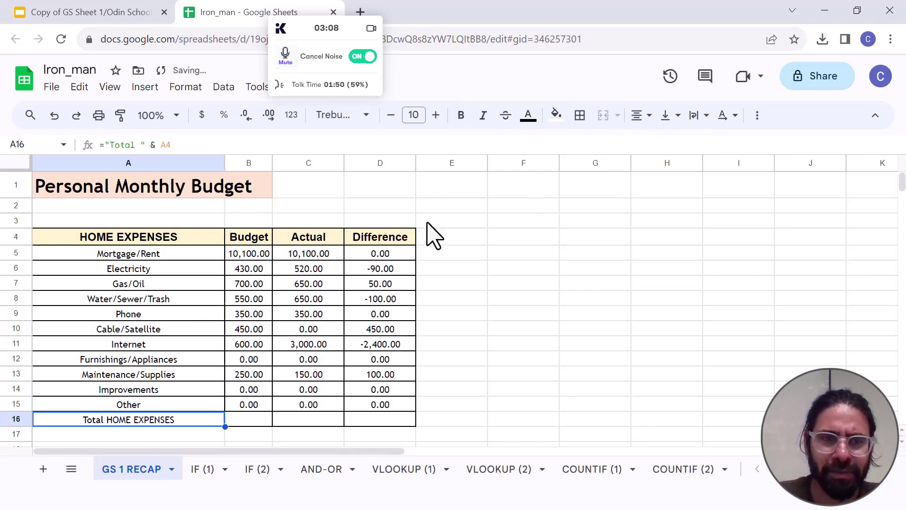
{"action": "left_click", "coordinate": [461, 117]}
{"action": "left_click", "coordinate": [435, 118]}
{"action": "left_click", "coordinate": [435, 118]}
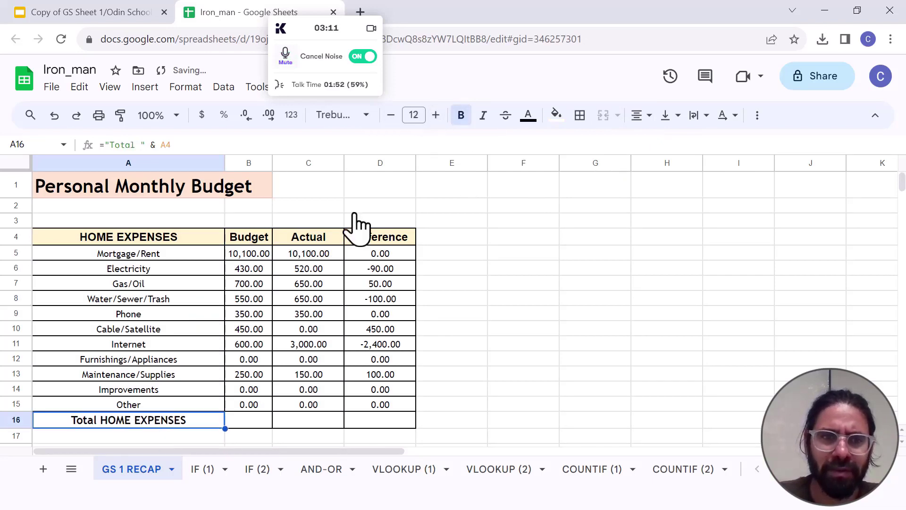
{"action": "left_click", "coordinate": [528, 115]}
{"action": "left_click", "coordinate": [547, 182]}
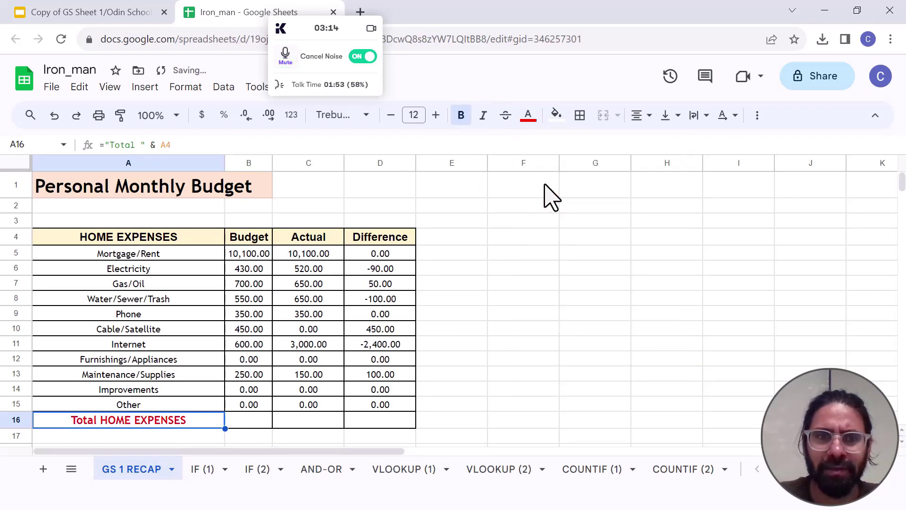
Enter the formula =SUM(B2:B15) in B16 to total the Budget column
{"action": "left_click", "coordinate": [250, 425]}
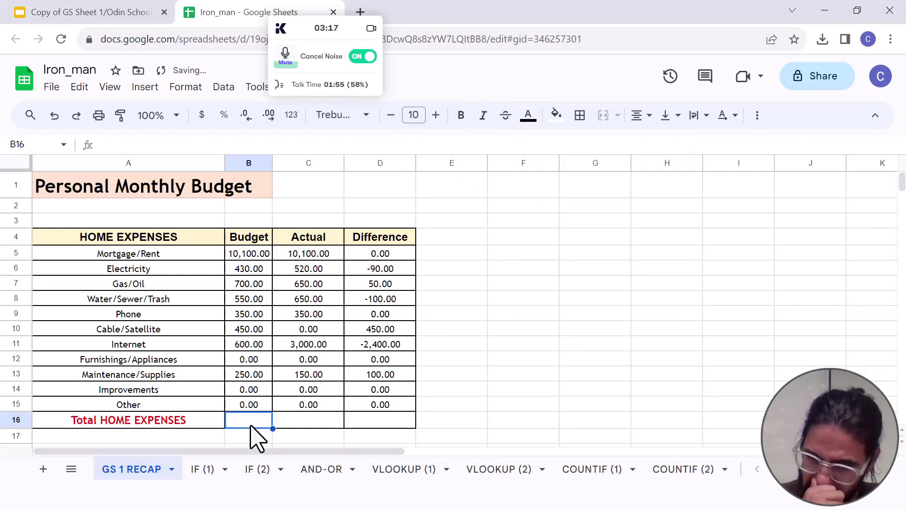
{"action": "type", "text": "=asum"}
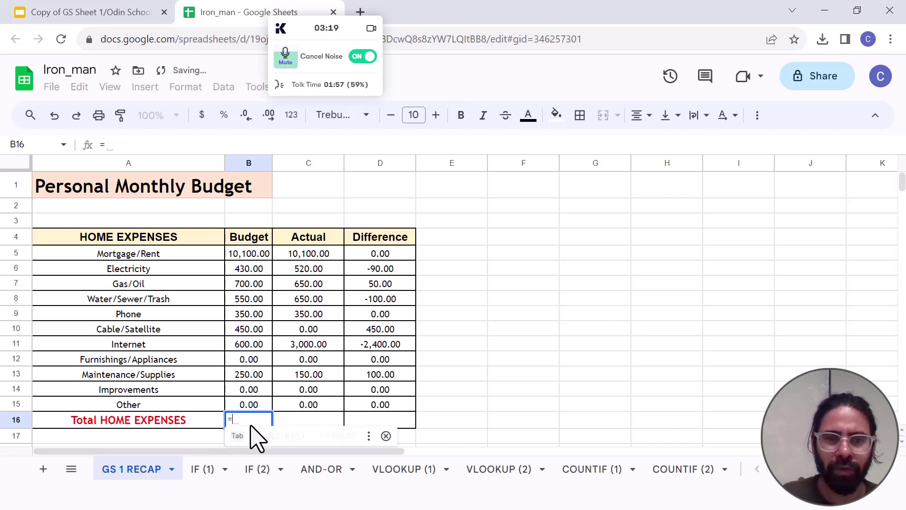
{"action": "key", "text": "BackSpace"}
{"action": "key", "text": "BackSpace"}
{"action": "key", "text": "BackSpace"}
{"action": "key", "text": "BackSpace"}
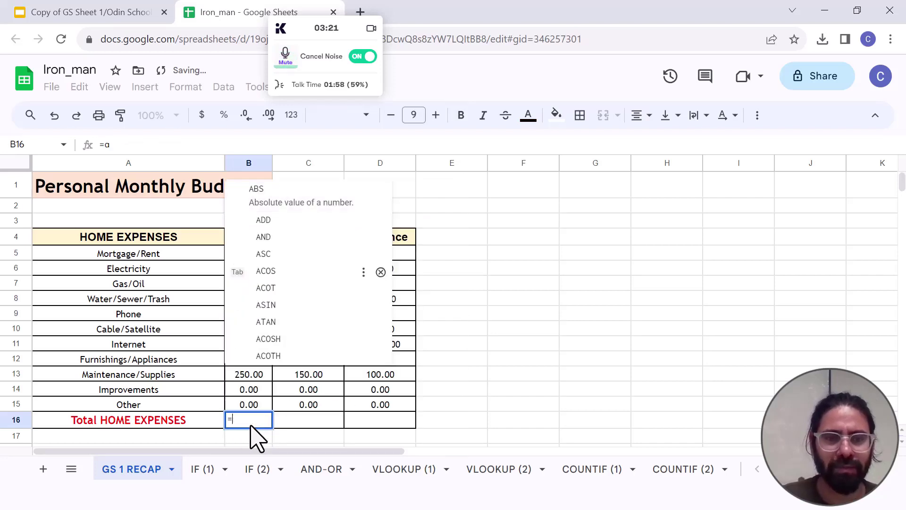
{"action": "type", "text": "su"}
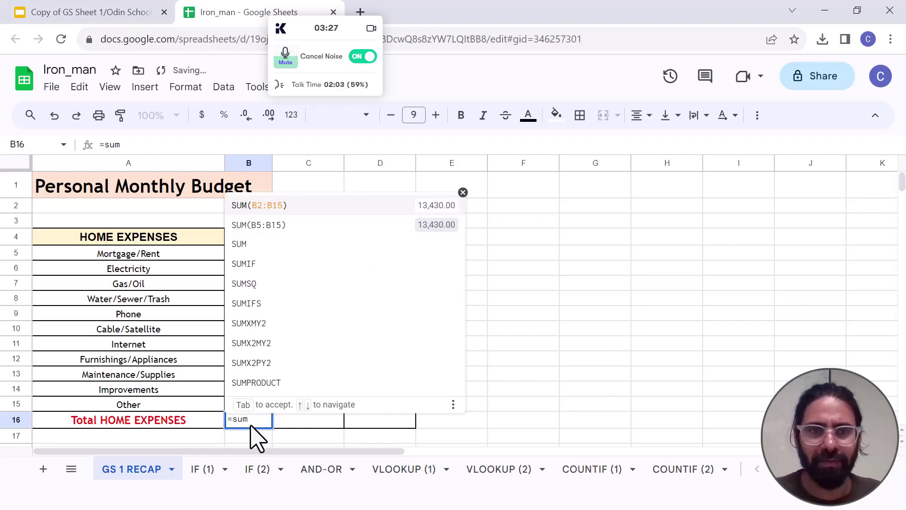
{"action": "type", "text": "m"}
{"action": "key", "text": "Tab"}
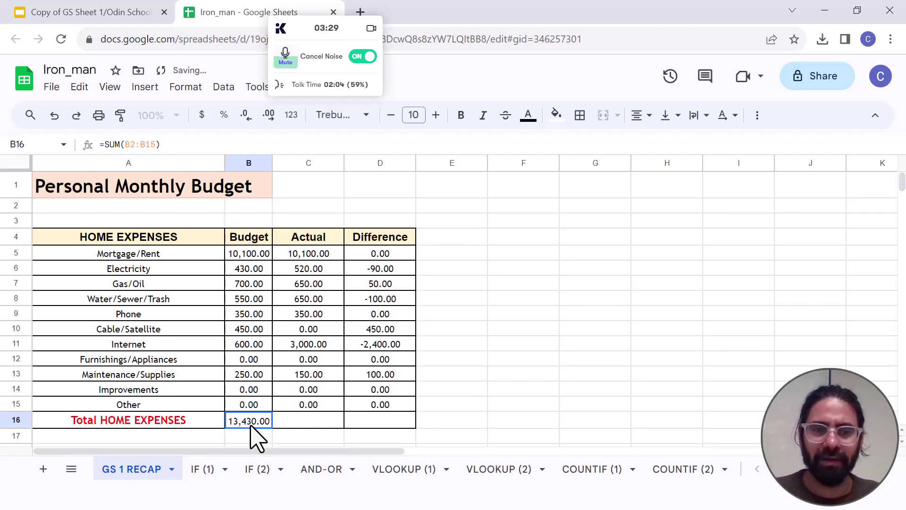
Enter the formula =SUM(C2:C15) in C16 to total the Actual column
{"action": "key", "text": "Right"}
{"action": "type", "text": "="}
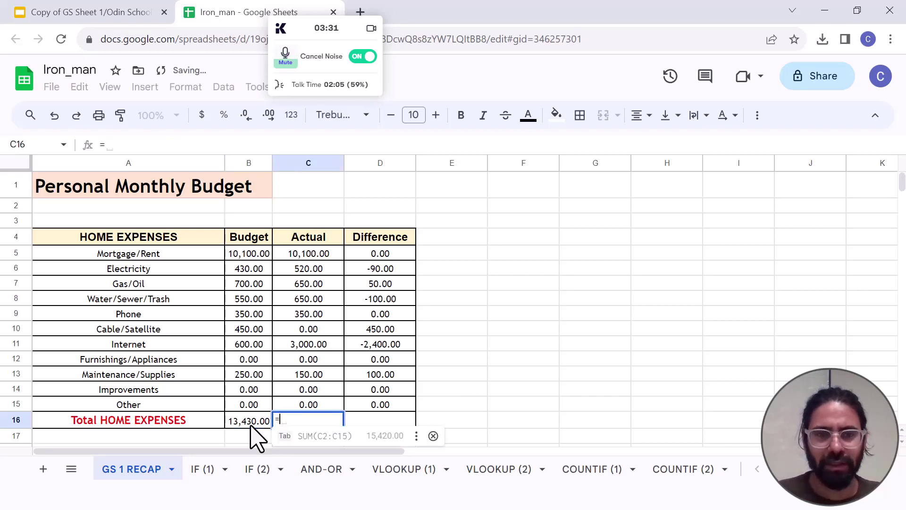
{"action": "type", "text": "sum"}
{"action": "key", "text": "Tab"}
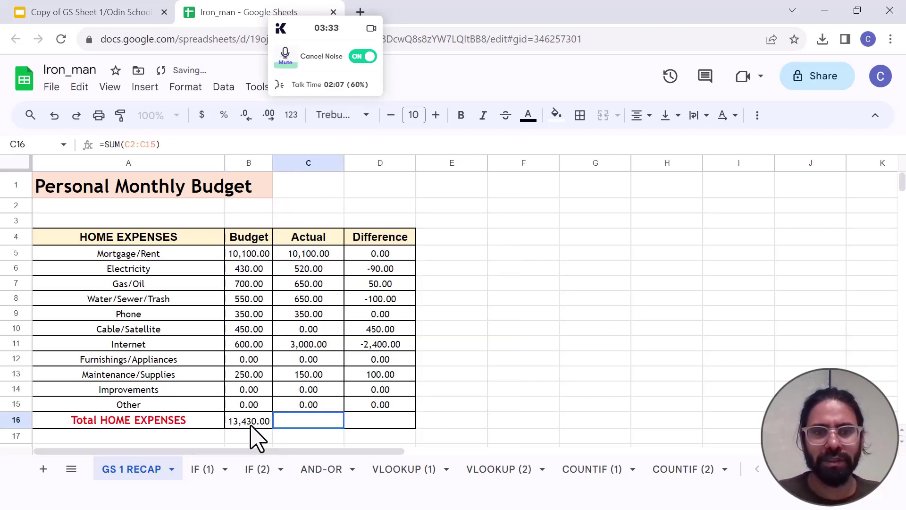
Fill the Difference formula from D15 down into the total row cell D16
{"action": "key", "text": "Right"}
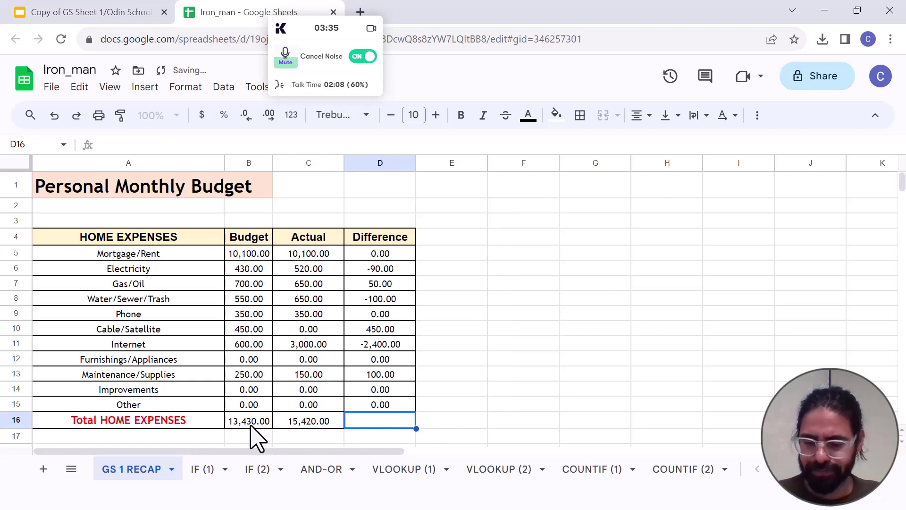
{"action": "type", "text": "="}
{"action": "key", "text": "BackSpace"}
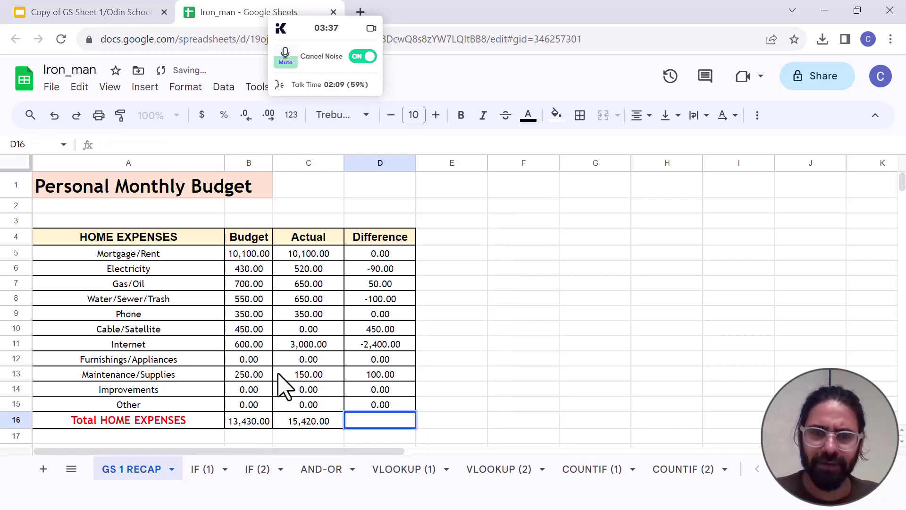
{"action": "key", "text": "Up"}
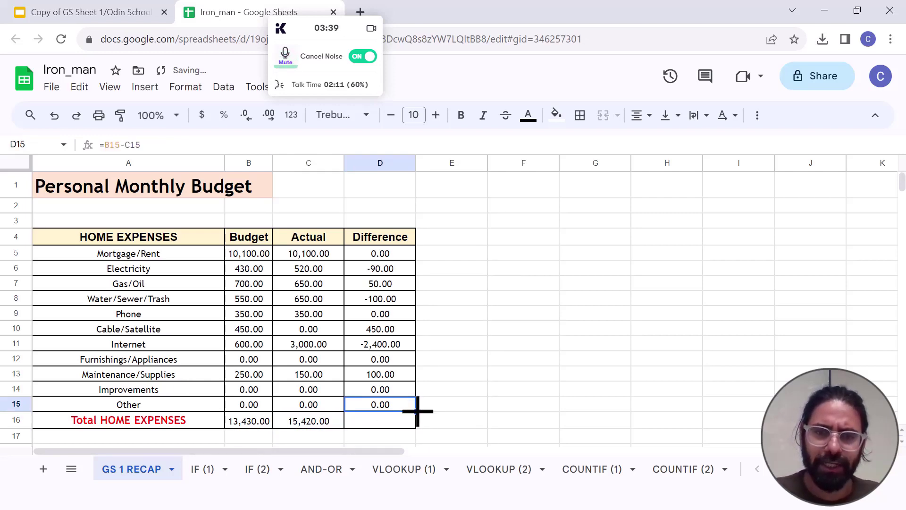
{"action": "left_click_drag", "start_coordinate": [417, 410], "coordinate": [416, 425]}
{"action": "left_click", "coordinate": [382, 424]}
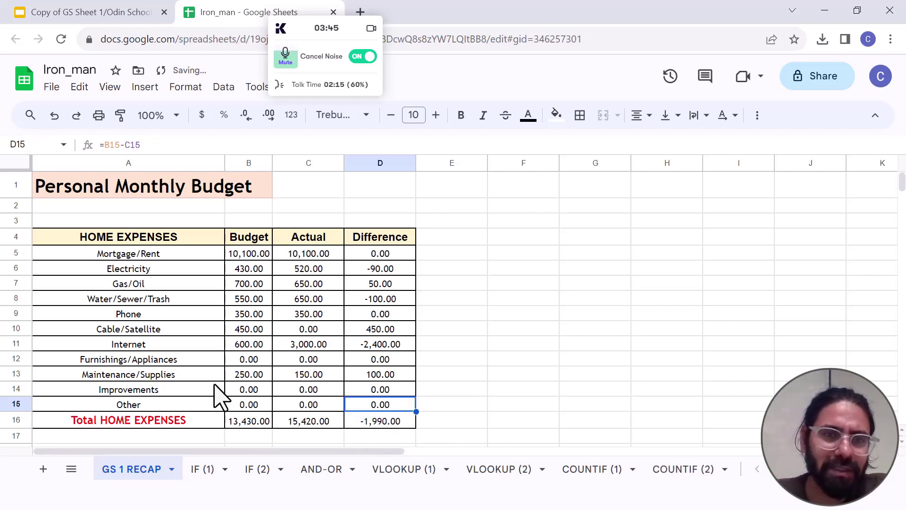
Examine the Difference formulas row by row from D5 down to D15
{"action": "left_click", "coordinate": [384, 254]}
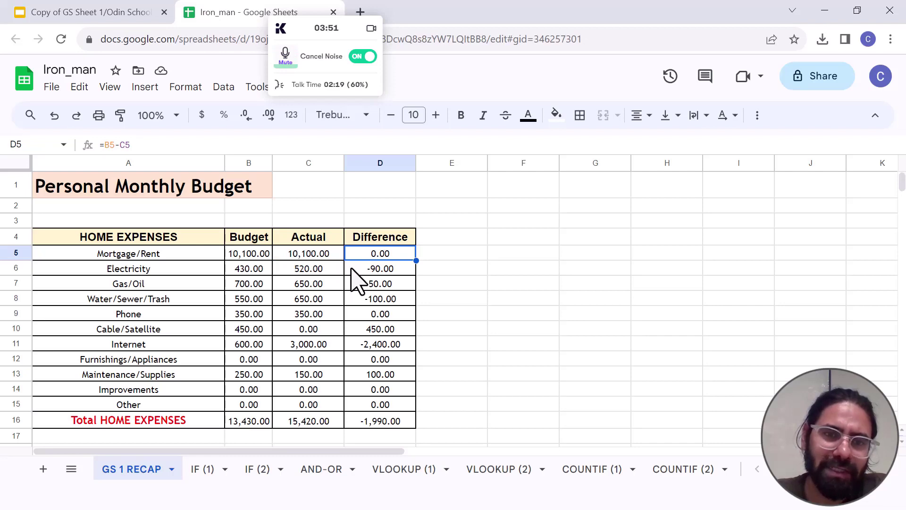
{"action": "left_click", "coordinate": [365, 274]}
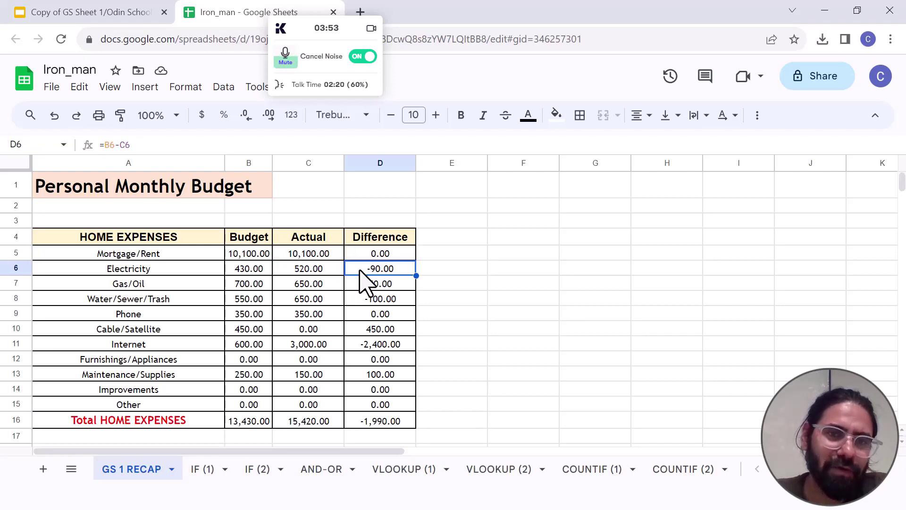
{"action": "left_click", "coordinate": [370, 287]}
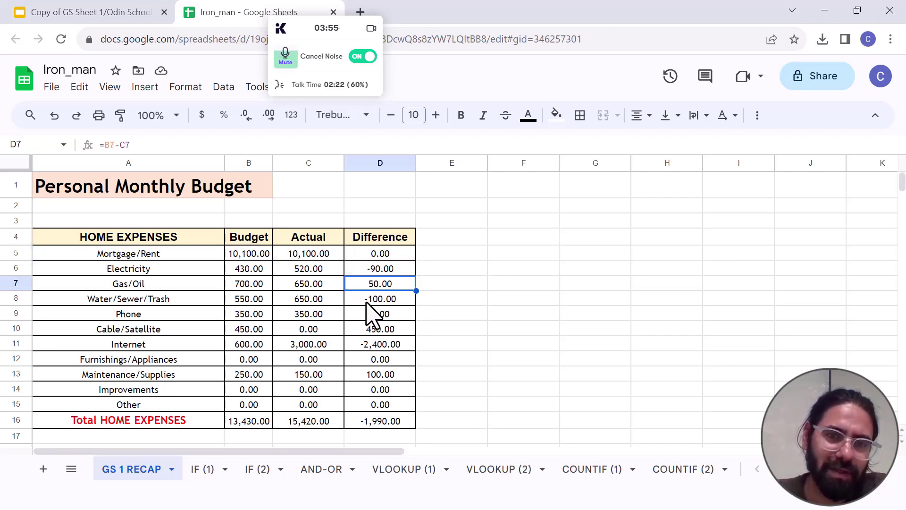
{"action": "left_click", "coordinate": [366, 302]}
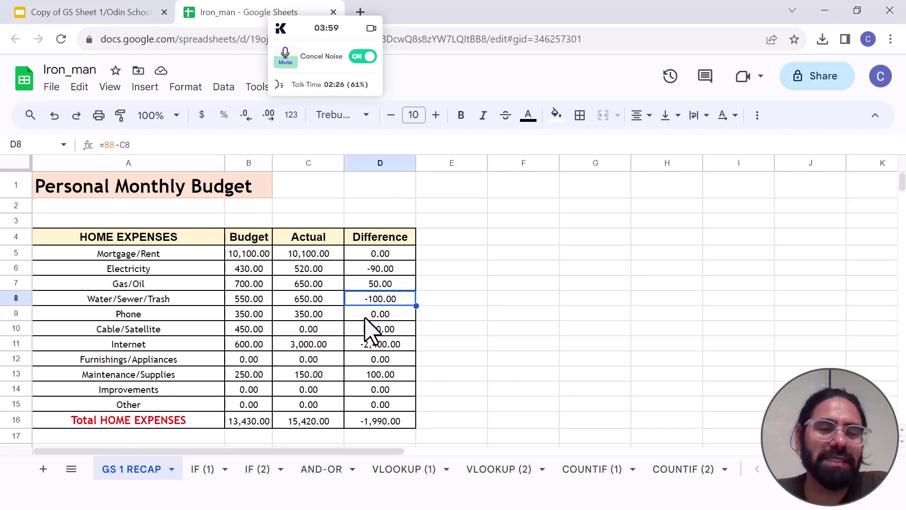
{"action": "left_click", "coordinate": [365, 317]}
{"action": "left_click", "coordinate": [371, 332]}
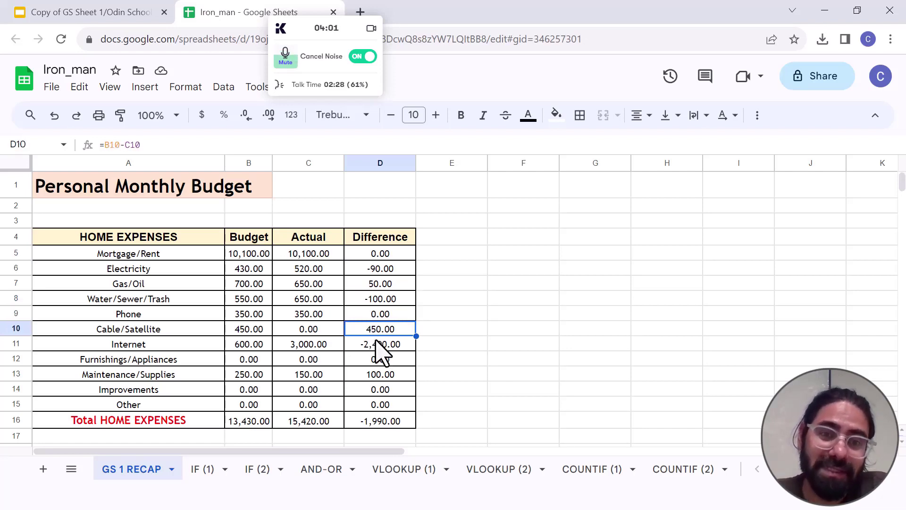
{"action": "left_click", "coordinate": [376, 345]}
{"action": "left_click", "coordinate": [385, 359]}
{"action": "left_click", "coordinate": [389, 376]}
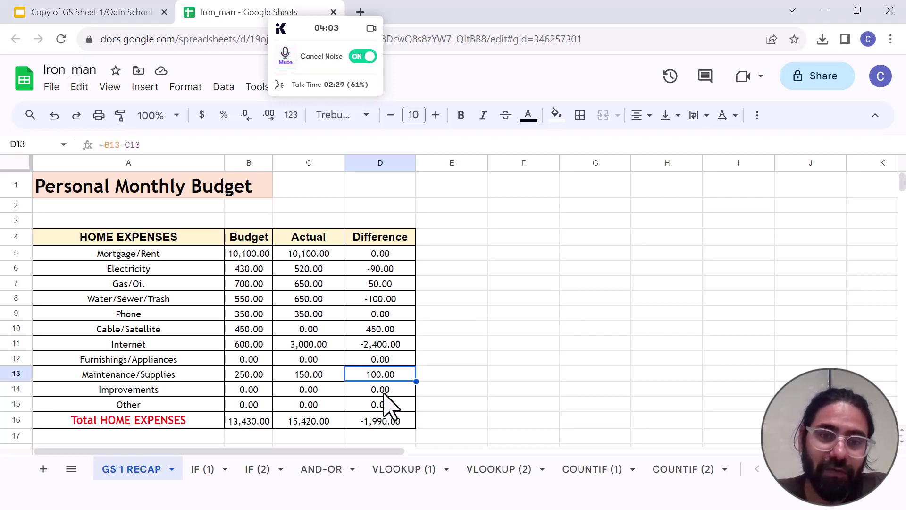
{"action": "left_click", "coordinate": [388, 392]}
{"action": "left_click", "coordinate": [388, 403]}
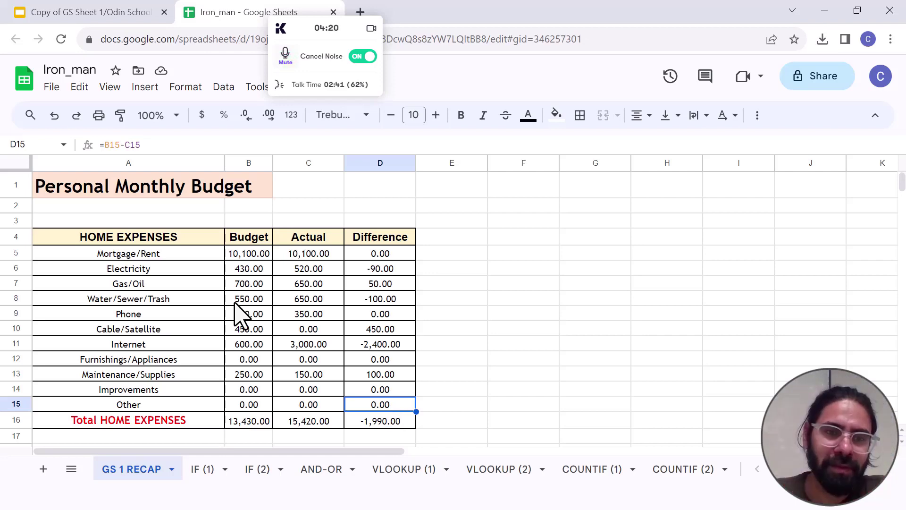
Switch to the Google Slides deck and present from the "Lets see the basic" task slide through the "Intro to Google Sheets 1" slide
{"action": "left_click", "coordinate": [60, 11]}
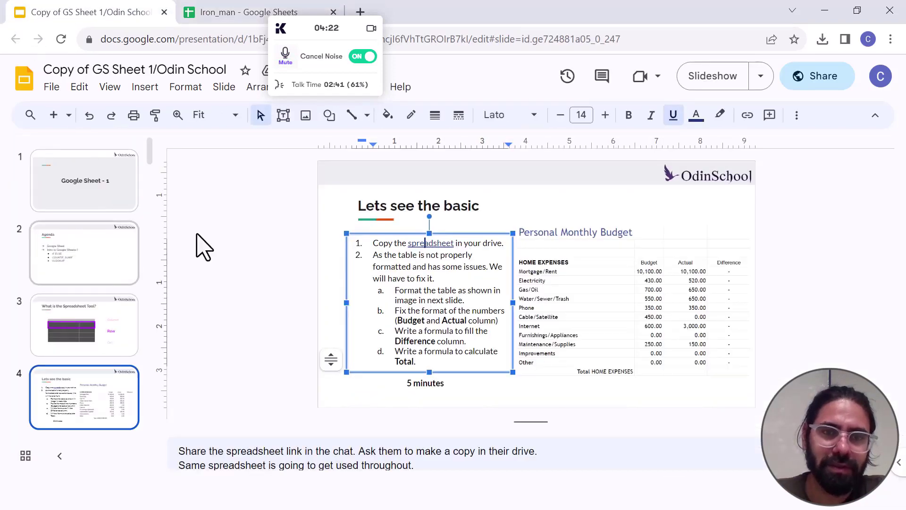
{"action": "left_click", "coordinate": [467, 307]}
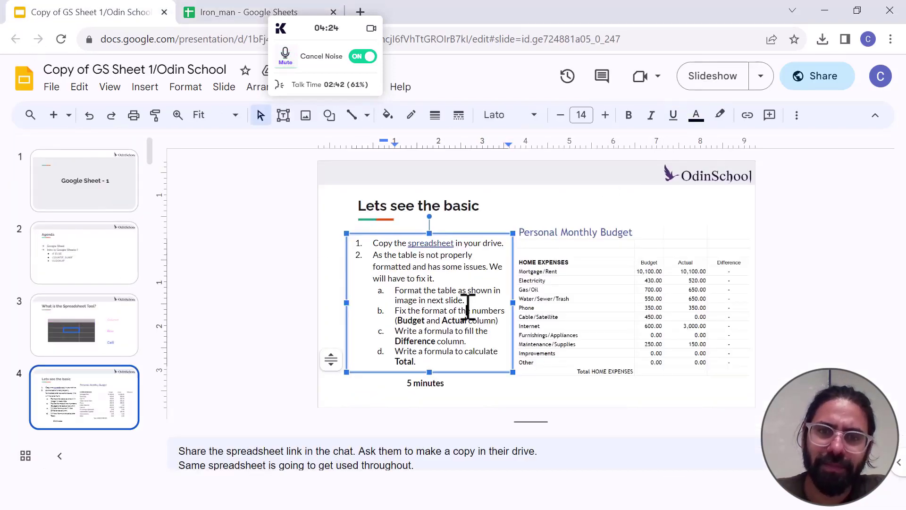
{"action": "left_click", "coordinate": [721, 77]}
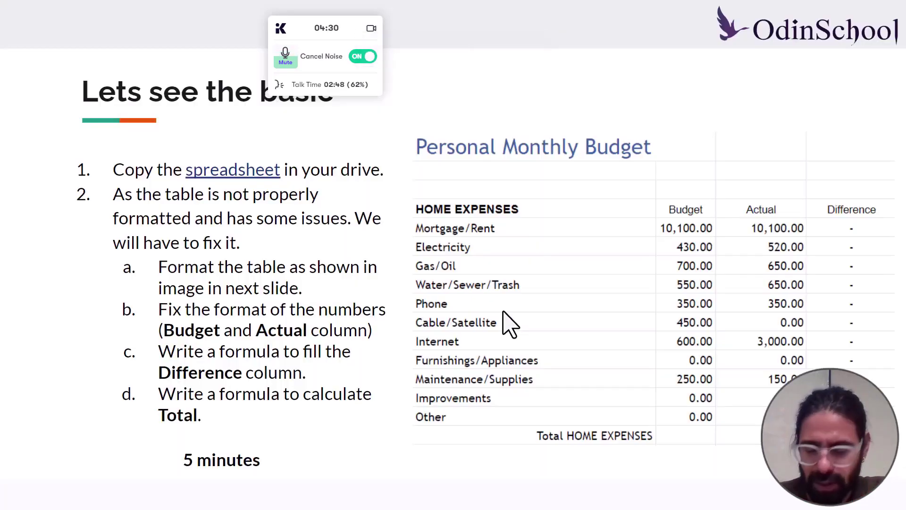
{"action": "key", "text": "Right"}
{"action": "key", "text": "Right"}
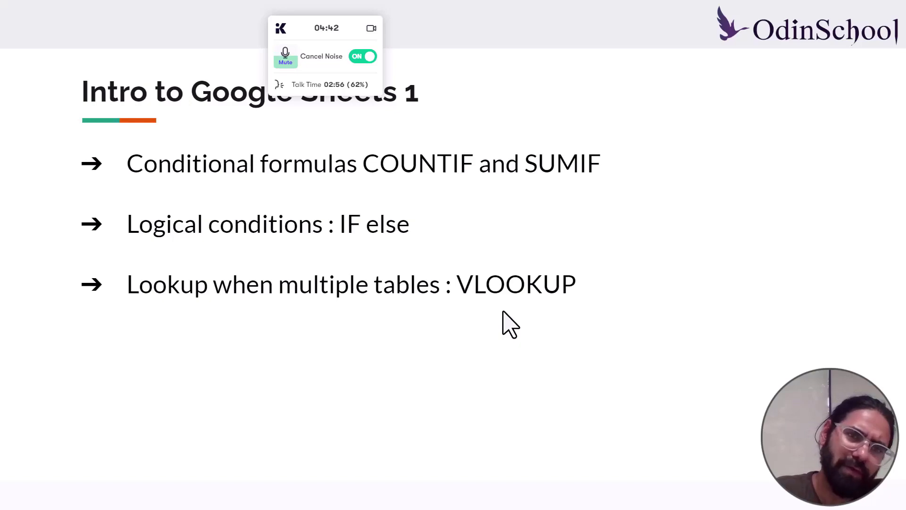
{"action": "key", "text": "Escape"}
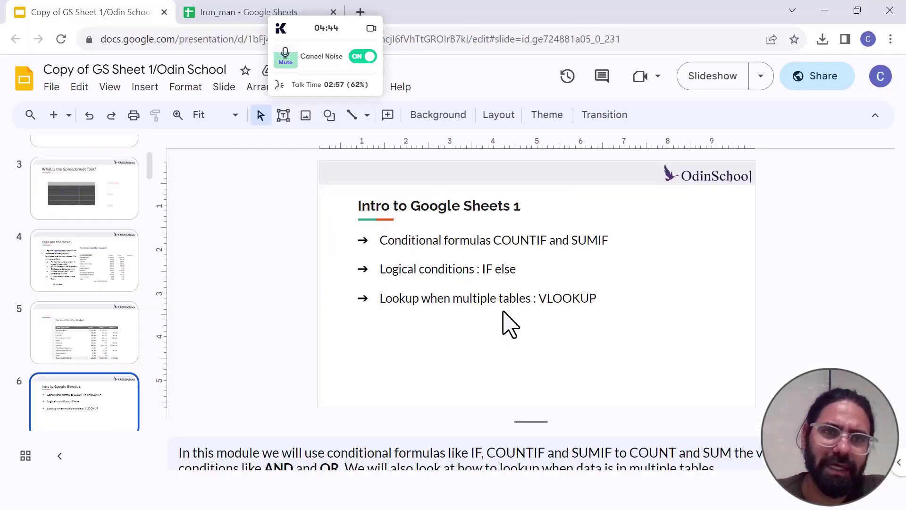
Return to the Iron_man spreadsheet and check the summary statistics of the whole Actual and Difference columns
{"action": "left_click", "coordinate": [241, 14]}
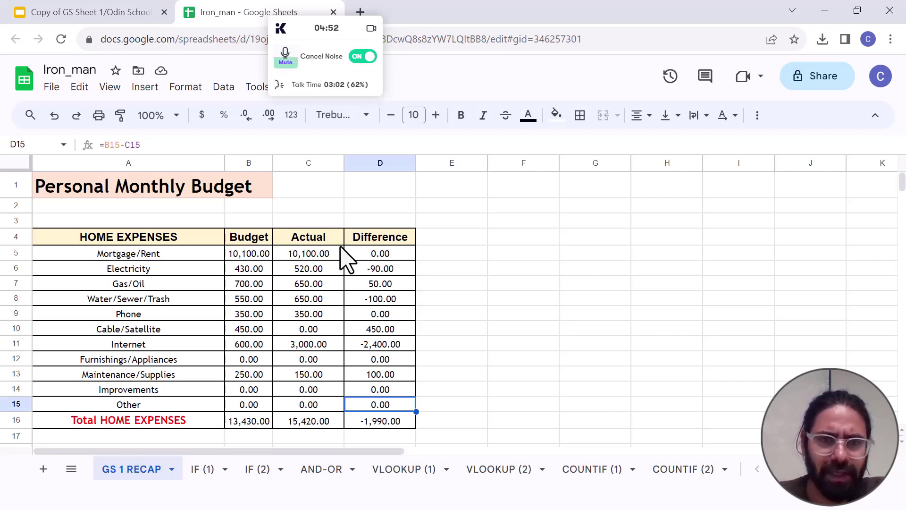
{"action": "left_click", "coordinate": [312, 161]}
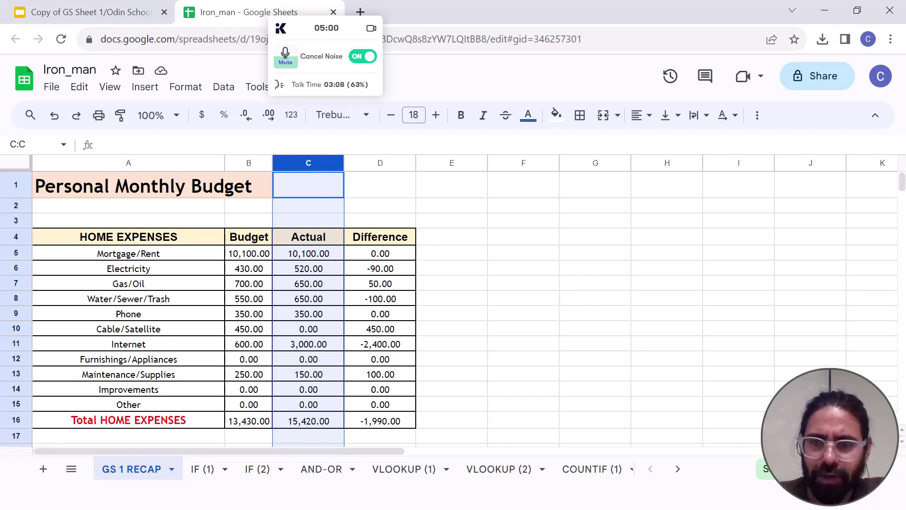
{"action": "left_click", "coordinate": [725, 313]}
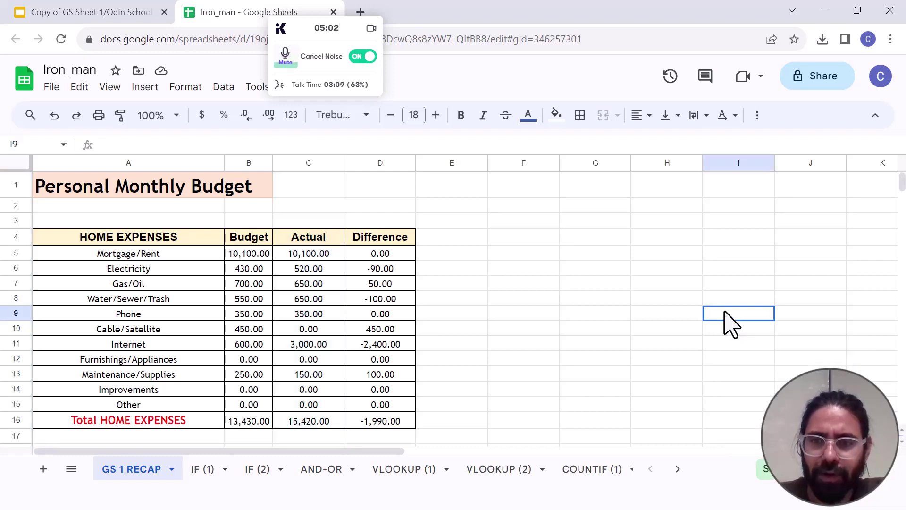
{"action": "left_click", "coordinate": [307, 164]}
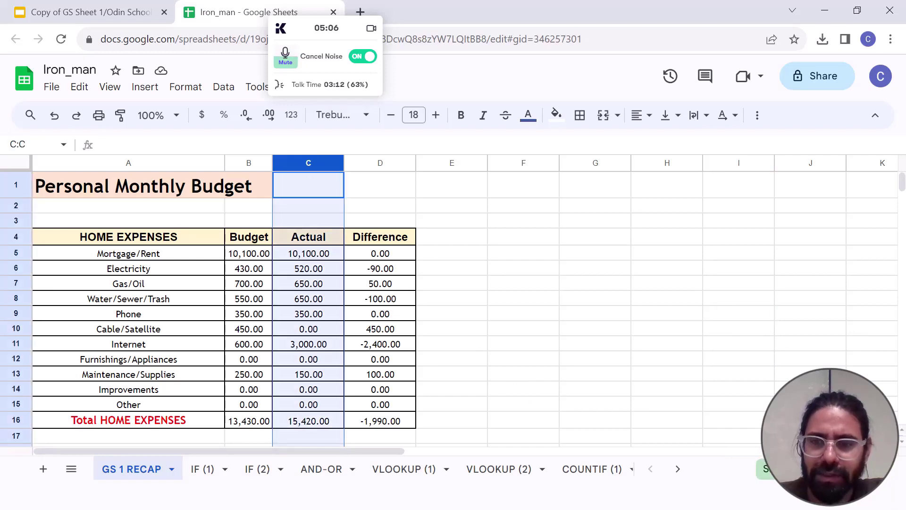
{"action": "left_click", "coordinate": [806, 469]}
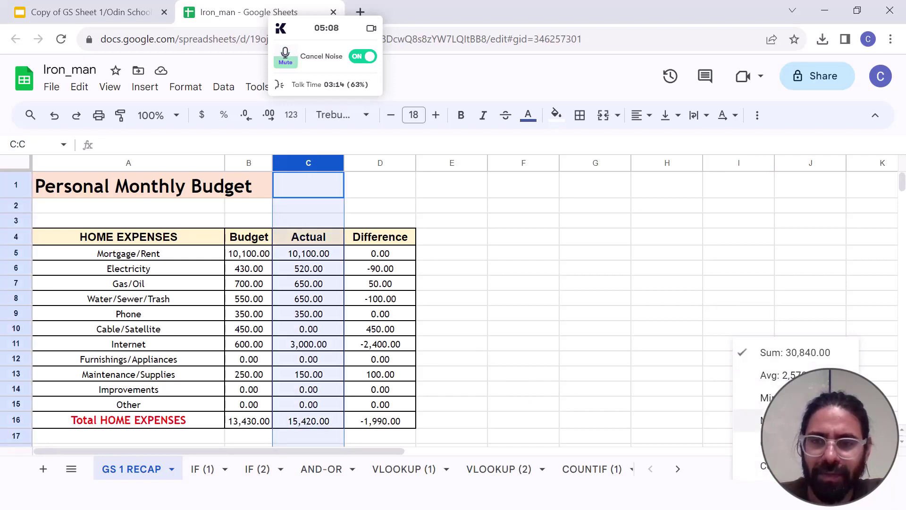
{"action": "left_click", "coordinate": [694, 420]}
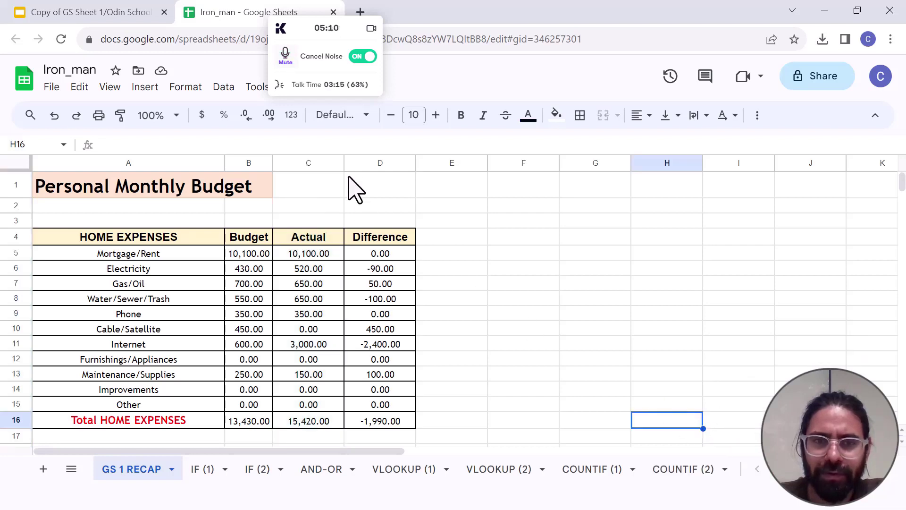
{"action": "left_click", "coordinate": [356, 163]}
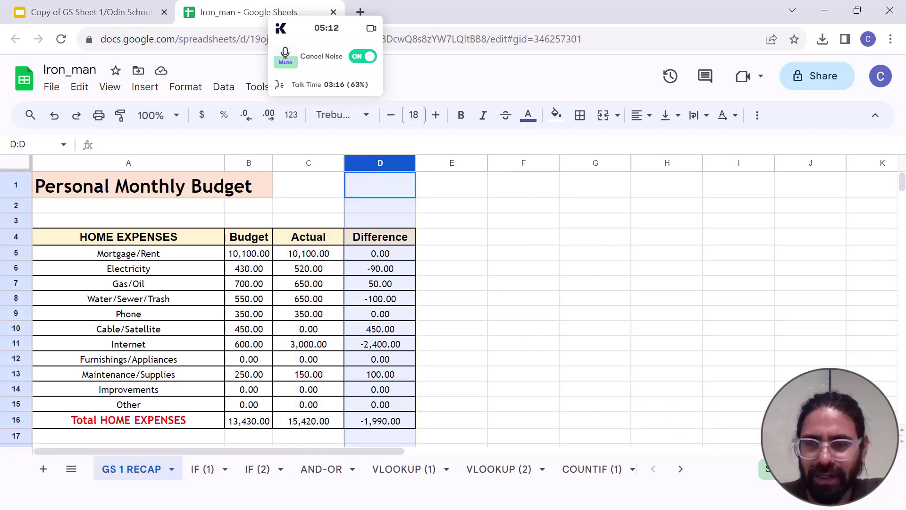
{"action": "left_click", "coordinate": [806, 469]}
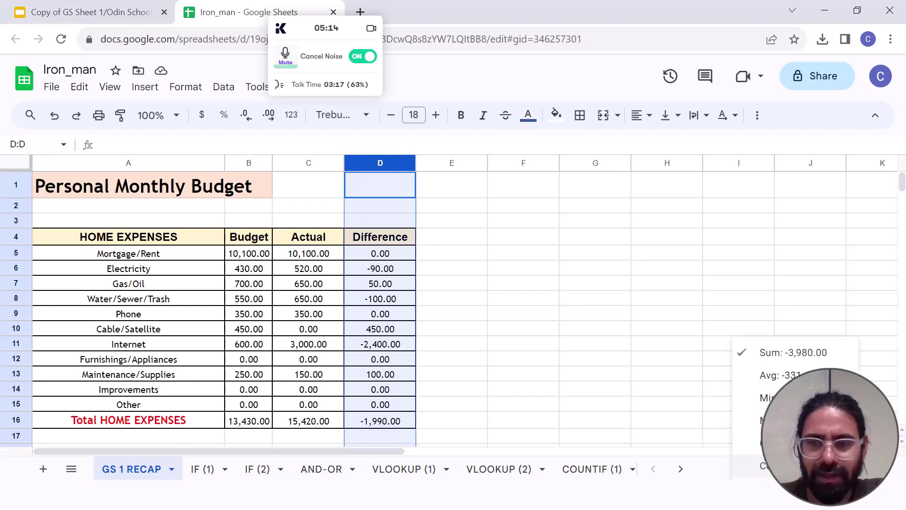
{"action": "left_click", "coordinate": [613, 361]}
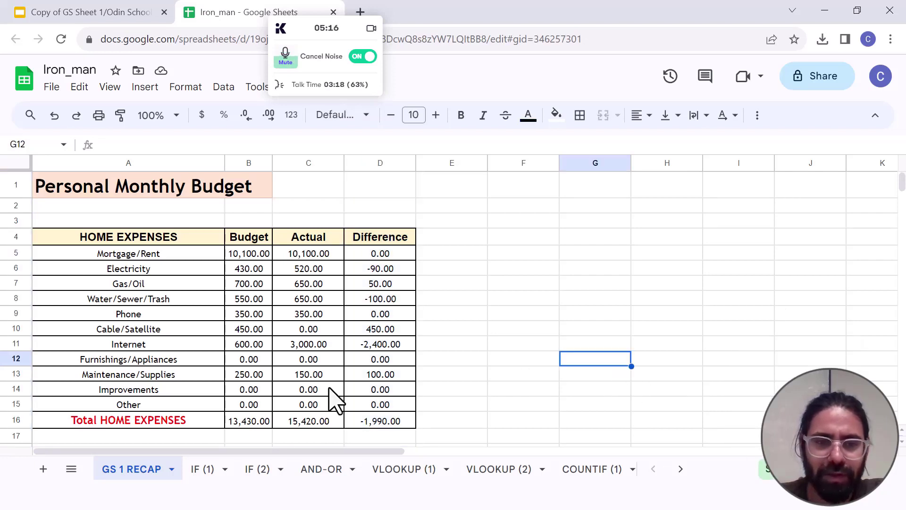
On the IF (1) sheet, delete the notes "nested if condition" and "IFS" from E2:E3
{"action": "left_click", "coordinate": [212, 469]}
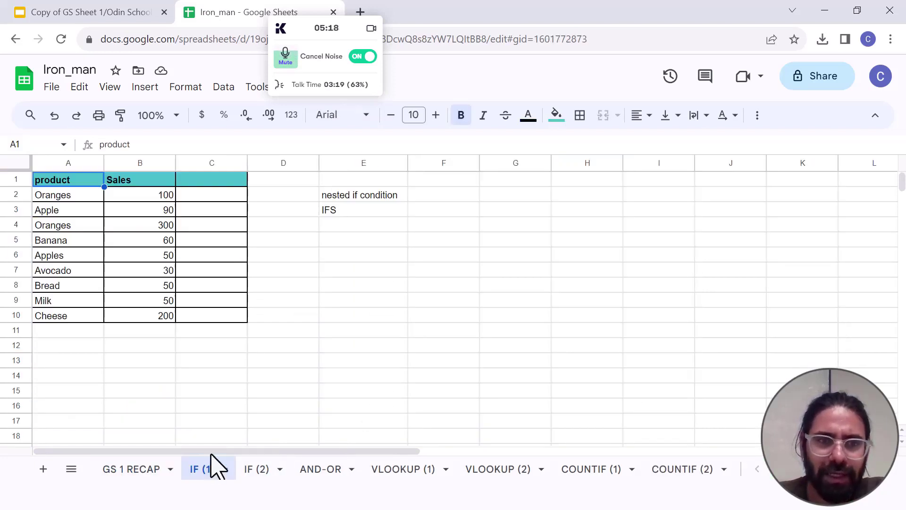
{"action": "left_click_drag", "start_coordinate": [333, 194], "coordinate": [374, 210]}
{"action": "key", "text": "Delete"}
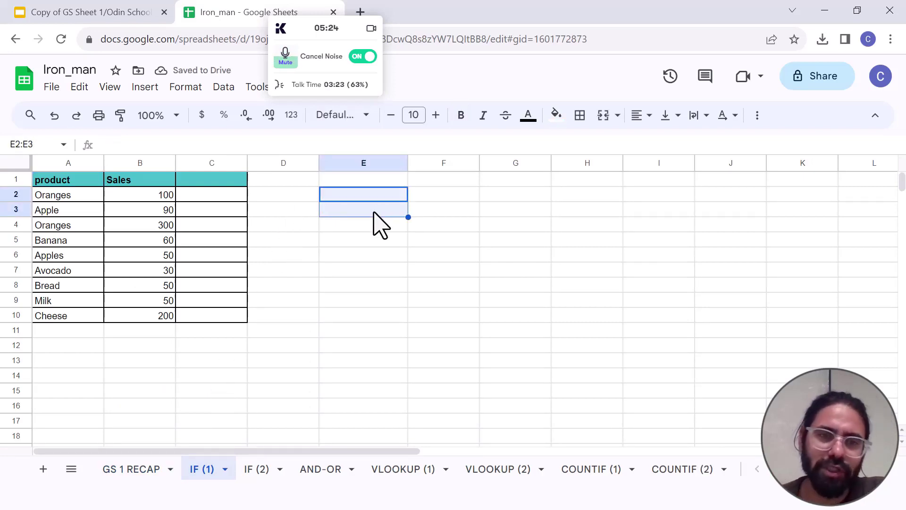
{"action": "left_click", "coordinate": [363, 255]}
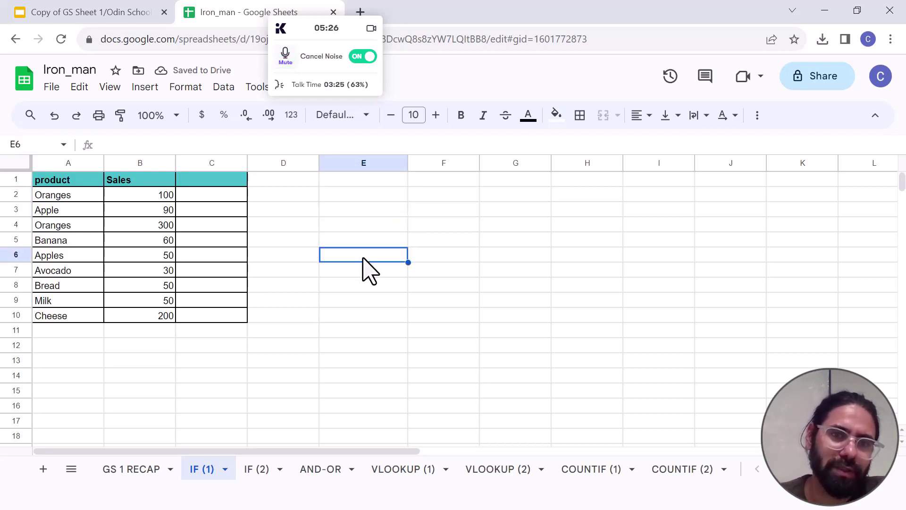
{"action": "left_click", "coordinate": [358, 208]}
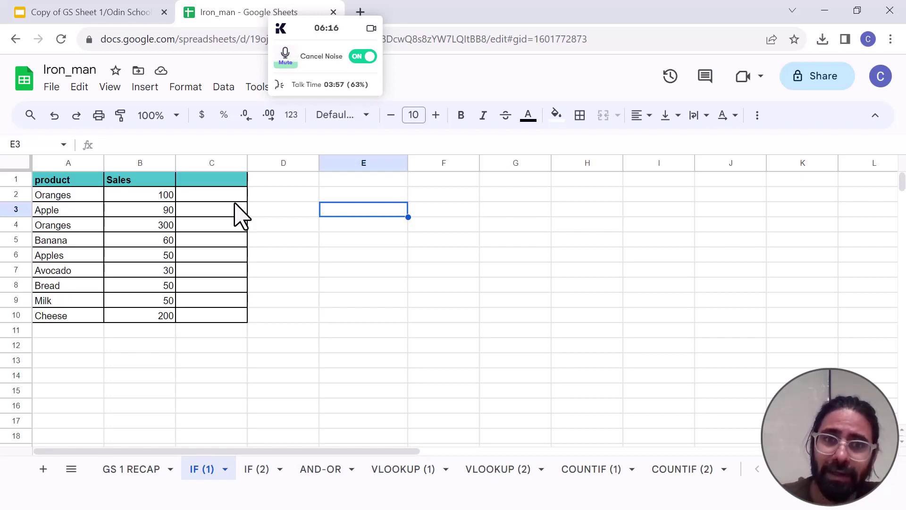
{"action": "left_click", "coordinate": [359, 199]}
{"action": "left_click", "coordinate": [457, 193]}
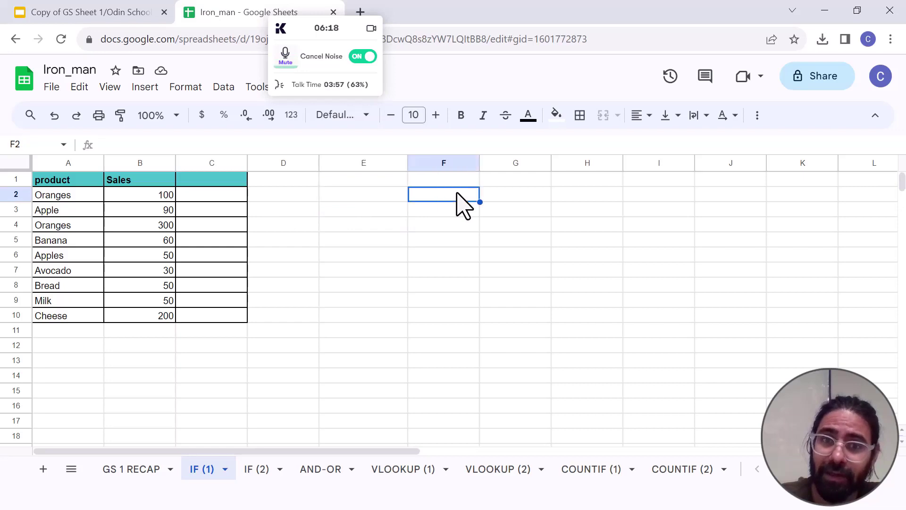
{"action": "left_click", "coordinate": [524, 195]}
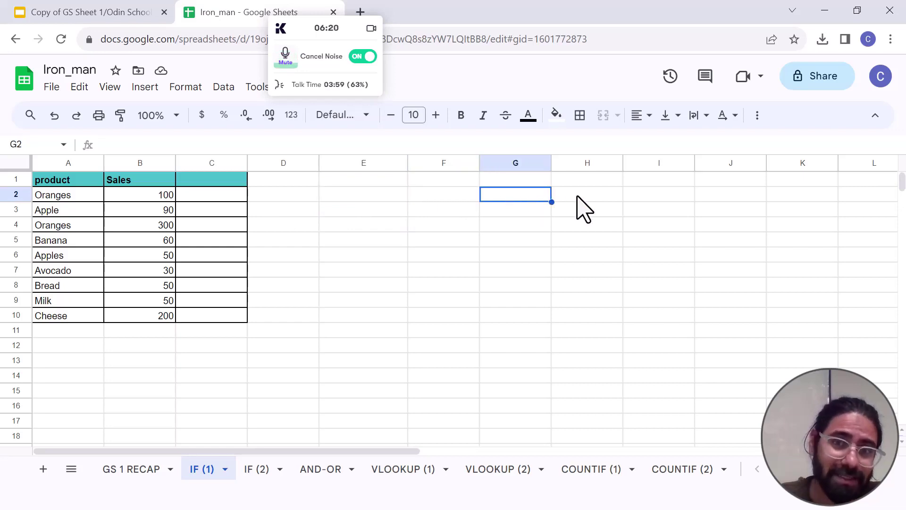
{"action": "left_click", "coordinate": [374, 198]}
{"action": "left_click", "coordinate": [453, 202]}
{"action": "left_click", "coordinate": [510, 190]}
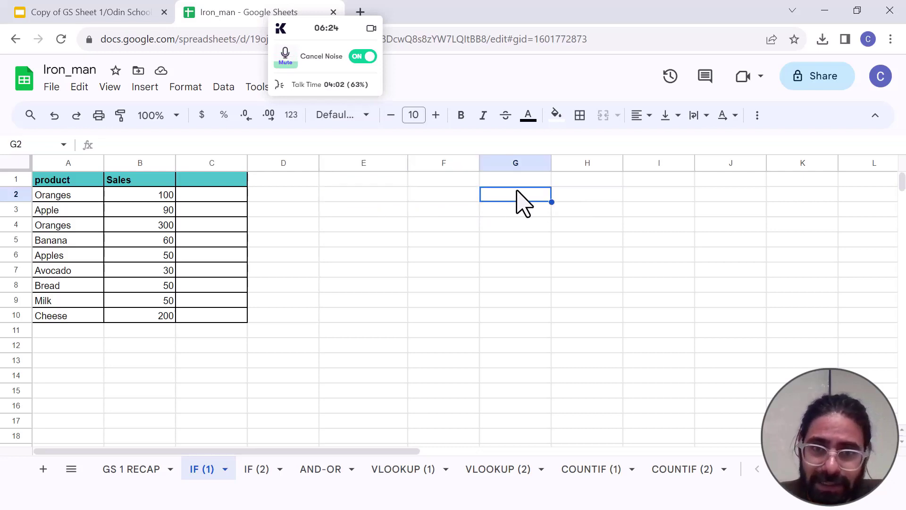
{"action": "left_click", "coordinate": [444, 198]}
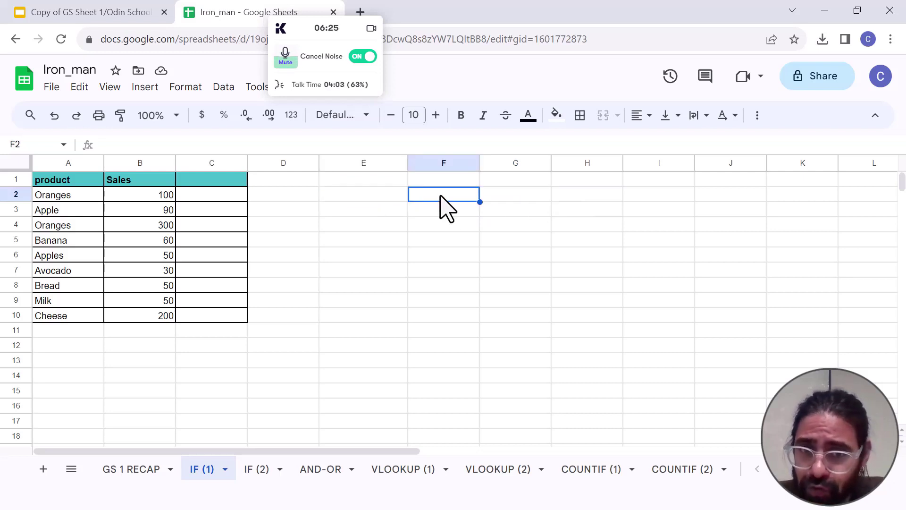
{"action": "left_click", "coordinate": [520, 196]}
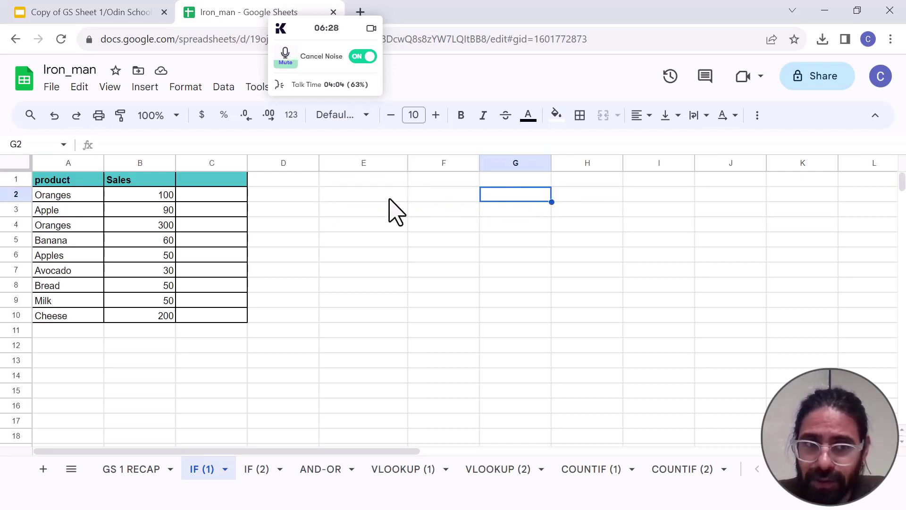
{"action": "left_click", "coordinate": [230, 196]}
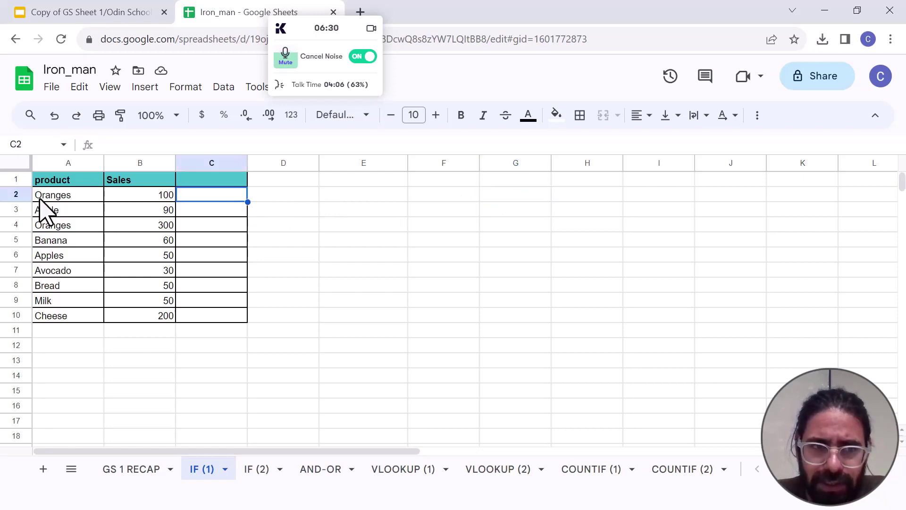
{"action": "left_click", "coordinate": [55, 161]}
{"action": "left_click", "coordinate": [137, 165]}
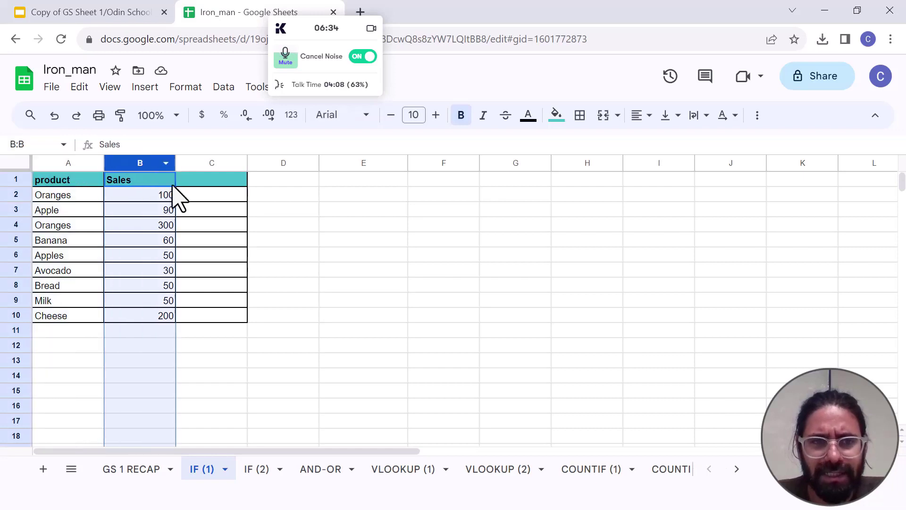
{"action": "left_click", "coordinate": [224, 201]}
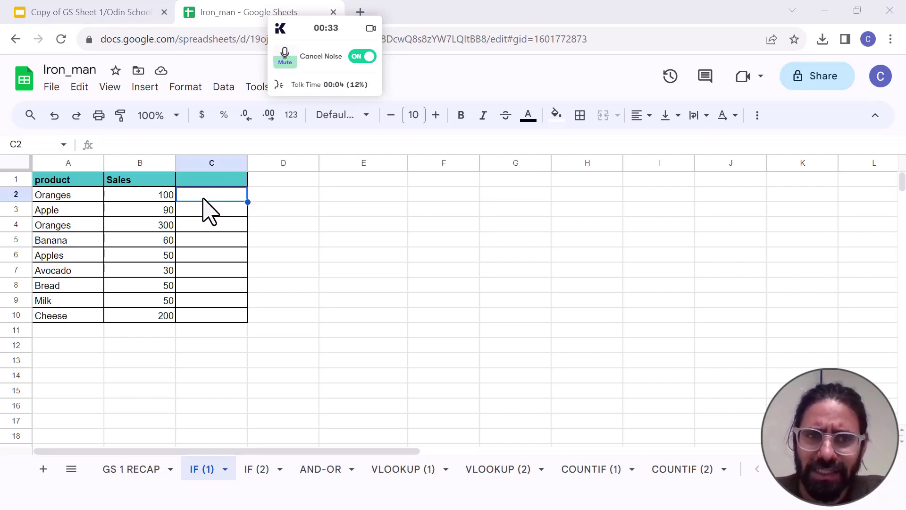
{"action": "left_click", "coordinate": [202, 242]}
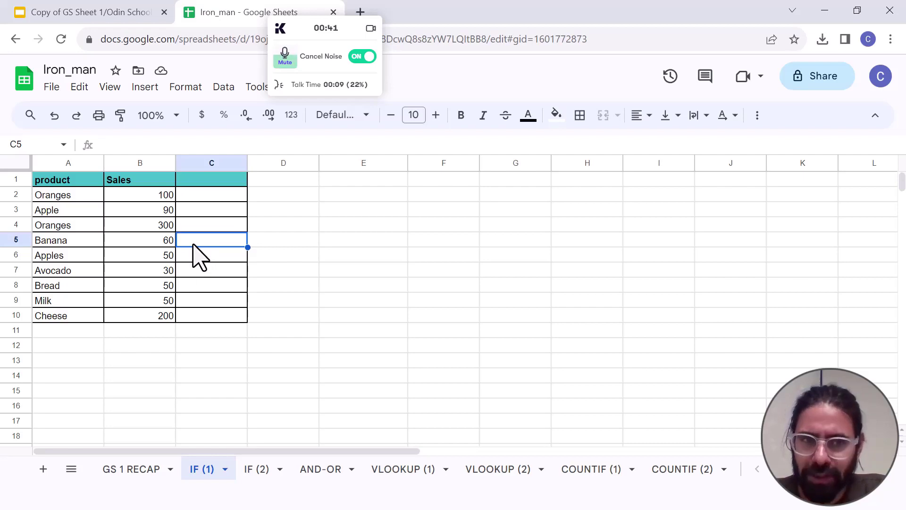
{"action": "left_click", "coordinate": [195, 225]}
{"action": "left_click", "coordinate": [197, 199]}
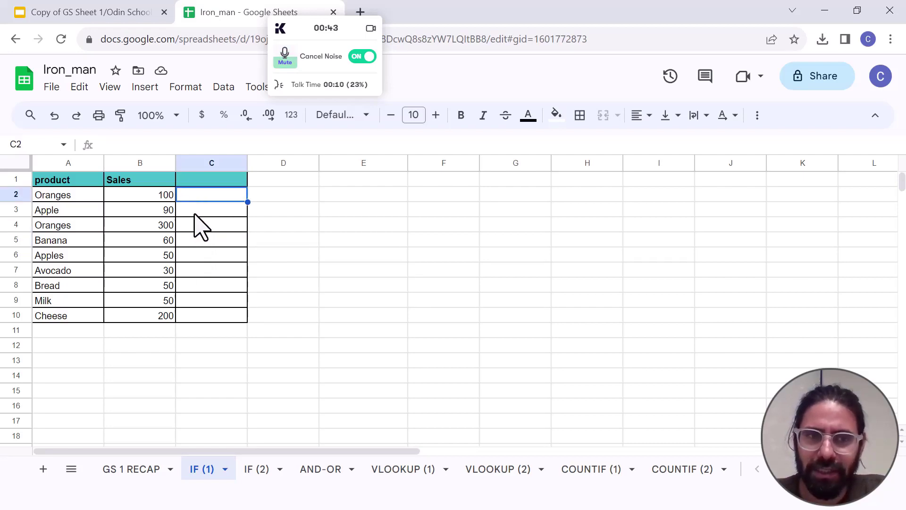
{"action": "left_click", "coordinate": [195, 215]}
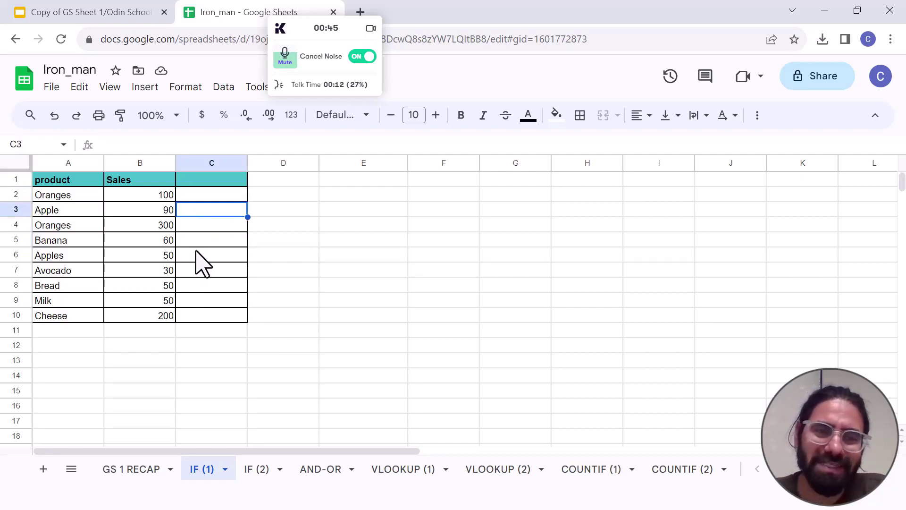
{"action": "left_click", "coordinate": [198, 254]}
{"action": "left_click", "coordinate": [200, 271]}
{"action": "left_click", "coordinate": [202, 286]}
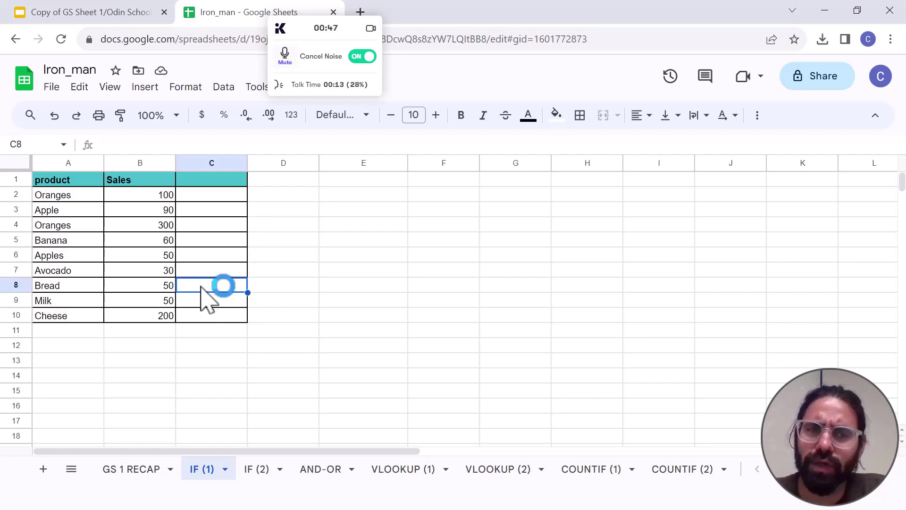
{"action": "left_click", "coordinate": [204, 302]}
{"action": "left_click", "coordinate": [206, 316]}
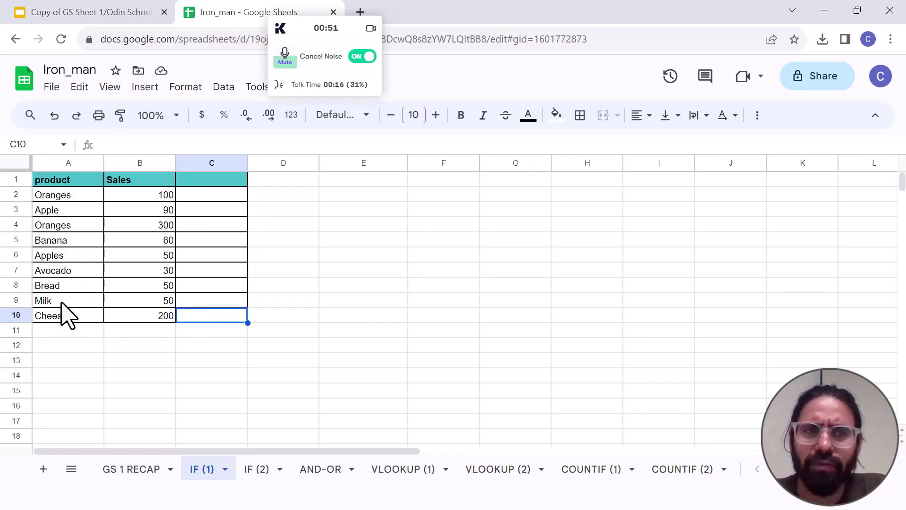
{"action": "left_click", "coordinate": [190, 196]}
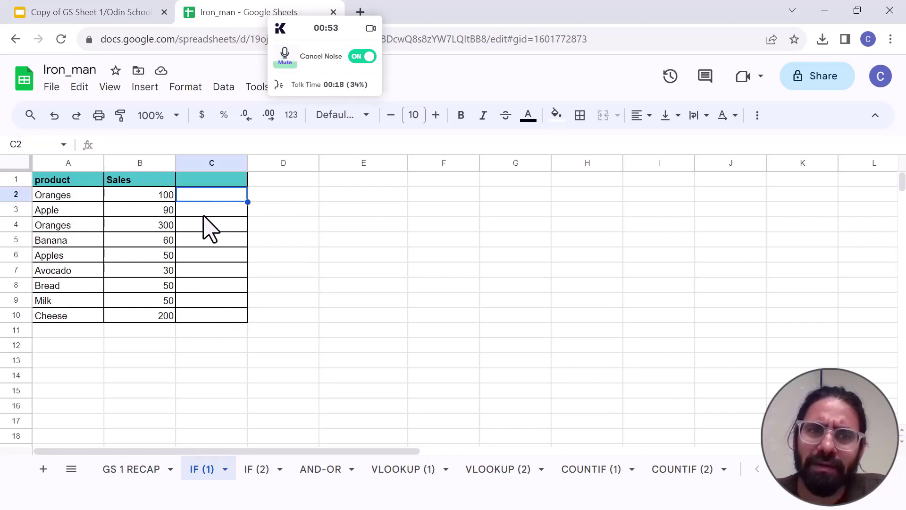
{"action": "left_click", "coordinate": [204, 213]}
{"action": "left_click", "coordinate": [203, 226]}
{"action": "left_click", "coordinate": [203, 240]}
{"action": "left_click", "coordinate": [201, 255]}
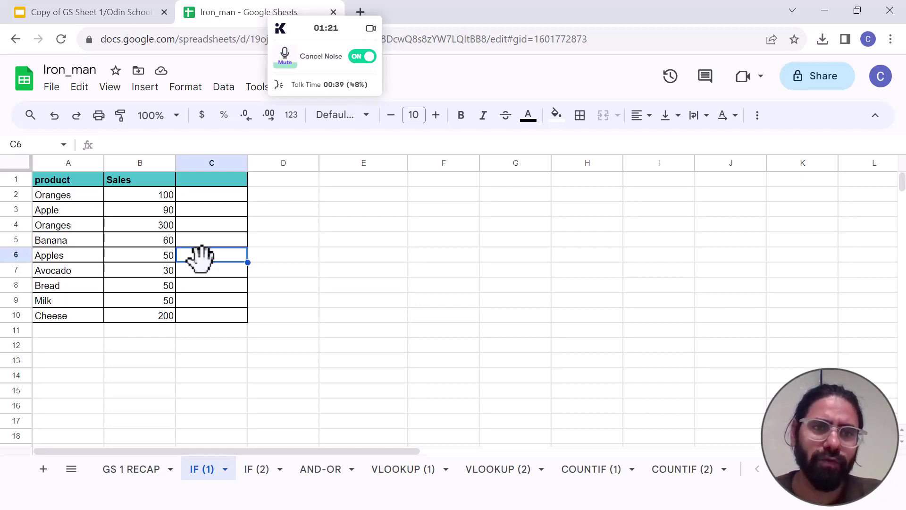
Start an IF formula in C2 and review the function's argument help
{"action": "left_click", "coordinate": [211, 198]}
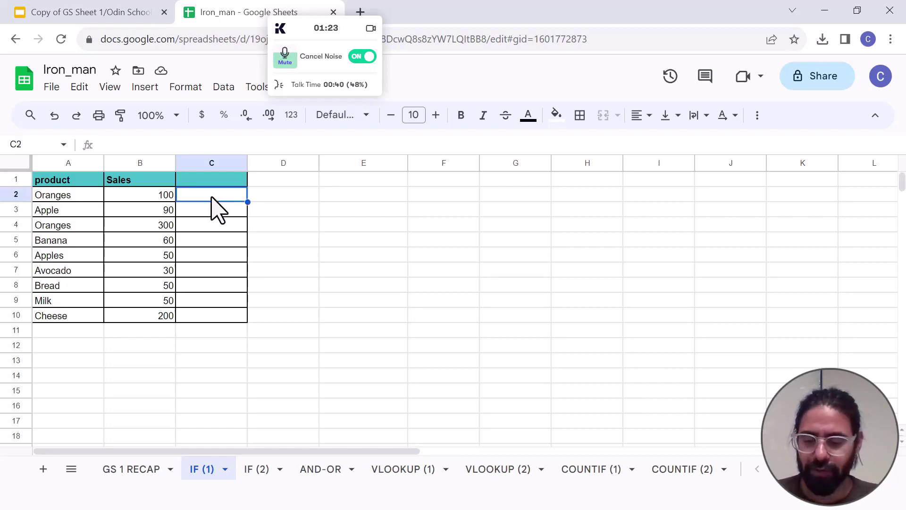
{"action": "type", "text": "=if"}
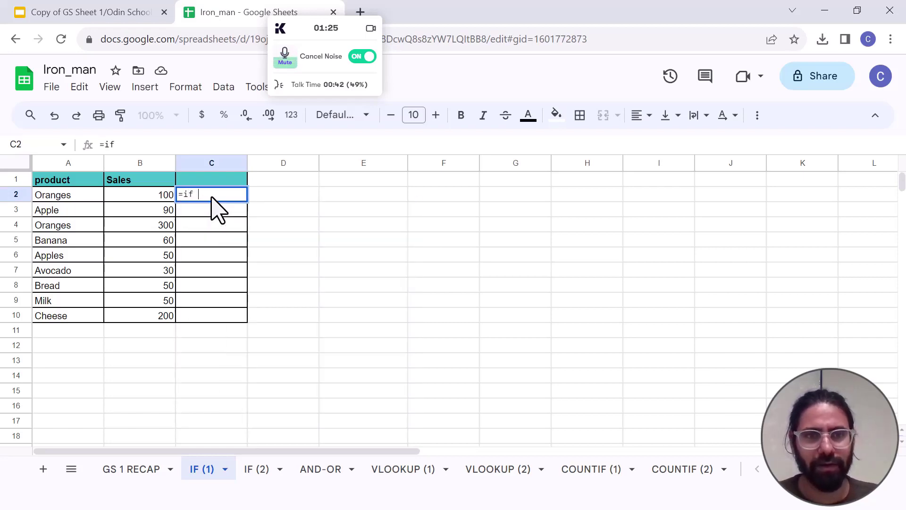
{"action": "key", "text": "BackSpace"}
{"action": "key", "text": "Tab"}
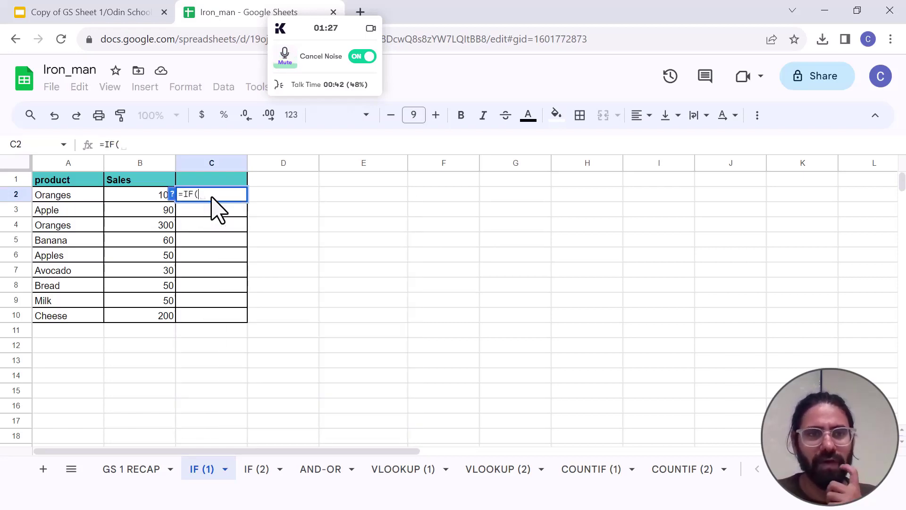
{"action": "left_click", "coordinate": [173, 194]}
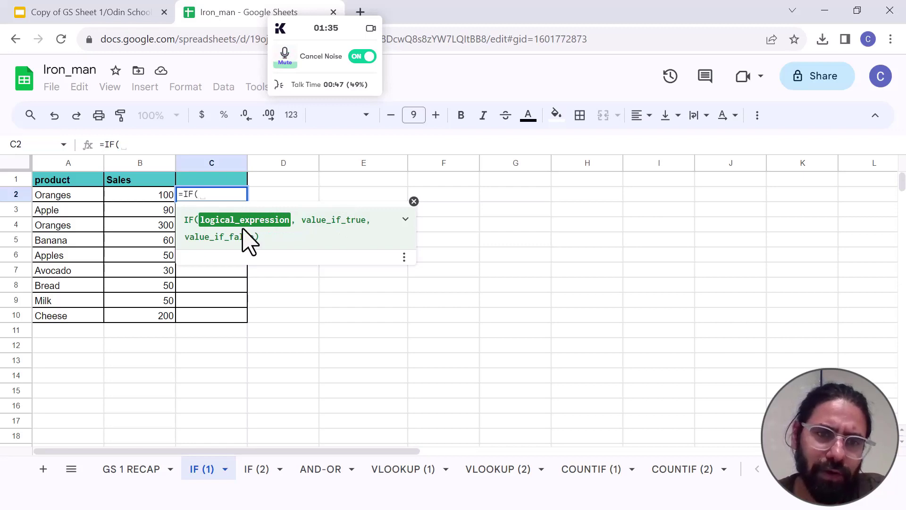
{"action": "left_click", "coordinate": [414, 200]}
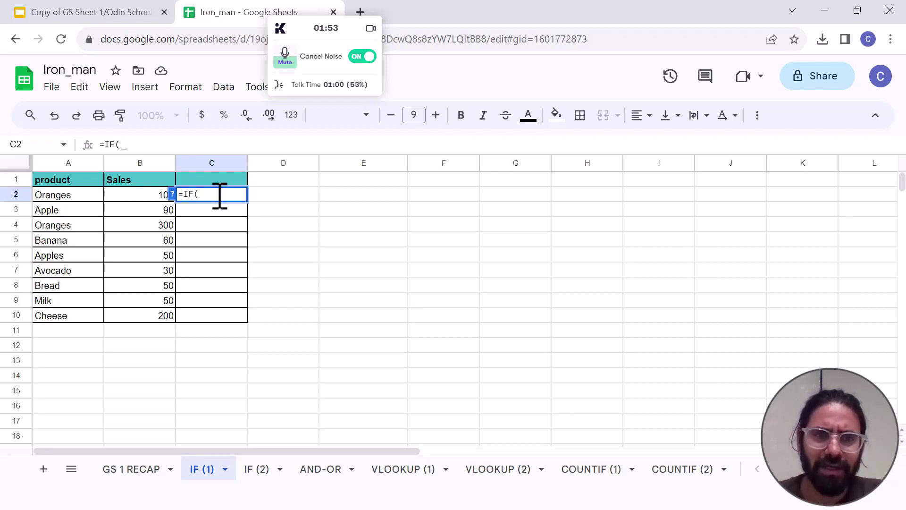
Give the C2 formula the condition B2>=60 and "Stay" as the value if true
{"action": "left_click", "coordinate": [122, 198]}
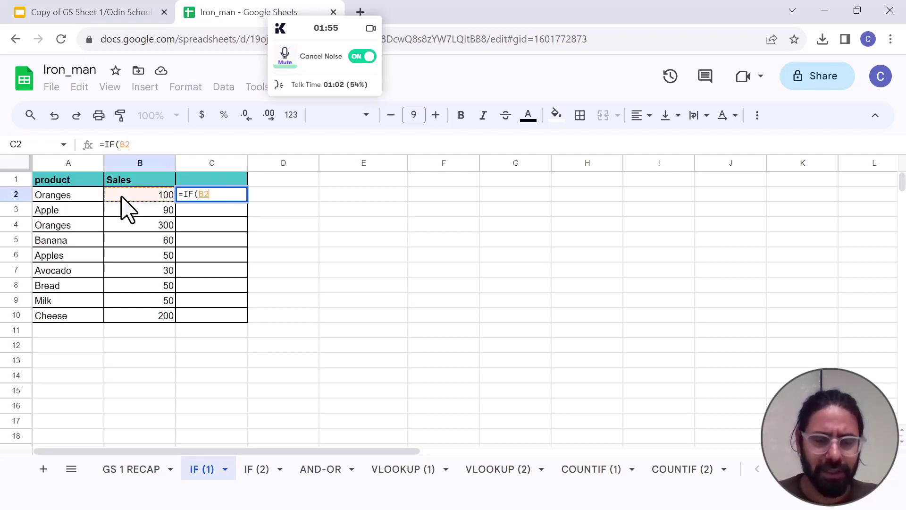
{"action": "type", "text": ">"}
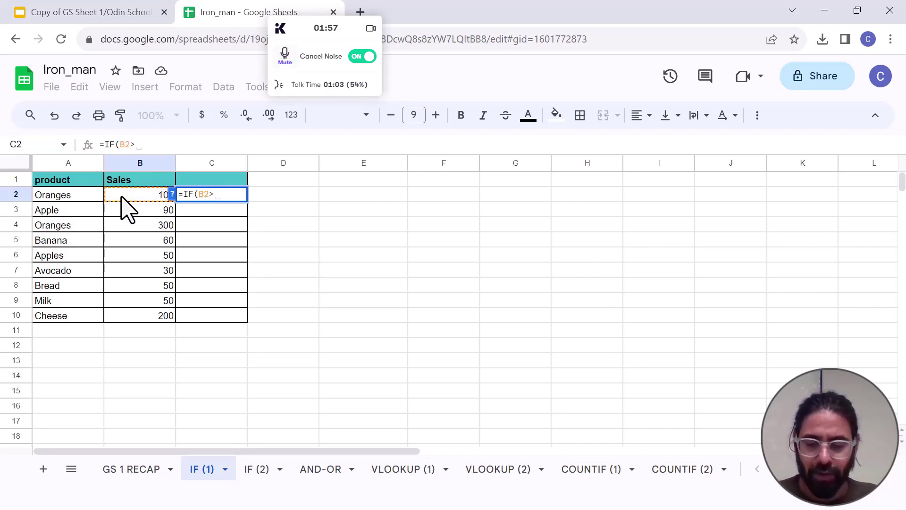
{"action": "type", "text": "=60,\"\""}
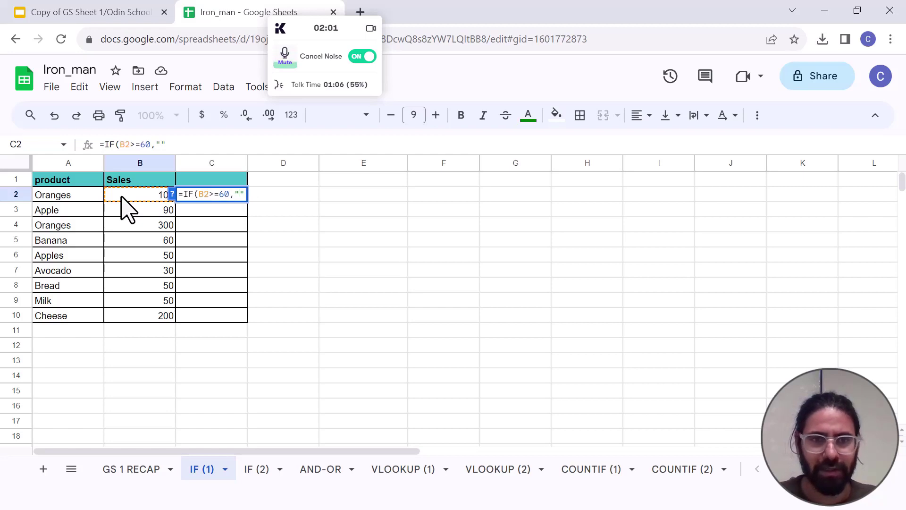
{"action": "type", "text": "s"}
{"action": "key", "text": "BackSpace"}
{"action": "type", "text": "S"}
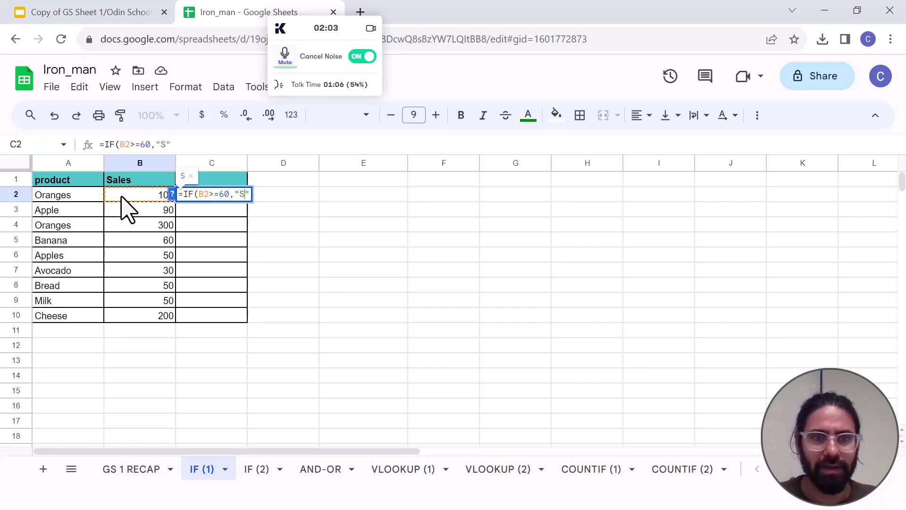
{"action": "type", "text": "tay"}
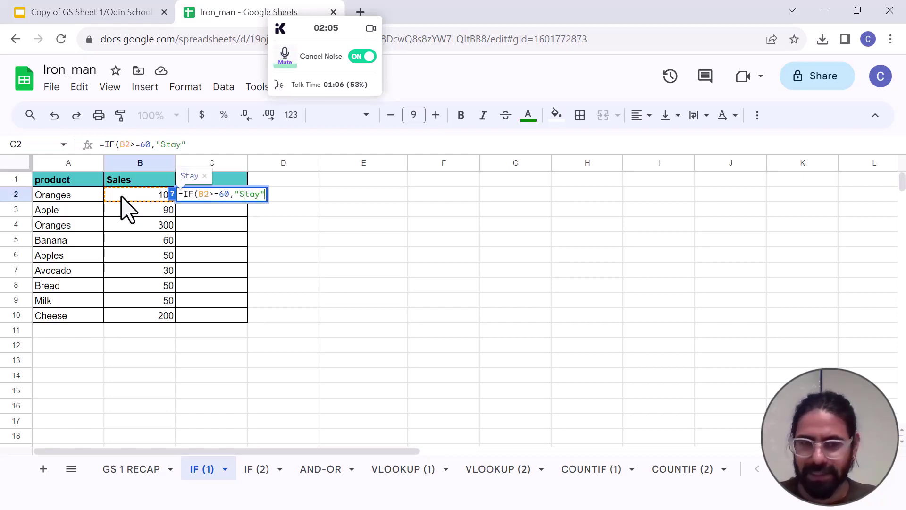
Complete the C2 formula with "Excluded" as the value if false and enter it
{"action": "type", "text": ",\"\""}
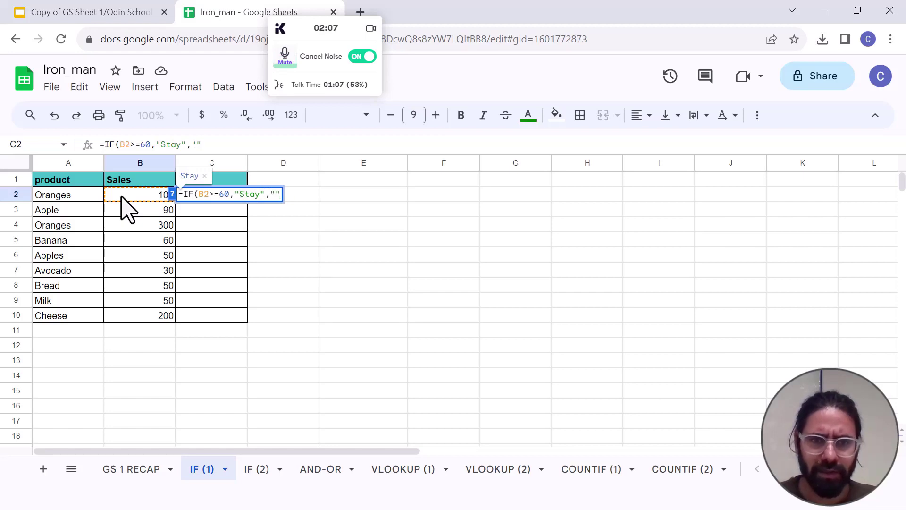
{"action": "type", "text": "Exclud"}
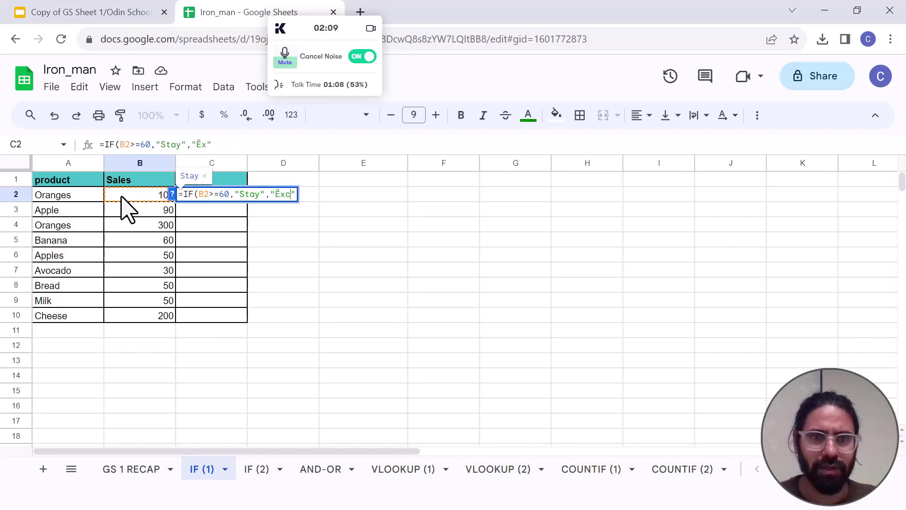
{"action": "type", "text": "e"}
{"action": "key", "text": "BackSpace"}
{"action": "key", "text": "BackSpace"}
{"action": "key", "text": "BackSpace"}
{"action": "key", "text": "BackSpace"}
{"action": "key", "text": "BackSpace"}
{"action": "key", "text": "BackSpace"}
{"action": "key", "text": "BackSpace"}
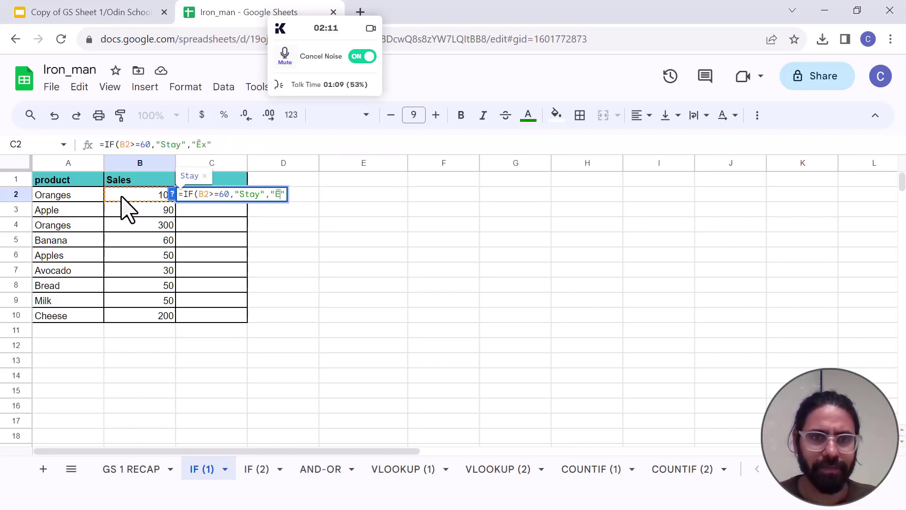
{"action": "type", "text": "Ec"}
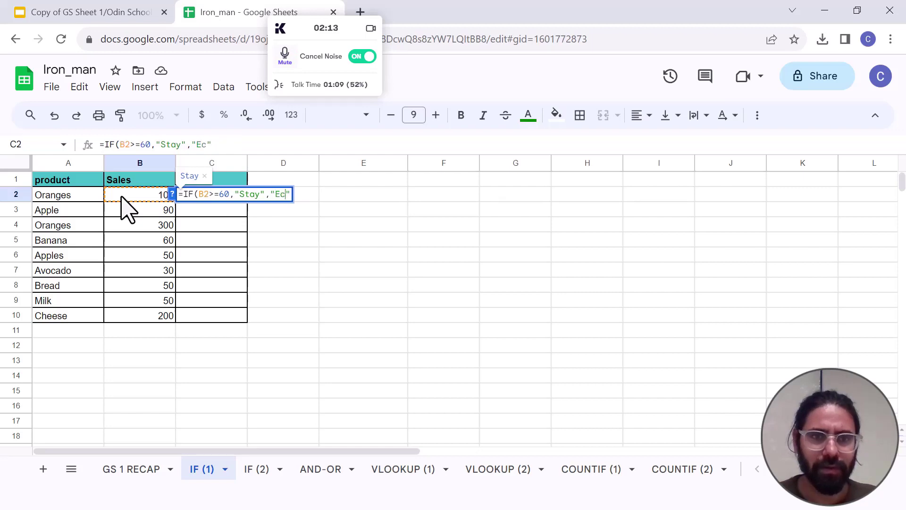
{"action": "type", "text": "cluded"}
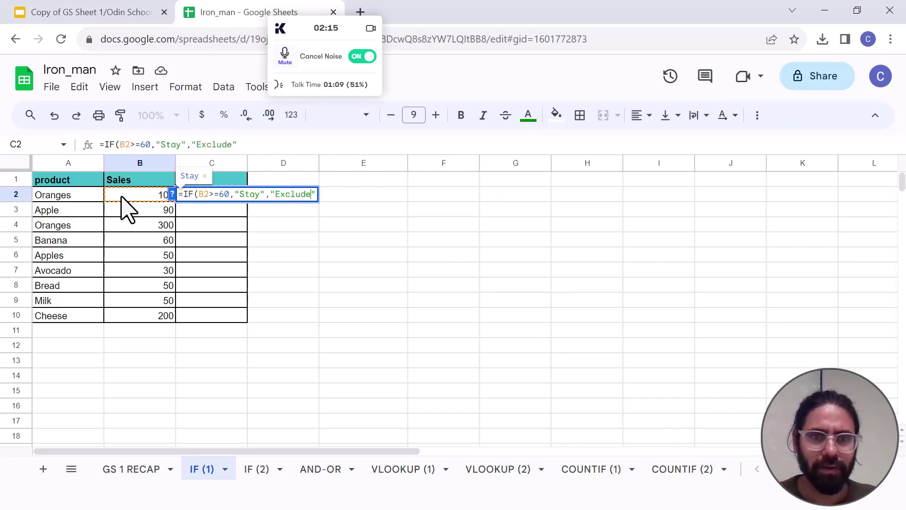
{"action": "key", "text": "Return"}
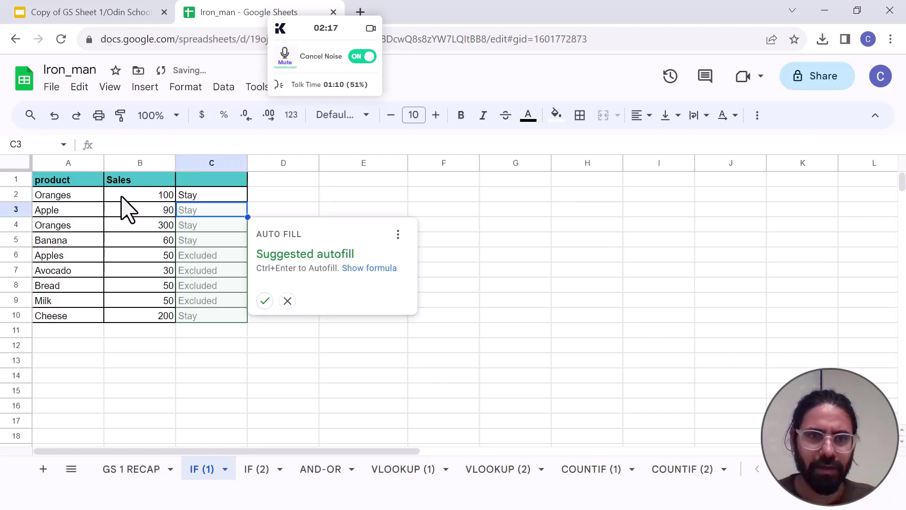
Accept the suggested autofill for C3:C10 and check the copied formulas from C6 to C9
{"action": "left_click", "coordinate": [265, 301]}
{"action": "left_click", "coordinate": [200, 258]}
{"action": "key", "text": "Down"}
{"action": "key", "text": "Down"}
{"action": "key", "text": "Down"}
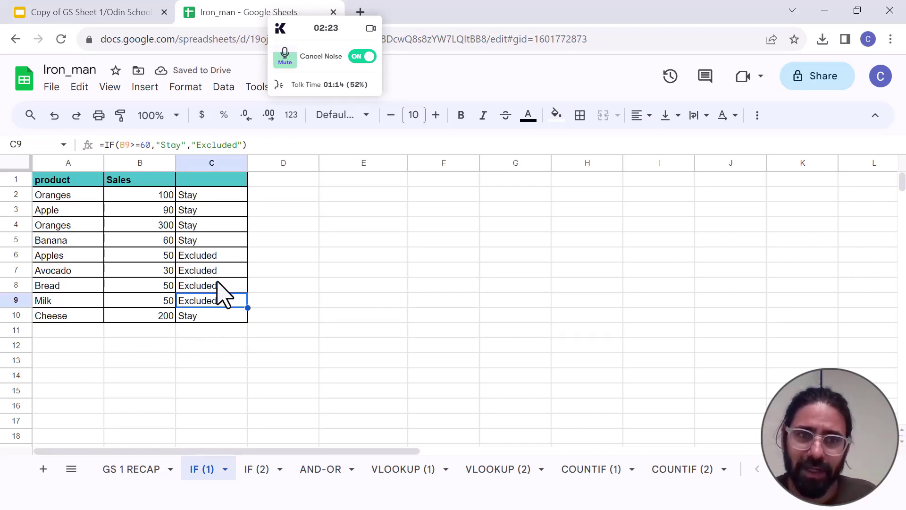
Begin the reversed formula in D2 as =IF(B2<60,"Excluded"
{"action": "left_click", "coordinate": [290, 198]}
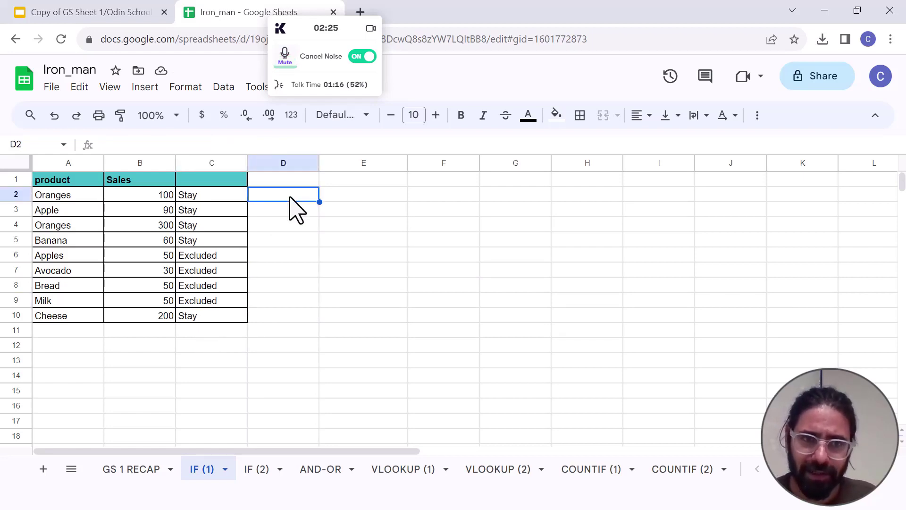
{"action": "type", "text": "="}
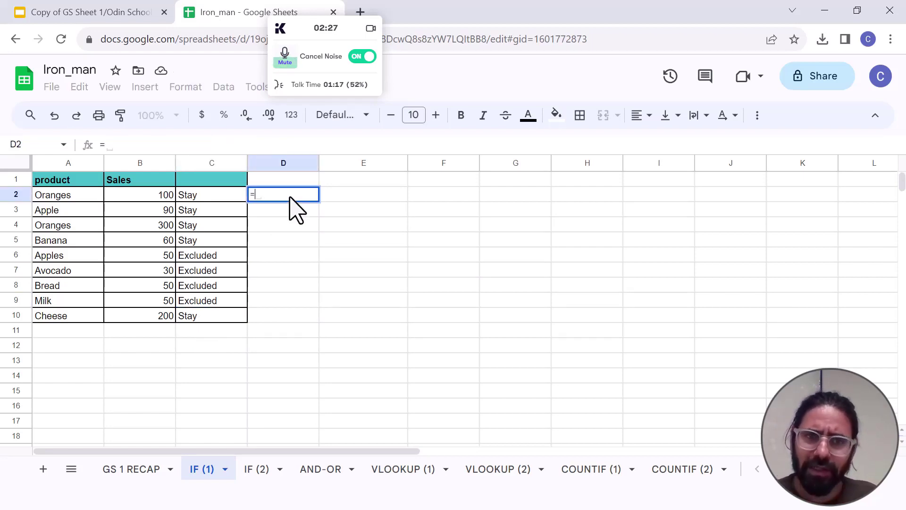
{"action": "type", "text": "IF("}
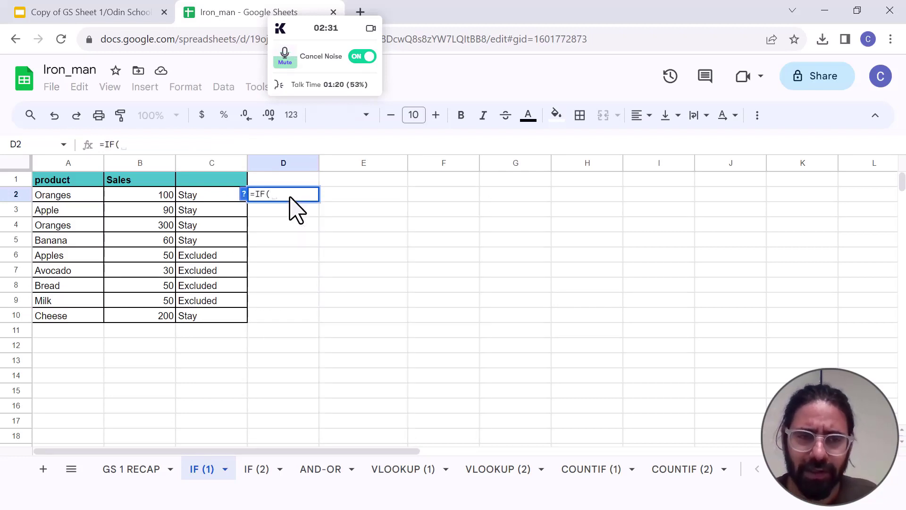
{"action": "left_click", "coordinate": [163, 195]}
{"action": "type", "text": "<60,"}
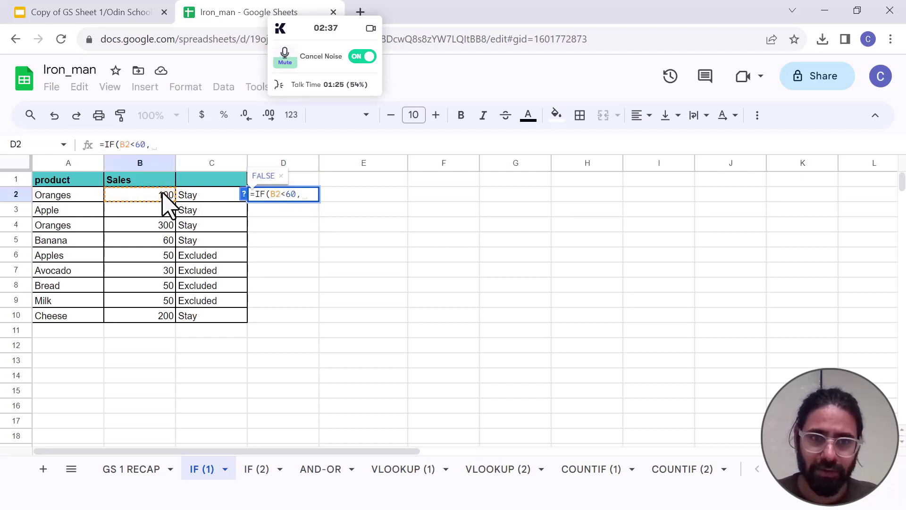
{"action": "type", "text": "\"\"LEA"}
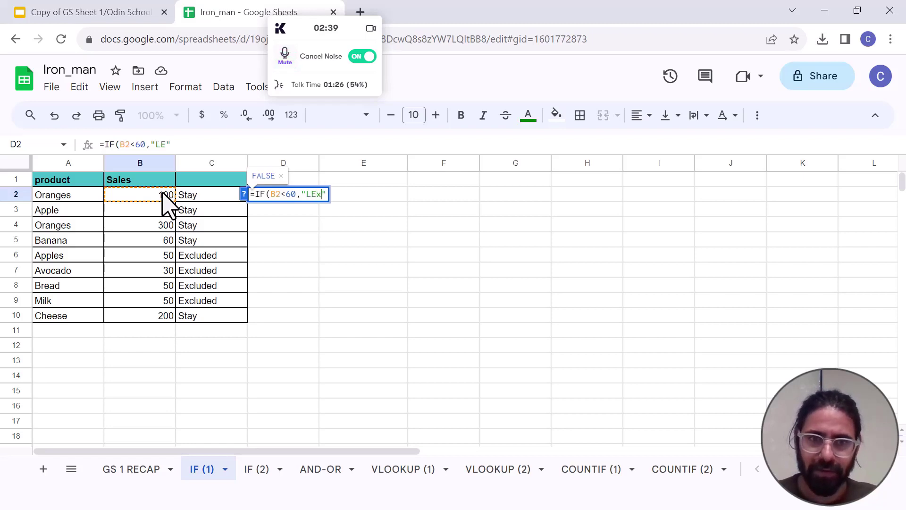
{"action": "key", "text": "BackSpace"}
{"action": "key", "text": "BackSpace"}
{"action": "key", "text": "BackSpace"}
{"action": "type", "text": "Exclude"}
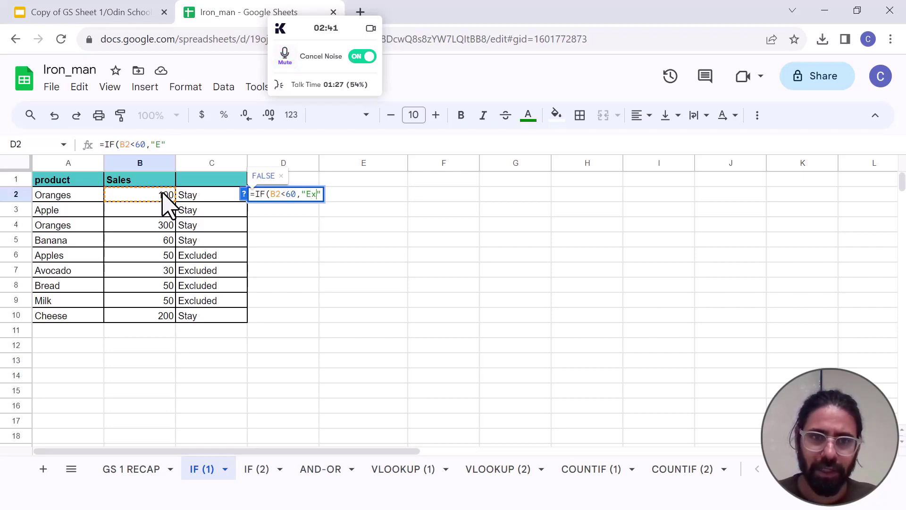
{"action": "type", "text": "d"}
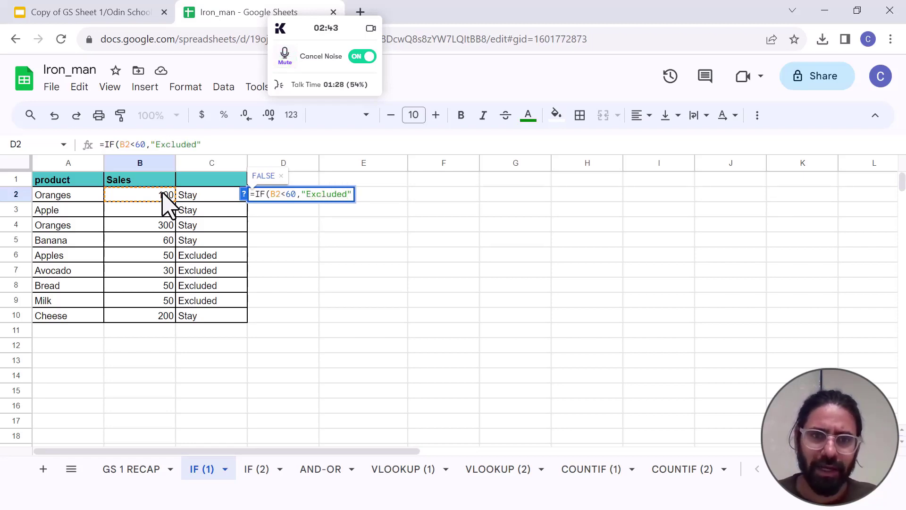
Complete the D2 formula with "Stay" as the value if false and autofill it through D10
{"action": "type", "text": ", "}
{"action": "type", "text": "\"S"}
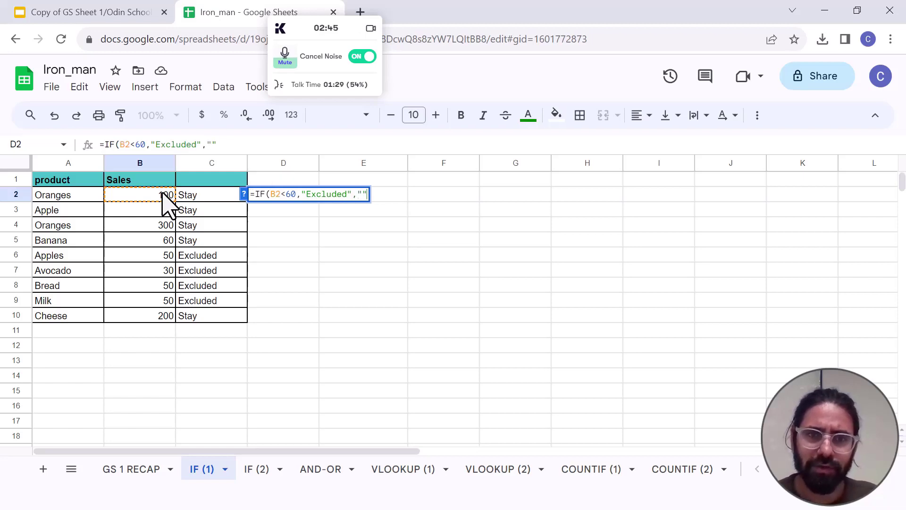
{"action": "type", "text": "tay"}
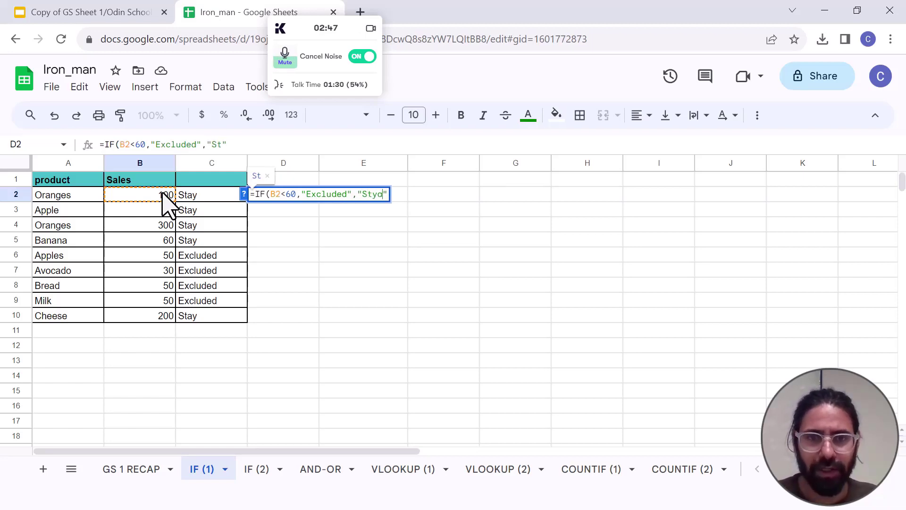
{"action": "key", "text": "BackSpace"}
{"action": "key", "text": "BackSpace"}
{"action": "type", "text": "ay"}
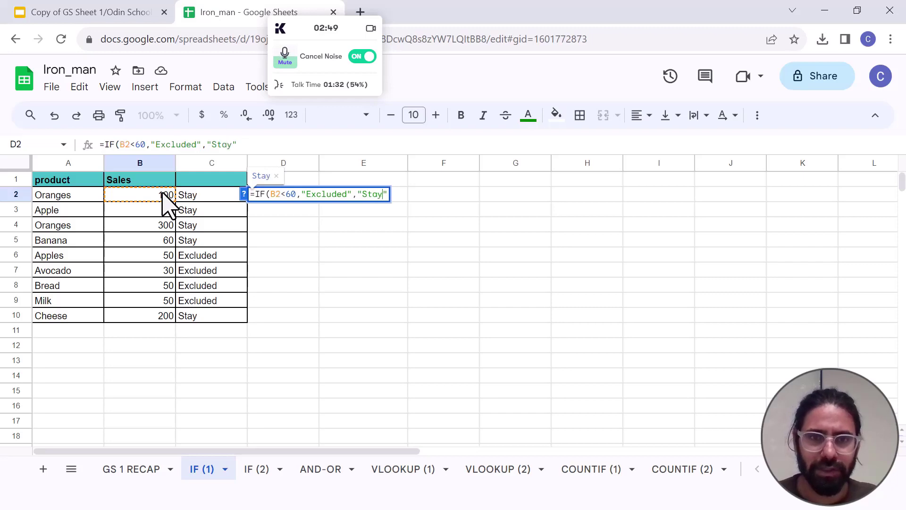
{"action": "key", "text": "Return"}
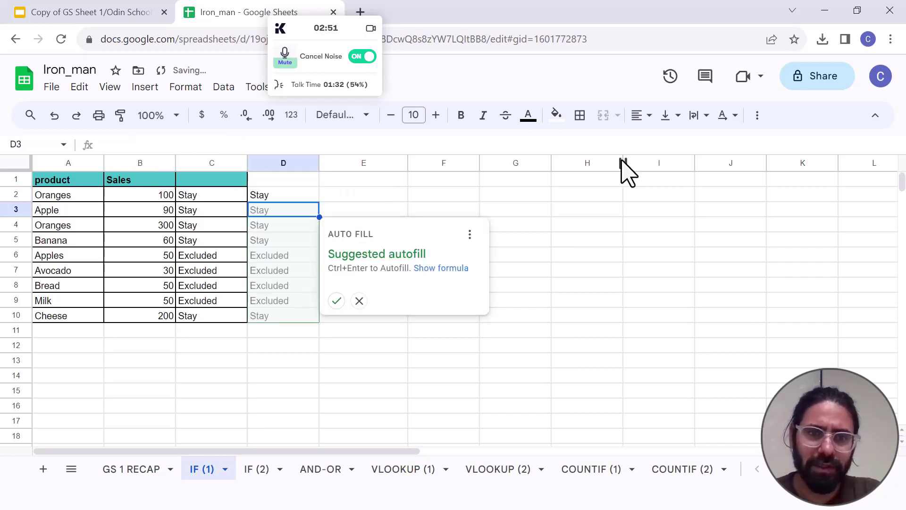
{"action": "left_click", "coordinate": [336, 300]}
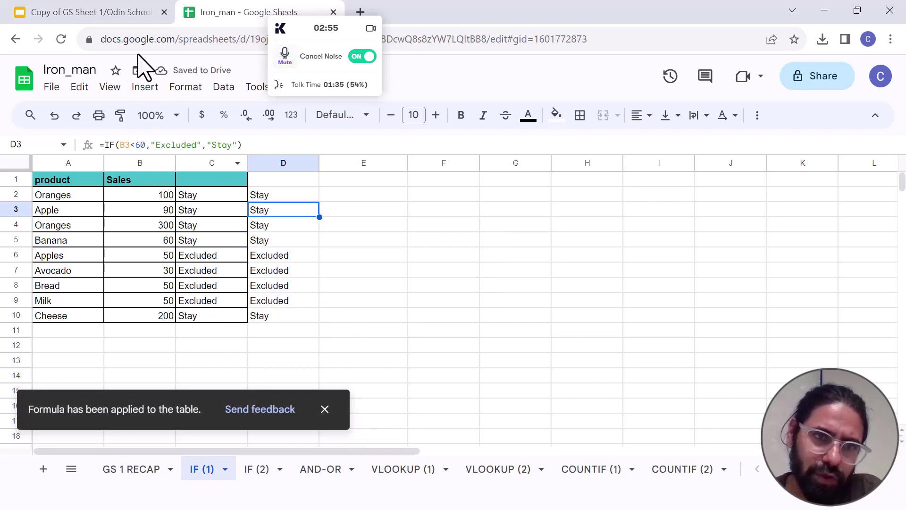
Switch to the Google Slides deck and present the "Intro to Google Sheets 1" slide
{"action": "left_click", "coordinate": [98, 11]}
{"action": "left_click", "coordinate": [703, 76]}
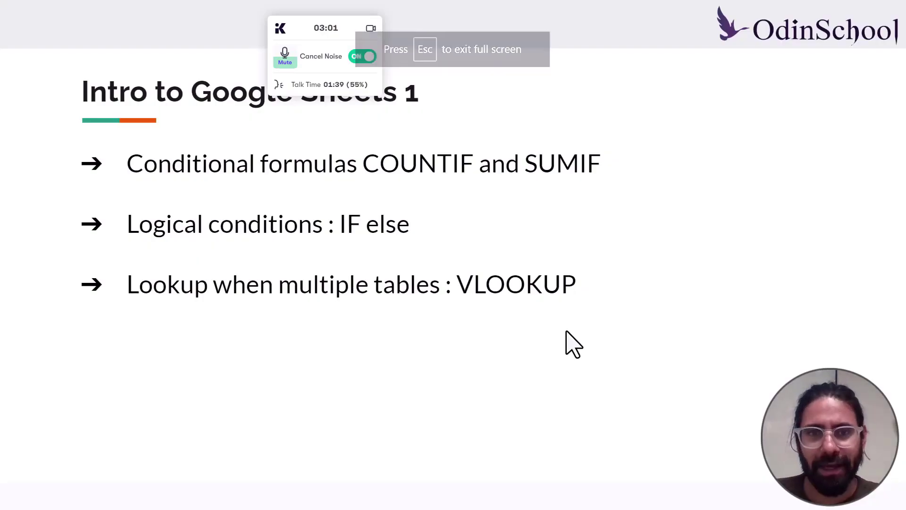
Advance the presentation to the slide "Case 1: Tell business which items to exclude"
{"action": "key", "text": "Right"}
{"action": "key", "text": "Right"}
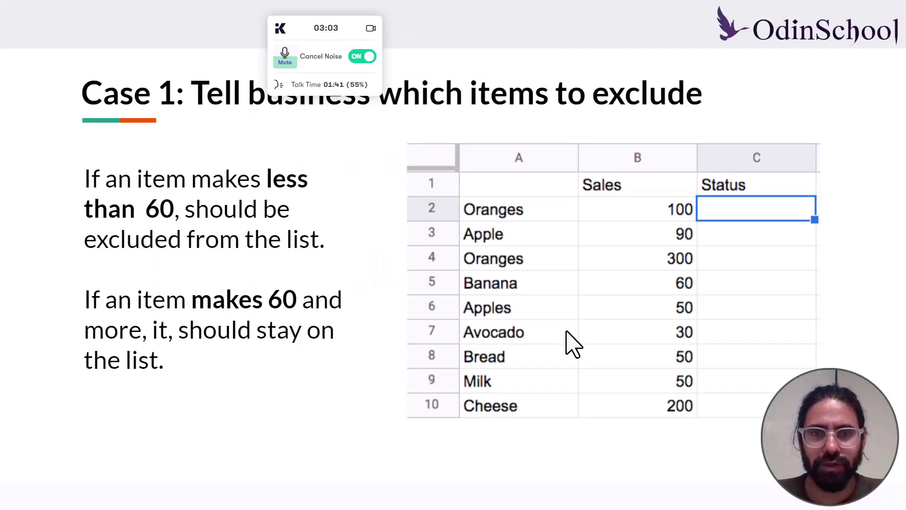
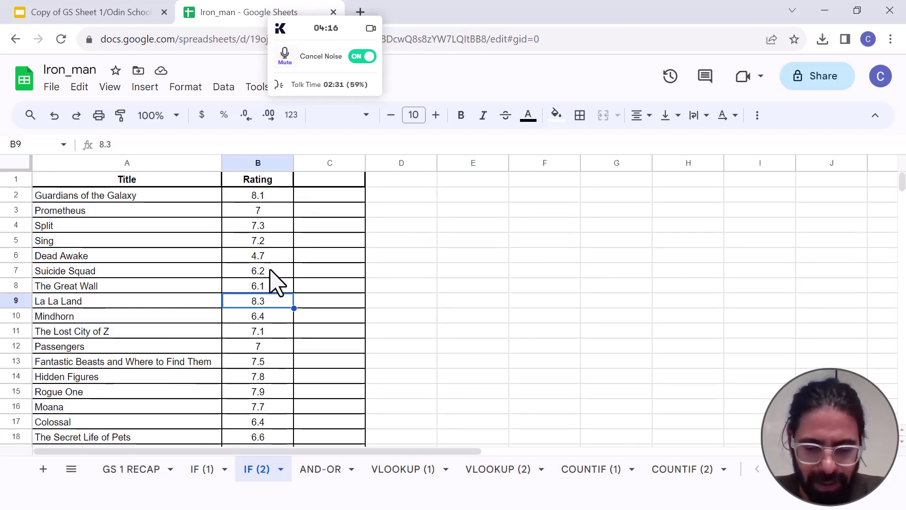
{"action": "key", "text": "Right"}
{"action": "key", "text": "Right"}
{"action": "key", "text": "Right"}
{"action": "key", "text": "Right"}
{"action": "key", "text": "Right"}
{"action": "key", "text": "Right"}
{"action": "key", "text": "Right"}
{"action": "key", "text": "Right"}
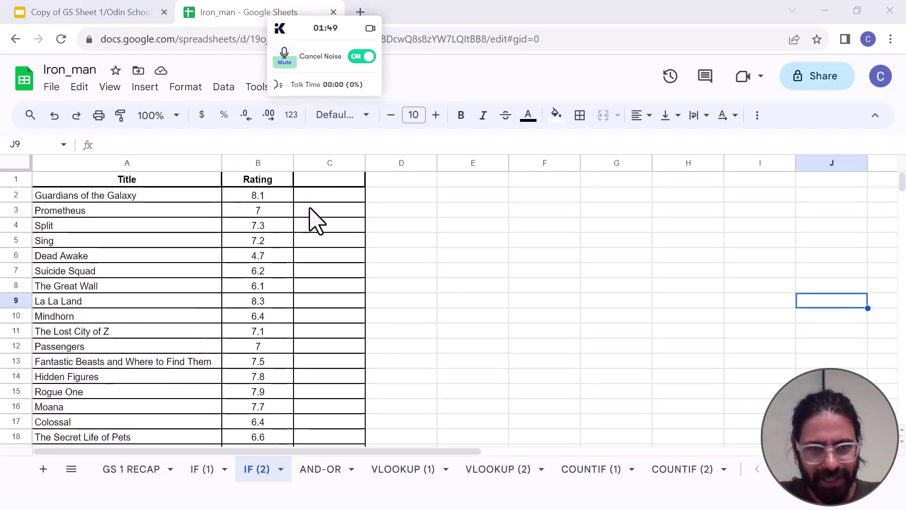
Enter =IF(B2>5,"Good","Bad") in C2 of the IF (2) sheet to label the first movie by its rating
{"action": "left_click", "coordinate": [334, 208]}
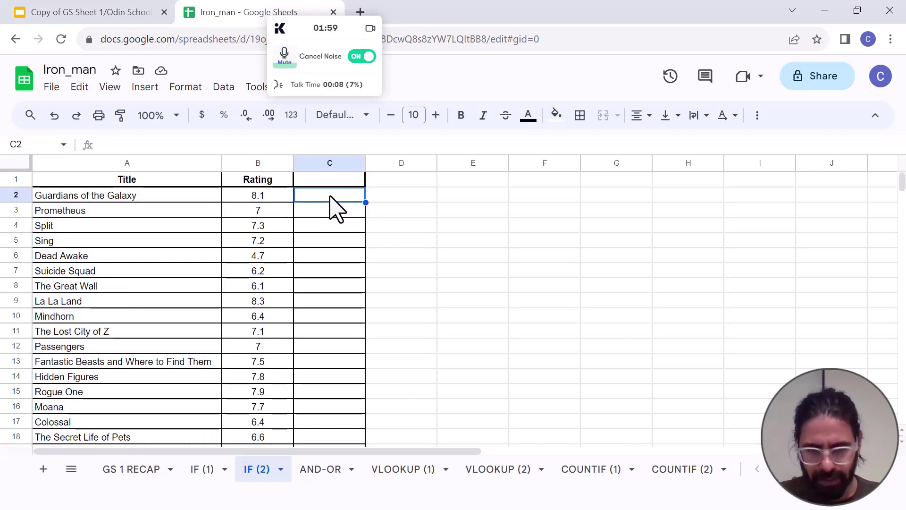
{"action": "type", "text": "=if"}
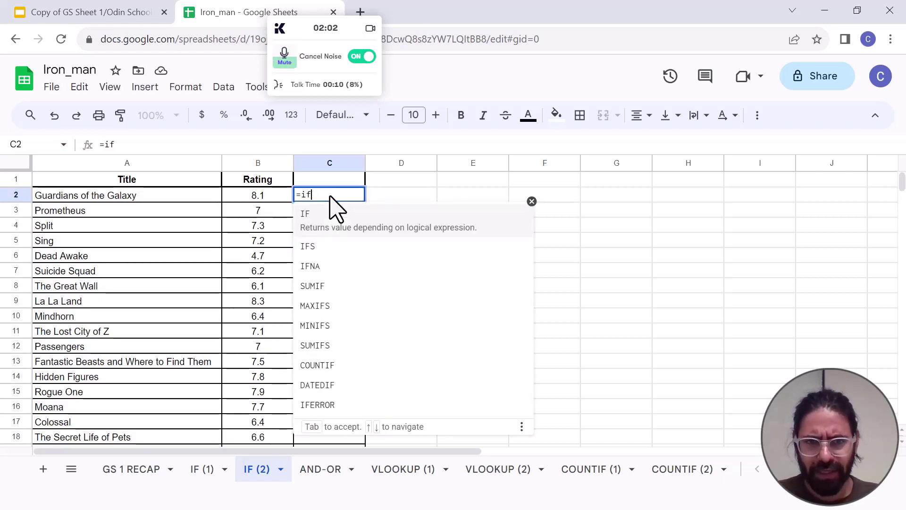
{"action": "key", "text": "Tab"}
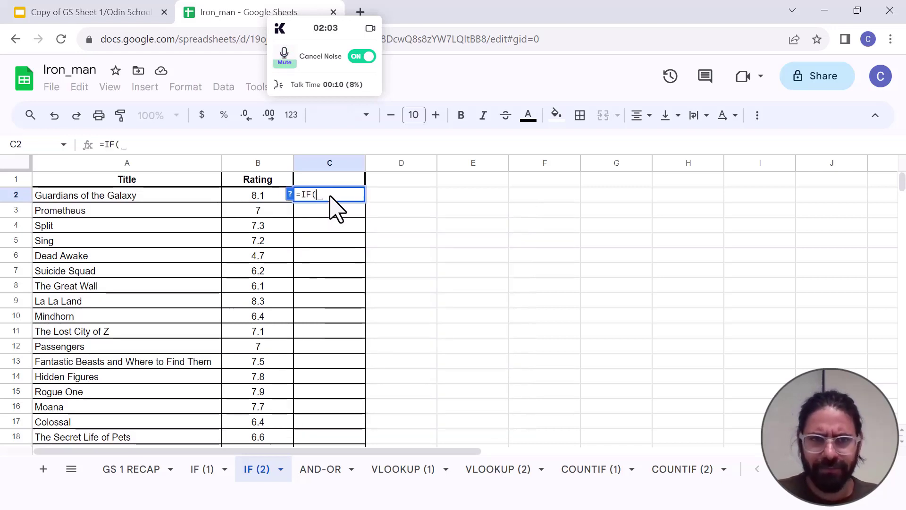
{"action": "left_click", "coordinate": [267, 195]}
{"action": "type", "text": ">5,"}
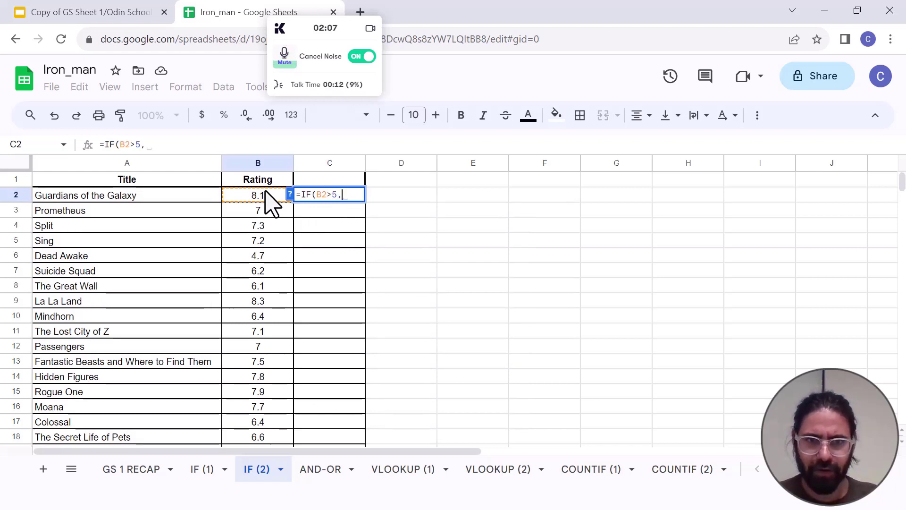
{"action": "type", "text": "\"Good"}
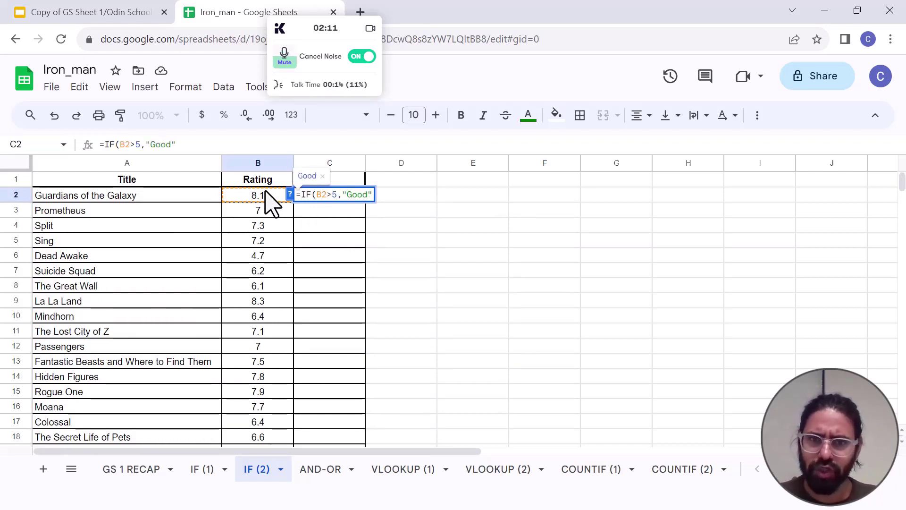
{"action": "type", "text": ",\"\""}
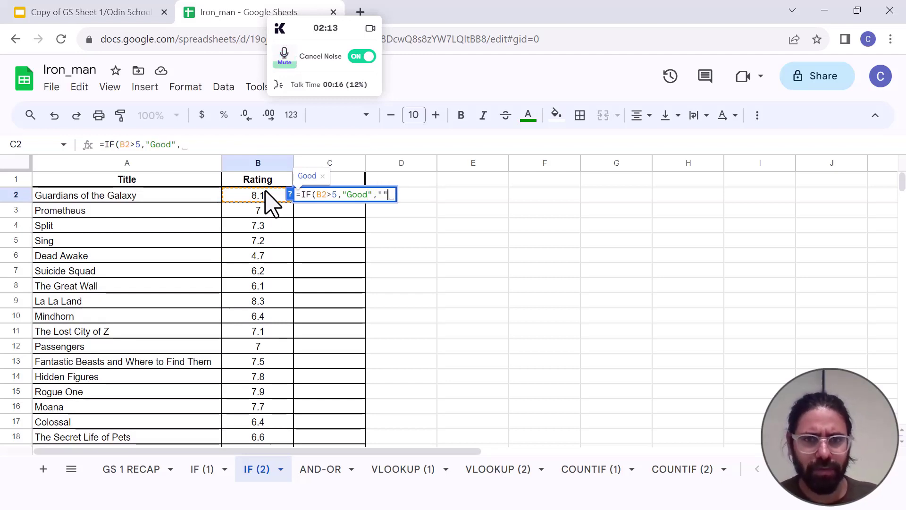
{"action": "type", "text": "Bad"}
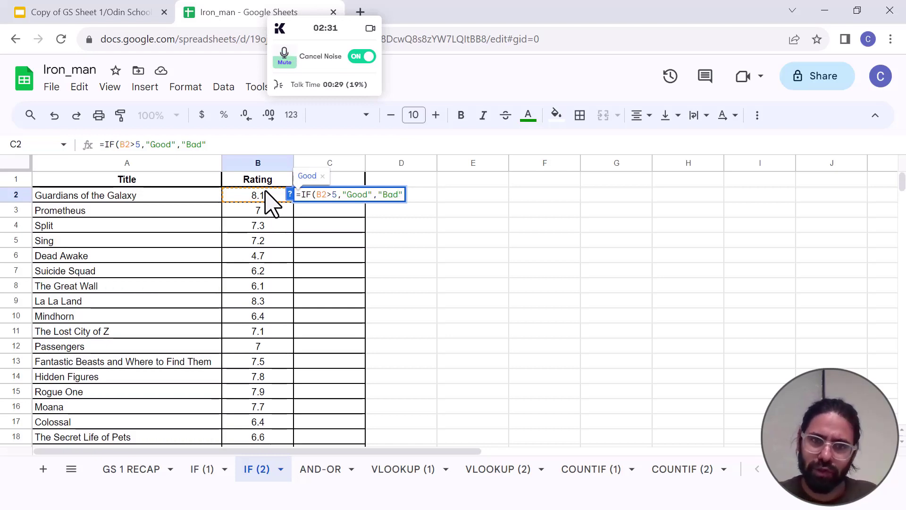
{"action": "key", "text": "Return"}
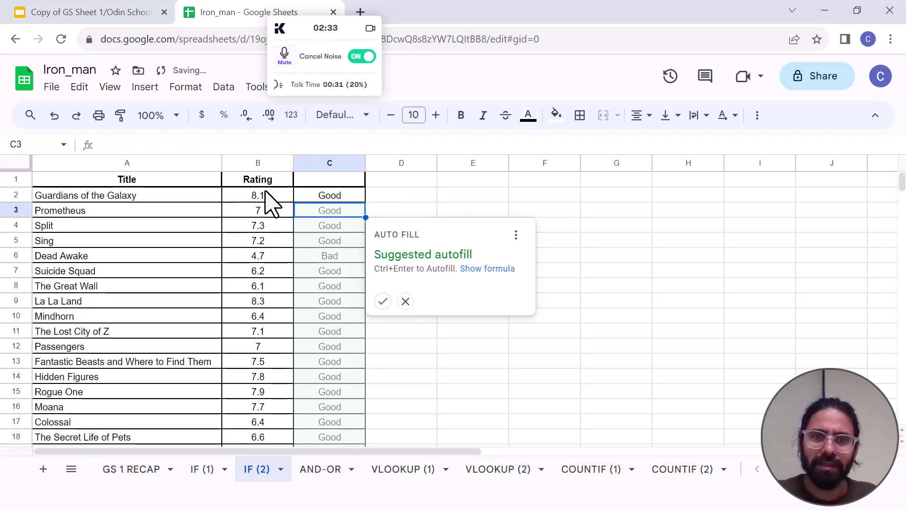
Accept the suggested autofill for the rest of column C and check the copied formulas between C2 and C8
{"action": "left_click", "coordinate": [383, 301]}
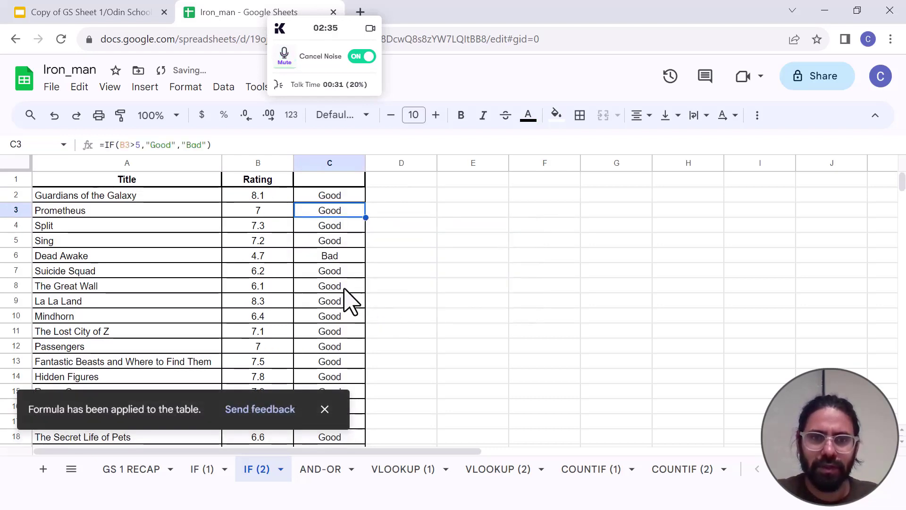
{"action": "left_click", "coordinate": [338, 241]}
{"action": "left_click", "coordinate": [339, 211]}
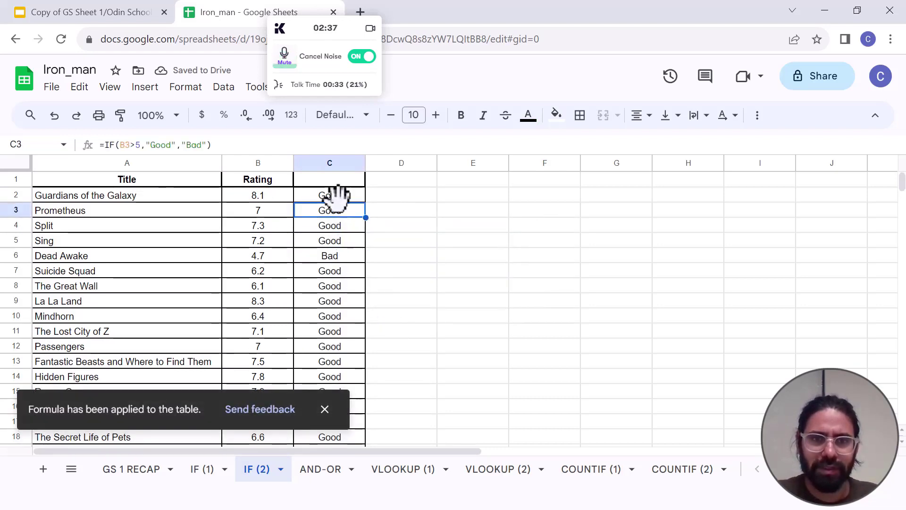
{"action": "left_click", "coordinate": [342, 198]}
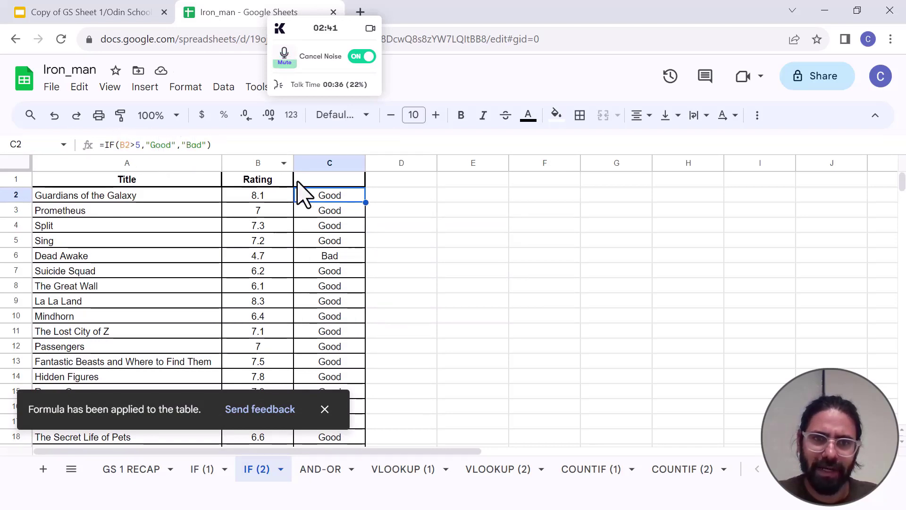
{"action": "left_click", "coordinate": [331, 240]}
{"action": "left_click", "coordinate": [336, 286]}
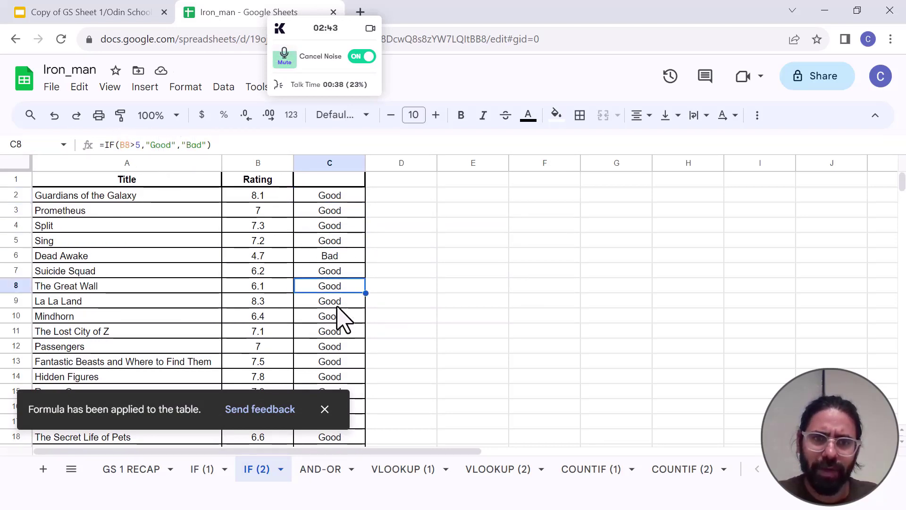
{"action": "left_click", "coordinate": [338, 270]}
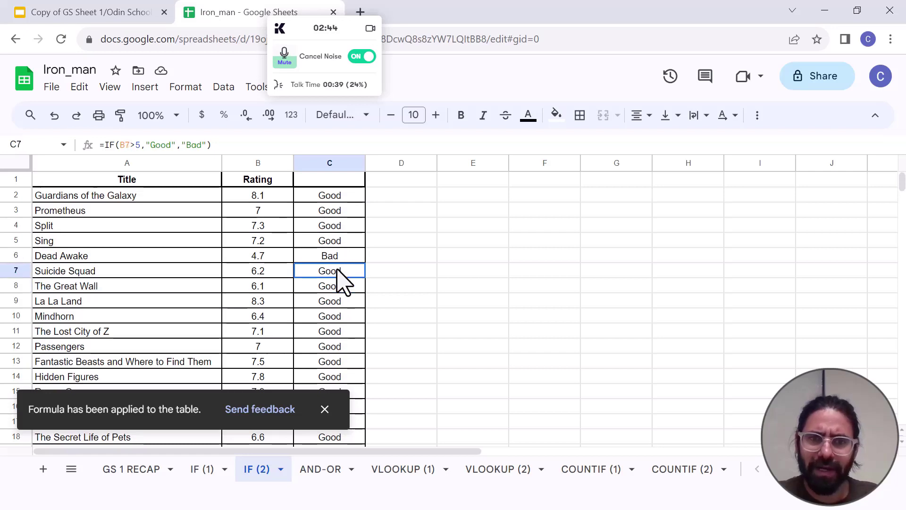
Create a filter on the movie table and filter column C by values to show only the Bad rows
{"action": "left_click", "coordinate": [757, 116]}
{"action": "left_click", "coordinate": [705, 143]}
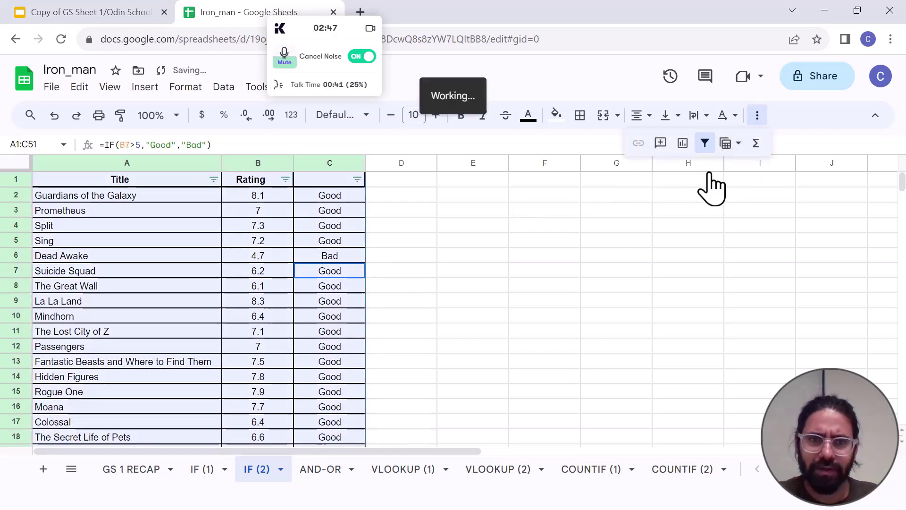
{"action": "left_click", "coordinate": [357, 179]}
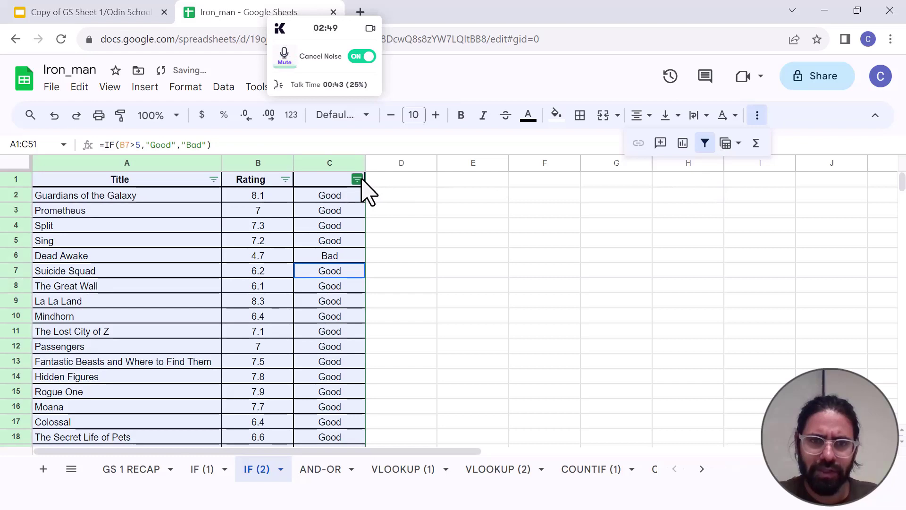
{"action": "left_click", "coordinate": [193, 430]}
{"action": "scroll", "coordinate": [314, 396], "scroll_direction": "down", "scroll_amount": 2}
{"action": "left_click", "coordinate": [322, 461]}
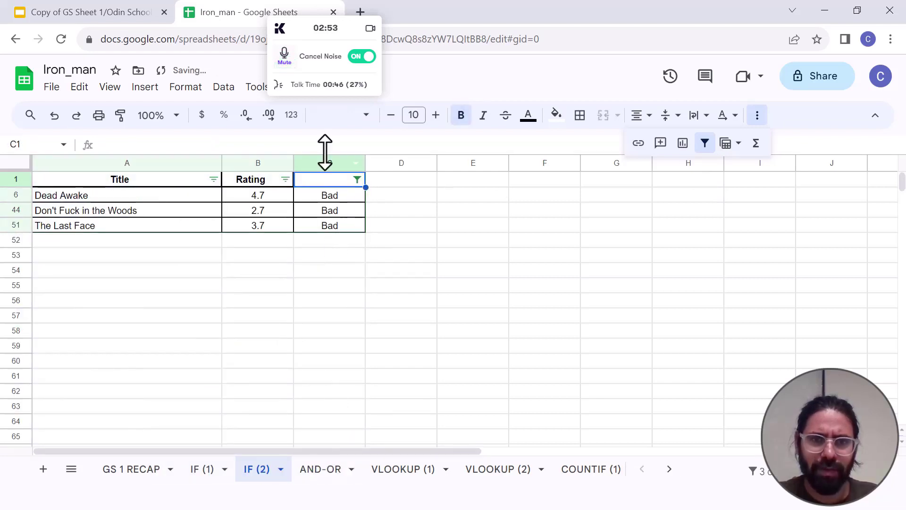
Select column C and the Rating column in turn and view the summary statistics for the filtered ratings
{"action": "left_click", "coordinate": [323, 161]}
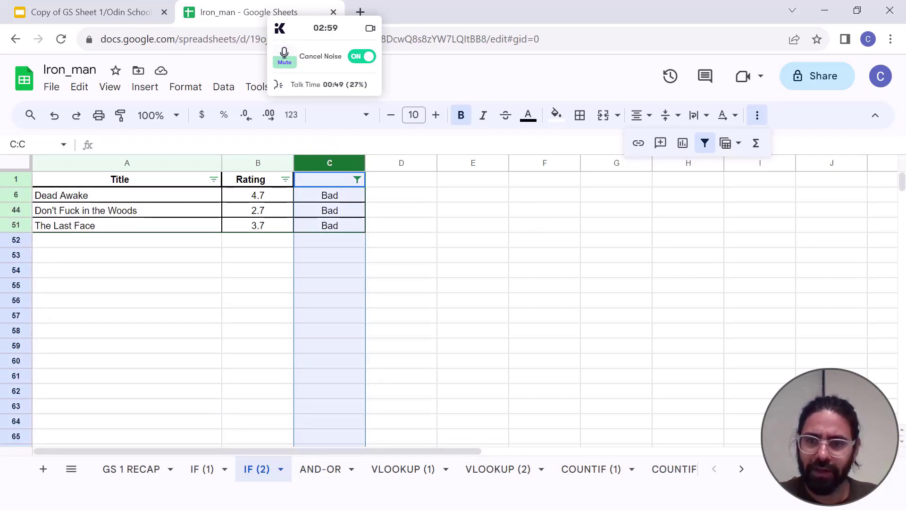
{"action": "left_click", "coordinate": [259, 163]}
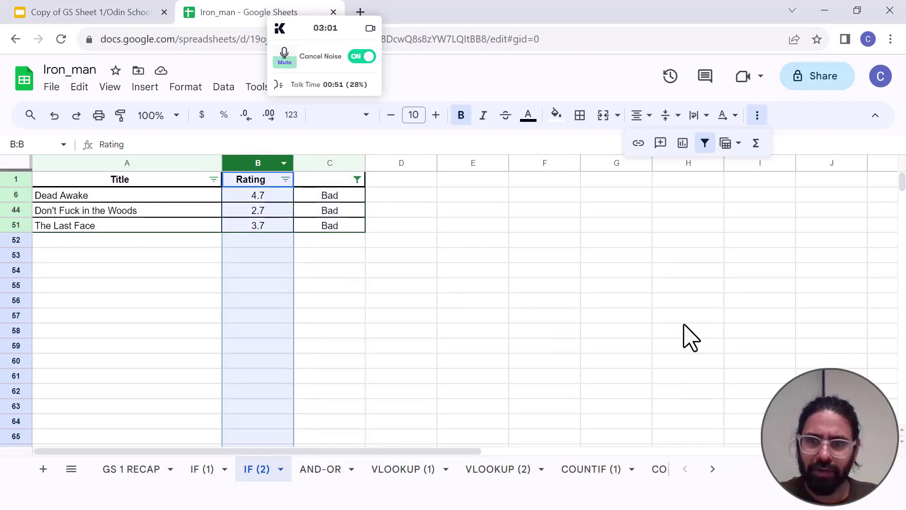
{"action": "left_click", "coordinate": [812, 469]}
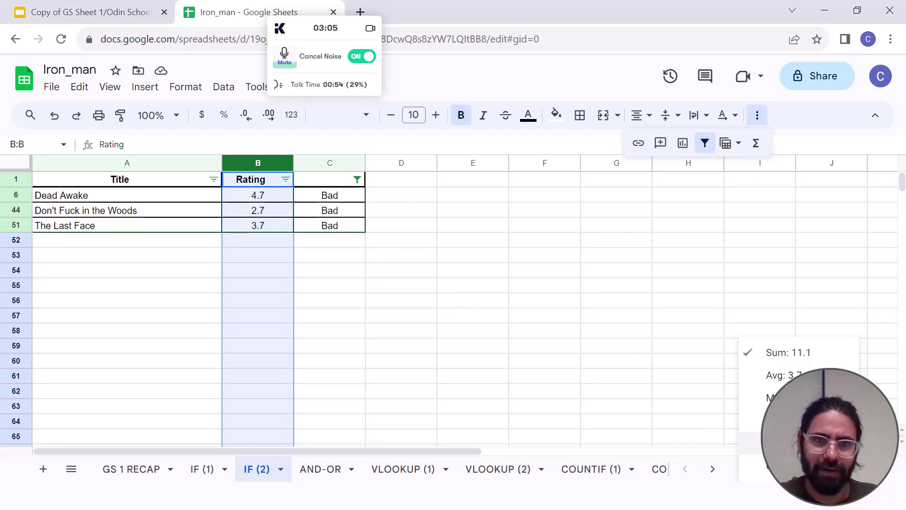
Enter the header Good/Bad in C1 and select column C
{"action": "left_click", "coordinate": [312, 183]}
{"action": "double_click", "coordinate": [313, 183]}
{"action": "type", "text": "God"}
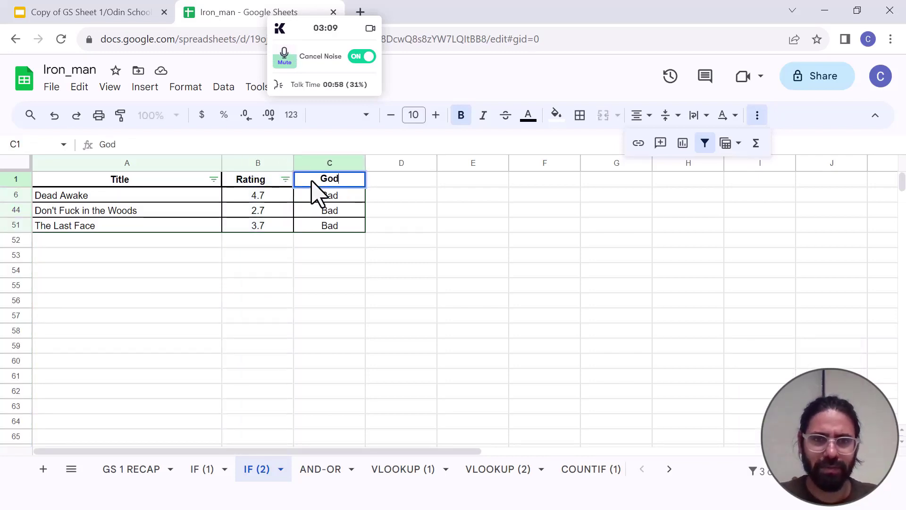
{"action": "key", "text": "BackSpace"}
{"action": "type", "text": "od/"}
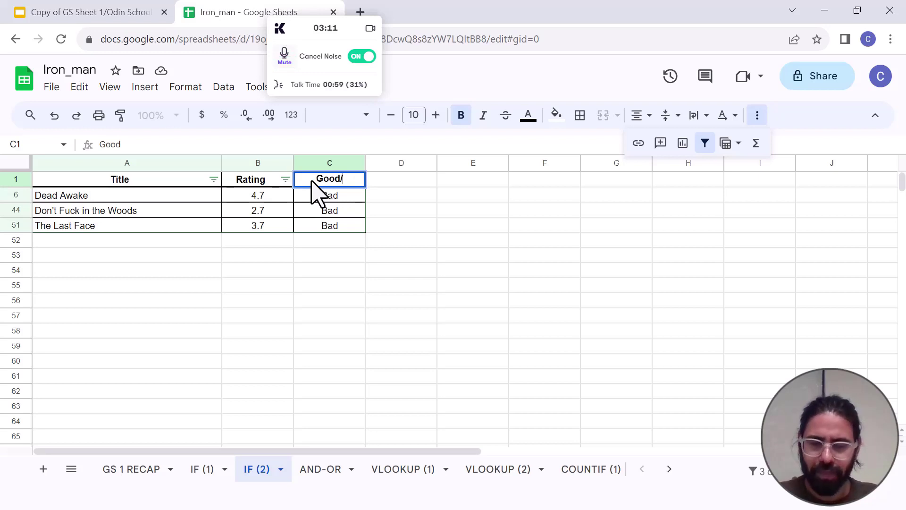
{"action": "type", "text": "Bad"}
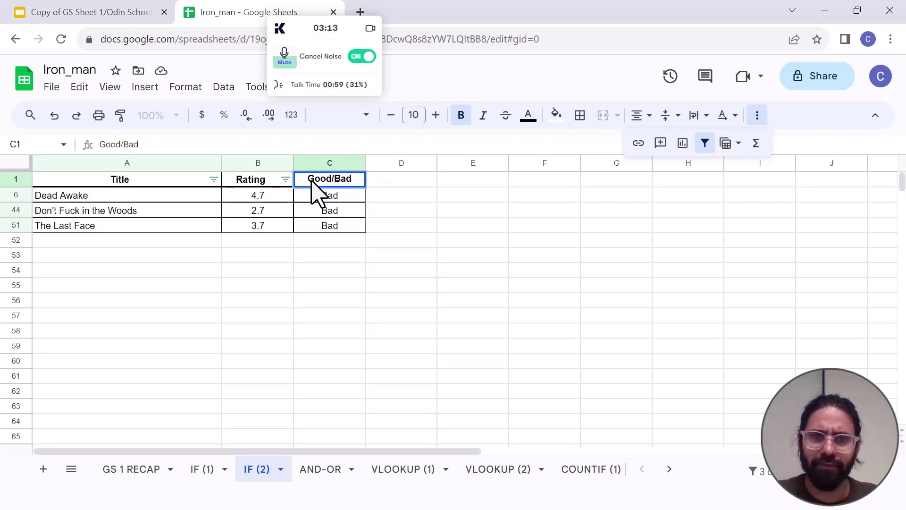
{"action": "left_click", "coordinate": [314, 162]}
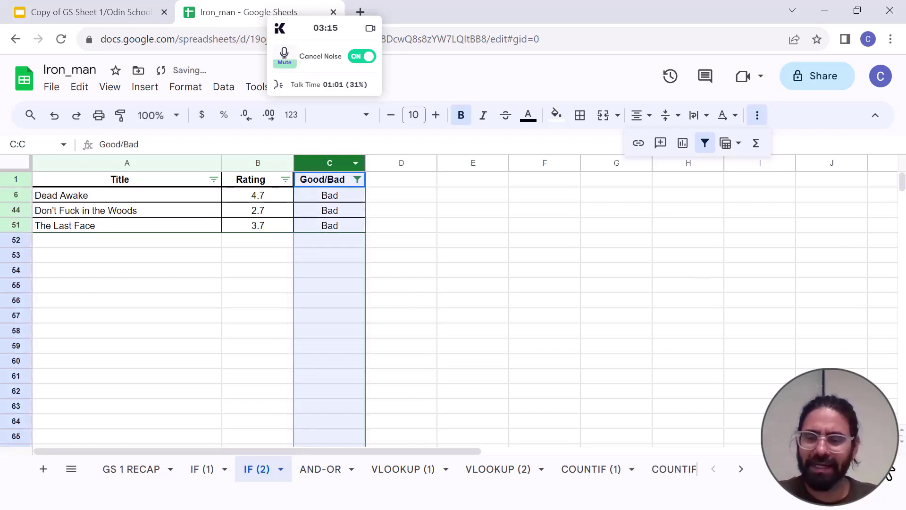
Change the Good/Bad column's filter to show only the Good rows, and select the column
{"action": "left_click", "coordinate": [465, 281]}
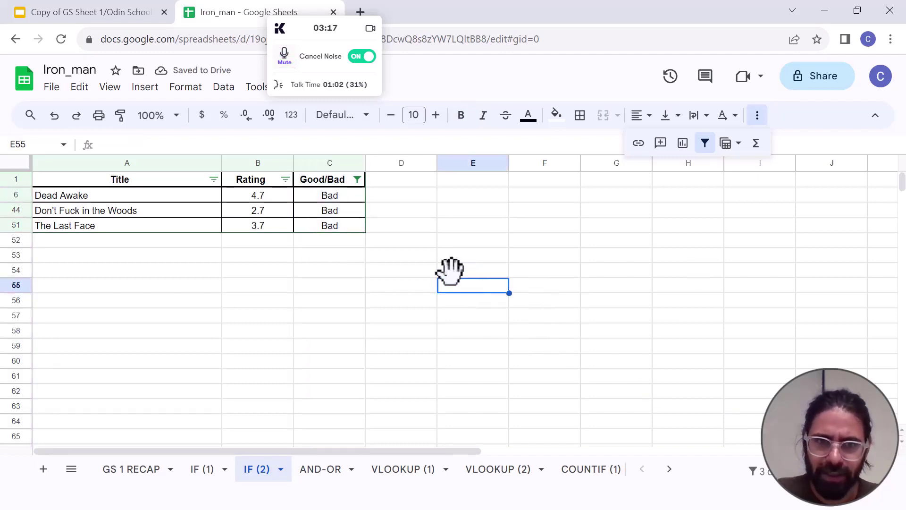
{"action": "left_click", "coordinate": [255, 214]}
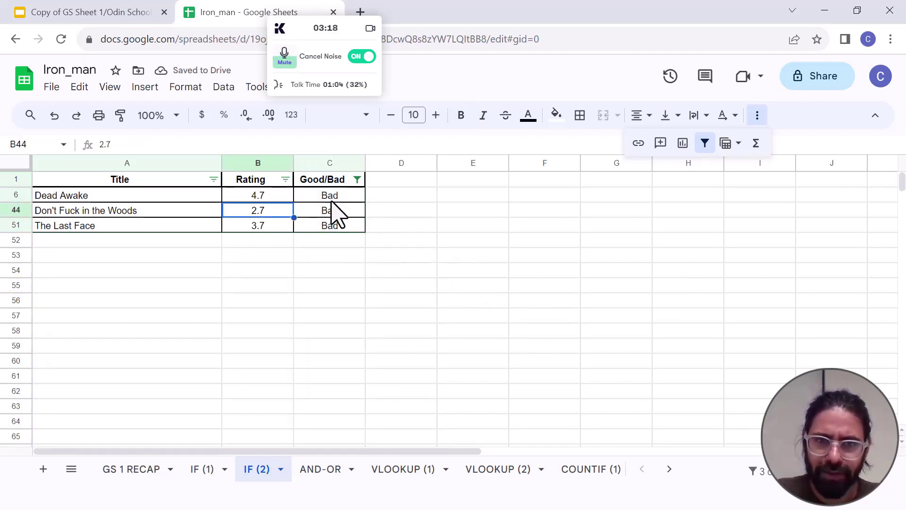
{"action": "left_click", "coordinate": [358, 180]}
{"action": "left_click", "coordinate": [203, 437]}
{"action": "left_click", "coordinate": [207, 414]}
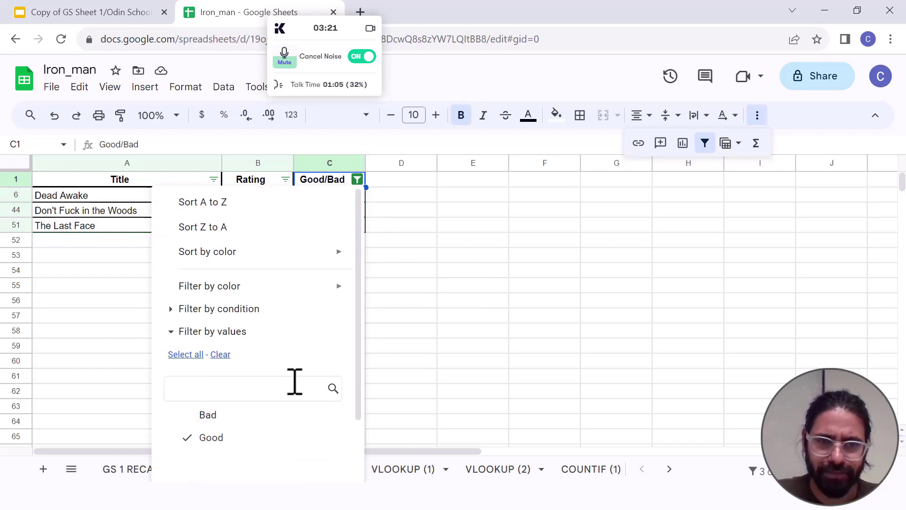
{"action": "scroll", "coordinate": [290, 383], "scroll_direction": "down", "scroll_amount": 2}
{"action": "left_click", "coordinate": [321, 458]}
{"action": "left_click", "coordinate": [339, 162]}
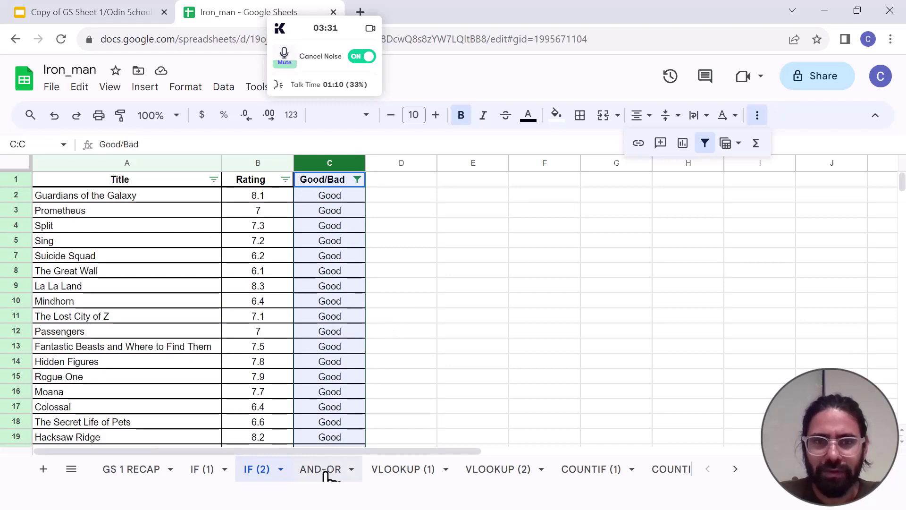
Open the AND-OR sheet and clear the loan condition notes in C10:H14
{"action": "left_click", "coordinate": [324, 470]}
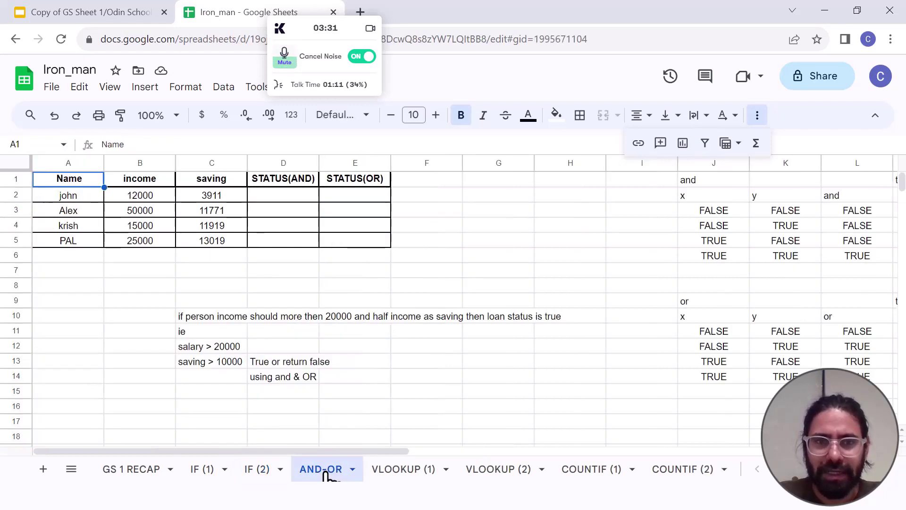
{"action": "left_click_drag", "start_coordinate": [184, 323], "coordinate": [587, 384]}
{"action": "key", "text": "Delete"}
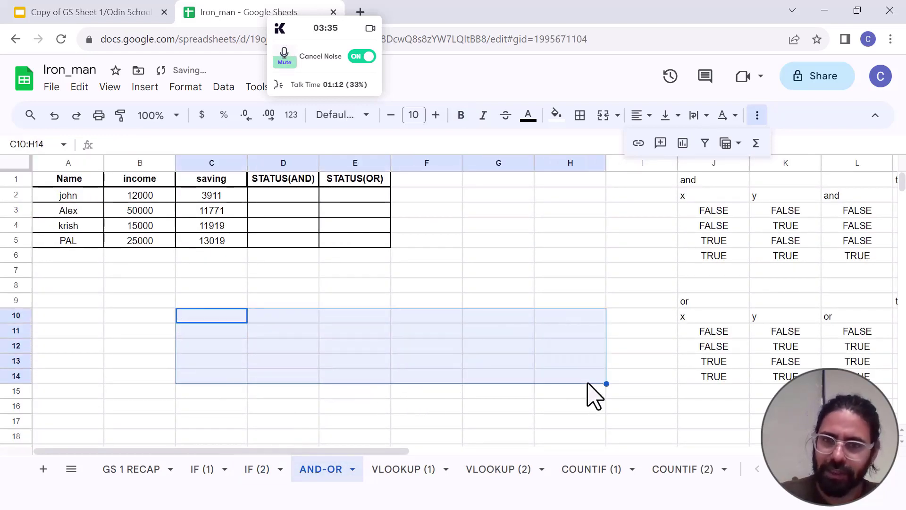
Clear the and/or truth tables in J1:L15 and the remaining contents of M1:O15
{"action": "left_click_drag", "start_coordinate": [688, 183], "coordinate": [887, 397]}
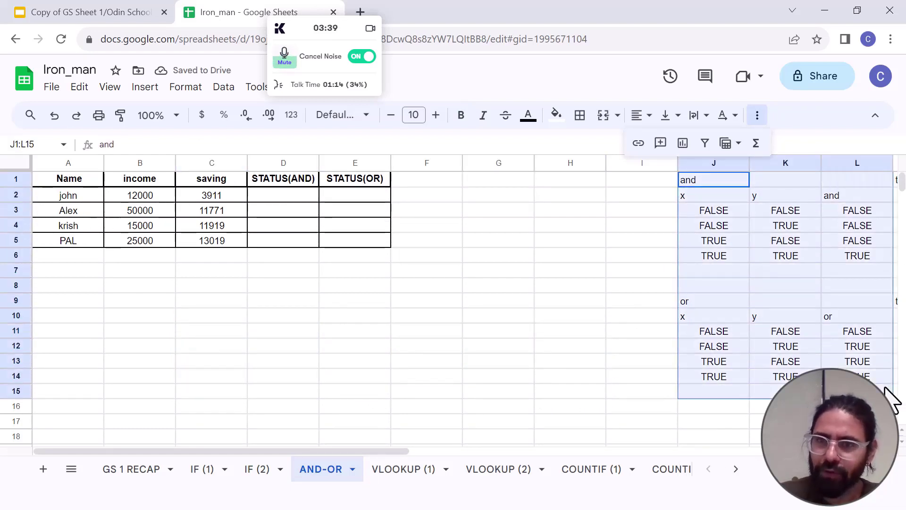
{"action": "key", "text": "Delete"}
{"action": "left_click", "coordinate": [590, 332]}
{"action": "left_click_drag", "start_coordinate": [404, 452], "coordinate": [595, 453]}
{"action": "left_click_drag", "start_coordinate": [465, 180], "coordinate": [675, 398]}
{"action": "key", "text": "Delete"}
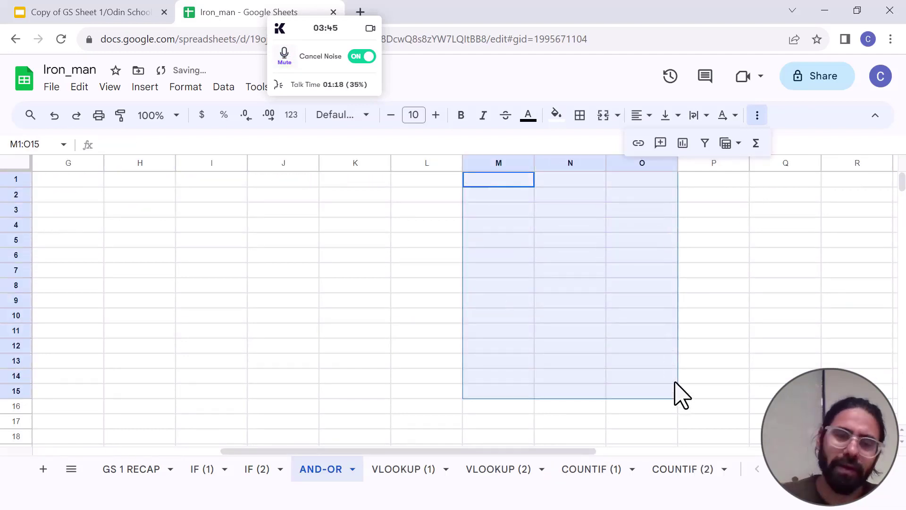
{"action": "left_click", "coordinate": [326, 335]}
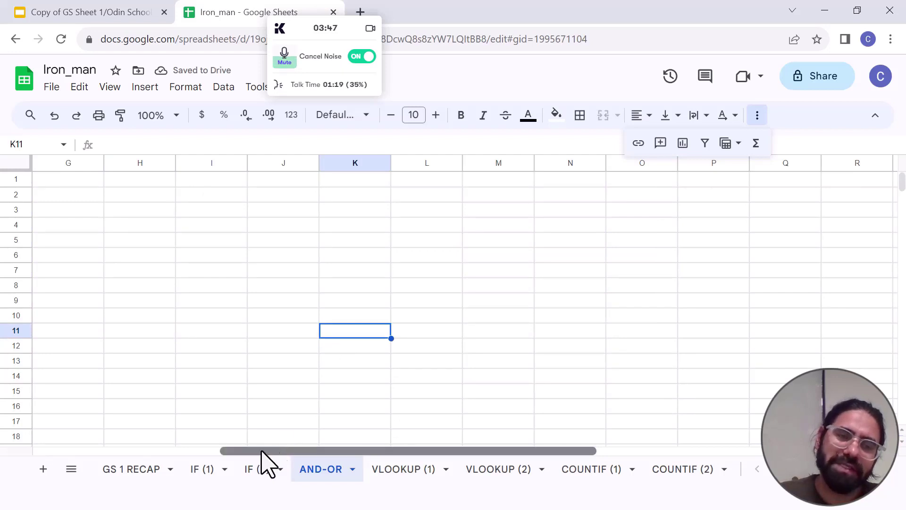
Enter the sum formula =9+8 in the empty cell G9, outside the income and saving table
{"action": "left_click_drag", "start_coordinate": [278, 452], "coordinate": [49, 431]}
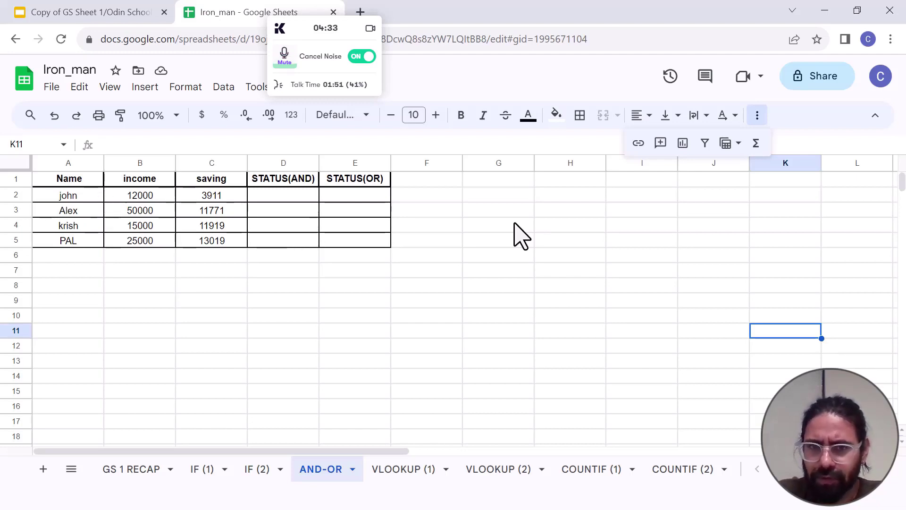
{"action": "left_click", "coordinate": [548, 229]}
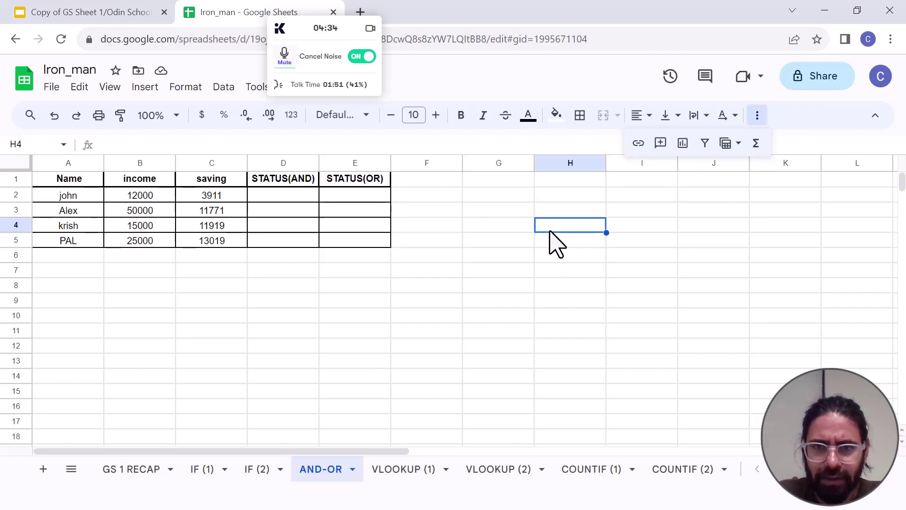
{"action": "left_click", "coordinate": [552, 275]}
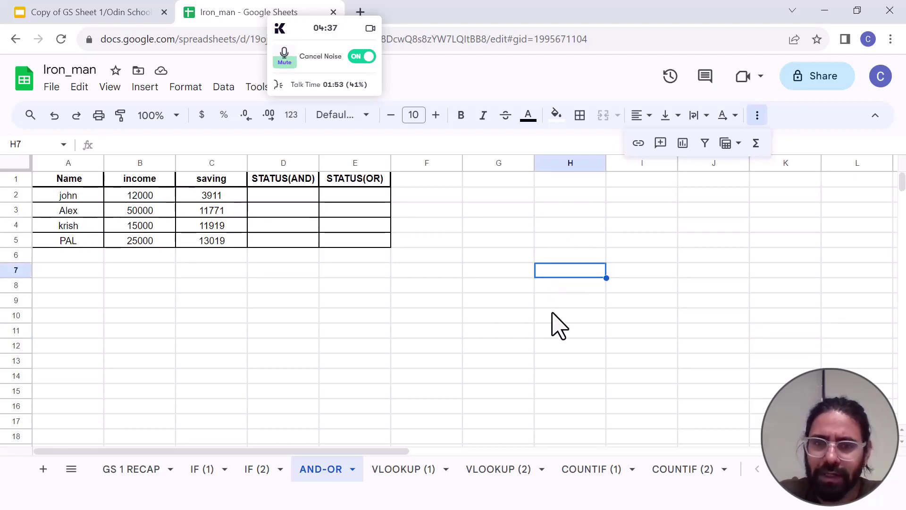
{"action": "left_click", "coordinate": [547, 306]}
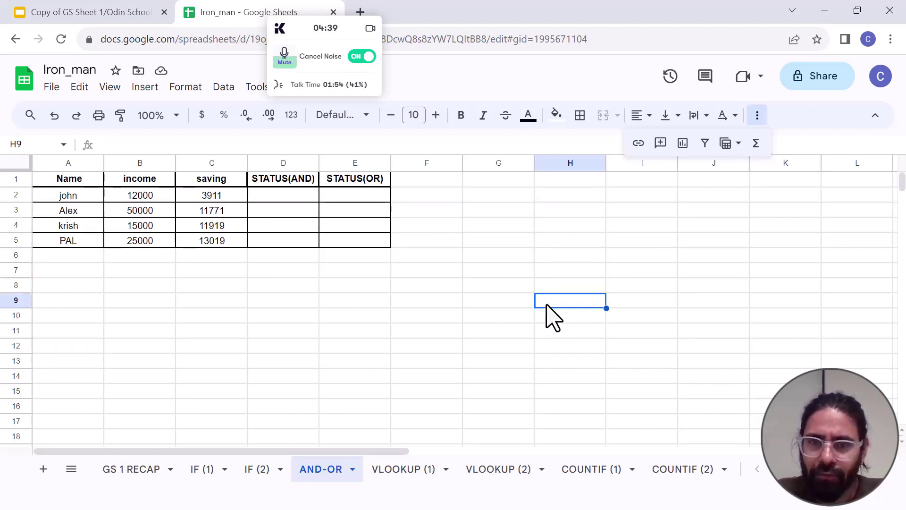
{"action": "left_click", "coordinate": [483, 305]}
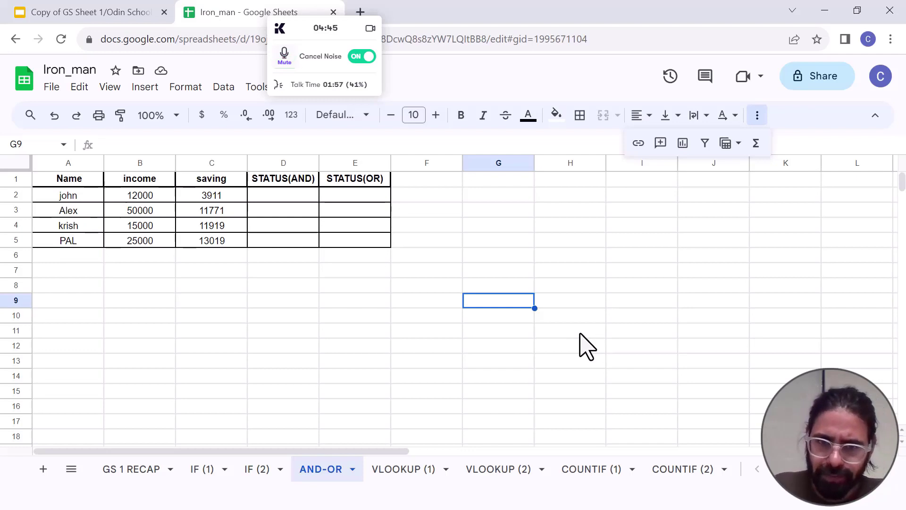
{"action": "type", "text": "=9+8"}
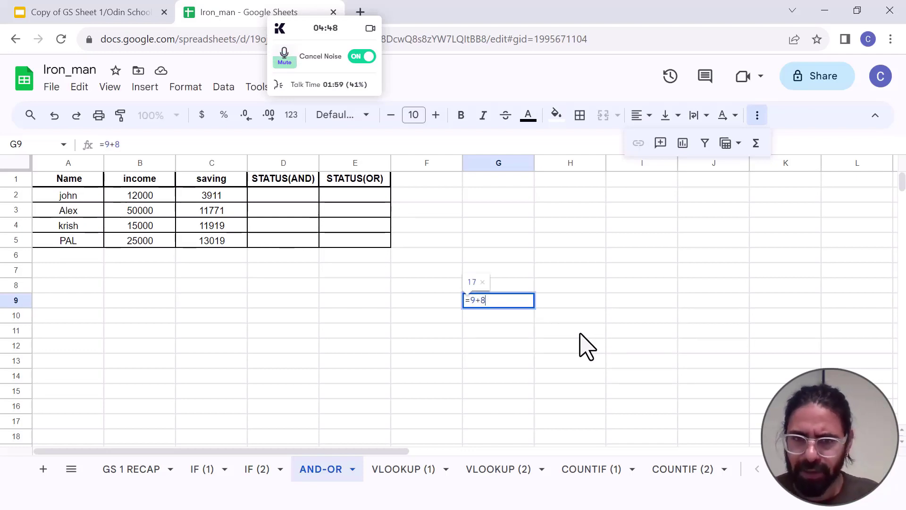
{"action": "key", "text": "Return"}
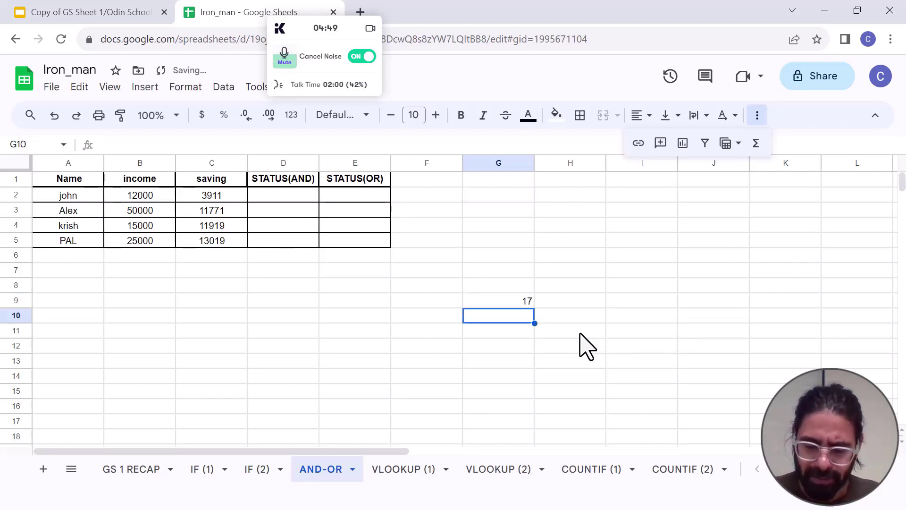
Enter the comparison formulas =9>8 in G10 and =8>10 in G11
{"action": "type", "text": "=9>8"}
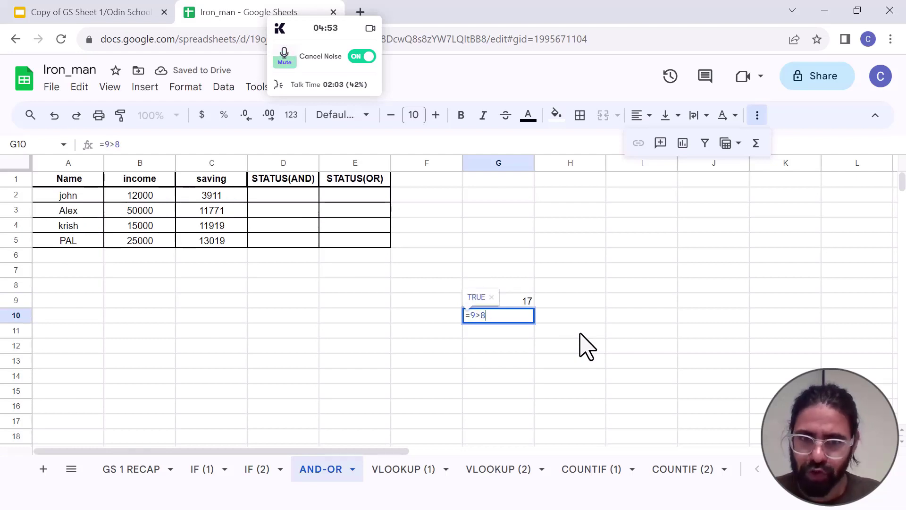
{"action": "key", "text": "Return"}
{"action": "type", "text": "=8."}
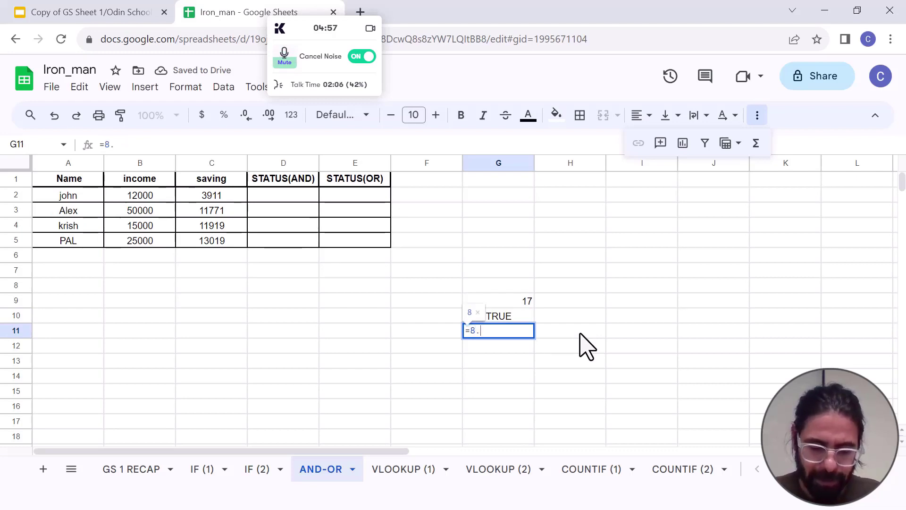
{"action": "key", "text": "BackSpace"}
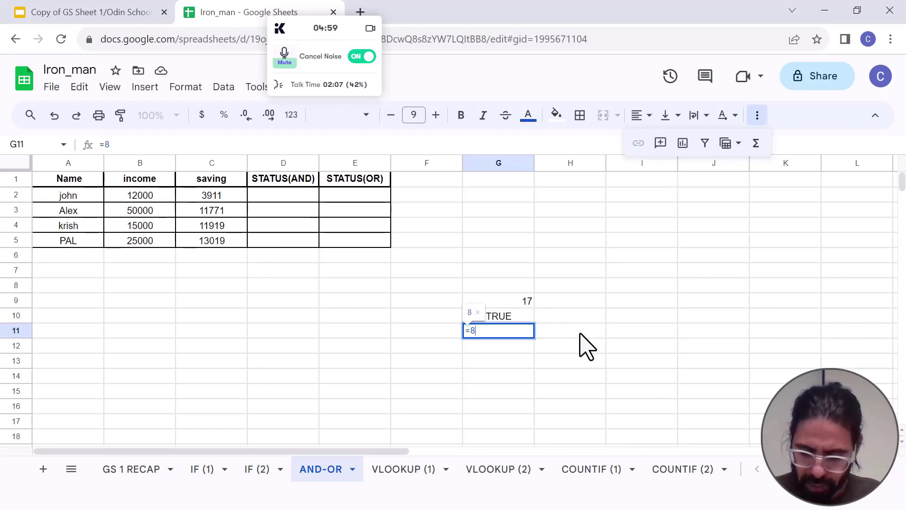
{"action": "type", "text": ">10"}
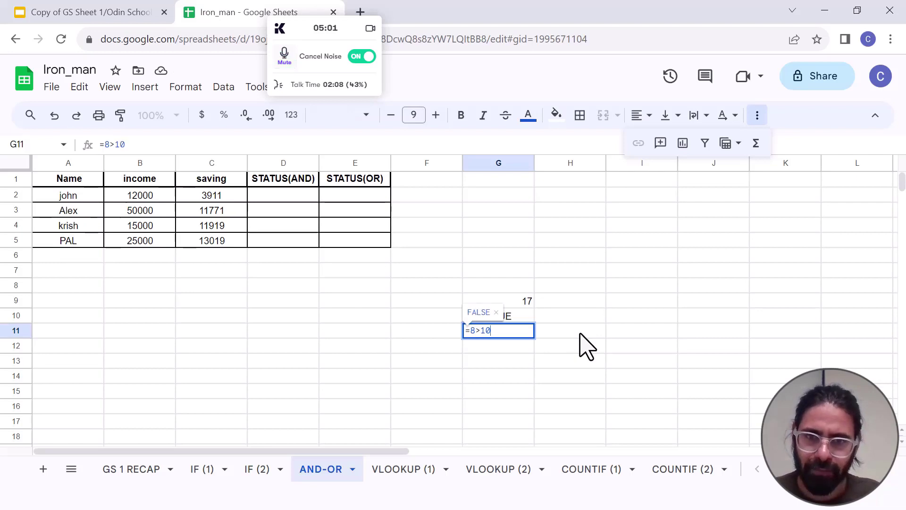
{"action": "key", "text": "Return"}
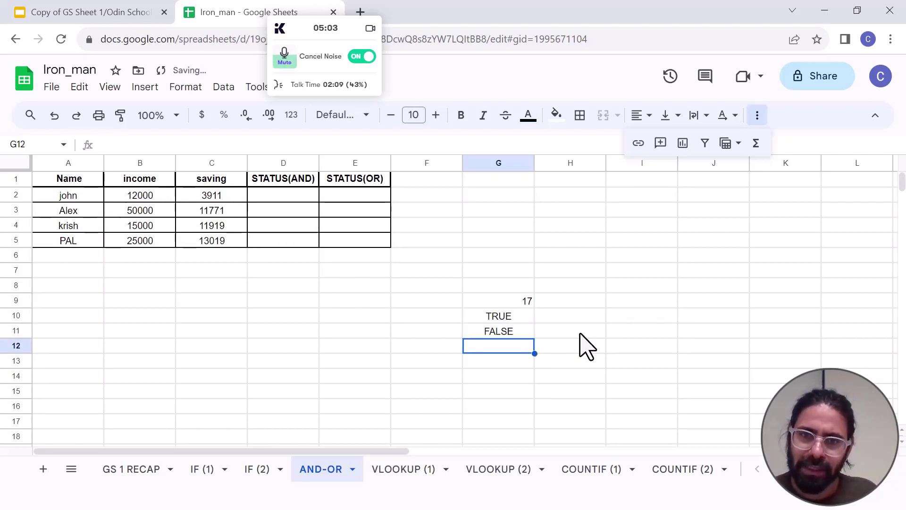
Examine the comparison formulas and their logical results in G10 and G11
{"action": "left_click", "coordinate": [498, 318]}
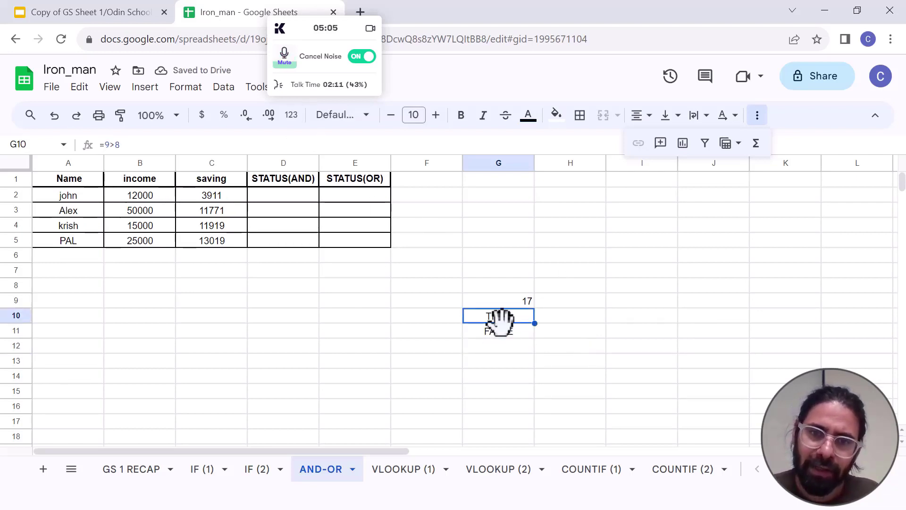
{"action": "left_click", "coordinate": [504, 332]}
{"action": "left_click", "coordinate": [493, 317]}
{"action": "left_click", "coordinate": [501, 335]}
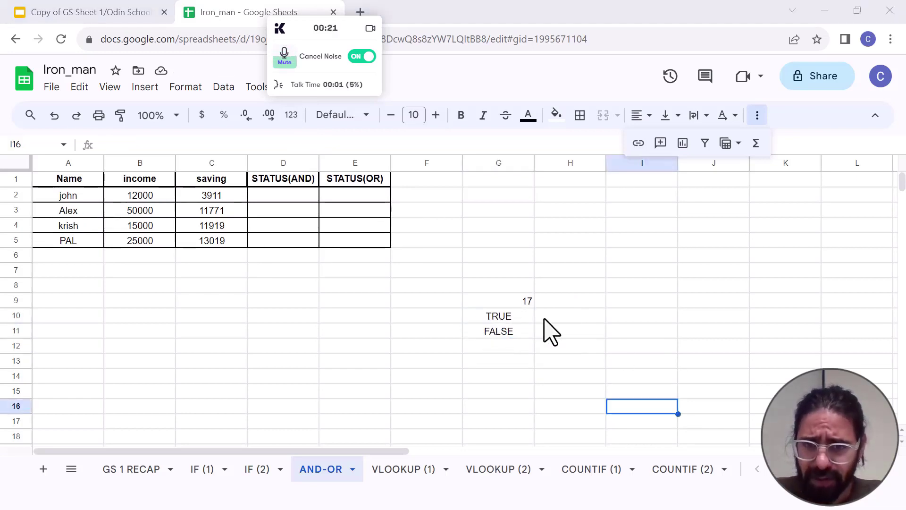
{"action": "left_click", "coordinate": [502, 316]}
{"action": "left_click", "coordinate": [519, 333]}
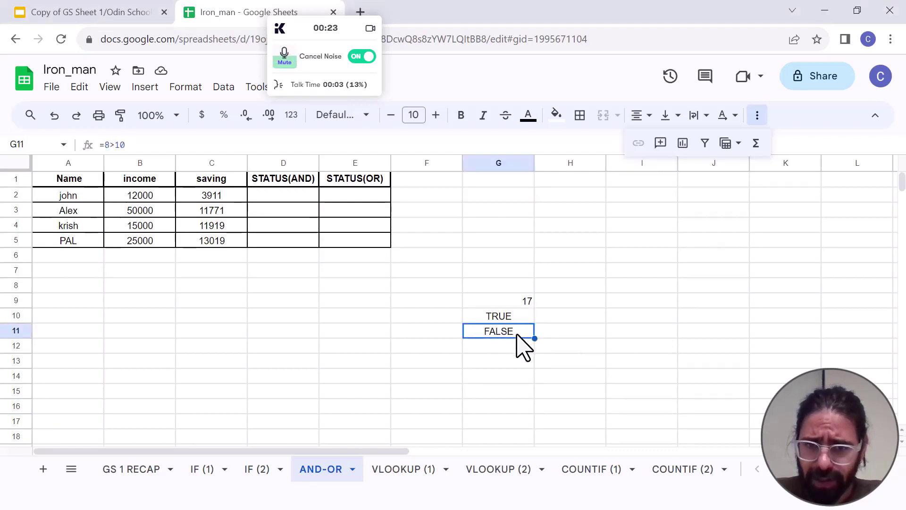
{"action": "left_click", "coordinate": [515, 317]}
{"action": "left_click", "coordinate": [516, 334]}
Enter the numeric equivalents of the logical values beside them: 1 in H10 and 0 in H11
{"action": "left_click", "coordinate": [571, 317]}
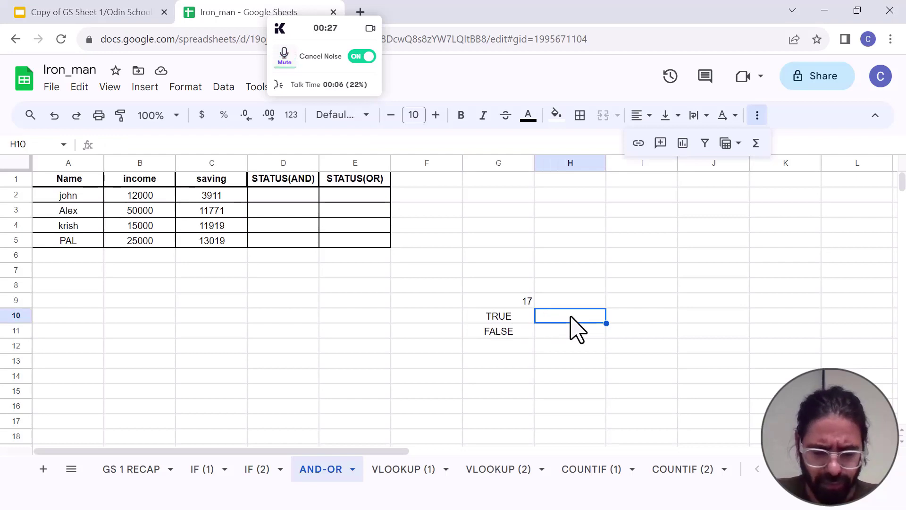
{"action": "type", "text": "1"}
{"action": "key", "text": "Return"}
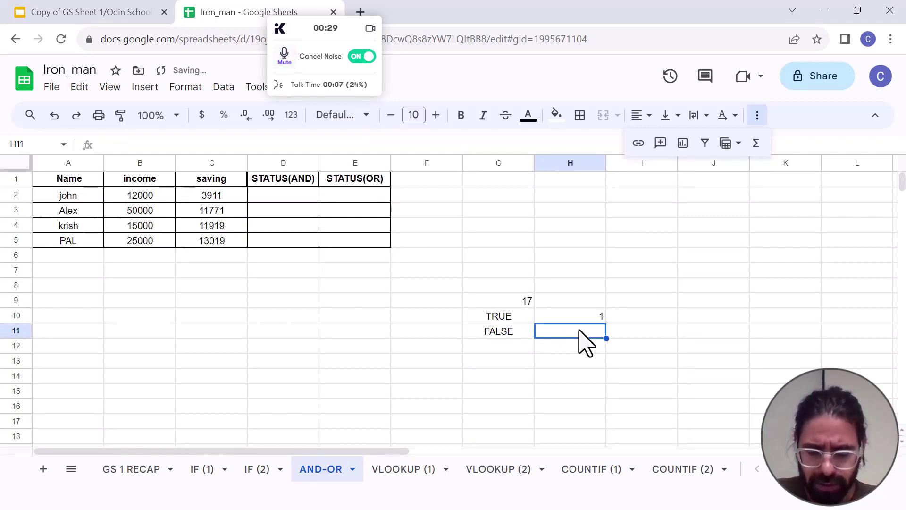
{"action": "type", "text": "0"}
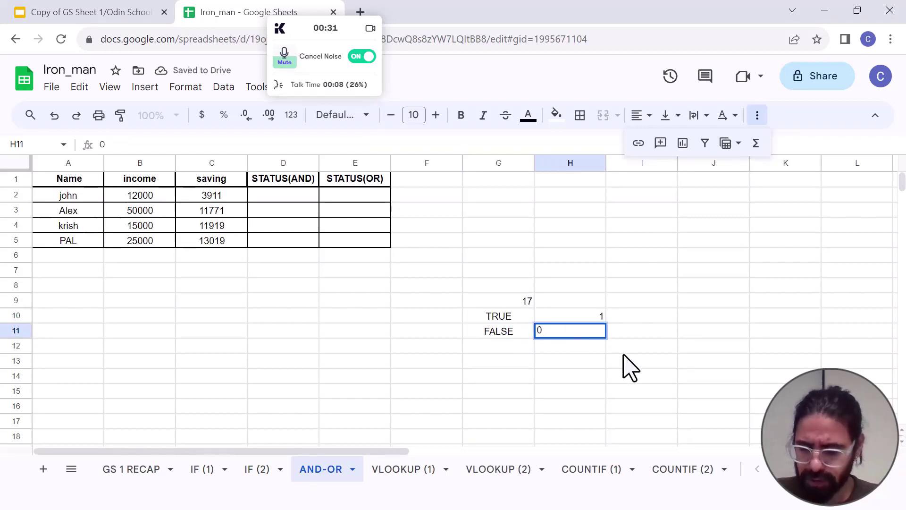
{"action": "key", "text": "Return"}
Enter the formula =OR(9>8,7>9) in C10 to test whether at least one condition holds
{"action": "left_click", "coordinate": [226, 332]}
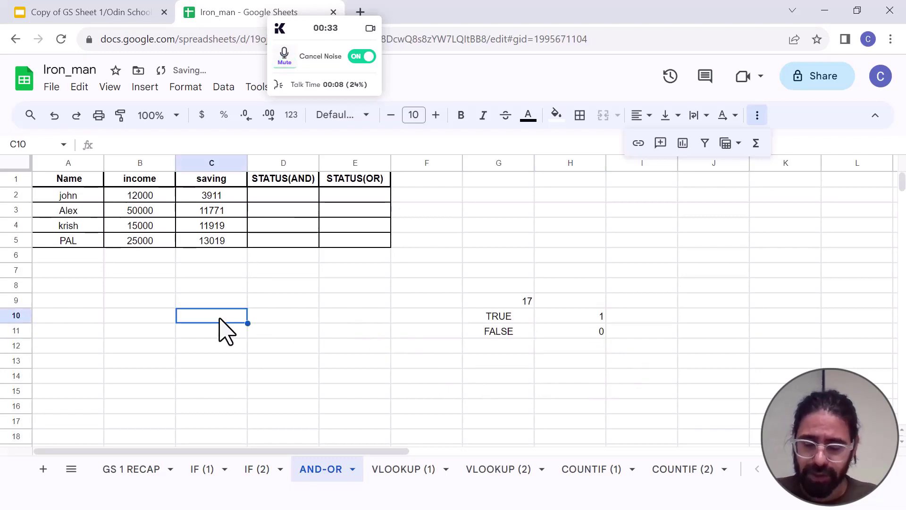
{"action": "type", "text": "="}
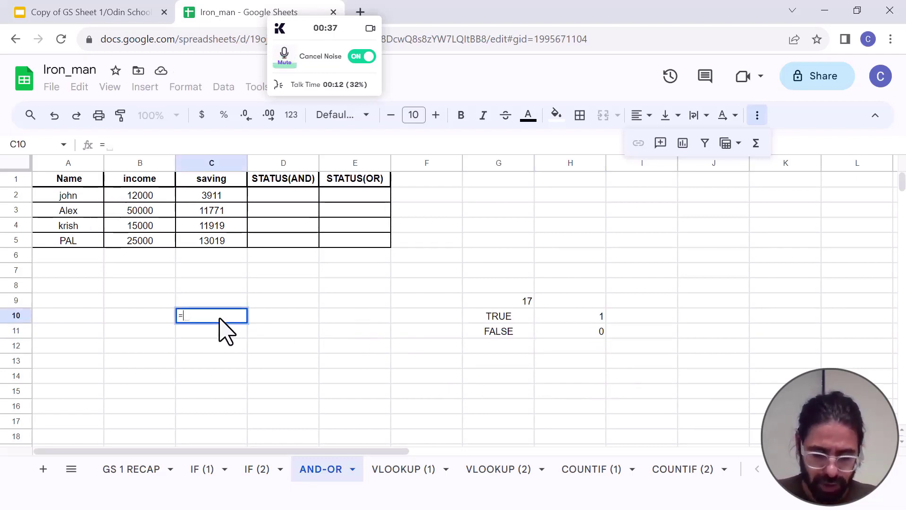
{"action": "type", "text": "or"}
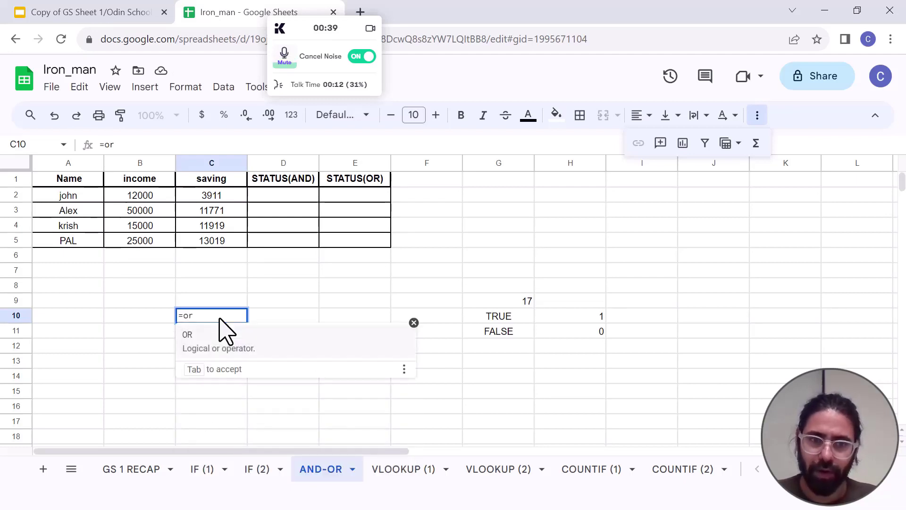
{"action": "key", "text": "Tab"}
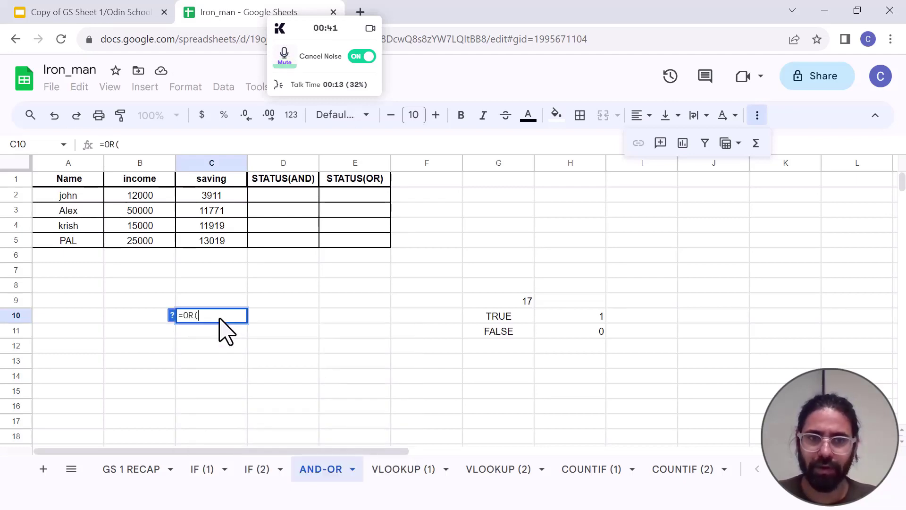
{"action": "type", "text": "9>"}
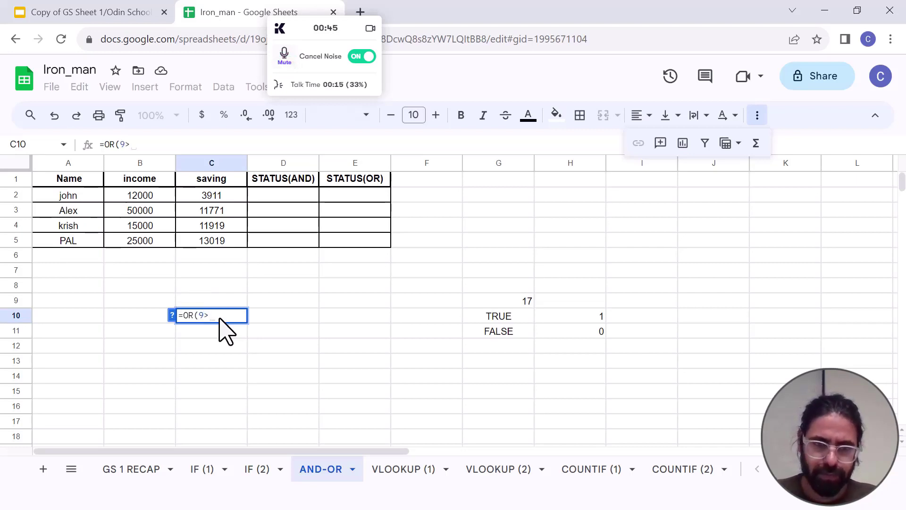
{"action": "type", "text": "8,"}
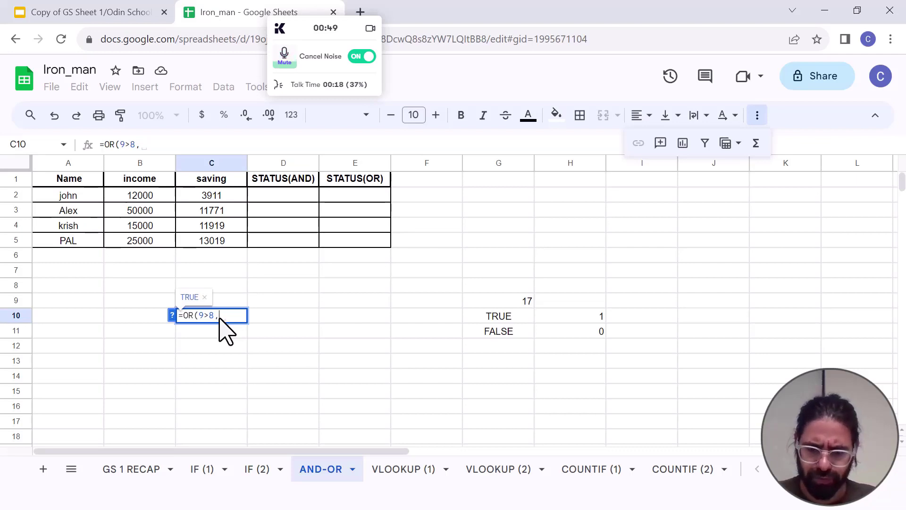
{"action": "type", "text": "7>"}
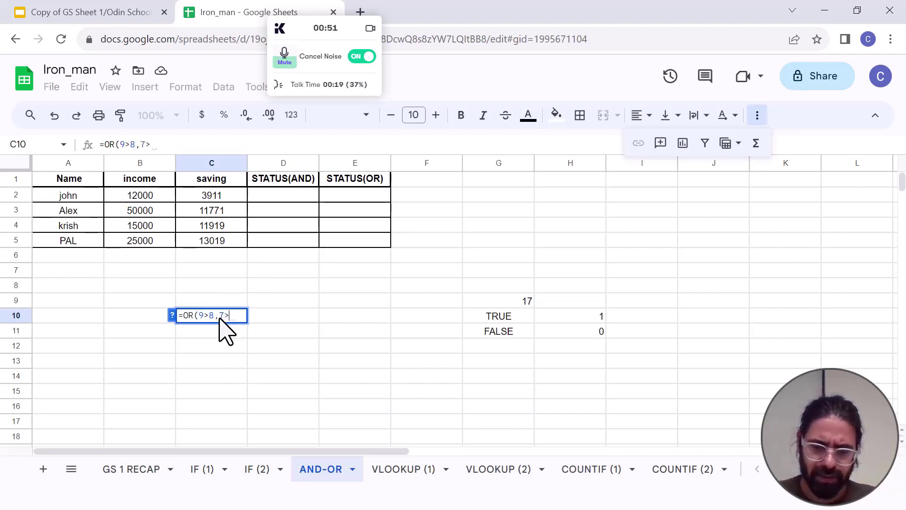
{"action": "type", "text": "9"}
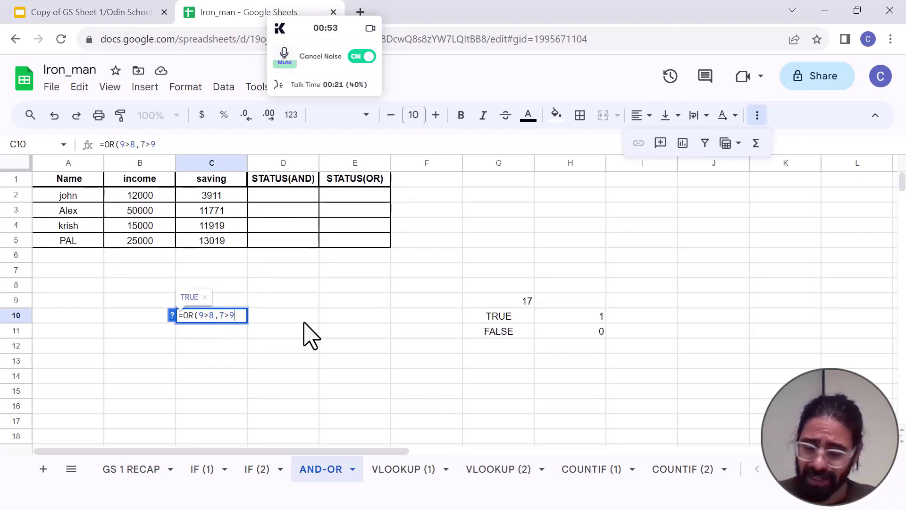
{"action": "key", "text": "Return"}
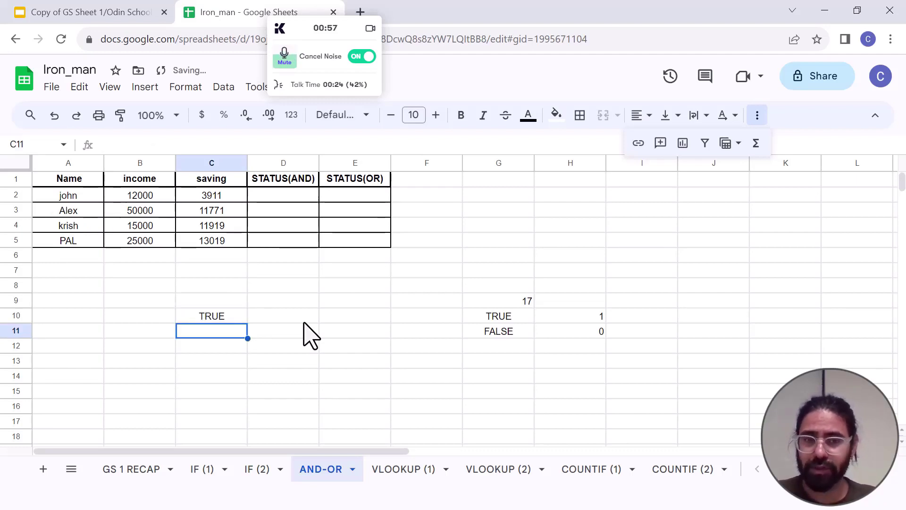
Enter the formula =AND(9>7,7>9) in C11 to test whether both conditions hold
{"action": "type", "text": "=and"}
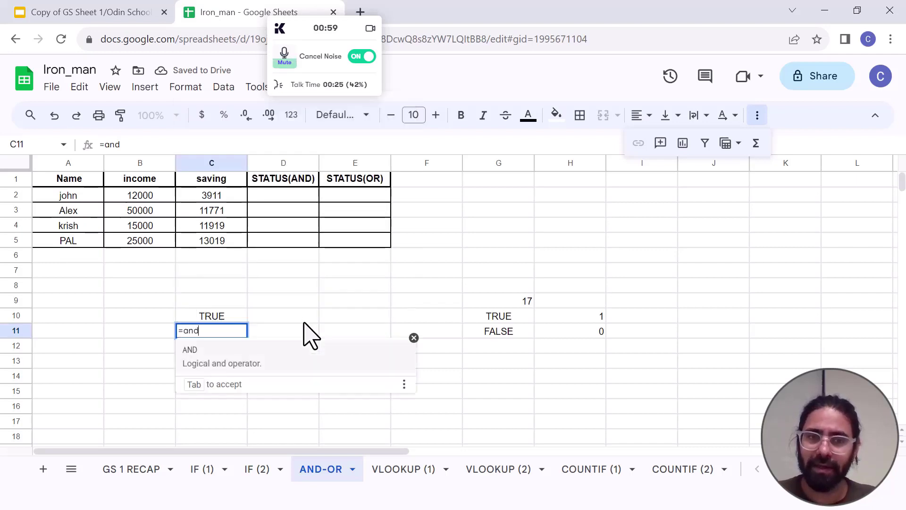
{"action": "key", "text": "Tab"}
{"action": "type", "text": "9"}
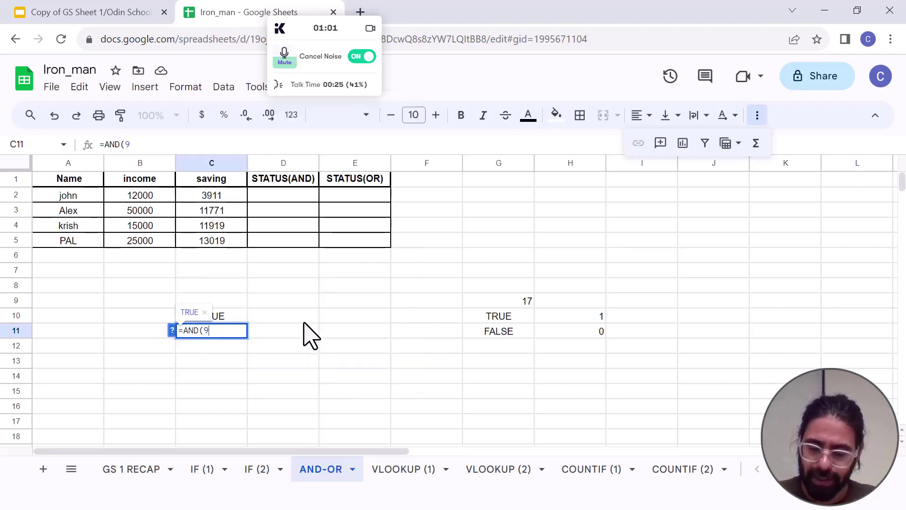
{"action": "type", "text": ">7,"}
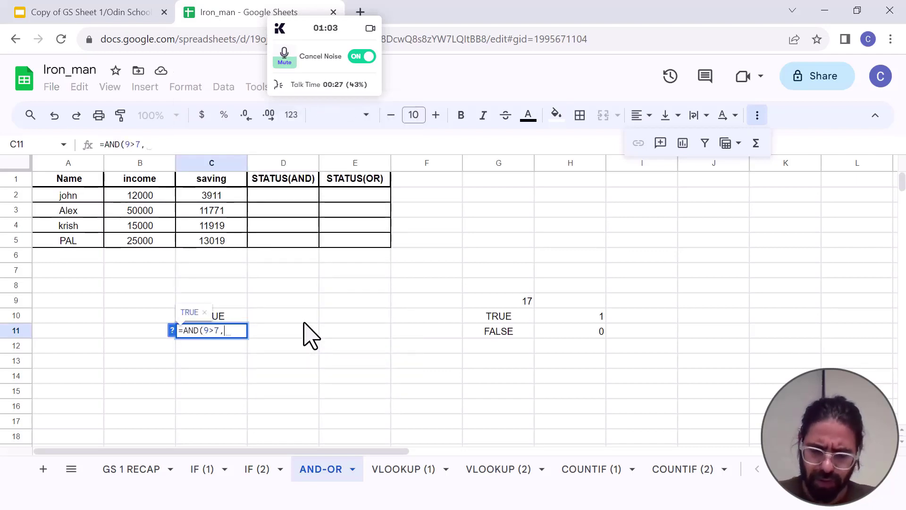
{"action": "type", "text": "7"}
{"action": "type", "text": ">9"}
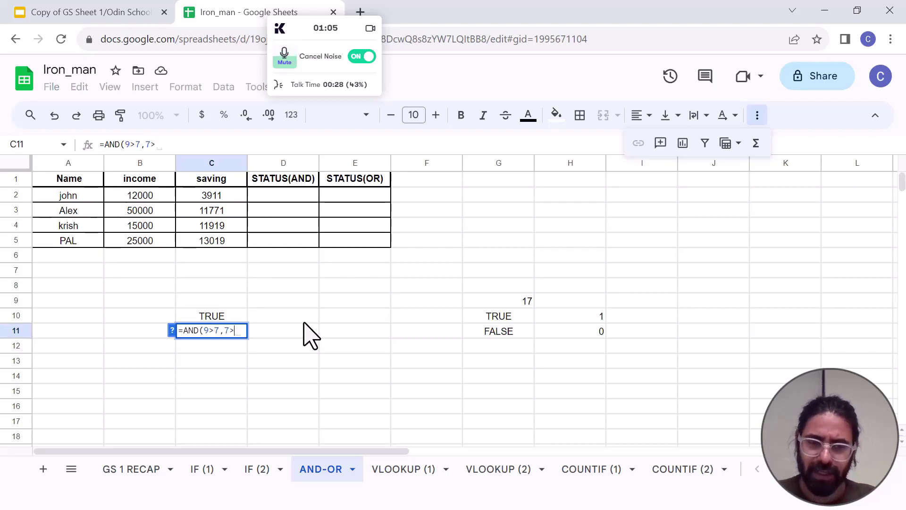
{"action": "type", "text": ")"}
{"action": "key", "text": "Return"}
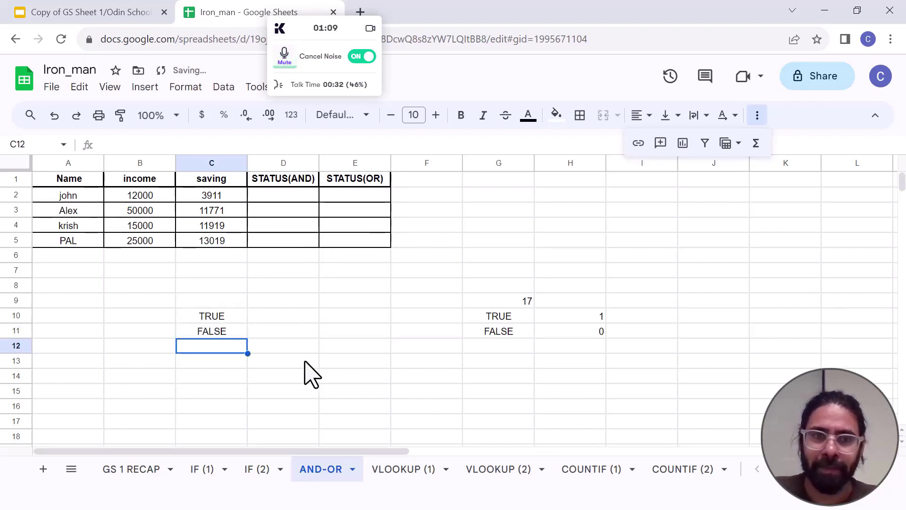
Compare the OR formula in C10 with the AND formula in C11, including their results
{"action": "left_click", "coordinate": [229, 315]}
{"action": "left_click", "coordinate": [237, 330]}
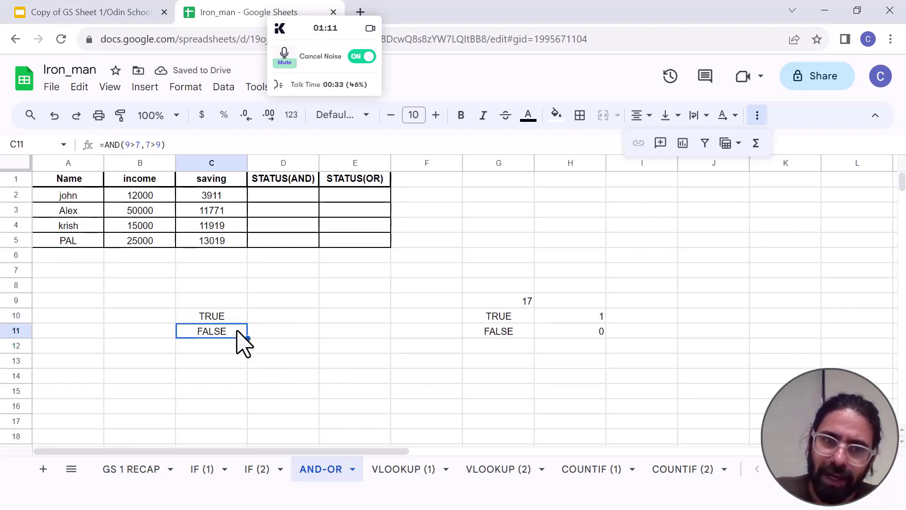
{"action": "left_click", "coordinate": [238, 319]}
{"action": "left_click", "coordinate": [241, 333]}
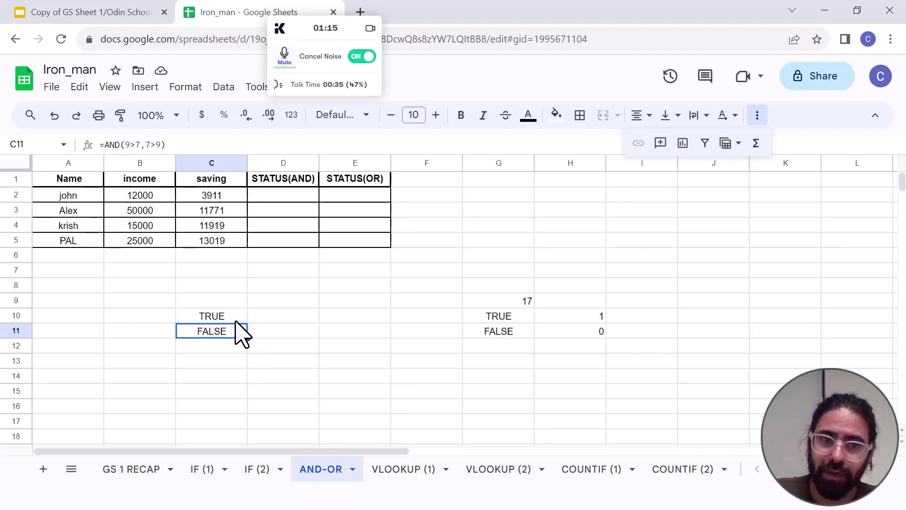
{"action": "left_click", "coordinate": [235, 320]}
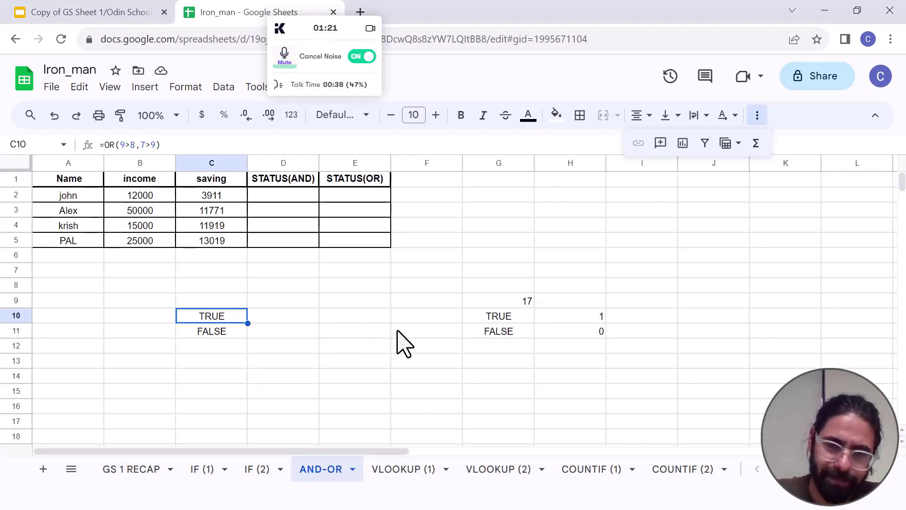
Examine the income values in B2:B5 and the saving values in column C that the status conditions will test
{"action": "left_click", "coordinate": [285, 197]}
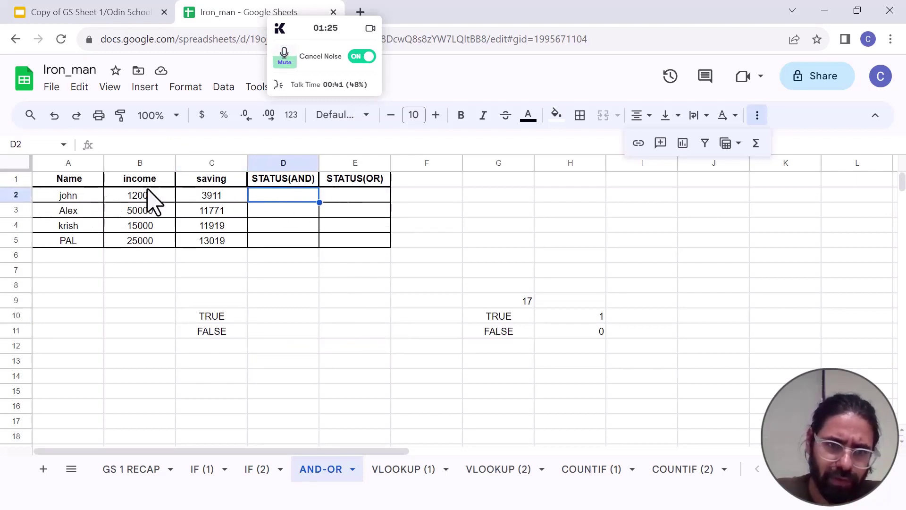
{"action": "left_click", "coordinate": [156, 197]}
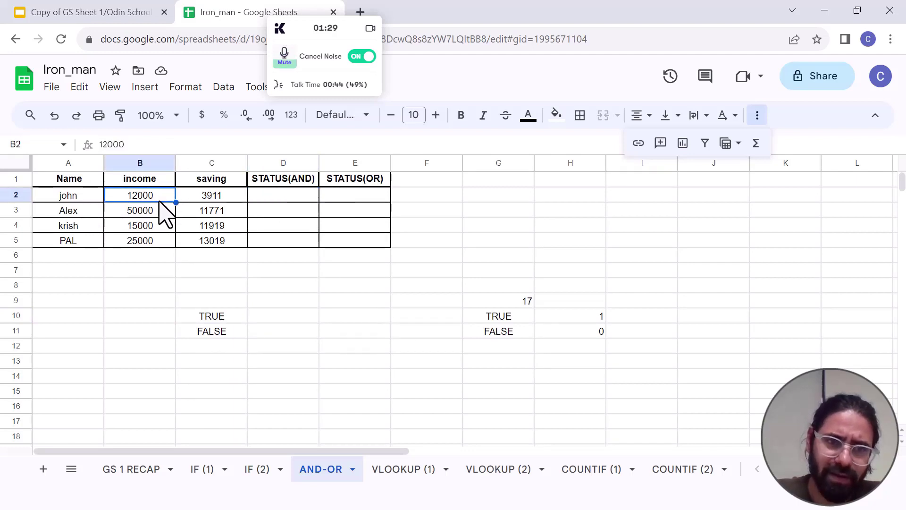
{"action": "left_click", "coordinate": [142, 162]}
{"action": "left_click", "coordinate": [150, 196]}
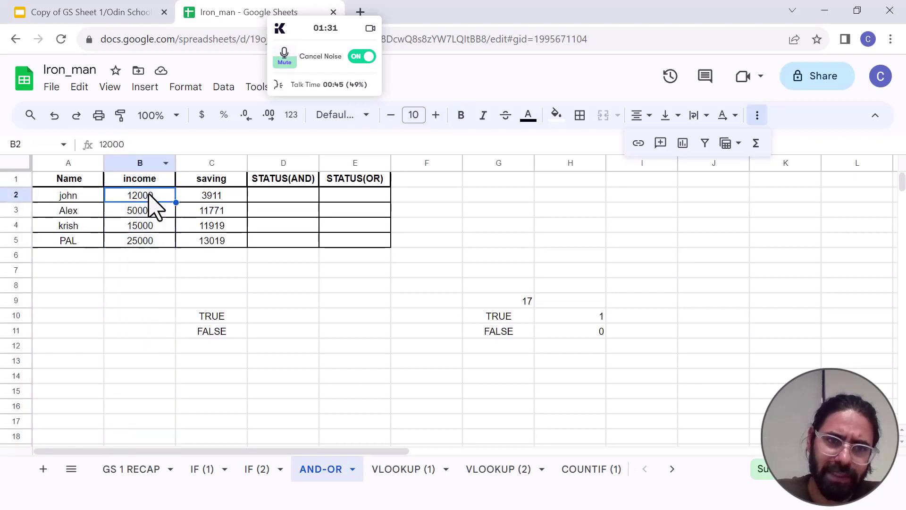
{"action": "left_click", "coordinate": [151, 210]}
{"action": "left_click", "coordinate": [152, 226]}
{"action": "left_click", "coordinate": [152, 239]}
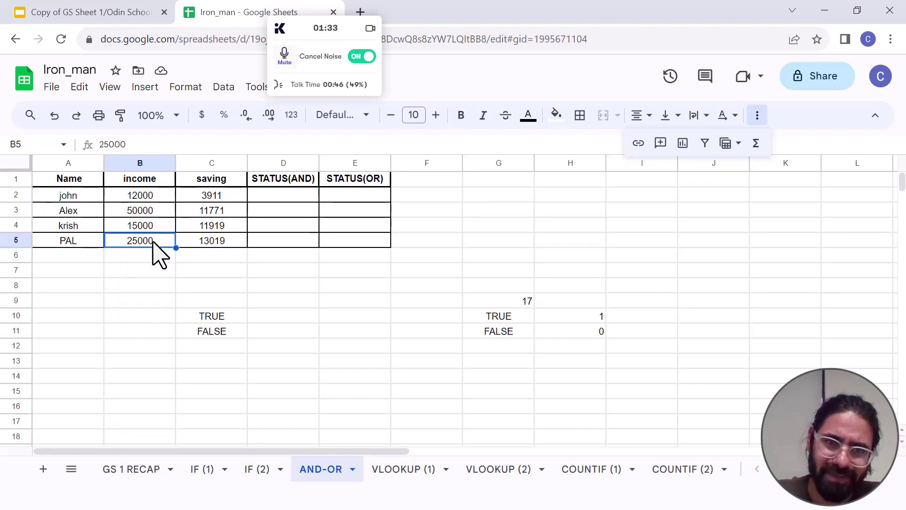
{"action": "left_click", "coordinate": [157, 195]}
{"action": "left_click", "coordinate": [208, 164]}
{"action": "left_click", "coordinate": [205, 197]}
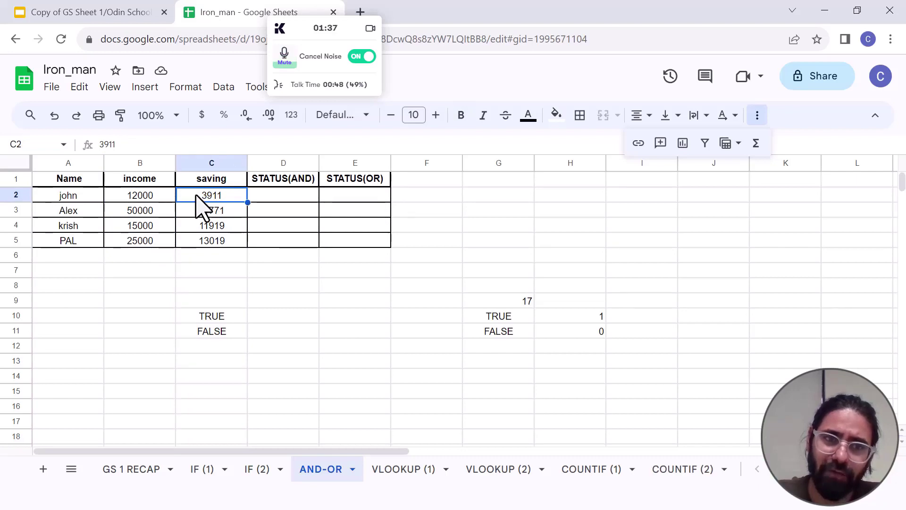
{"action": "left_click", "coordinate": [170, 197]}
{"action": "left_click", "coordinate": [210, 198]}
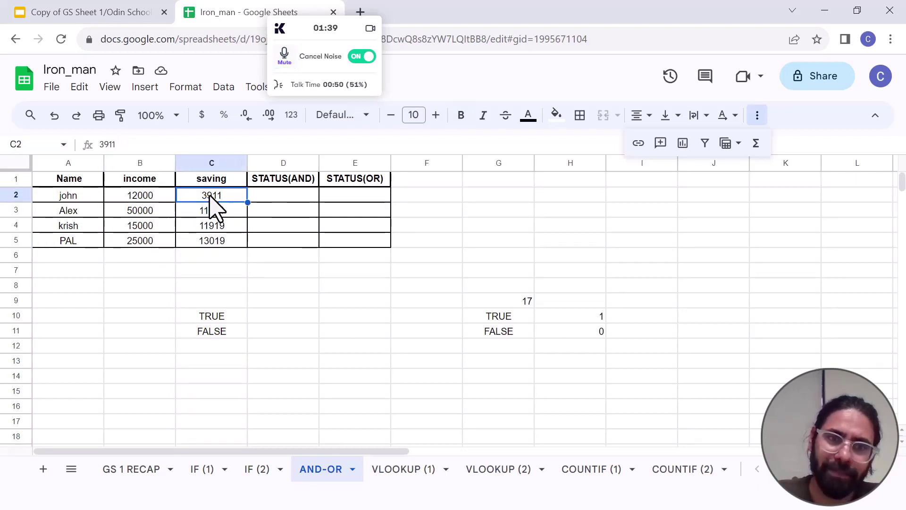
Review the empty STATUS(AND) and STATUS(OR) columns against the first person's income in B2
{"action": "left_click", "coordinate": [289, 196]}
{"action": "left_click", "coordinate": [348, 195]}
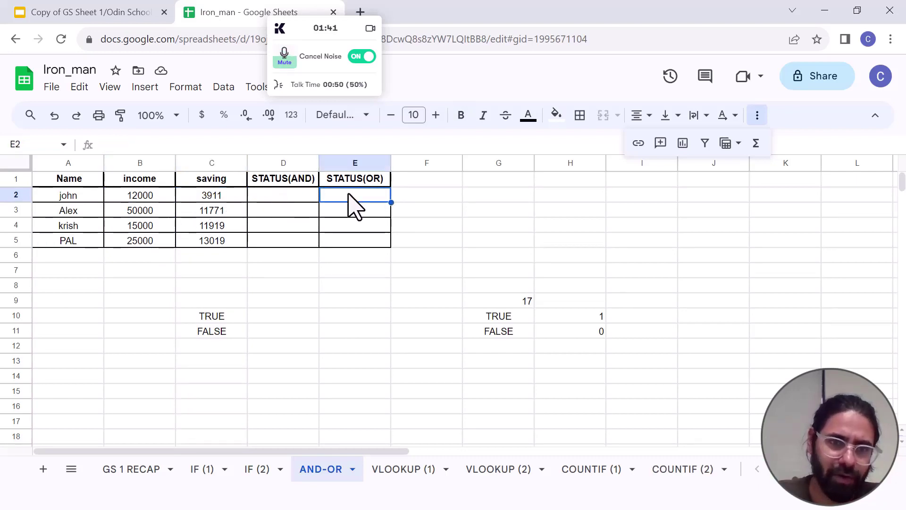
{"action": "left_click", "coordinate": [272, 164]}
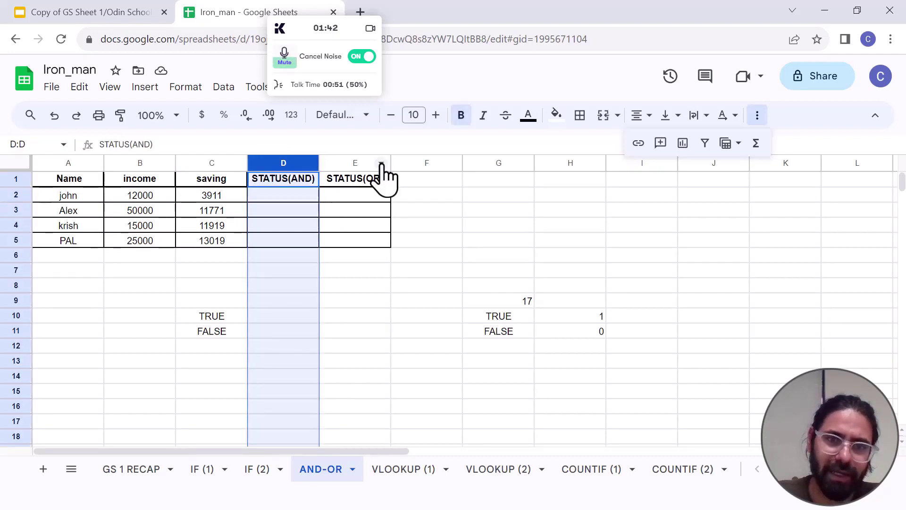
{"action": "left_click", "coordinate": [357, 166]}
{"action": "left_click", "coordinate": [272, 196]}
{"action": "left_click", "coordinate": [141, 198]}
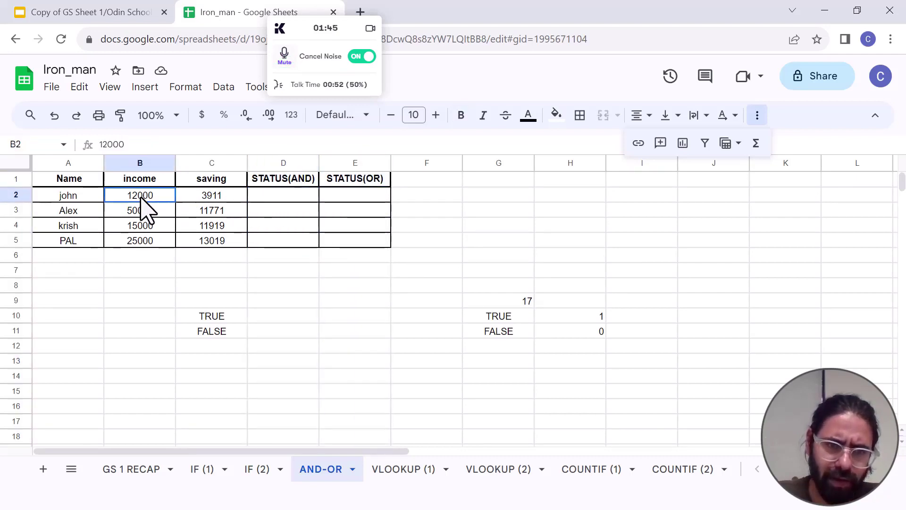
{"action": "left_click", "coordinate": [208, 196]}
{"action": "left_click", "coordinate": [151, 195]}
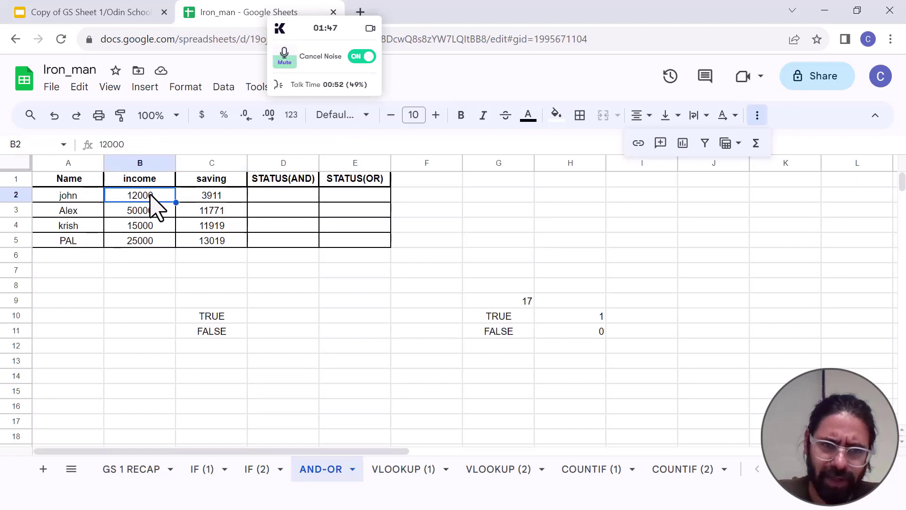
Enter the first two truth-table input pairs: 0 and 0 in I2:J2, 1 and 0 in I3:J3
{"action": "left_click", "coordinate": [632, 198]}
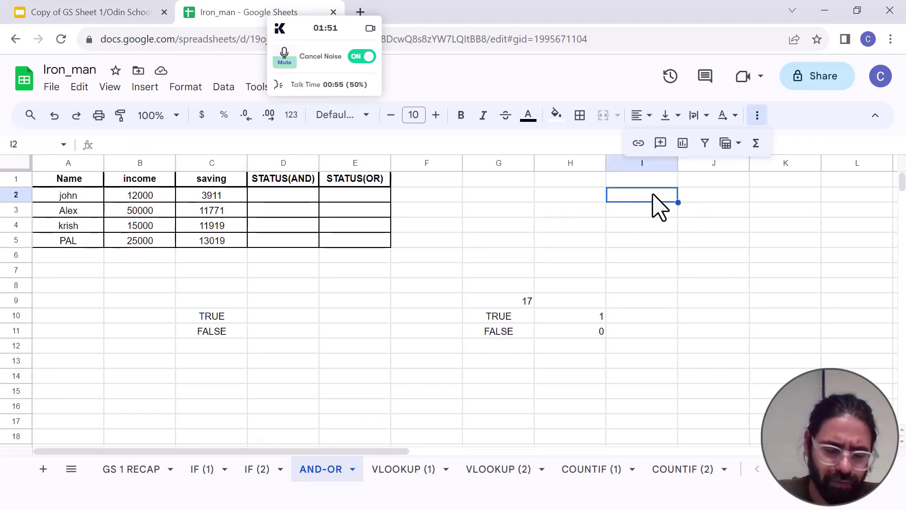
{"action": "type", "text": "0"}
{"action": "left_click", "coordinate": [704, 195]}
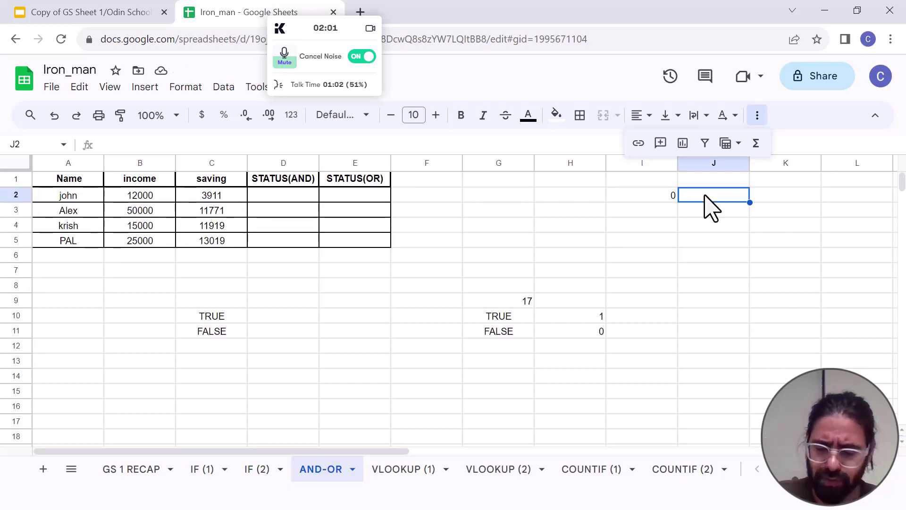
{"action": "type", "text": "0"}
{"action": "left_click", "coordinate": [651, 222]}
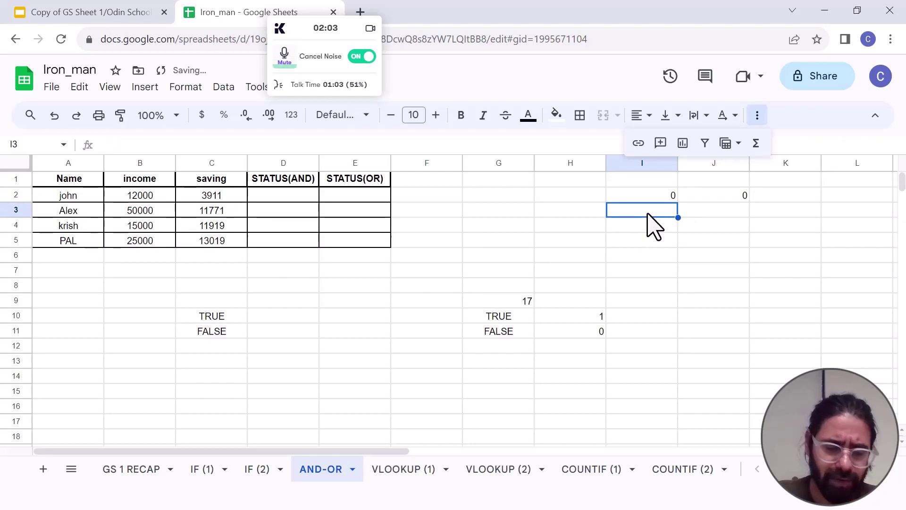
{"action": "type", "text": "1"}
{"action": "left_click", "coordinate": [736, 222]}
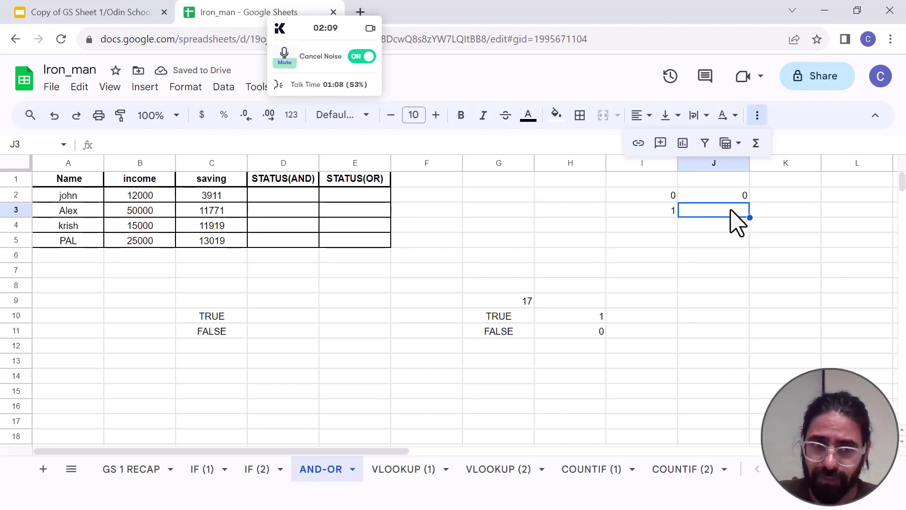
{"action": "type", "text": "0"}
Enter the remaining truth-table input pairs: 0 and 1 in I4:J4, 1 and 1 in I5:J5
{"action": "left_click", "coordinate": [669, 228]}
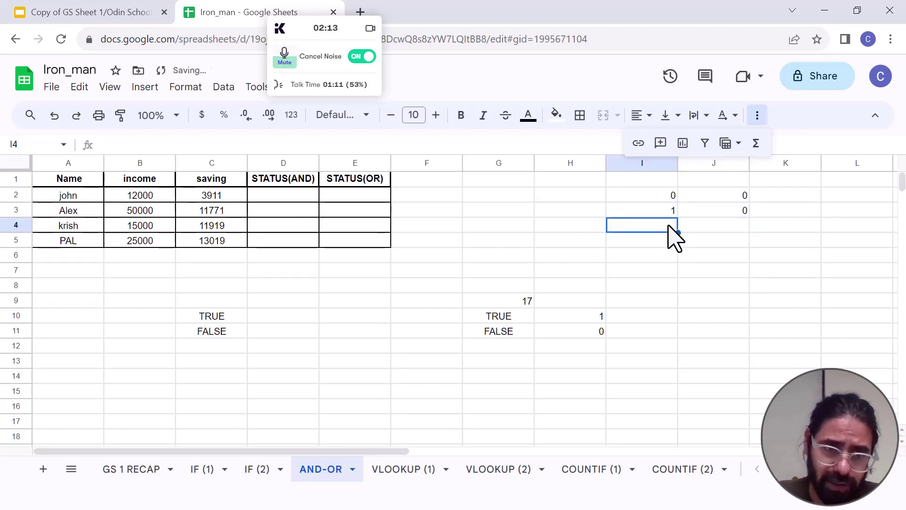
{"action": "type", "text": "0"}
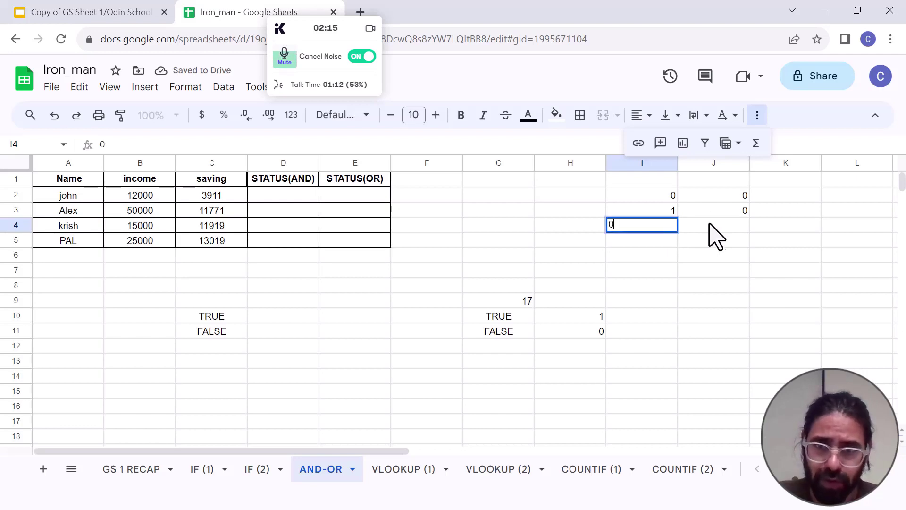
{"action": "left_click", "coordinate": [725, 232]}
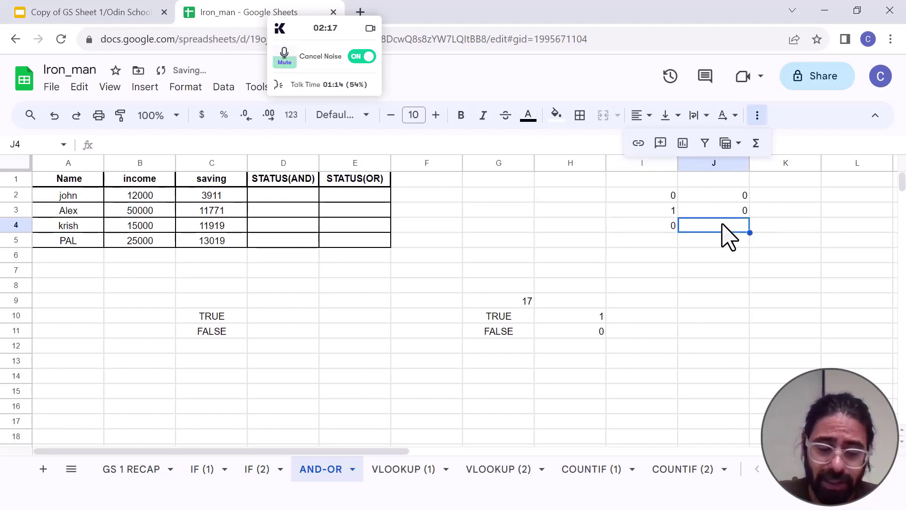
{"action": "type", "text": "1"}
{"action": "left_click", "coordinate": [669, 241]}
{"action": "type", "text": "1"}
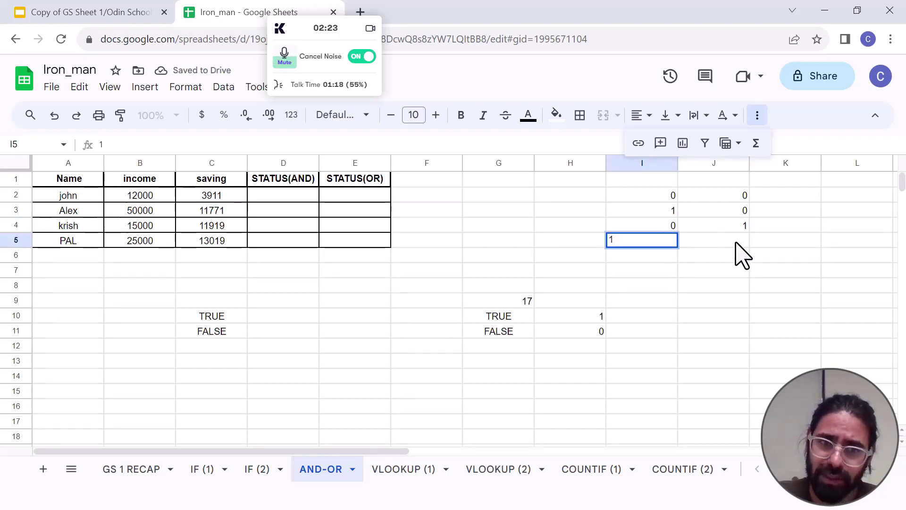
{"action": "left_click", "coordinate": [736, 243]}
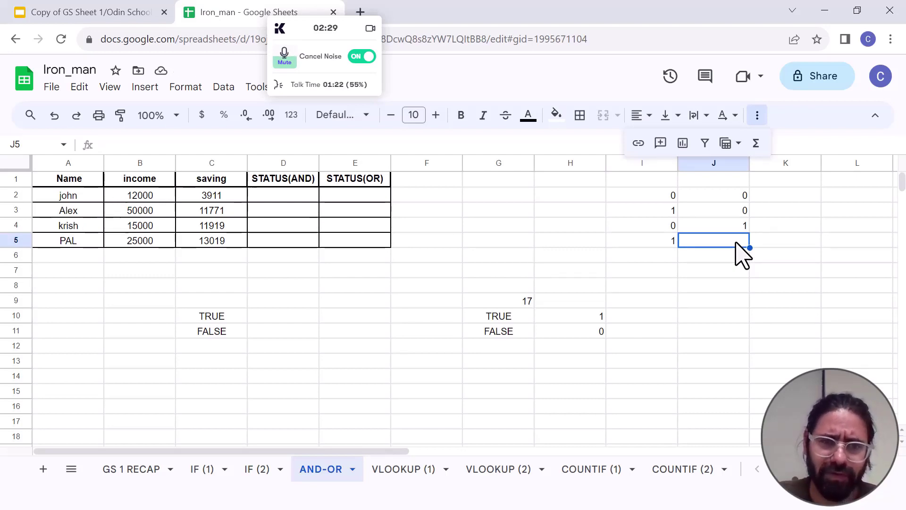
{"action": "type", "text": "1"}
{"action": "key", "text": "Tab"}
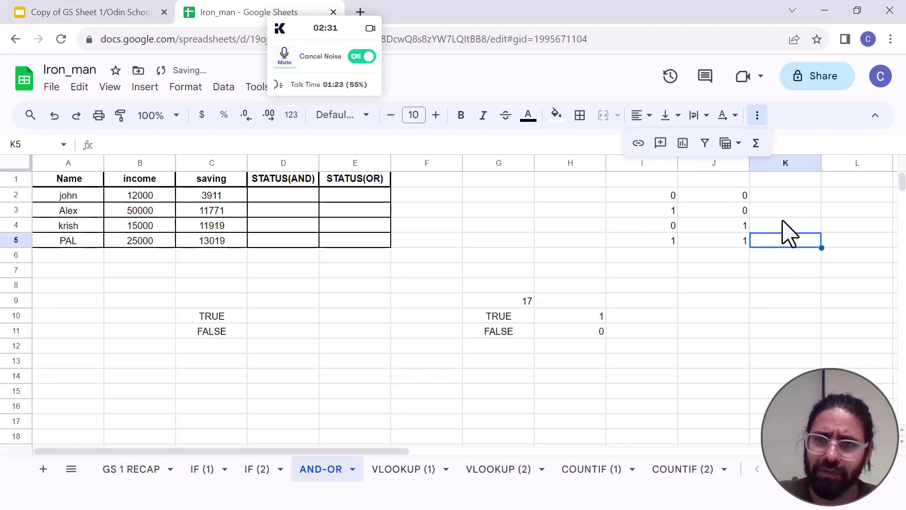
Fill K2:K5 with the AND results 0, 0, 0 and 1 for the four input pairs
{"action": "left_click", "coordinate": [789, 193]}
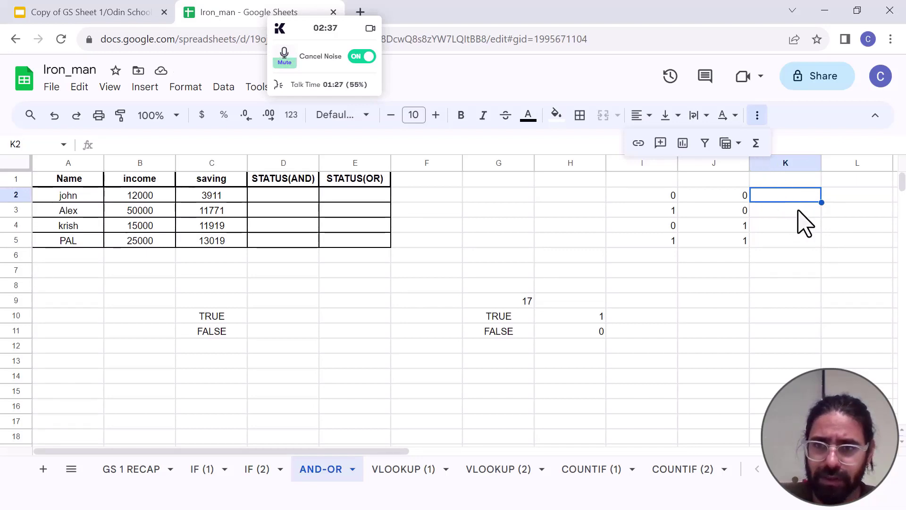
{"action": "left_click", "coordinate": [758, 118]}
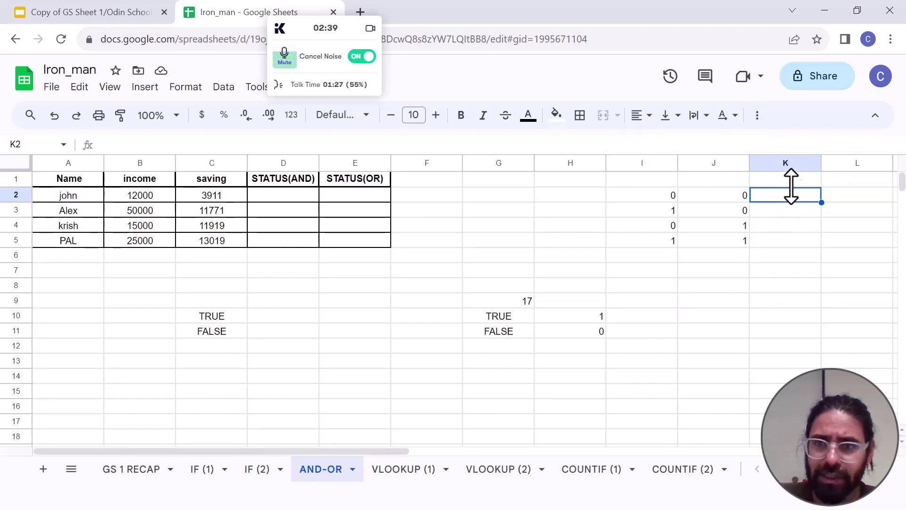
{"action": "type", "text": "0"}
{"action": "key", "text": "Return"}
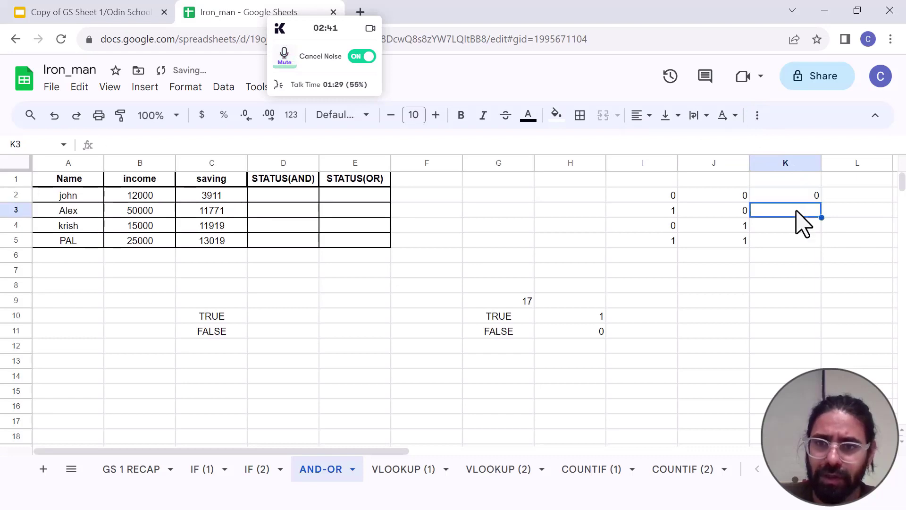
{"action": "type", "text": "0"}
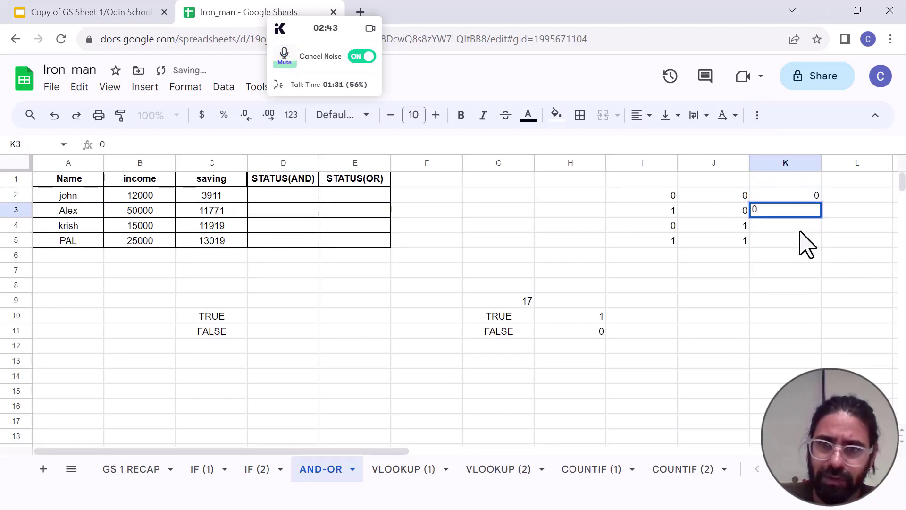
{"action": "key", "text": "Return"}
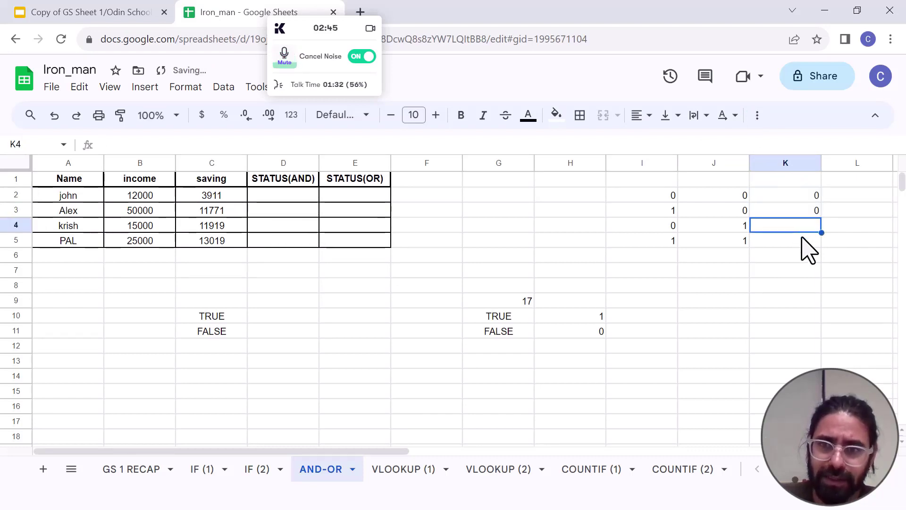
{"action": "type", "text": "0"}
{"action": "key", "text": "Return"}
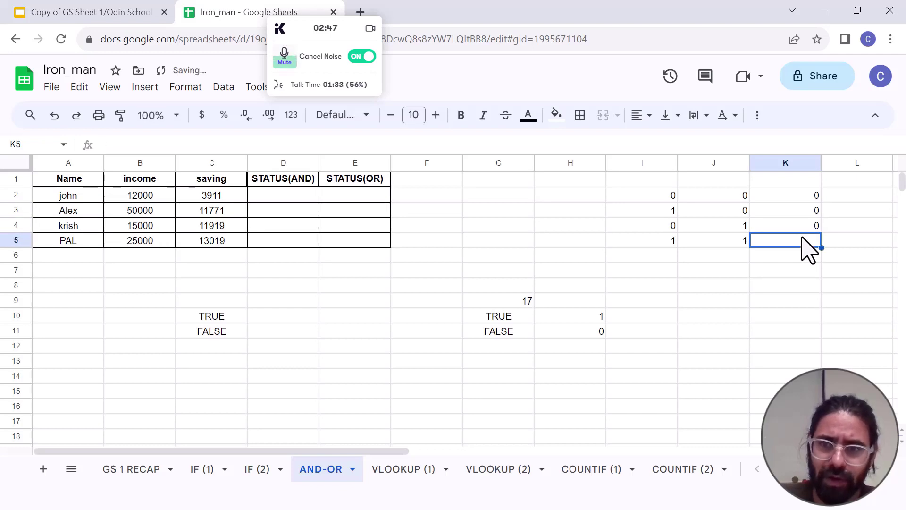
{"action": "type", "text": "1"}
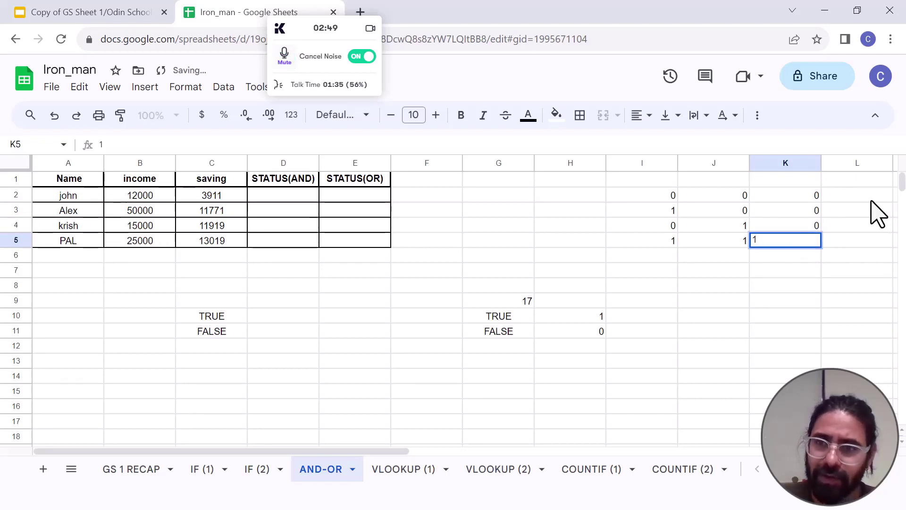
{"action": "left_click", "coordinate": [865, 198]}
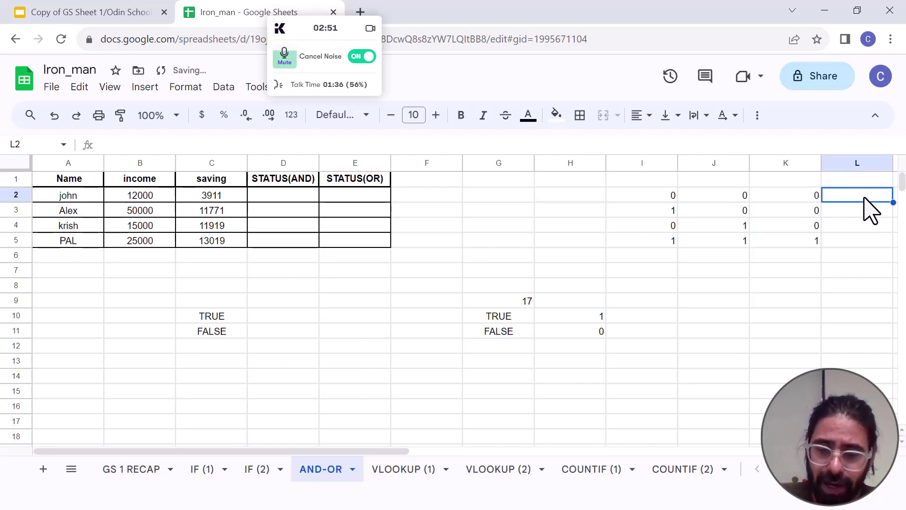
{"action": "type", "text": "1"}
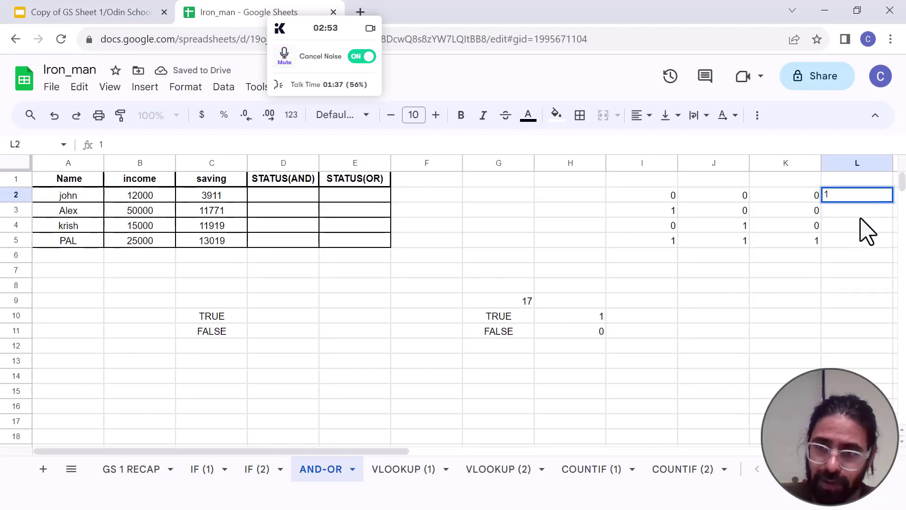
{"action": "key", "text": "Return"}
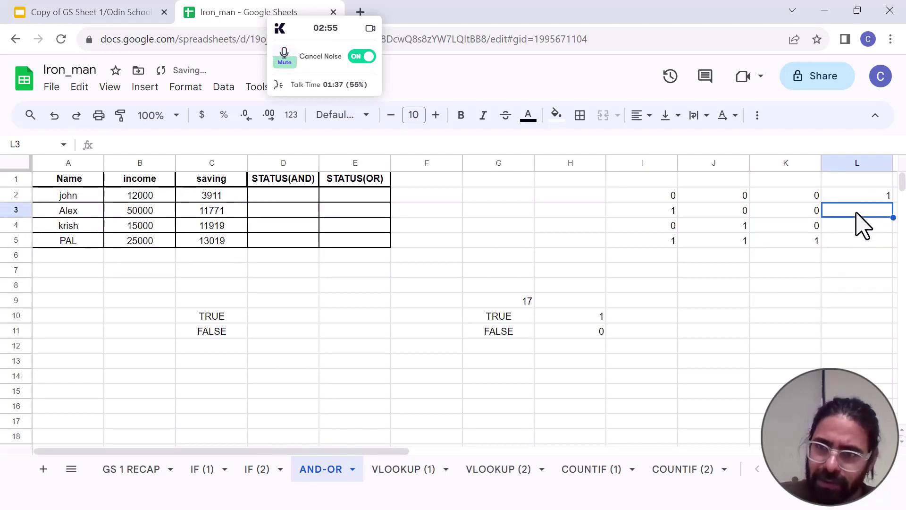
{"action": "left_click", "coordinate": [873, 199]}
{"action": "key", "text": "Delete"}
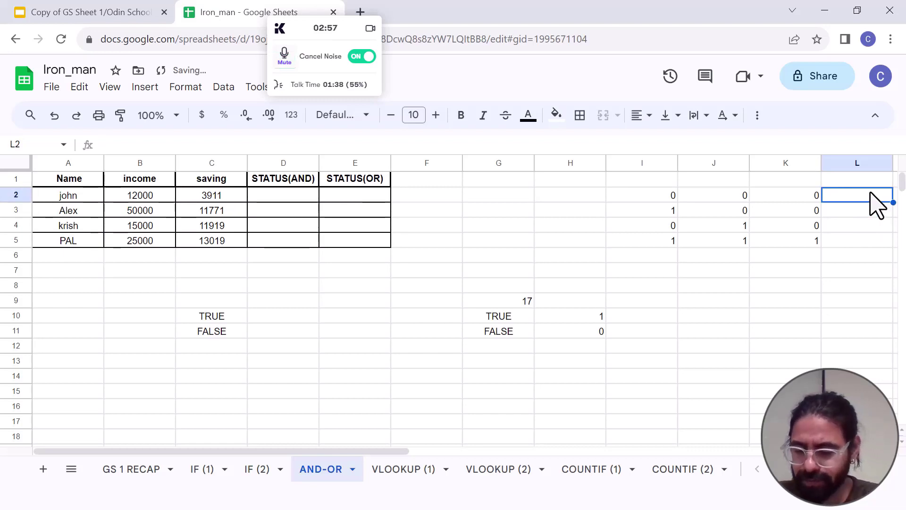
Fill L2:L5 with the OR results 0, 1, 1 and 1 for the four input pairs
{"action": "type", "text": "0"}
{"action": "key", "text": "Return"}
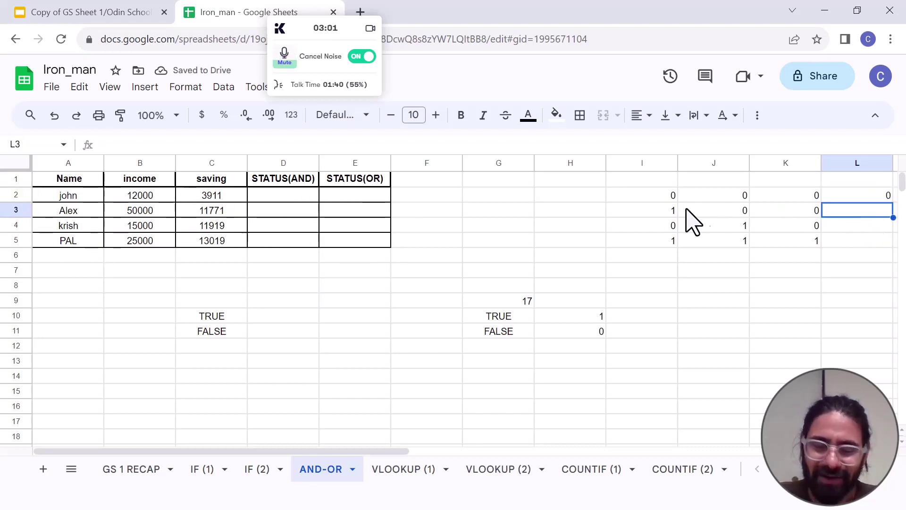
{"action": "type", "text": "1"}
{"action": "key", "text": "Return"}
{"action": "type", "text": "1"}
{"action": "key", "text": "Return"}
{"action": "type", "text": "1"}
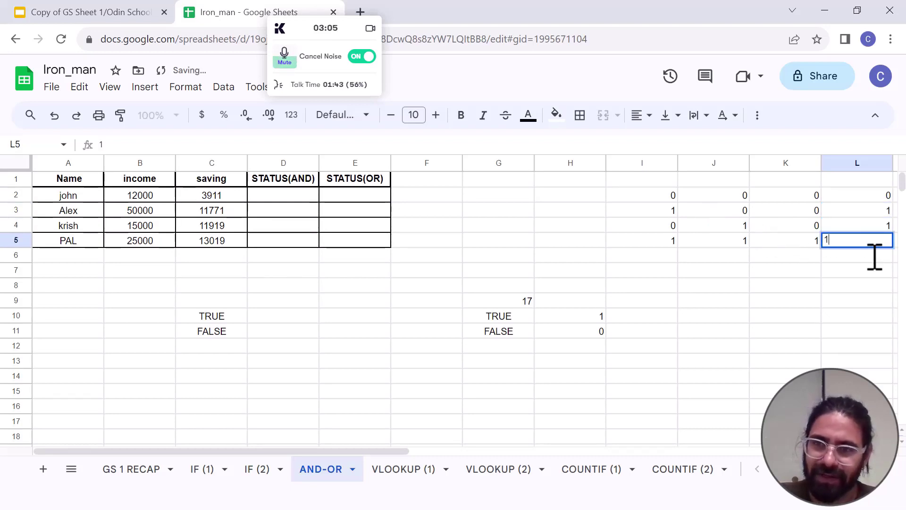
{"action": "key", "text": "Return"}
Enter =AND(B2>20000,C2>B2/2) in D2 under STATUS(AND) and accept the suggested autofill down to D5
{"action": "left_click", "coordinate": [308, 198]}
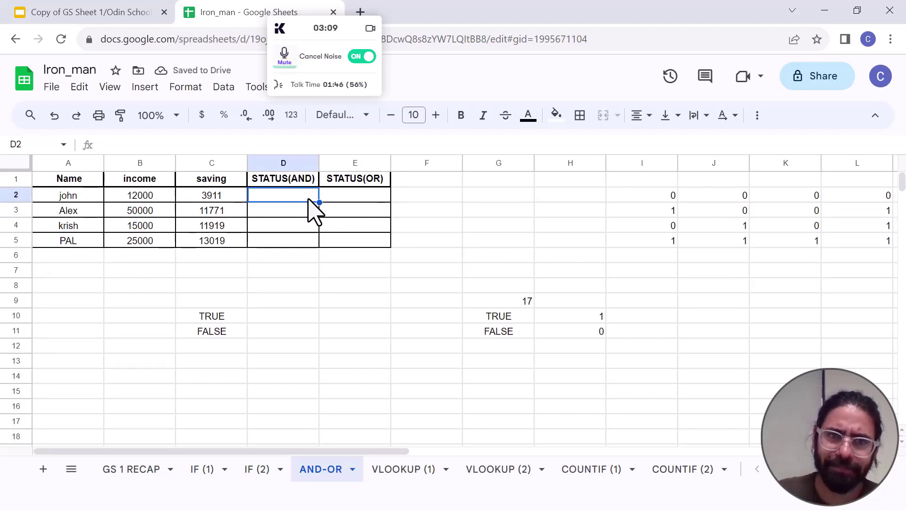
{"action": "type", "text": "=an"}
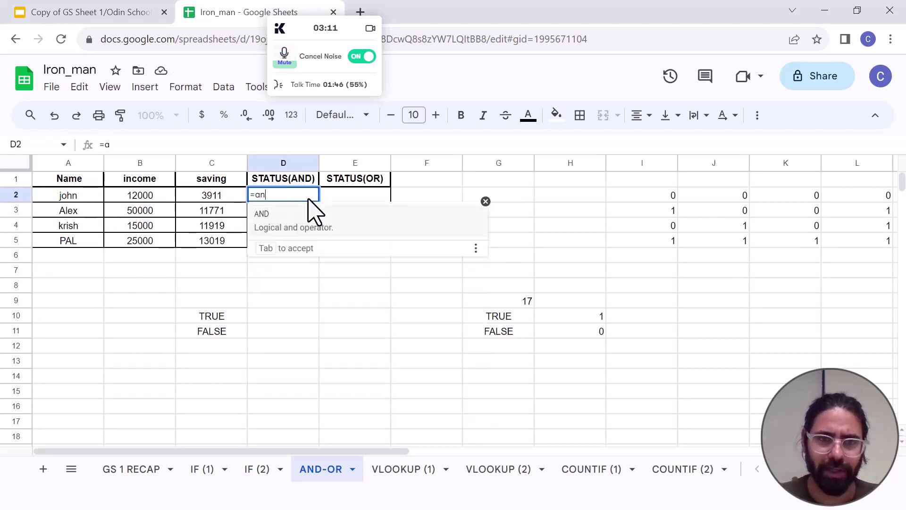
{"action": "type", "text": "d"}
{"action": "key", "text": "Tab"}
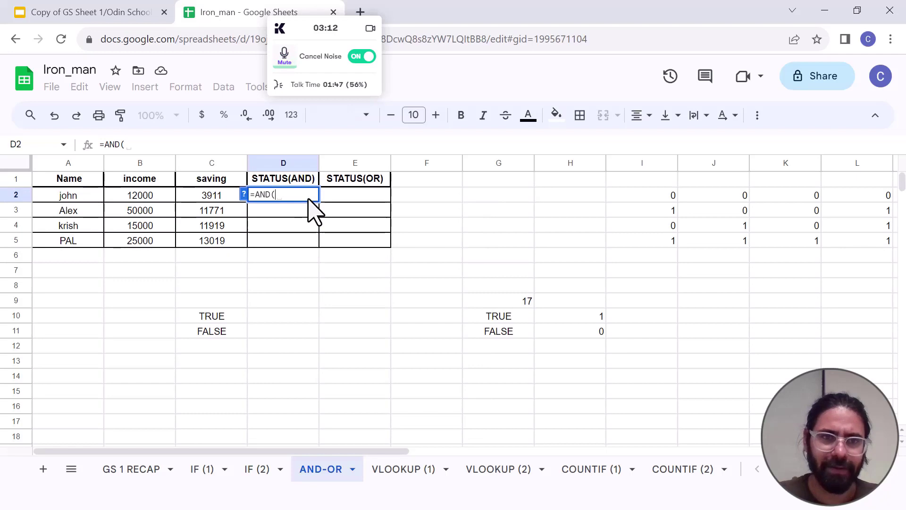
{"action": "left_click", "coordinate": [125, 198]}
{"action": "type", "text": ">"}
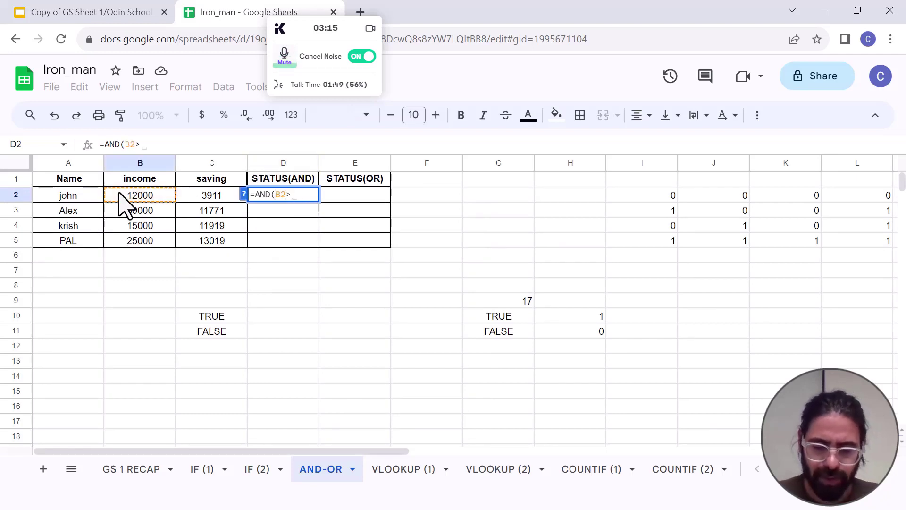
{"action": "type", "text": "20000,"}
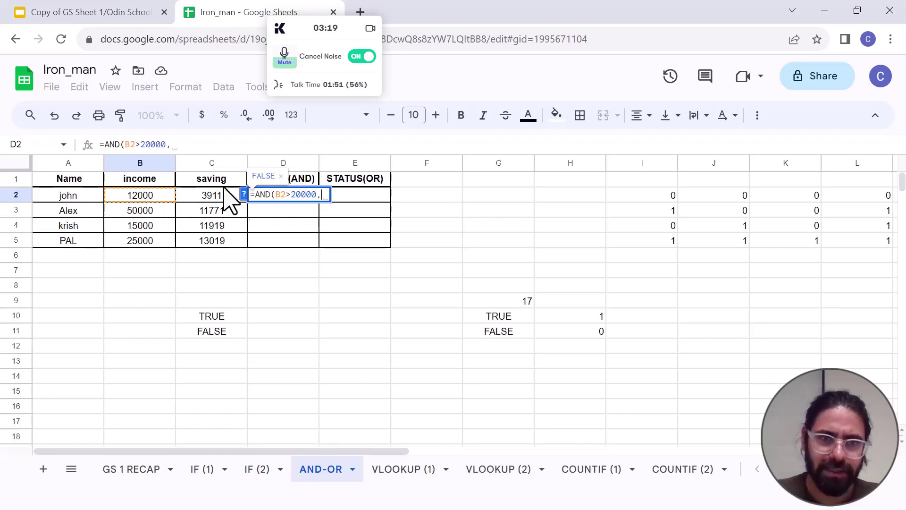
{"action": "left_click", "coordinate": [204, 194]}
{"action": "type", "text": ">"}
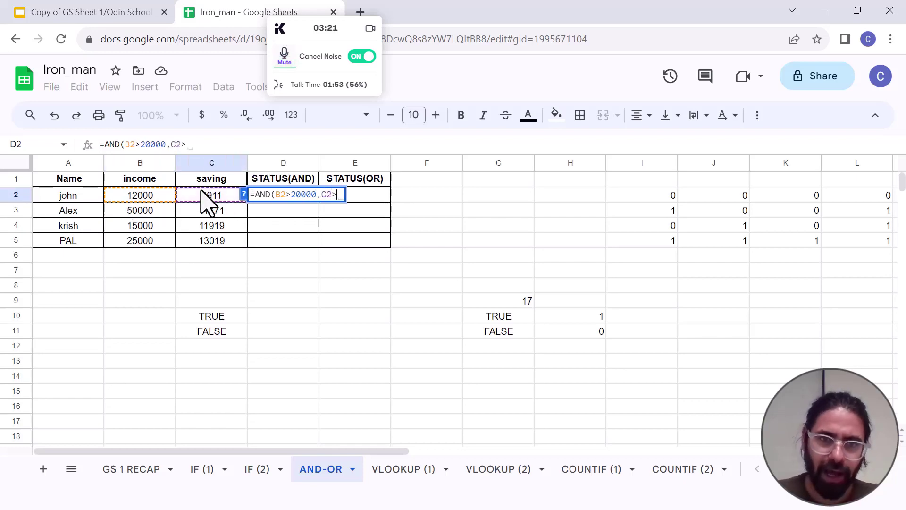
{"action": "left_click", "coordinate": [130, 199]}
{"action": "type", "text": "/2"}
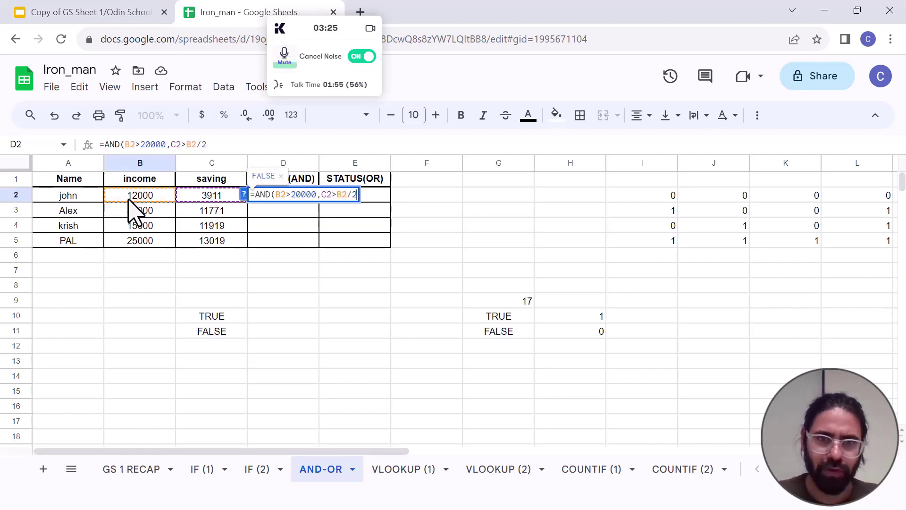
{"action": "key", "text": "Return"}
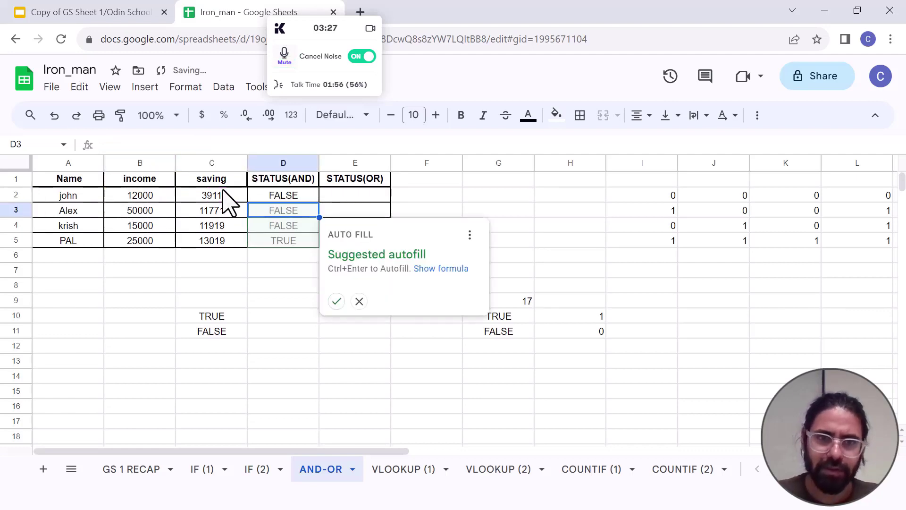
{"action": "left_click", "coordinate": [337, 301]}
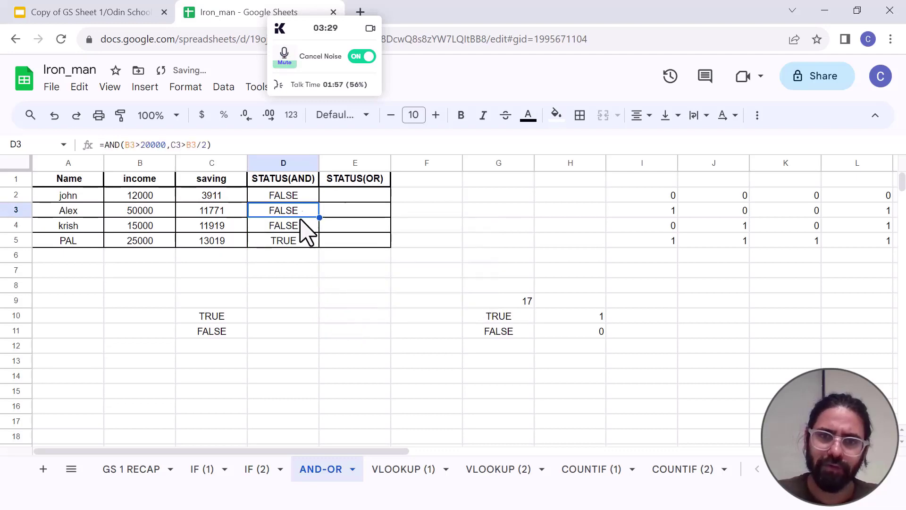
Enter =OR(B2>20000,C2>B2/2) in E2 under STATUS(OR)
{"action": "left_click", "coordinate": [799, 161]}
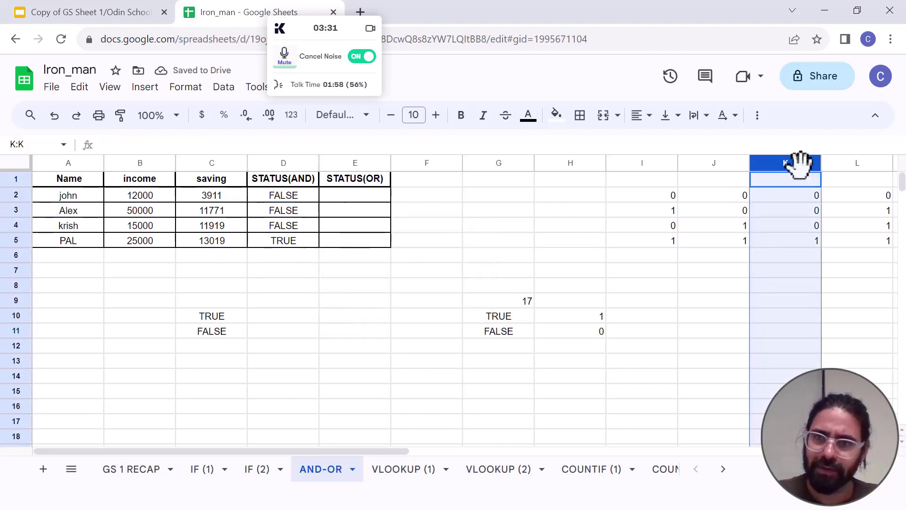
{"action": "left_click", "coordinate": [383, 197]}
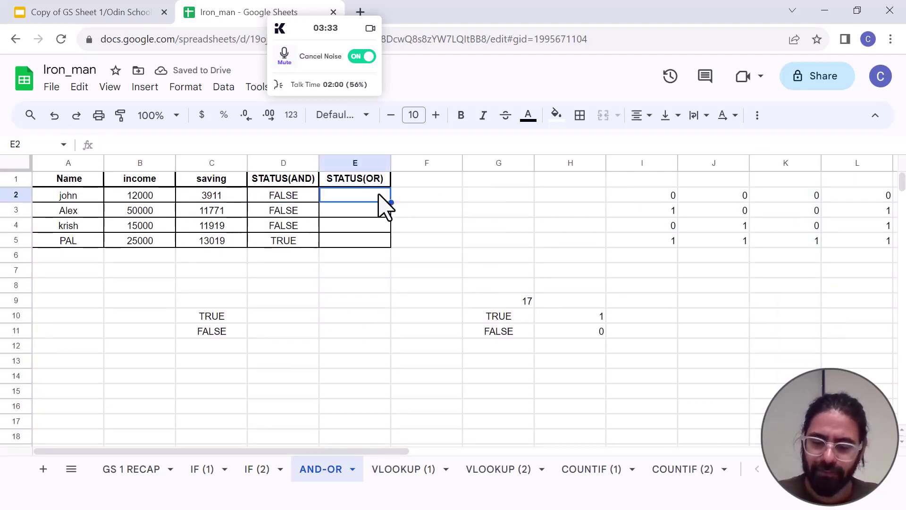
{"action": "type", "text": "=or("}
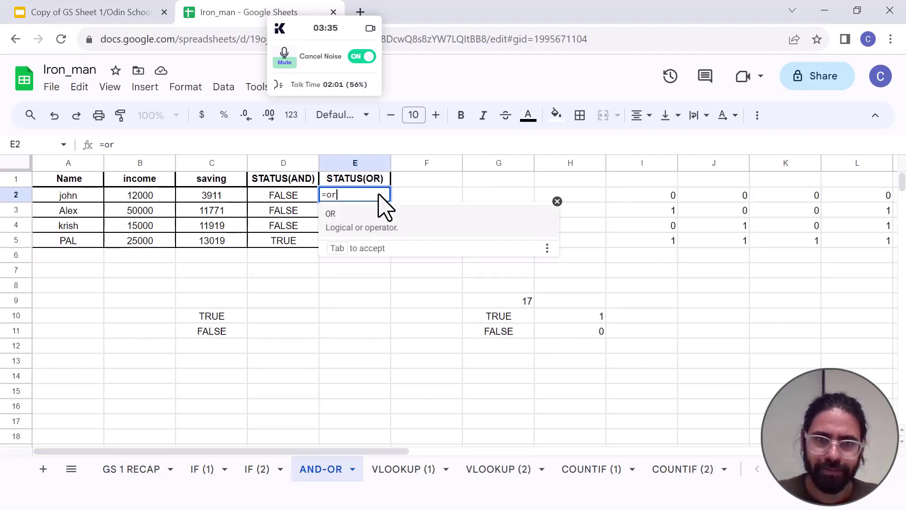
{"action": "left_click", "coordinate": [166, 198]}
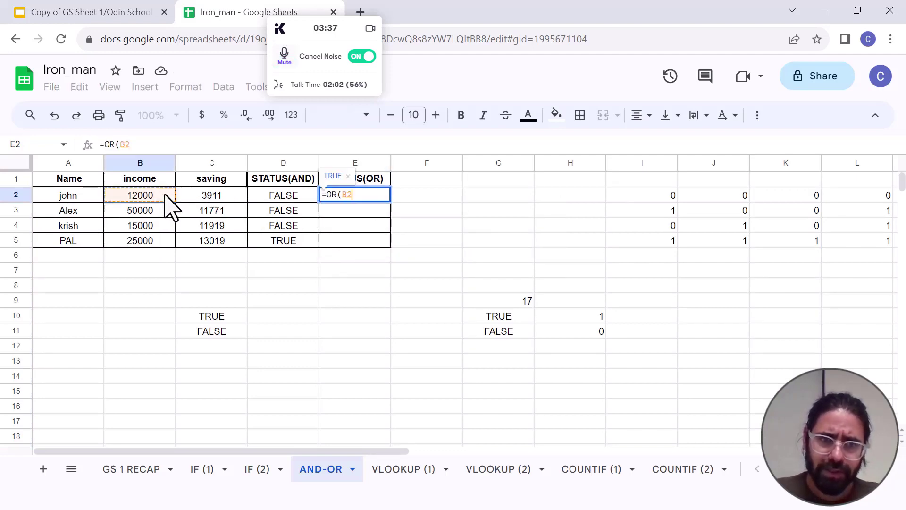
{"action": "type", "text": ">2"}
{"action": "type", "text": "0000,"}
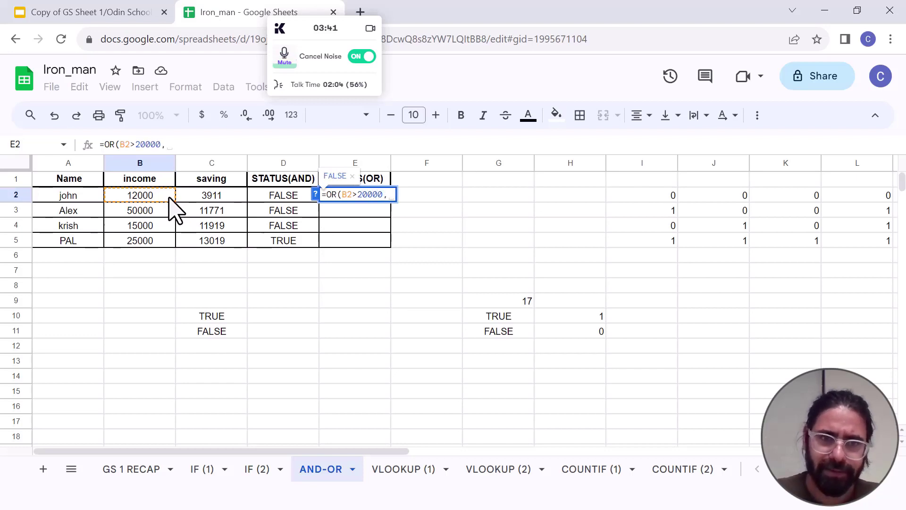
{"action": "left_click", "coordinate": [191, 196]}
{"action": "type", "text": ">"}
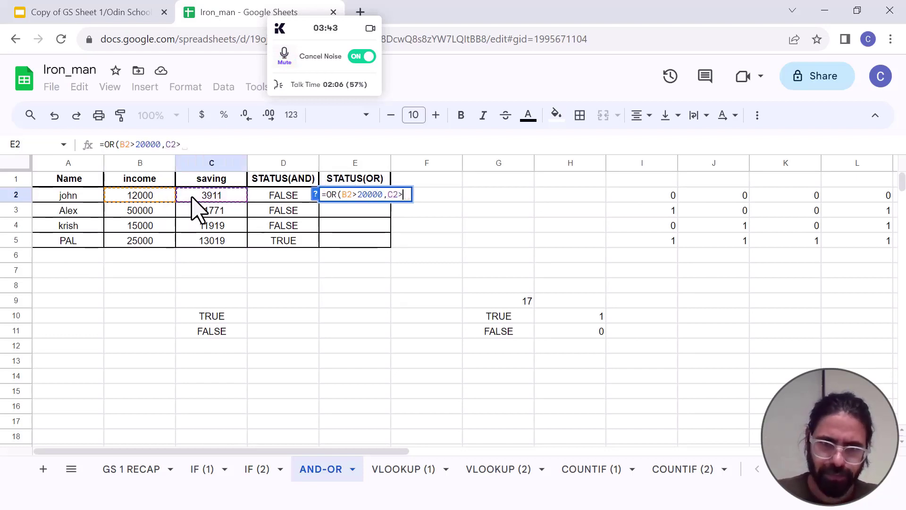
{"action": "left_click", "coordinate": [160, 194]}
{"action": "type", "text": "/"}
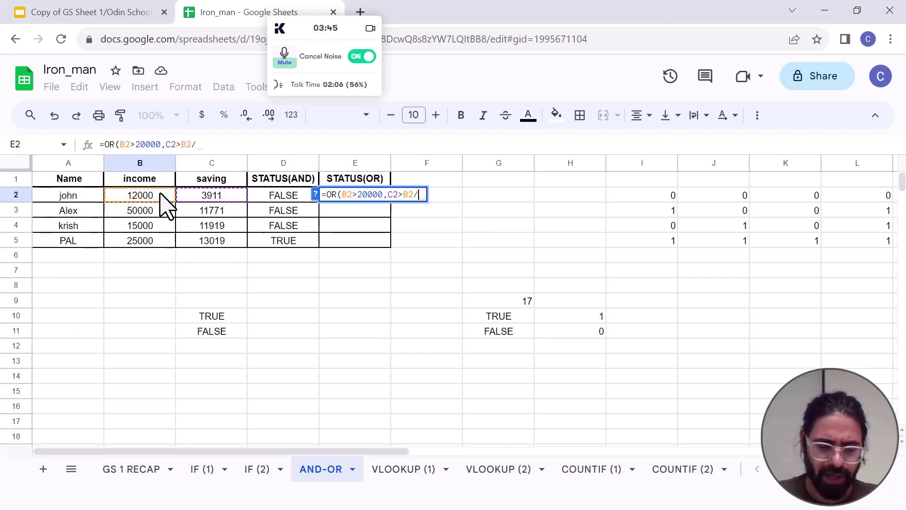
{"action": "type", "text": "2)"}
{"action": "key", "text": "Return"}
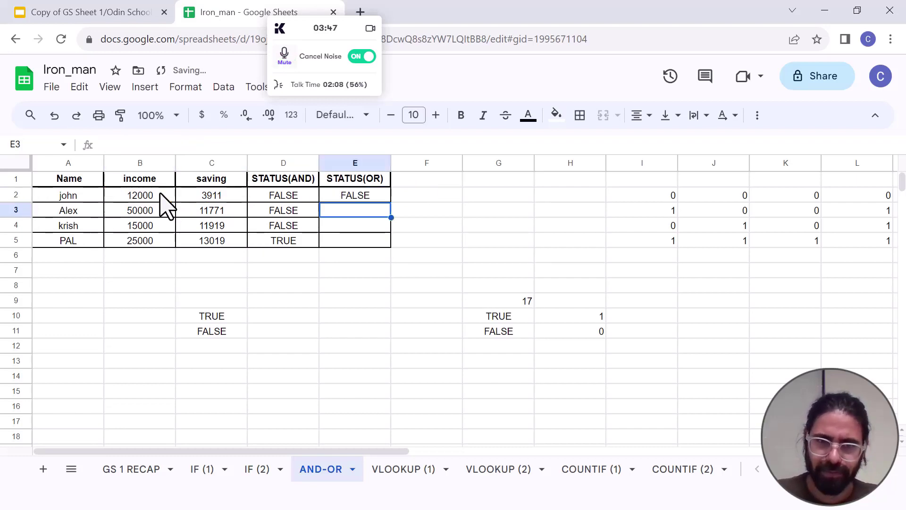
Fill the OR formula from E2 down to E5 and check it against the OR column of the truth table
{"action": "left_click", "coordinate": [377, 195]}
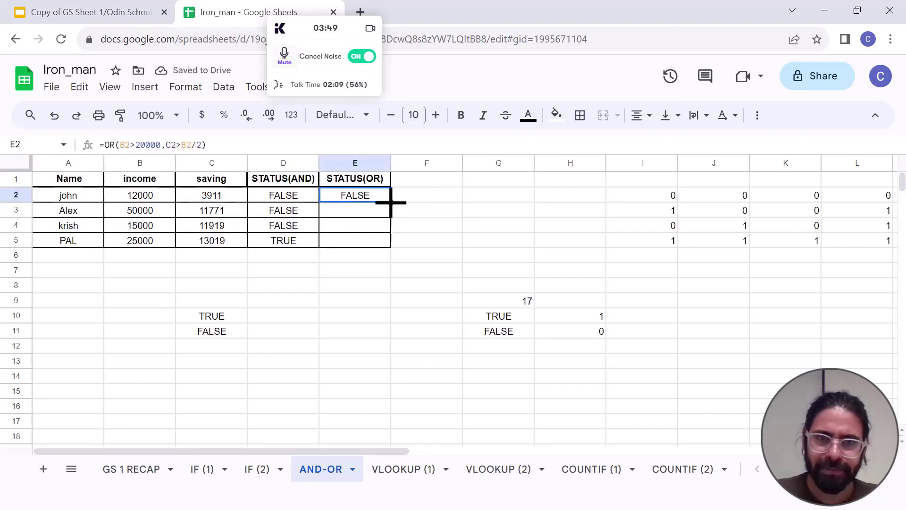
{"action": "double_click", "coordinate": [392, 202]}
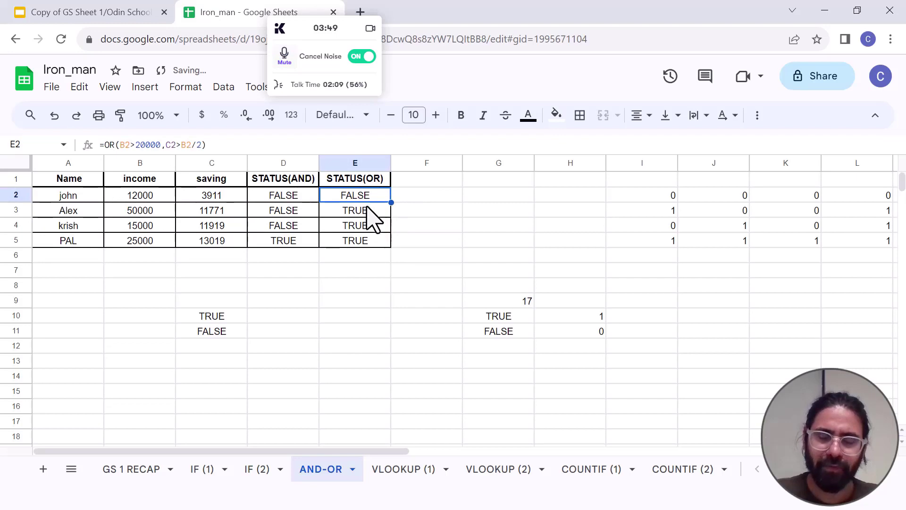
{"action": "left_click", "coordinate": [856, 165]}
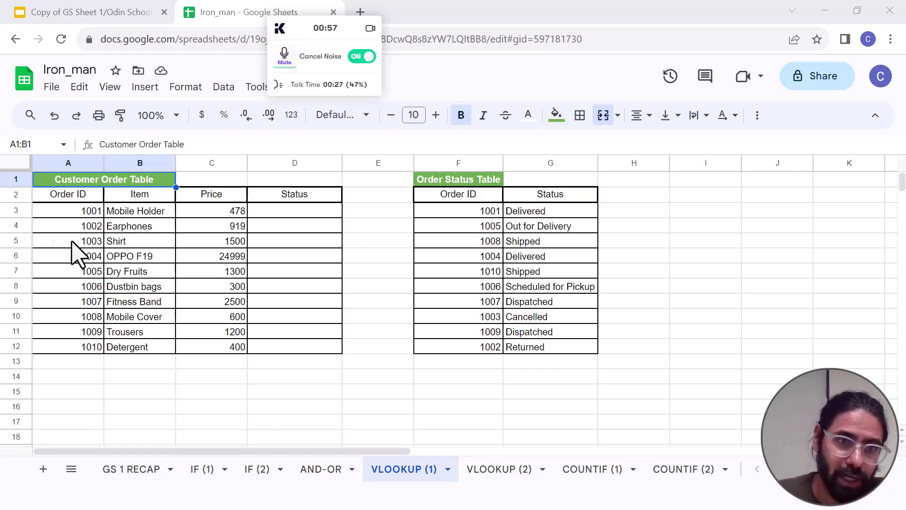
On the VLOOKUP (1) sheet, examine the Customer Order Table and the order ID and status pairs in the Order Status Table
{"action": "left_click_drag", "start_coordinate": [56, 196], "coordinate": [298, 351]}
{"action": "left_click", "coordinate": [286, 213]}
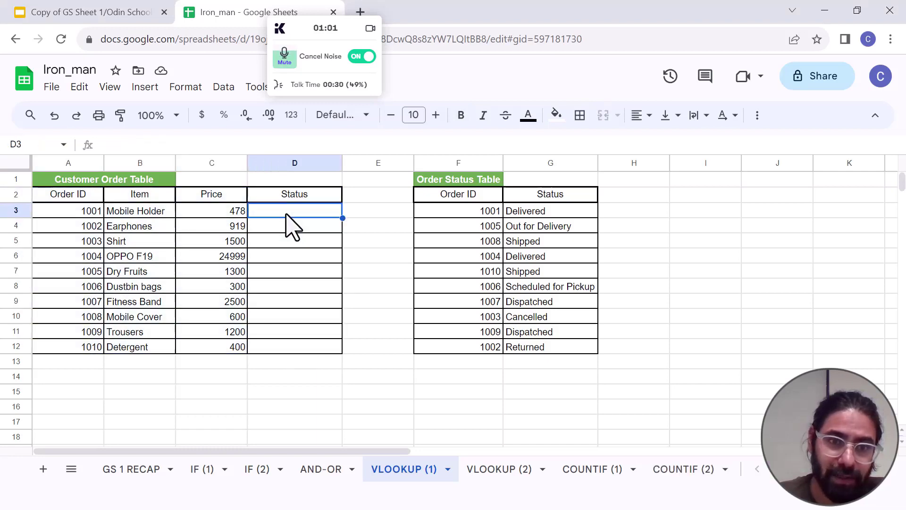
{"action": "left_click_drag", "start_coordinate": [441, 207], "coordinate": [573, 343]}
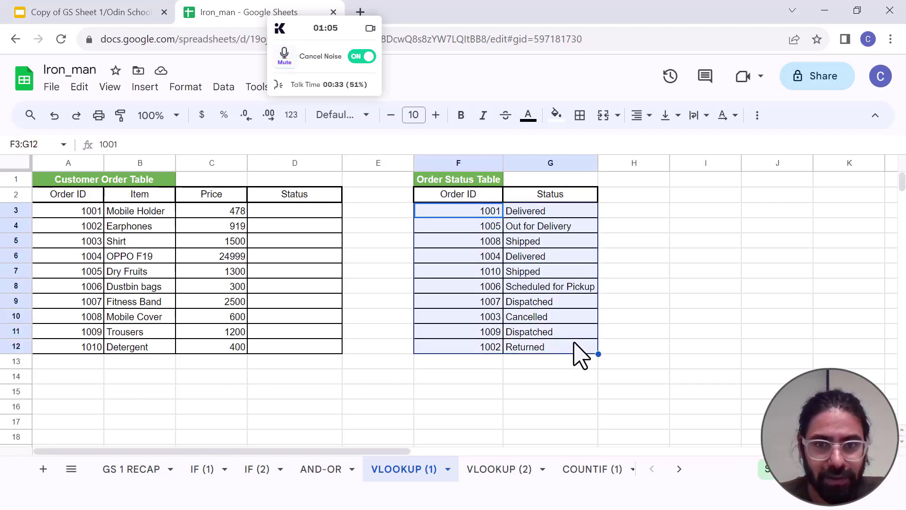
{"action": "left_click", "coordinate": [484, 214]}
{"action": "left_click", "coordinate": [515, 215]}
{"action": "left_click", "coordinate": [489, 231]}
{"action": "left_click", "coordinate": [523, 229]}
{"action": "left_click", "coordinate": [487, 243]}
{"action": "left_click", "coordinate": [511, 244]}
{"action": "left_click", "coordinate": [493, 256]}
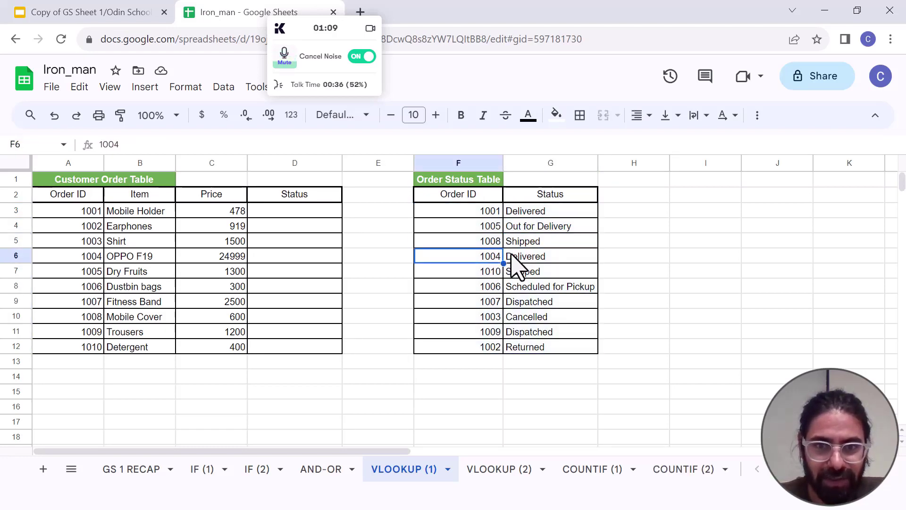
{"action": "left_click", "coordinate": [509, 260]}
Trace order ID 1001 from the Customer Order Table to its matching status in the Order Status Table
{"action": "left_click", "coordinate": [86, 212]}
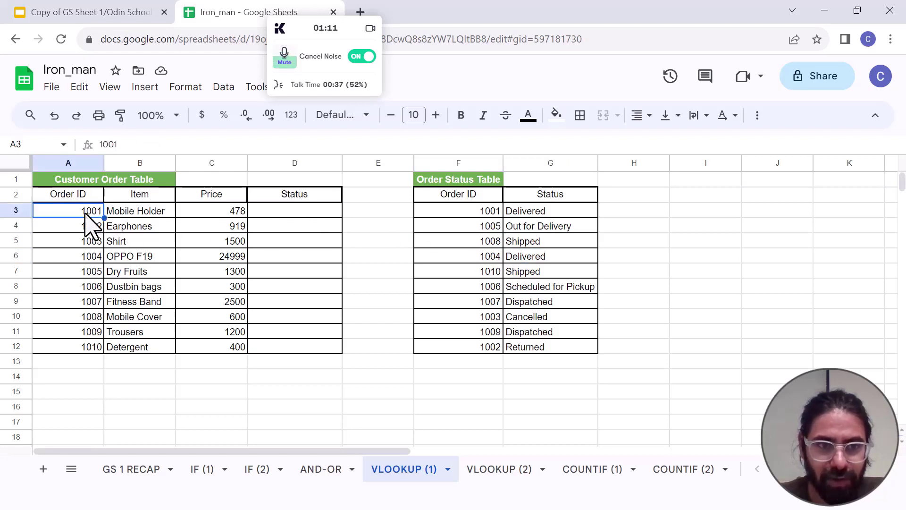
{"action": "left_click", "coordinate": [286, 213]}
{"action": "left_click", "coordinate": [84, 213]}
{"action": "left_click", "coordinate": [267, 212]}
{"action": "left_click_drag", "start_coordinate": [467, 212], "coordinate": [566, 350]}
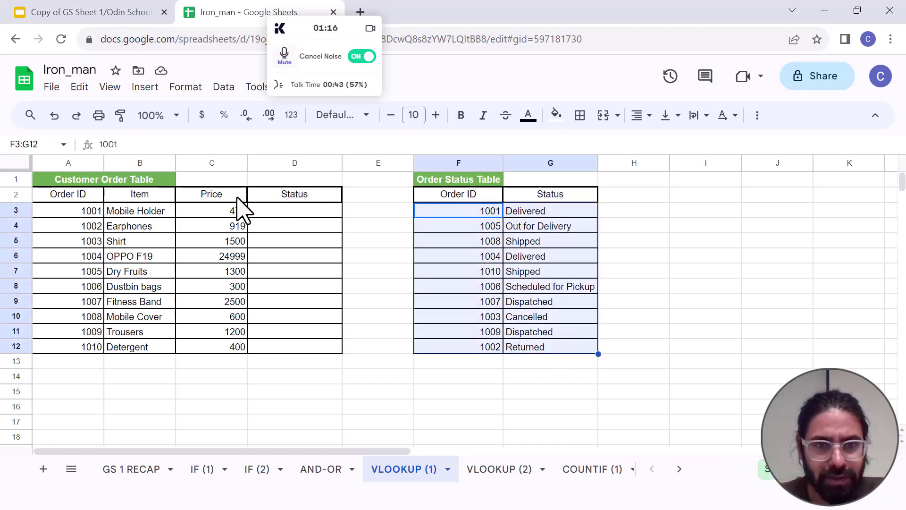
{"action": "left_click", "coordinate": [259, 213]}
{"action": "left_click", "coordinate": [534, 214]}
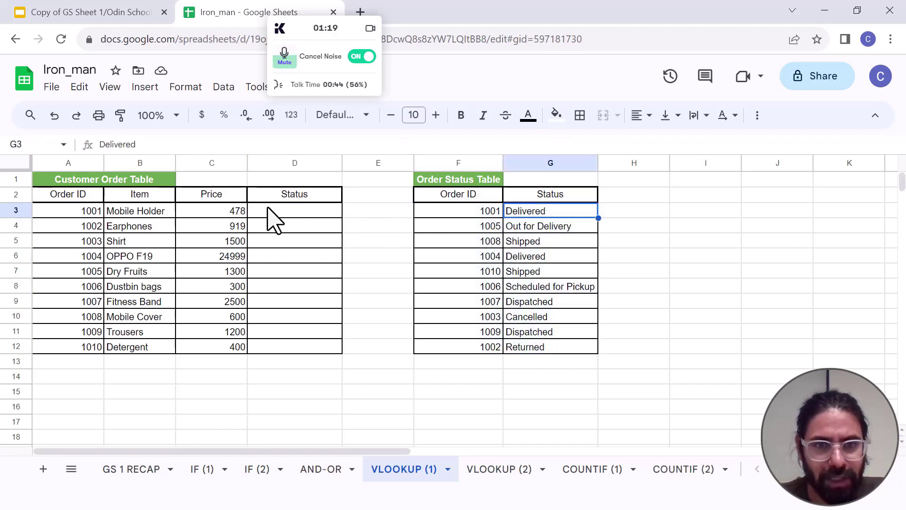
{"action": "left_click", "coordinate": [269, 213]}
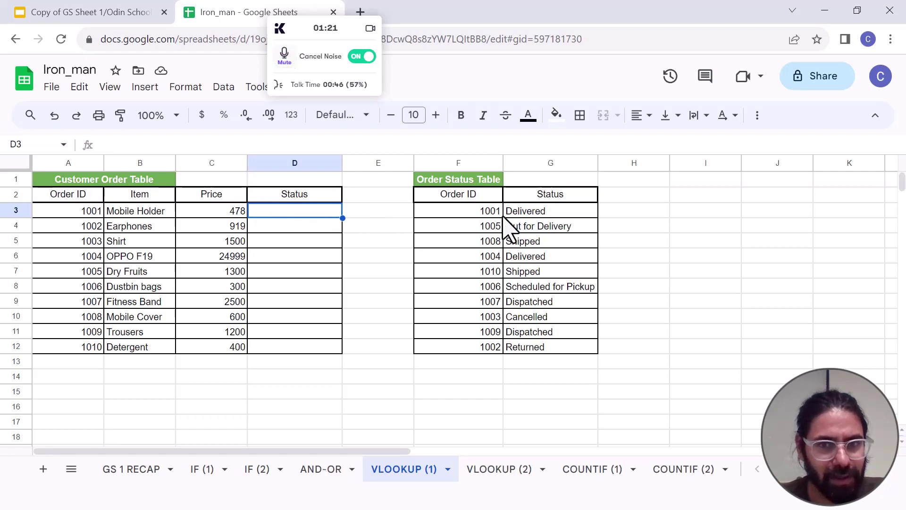
{"action": "left_click", "coordinate": [534, 213]}
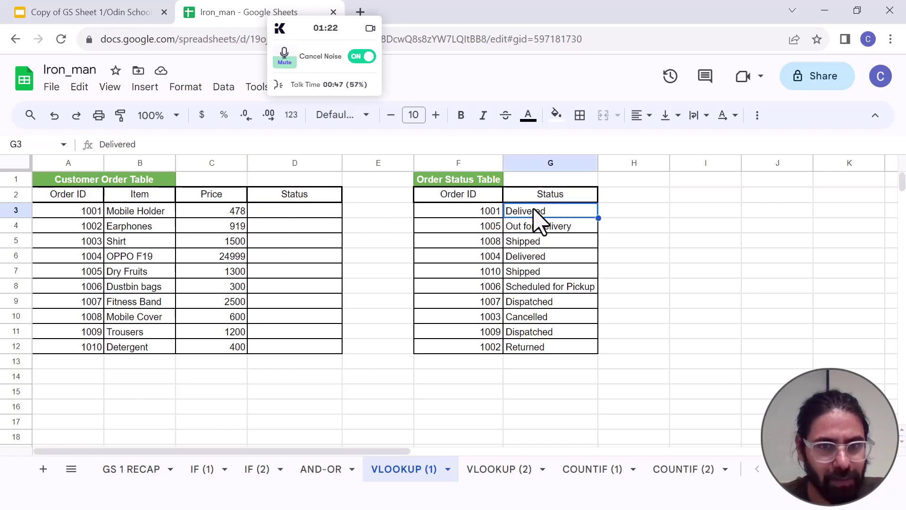
{"action": "left_click", "coordinate": [293, 213]}
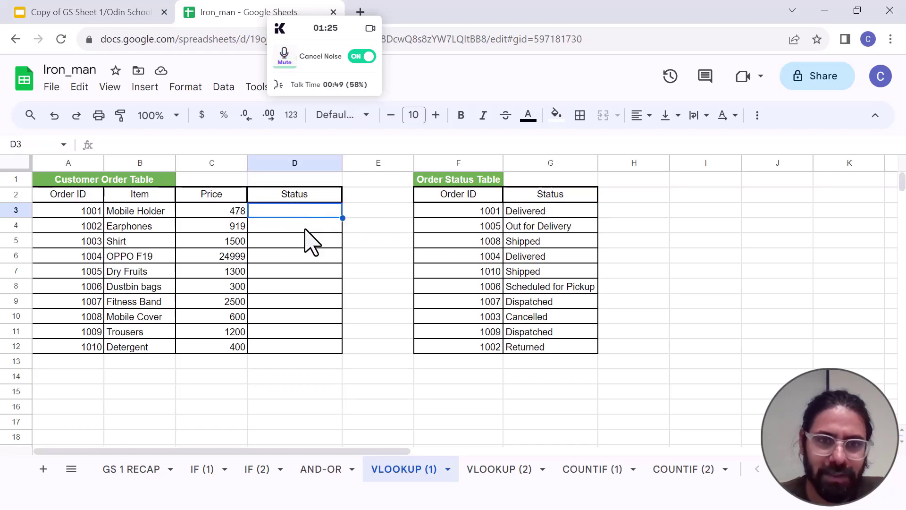
Look through the empty Status cells D3:D12 of the Customer Order Table that need a looked-up status
{"action": "left_click", "coordinate": [304, 228]}
{"action": "left_click", "coordinate": [301, 213]}
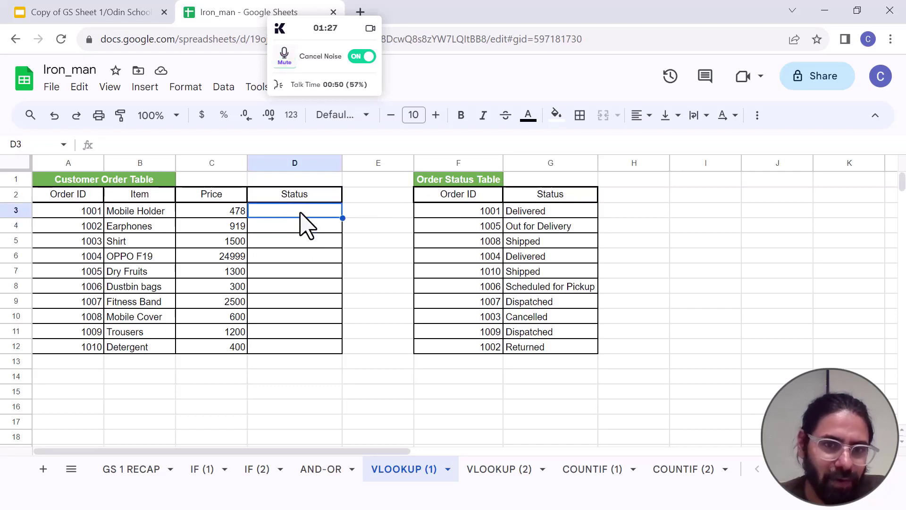
{"action": "left_click", "coordinate": [295, 227]}
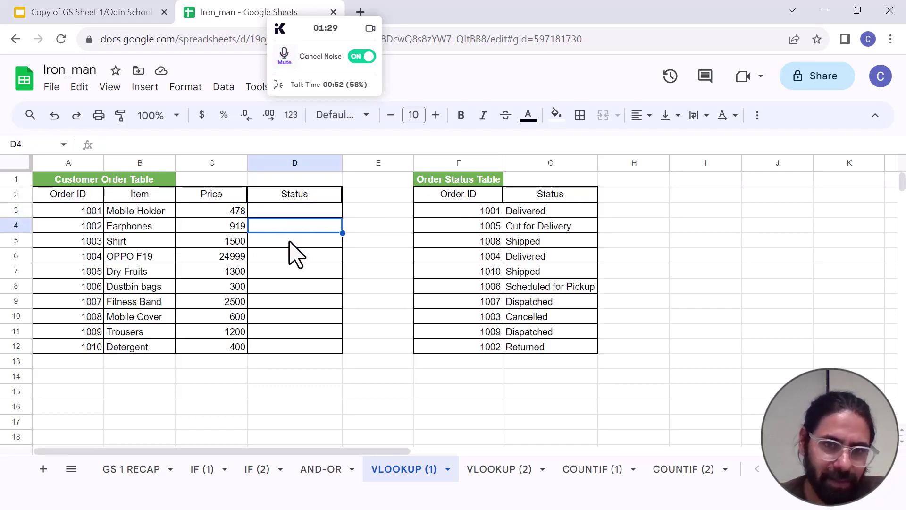
{"action": "left_click", "coordinate": [297, 243]}
{"action": "left_click", "coordinate": [288, 227]}
{"action": "left_click", "coordinate": [285, 212]}
{"action": "left_click", "coordinate": [286, 225]}
{"action": "left_click", "coordinate": [285, 243]}
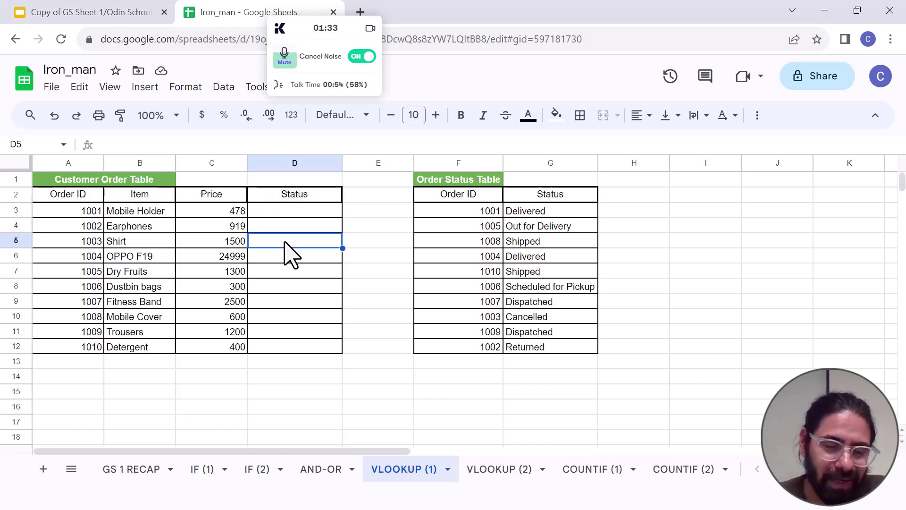
{"action": "left_click", "coordinate": [278, 261]}
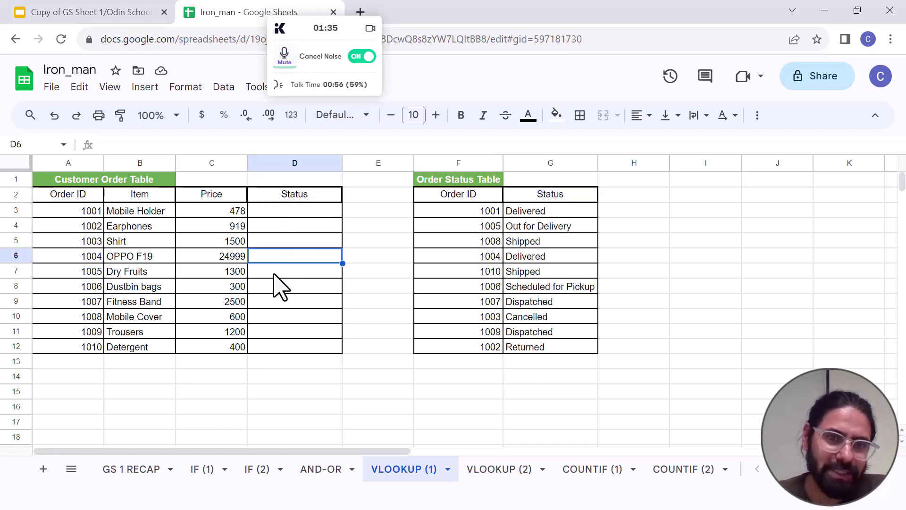
{"action": "left_click", "coordinate": [278, 273]}
{"action": "left_click", "coordinate": [277, 286]}
{"action": "left_click", "coordinate": [277, 302]}
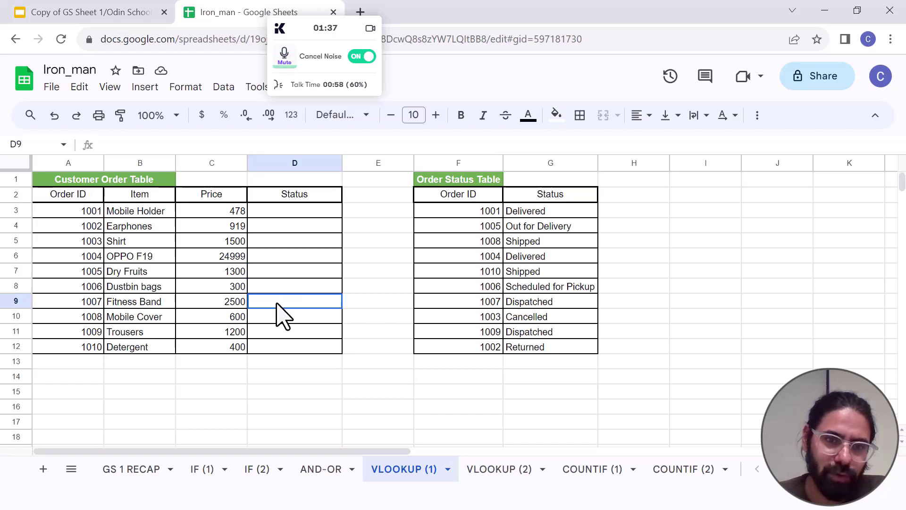
{"action": "left_click", "coordinate": [281, 317]}
{"action": "left_click", "coordinate": [283, 333]}
{"action": "left_click", "coordinate": [284, 346]}
{"action": "left_click", "coordinate": [289, 215]}
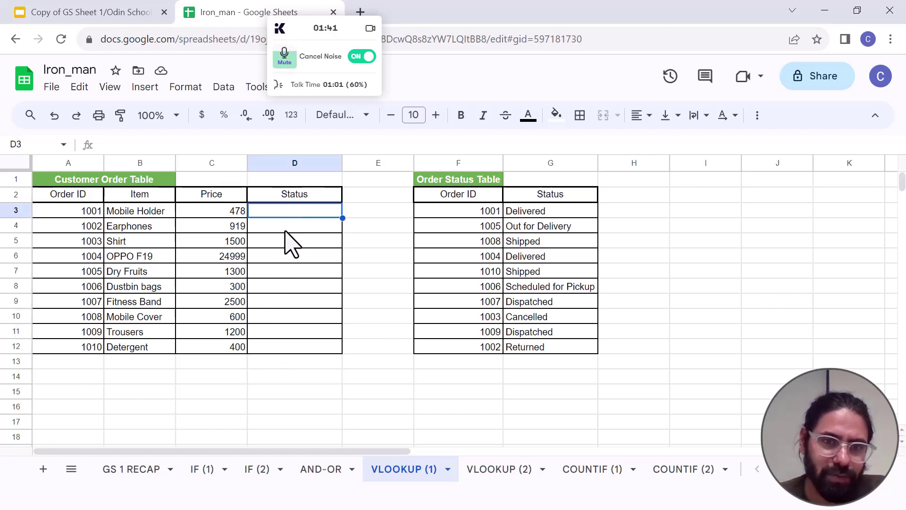
{"action": "left_click", "coordinate": [286, 230]}
{"action": "left_click", "coordinate": [287, 243]}
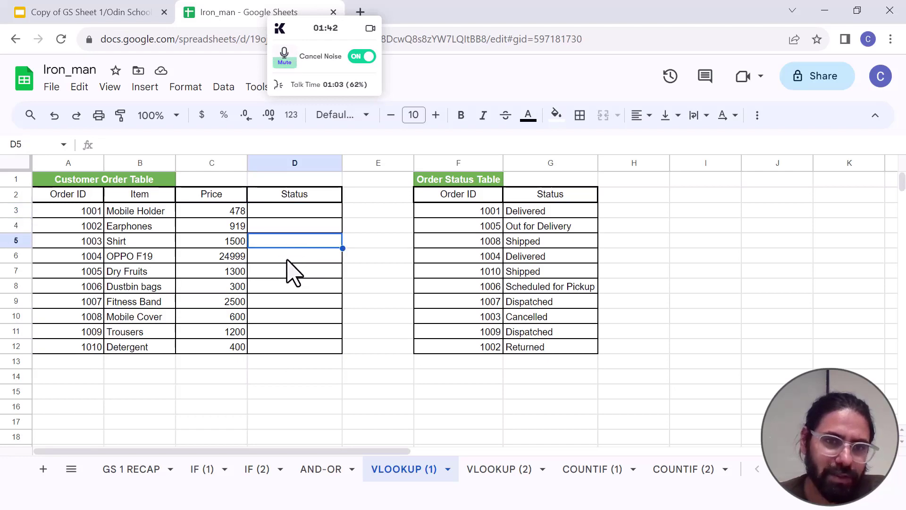
Start a VLOOKUP formula in D3 with the order ID in A3 as the search key
{"action": "left_click", "coordinate": [277, 213]}
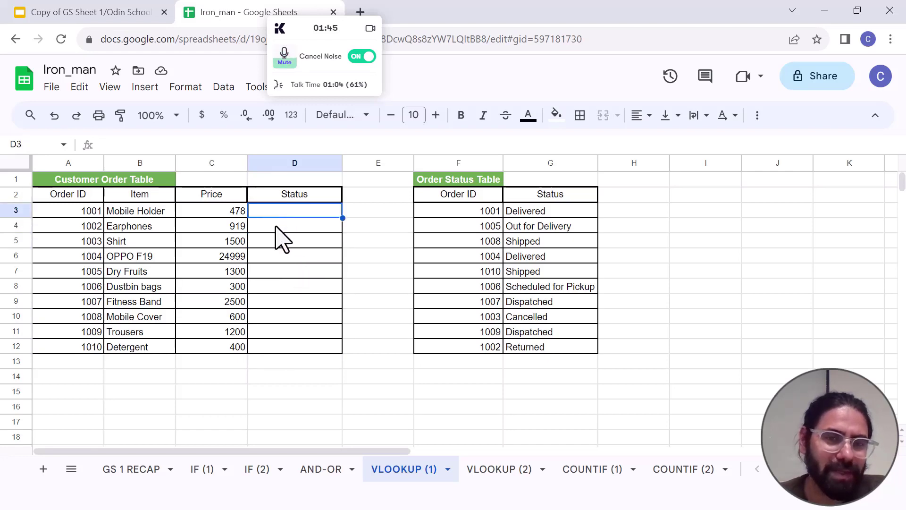
{"action": "type", "text": "=VLOOKUP("}
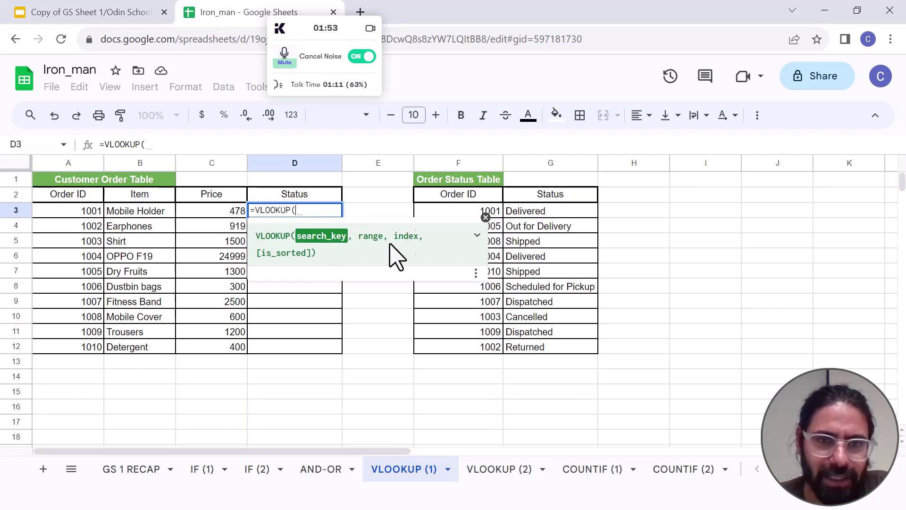
{"action": "left_click", "coordinate": [485, 217]}
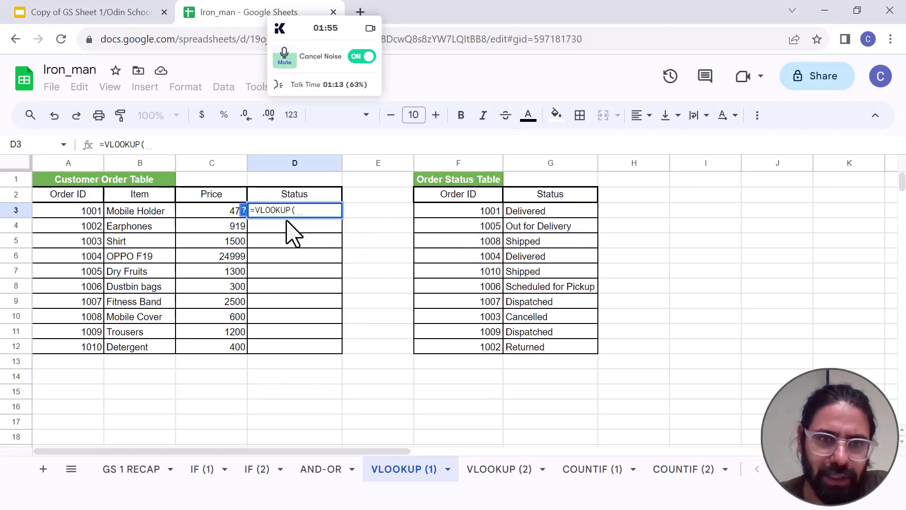
{"action": "left_click", "coordinate": [85, 215]}
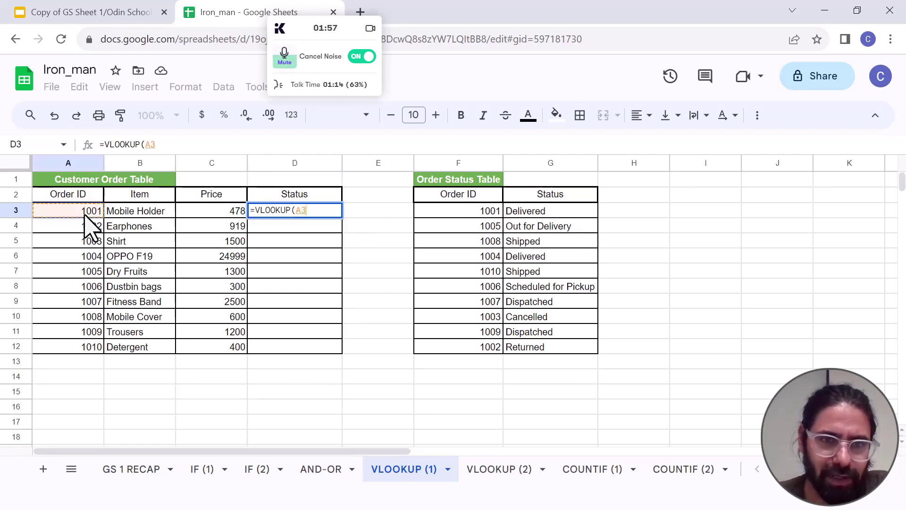
{"action": "type", "text": ","}
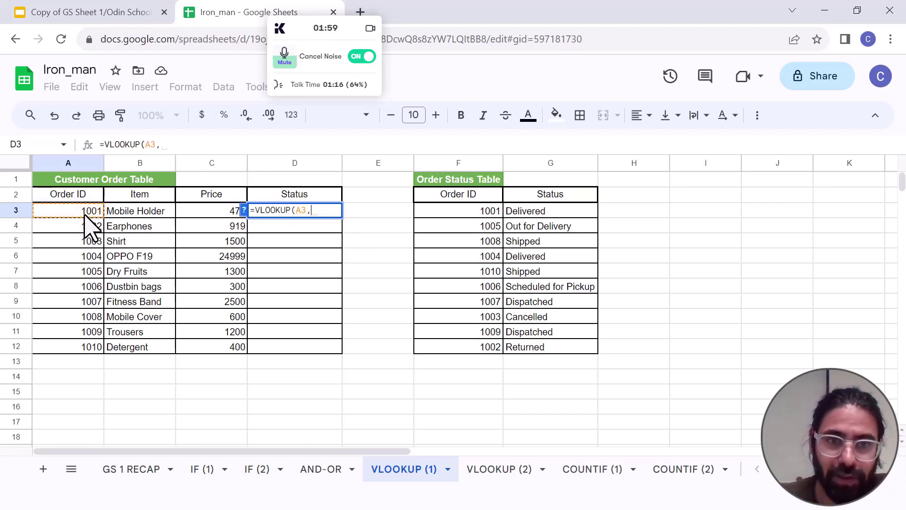
Give the VLOOKUP in D3 the Order Status Table as its range, locked as the absolute reference $F$2:$G$12
{"action": "left_click", "coordinate": [244, 211]}
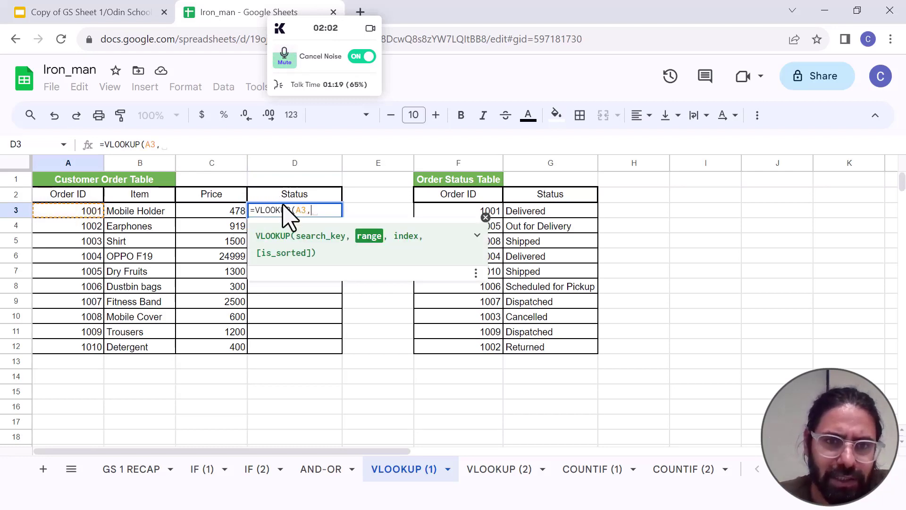
{"action": "left_click", "coordinate": [485, 217]}
{"action": "left_click_drag", "start_coordinate": [453, 199], "coordinate": [594, 352]}
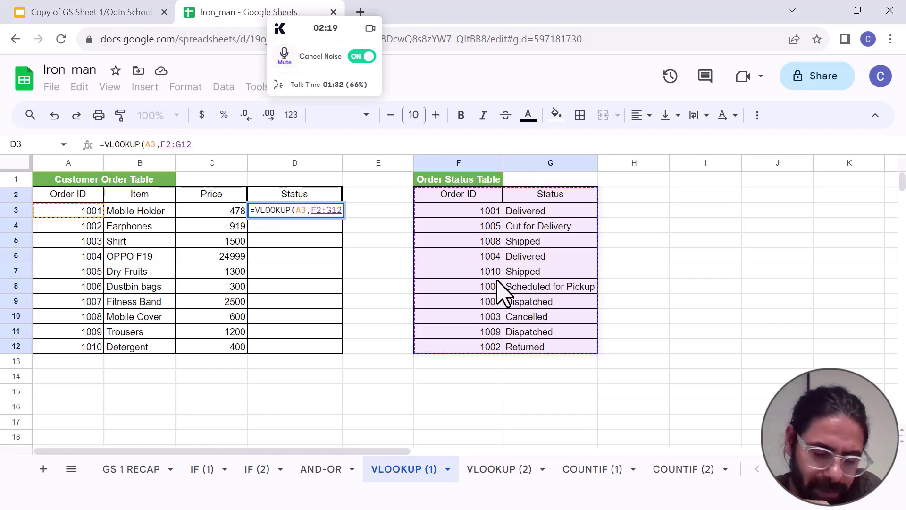
{"action": "key", "text": "F4"}
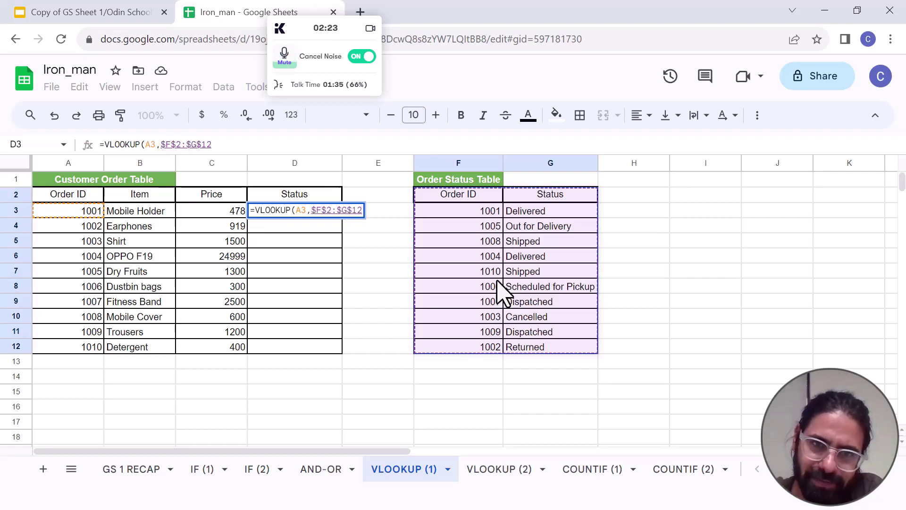
Finish the D3 VLOOKUP with column index 2 and exact match 0, and accept the suggested autofill for the remaining Status cells
{"action": "type", "text": ","}
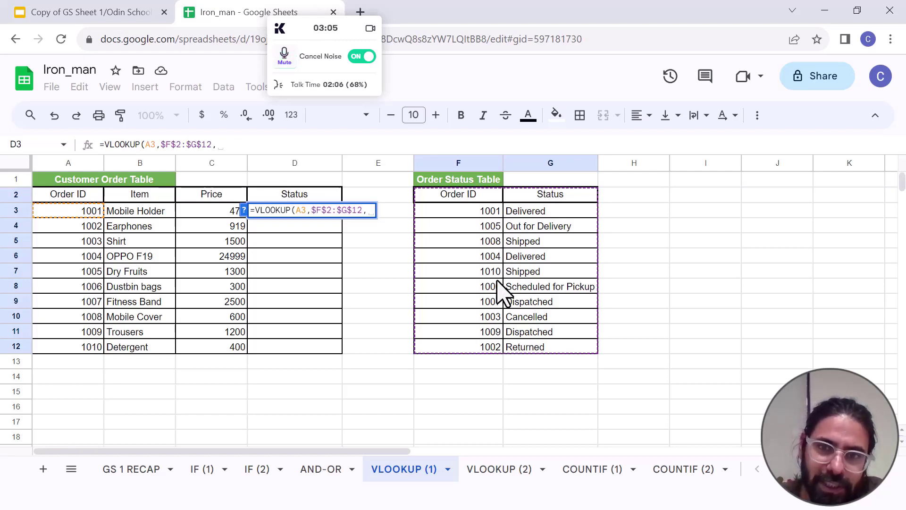
{"action": "type", "text": "2"}
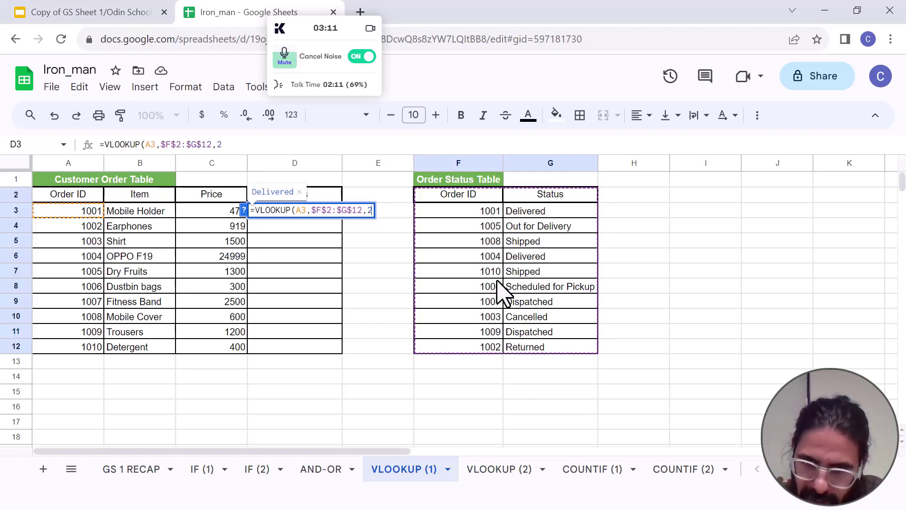
{"action": "type", "text": ",0"}
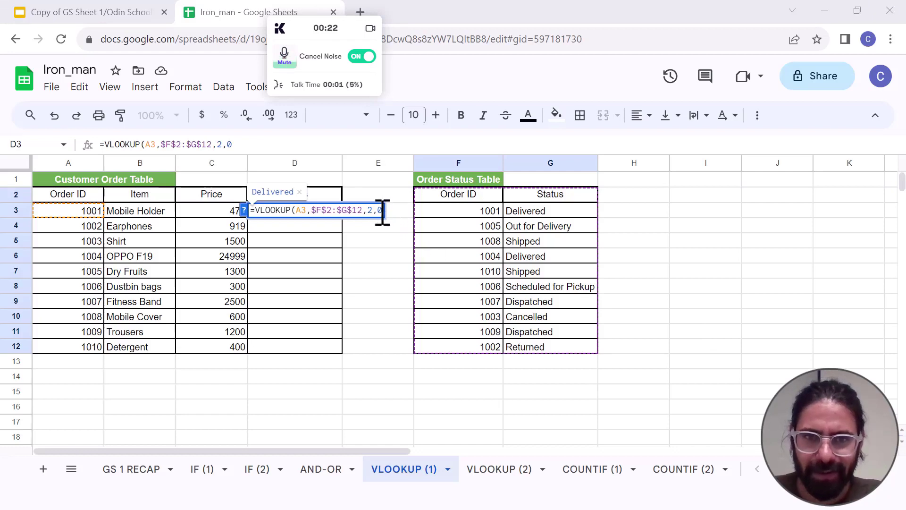
{"action": "key", "text": "Return"}
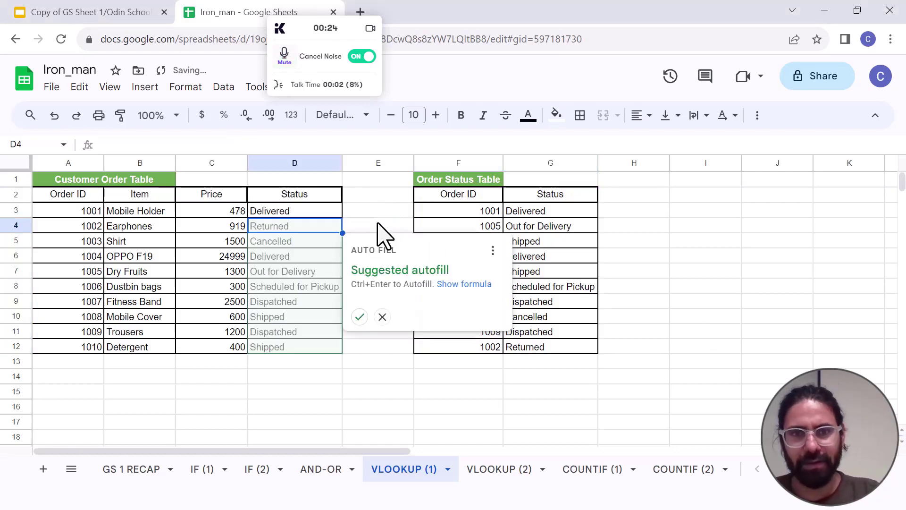
{"action": "left_click", "coordinate": [359, 316]}
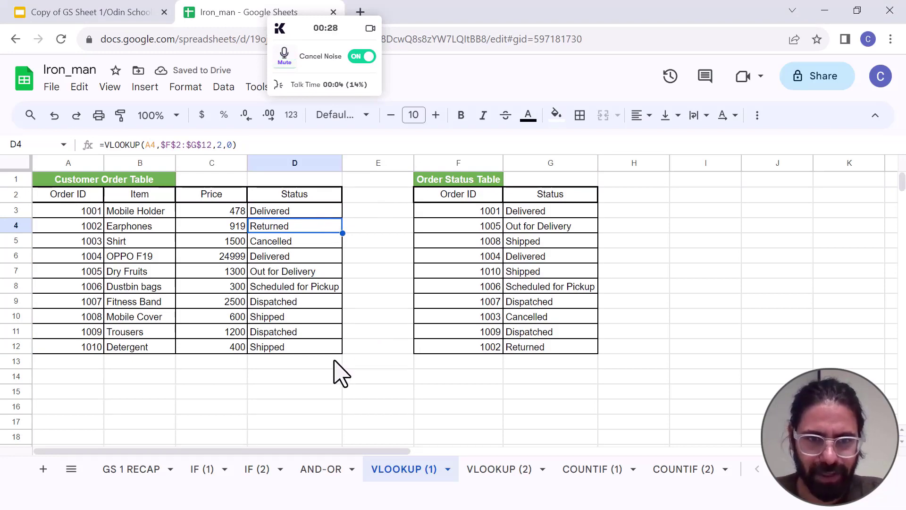
Review the VLOOKUP formulas in Status cells D3 to D7 of the Customer Order Table
{"action": "left_click", "coordinate": [315, 216]}
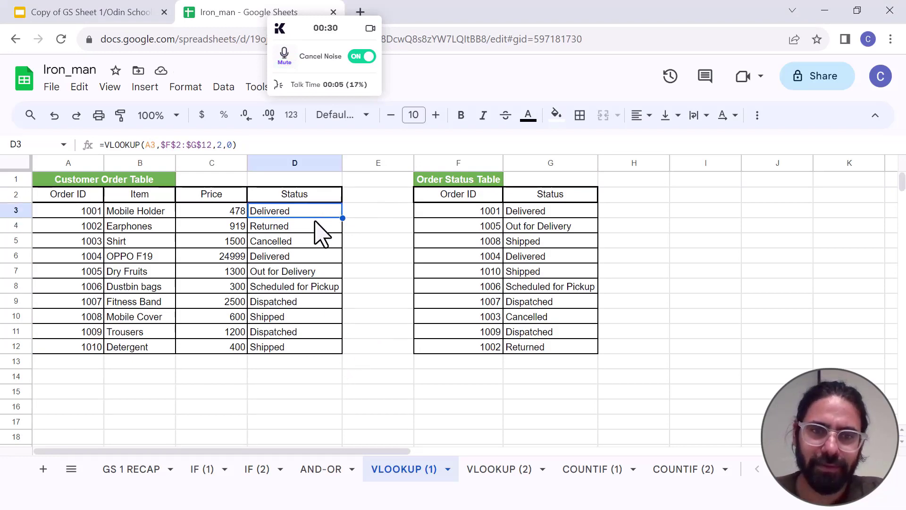
{"action": "key", "text": "Down"}
{"action": "key", "text": "Down"}
{"action": "key", "text": "Down"}
{"action": "key", "text": "Down"}
{"action": "key", "text": "Up"}
{"action": "key", "text": "Up"}
{"action": "key", "text": "Up"}
{"action": "key", "text": "Up"}
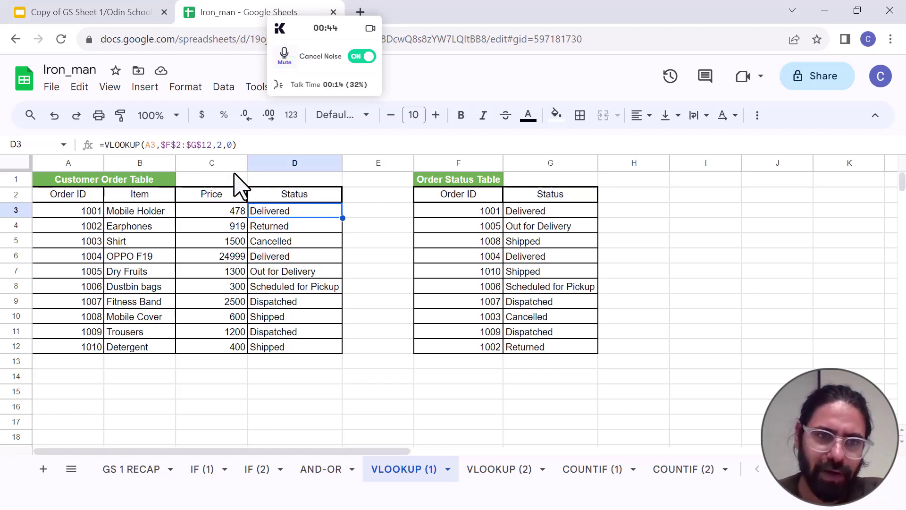
Compare the order IDs and statuses in the Order Status Table with the looked-up values in the Customer Order Table
{"action": "left_click", "coordinate": [84, 214]}
{"action": "left_click", "coordinate": [445, 223]}
{"action": "left_click", "coordinate": [552, 213]}
{"action": "left_click", "coordinate": [484, 230]}
{"action": "left_click", "coordinate": [532, 241]}
{"action": "left_click", "coordinate": [487, 259]}
{"action": "left_click", "coordinate": [479, 287]}
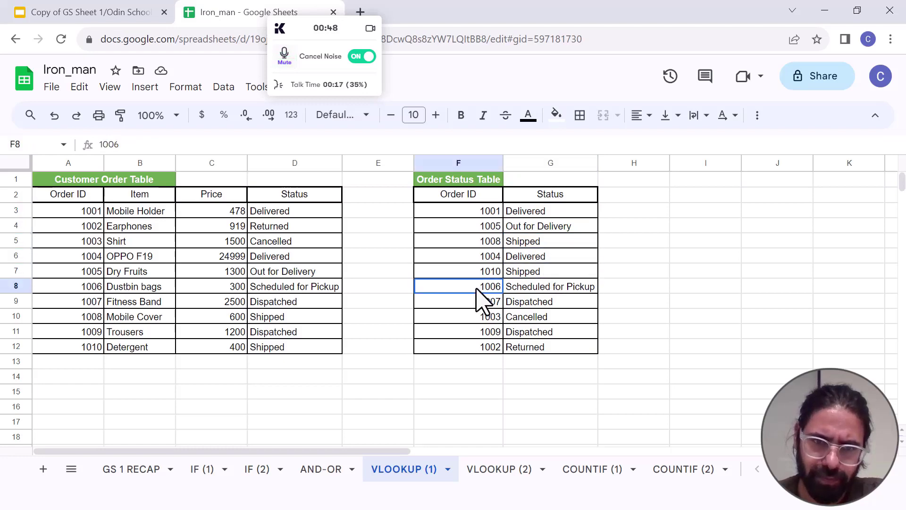
{"action": "left_click", "coordinate": [316, 216]}
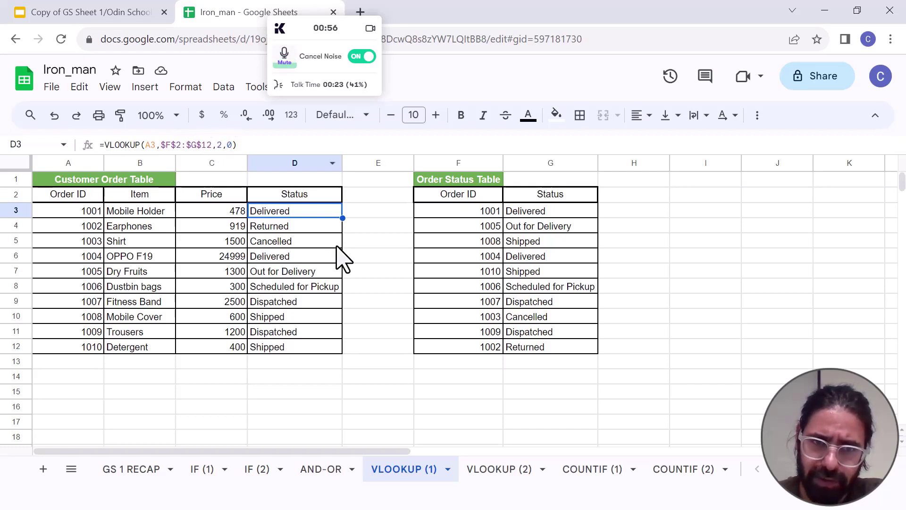
{"action": "left_click", "coordinate": [306, 241]}
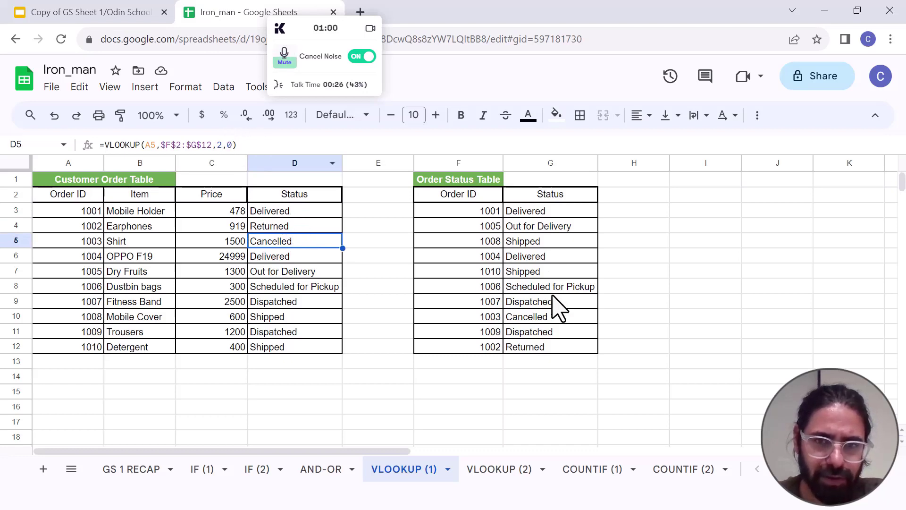
On the VLOOKUP (2) sheet, apply the Number format to the Campaign Report's Difference column D
{"action": "left_click", "coordinate": [501, 469]}
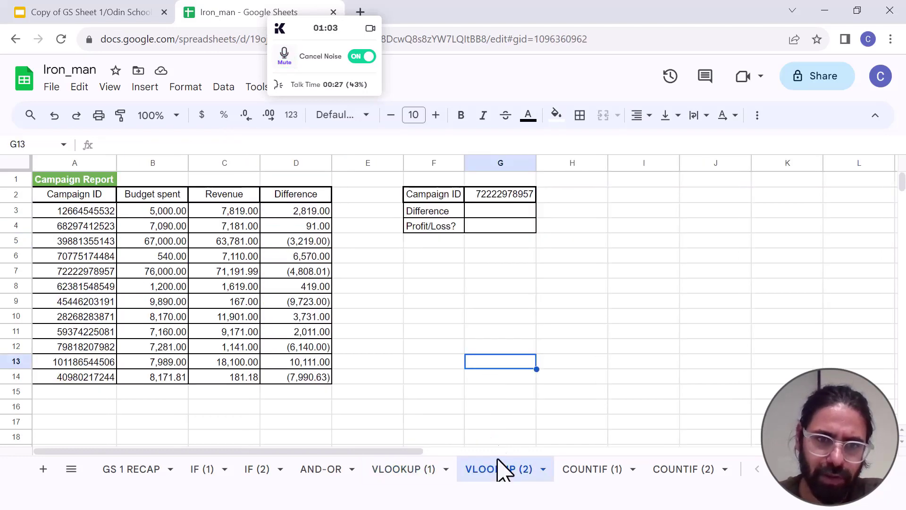
{"action": "left_click", "coordinate": [491, 199]}
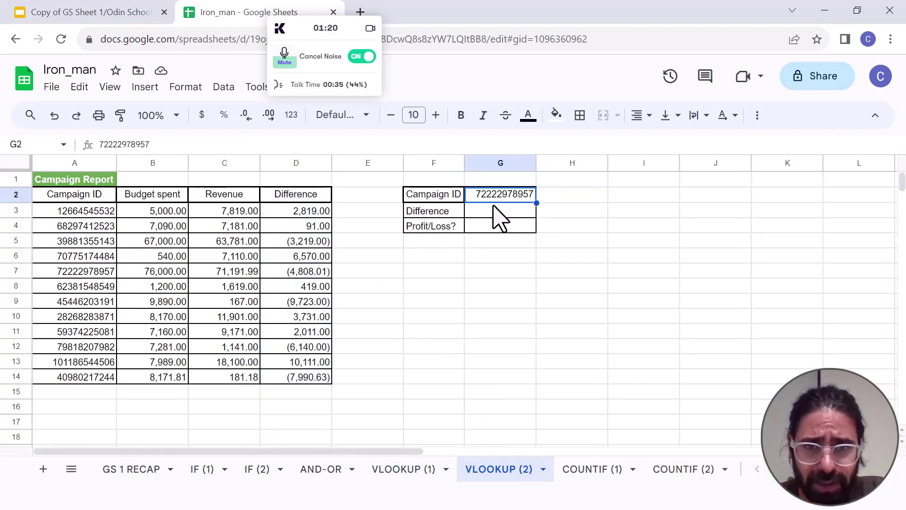
{"action": "left_click", "coordinate": [496, 218]}
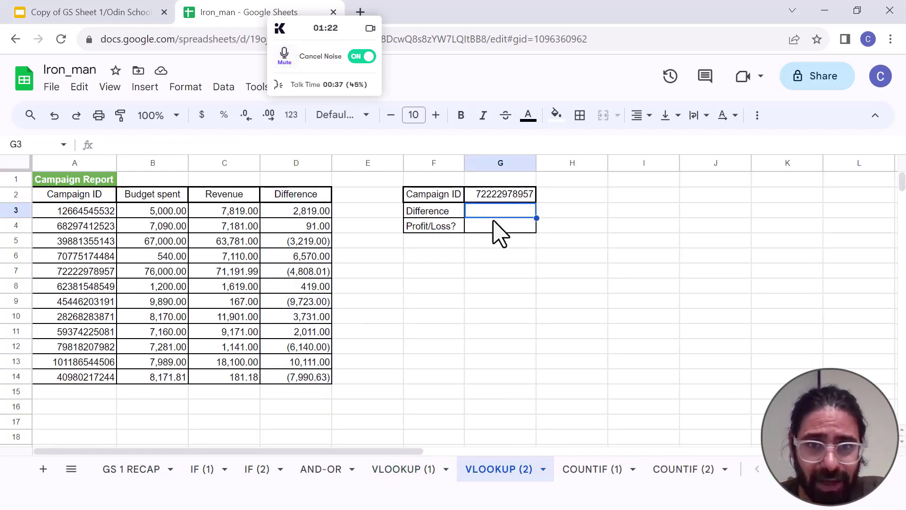
{"action": "left_click", "coordinate": [500, 237]}
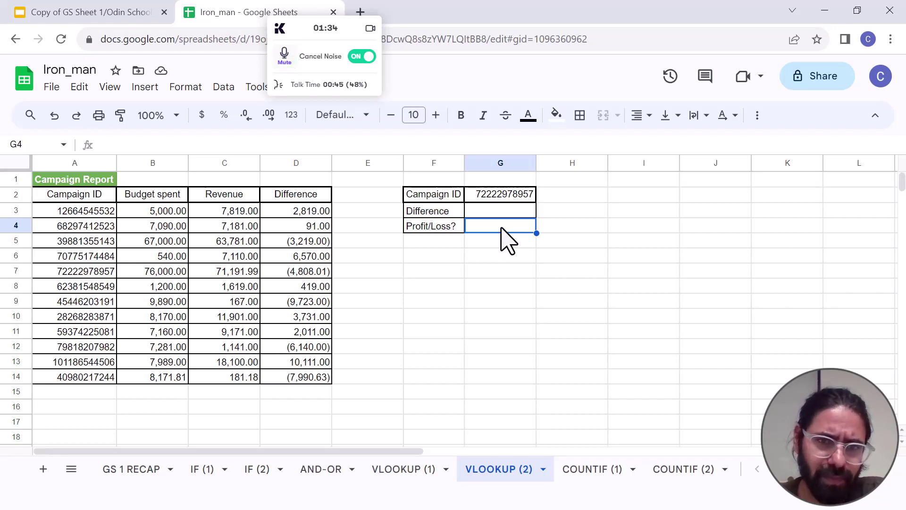
{"action": "left_click", "coordinate": [285, 160]}
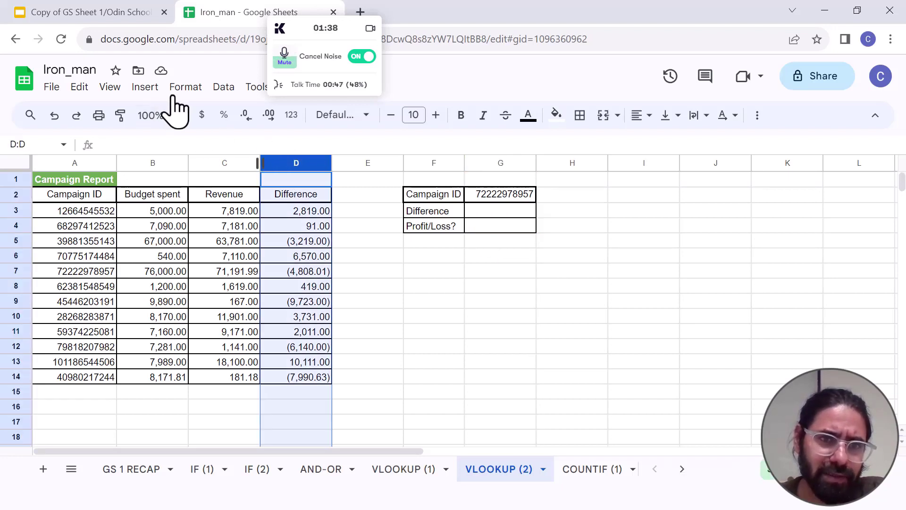
{"action": "left_click", "coordinate": [184, 87]}
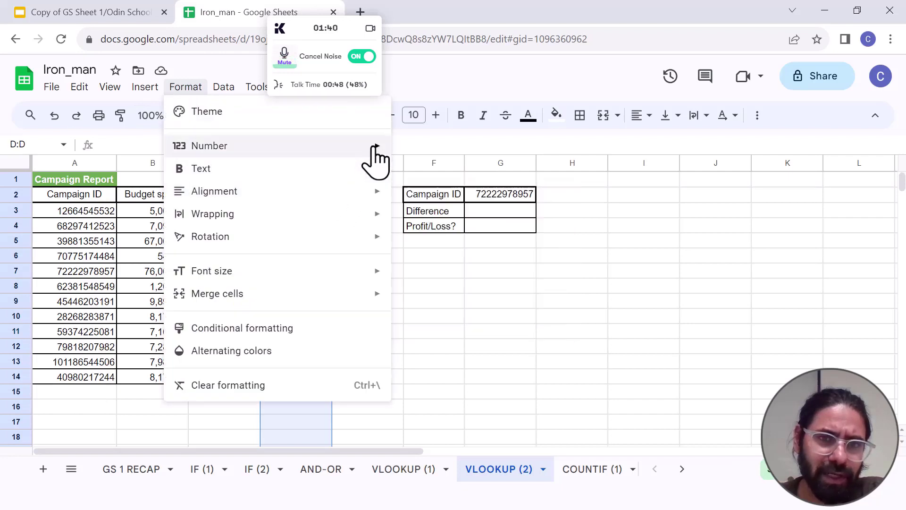
{"action": "mouse_move", "coordinate": [376, 158]}
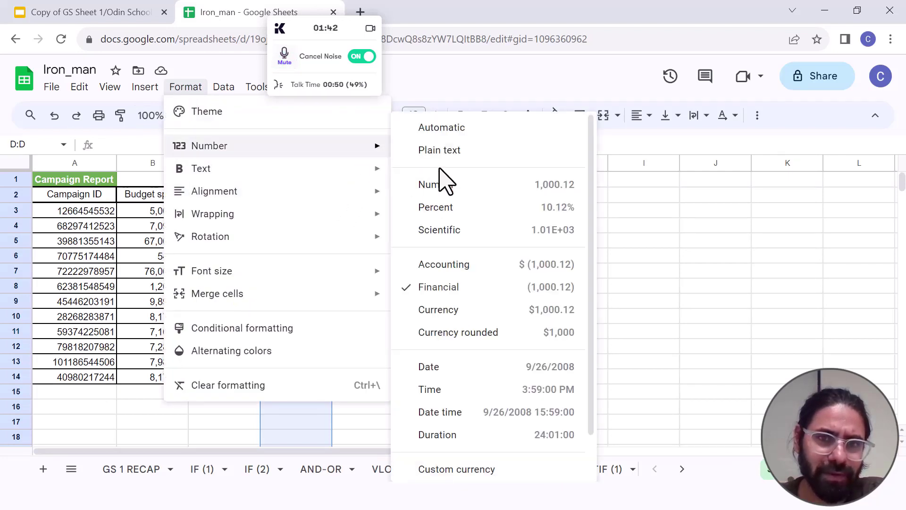
{"action": "left_click", "coordinate": [428, 185]}
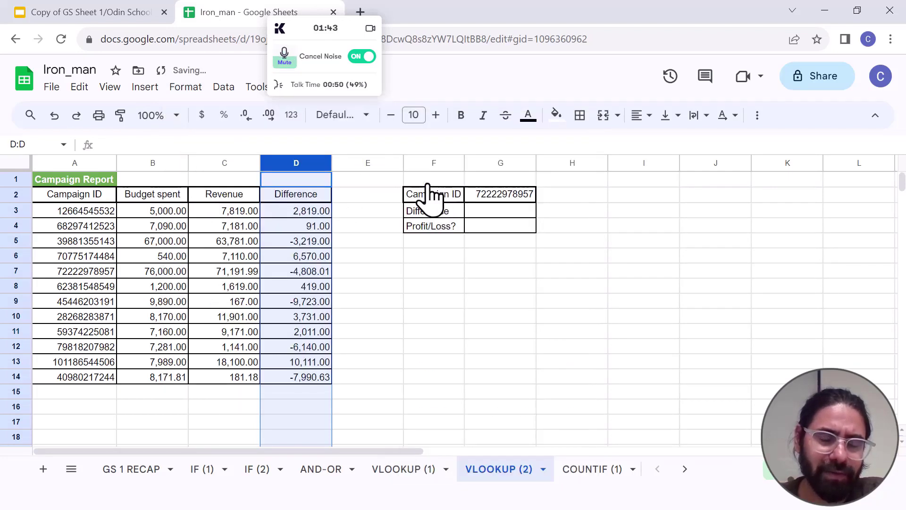
Enter =VLOOKUP(G2,$A$2:$D$14,4,0) in G3 to return the Difference for the Campaign ID in G2
{"action": "left_click", "coordinate": [503, 212]}
{"action": "type", "text": "=vl"}
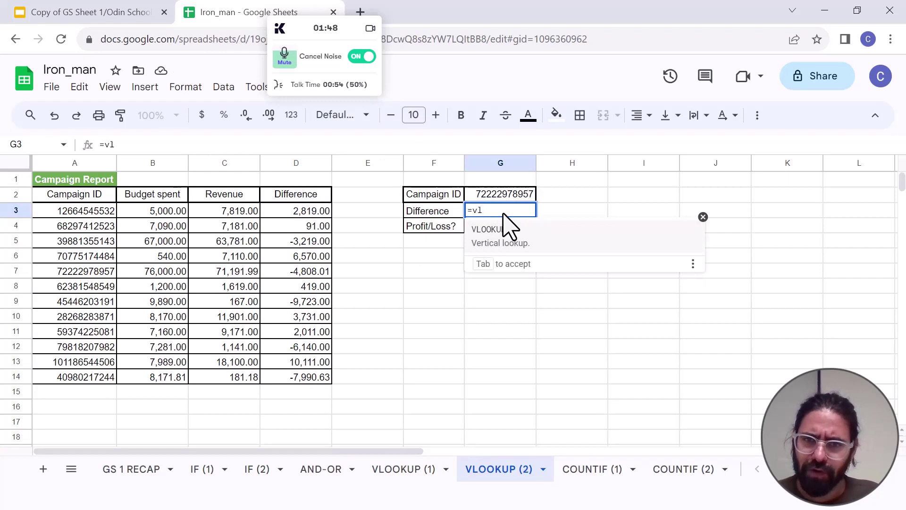
{"action": "key", "text": "Tab"}
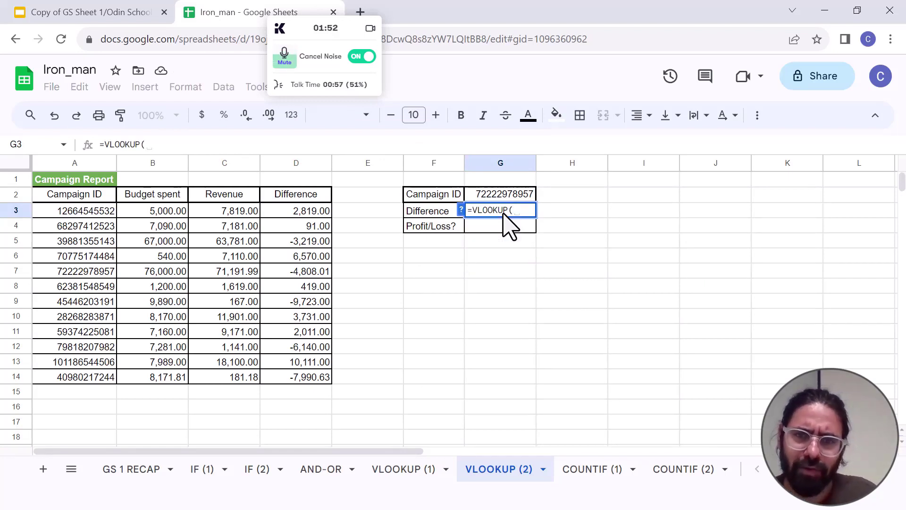
{"action": "left_click", "coordinate": [501, 195]}
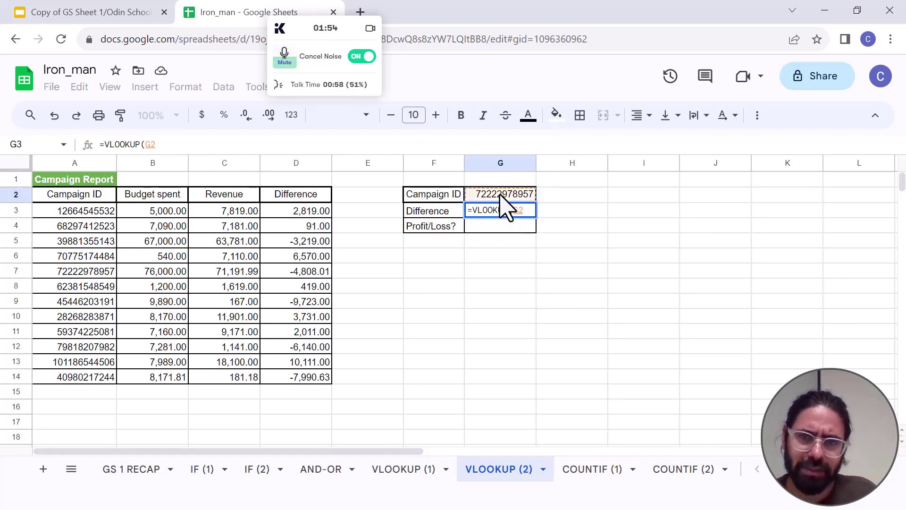
{"action": "type", "text": ","}
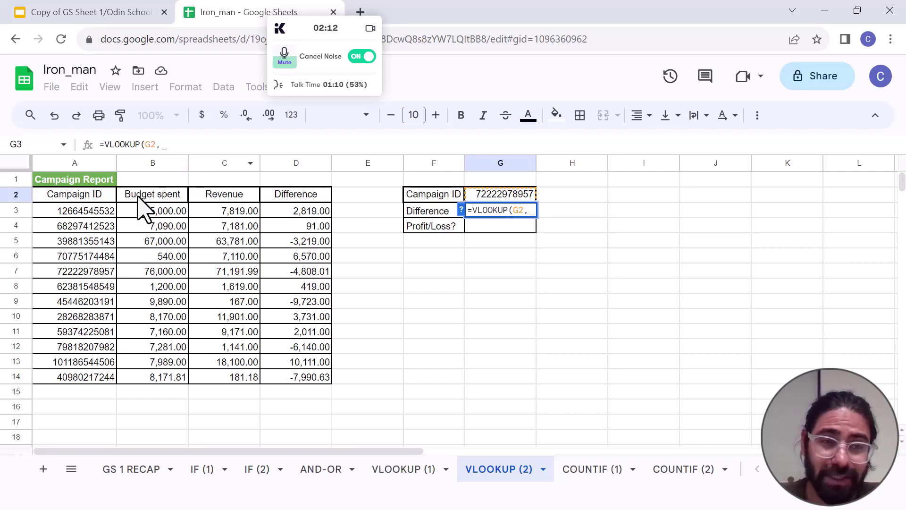
{"action": "left_click_drag", "start_coordinate": [62, 198], "coordinate": [321, 384]}
{"action": "key", "text": "F4"}
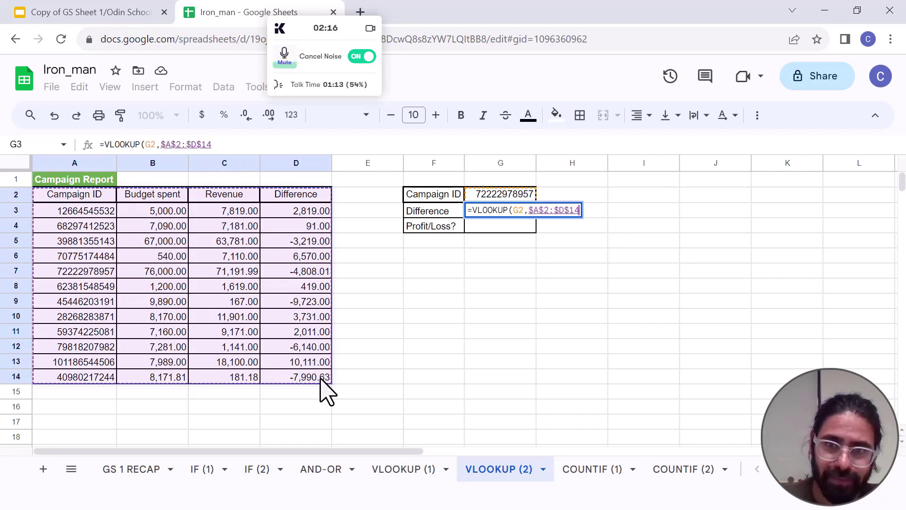
{"action": "type", "text": ","}
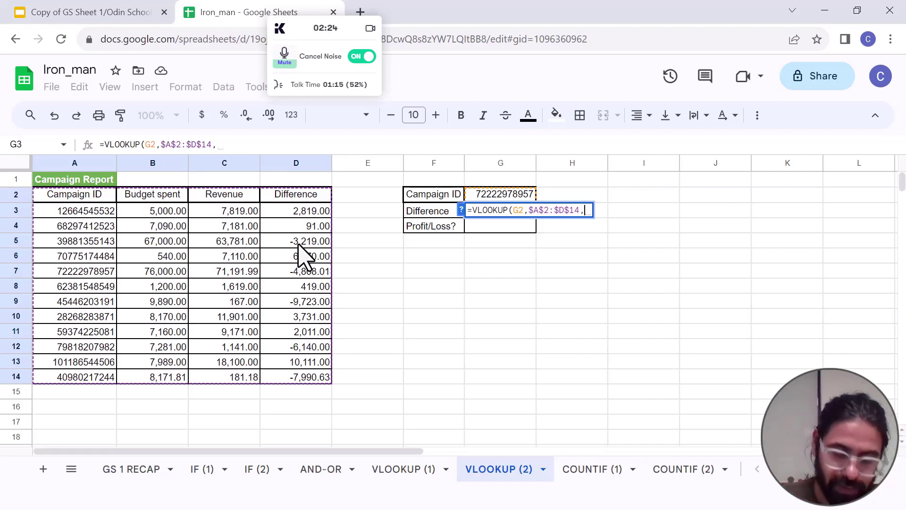
{"action": "type", "text": "4,"}
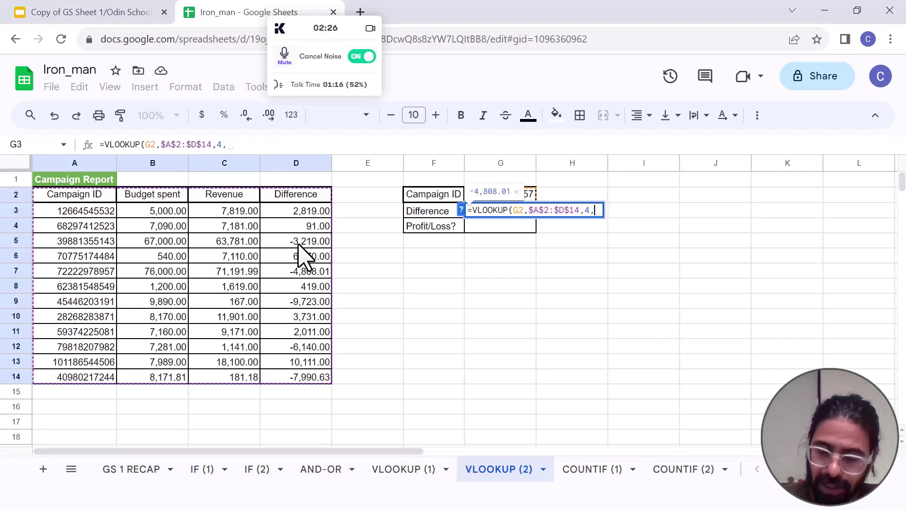
{"action": "type", "text": "0"}
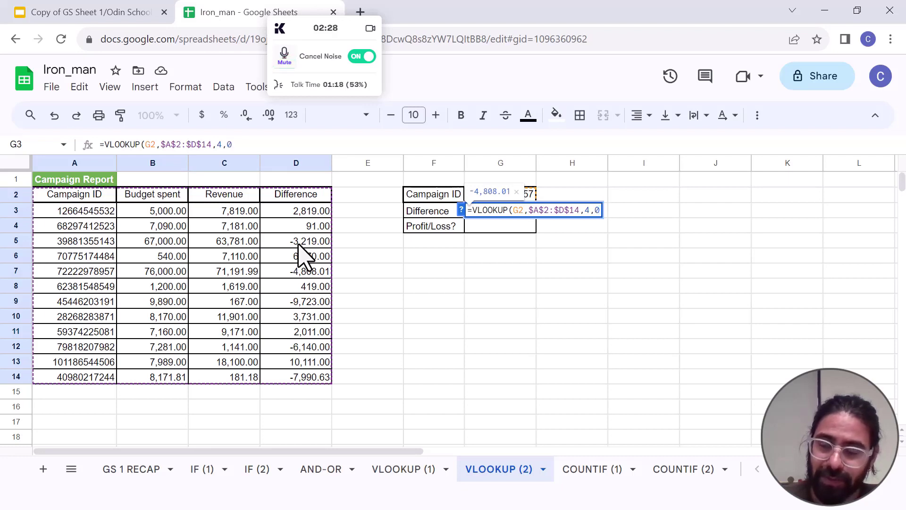
{"action": "key", "text": "Return"}
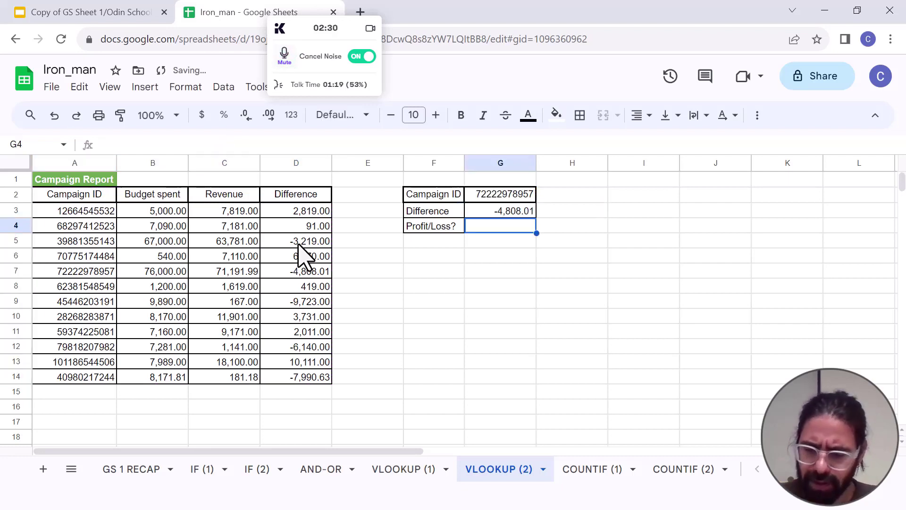
Enter =IF(G3>0,"Profit","Loss") in G4 to classify the campaign's Difference
{"action": "type", "text": "=if"}
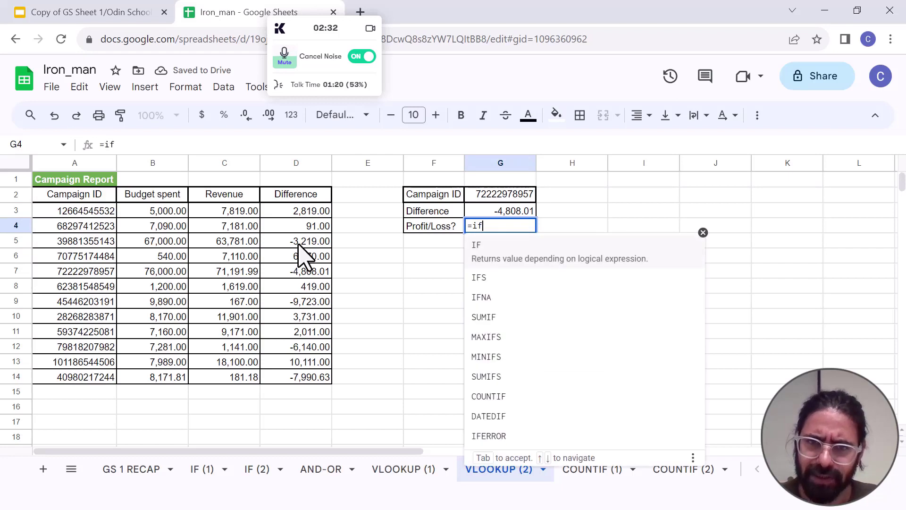
{"action": "key", "text": "Tab"}
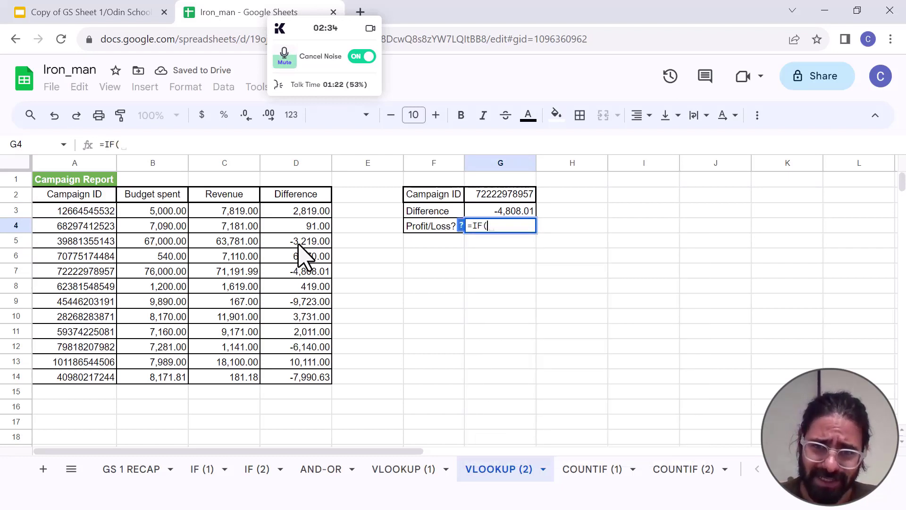
{"action": "left_click", "coordinate": [486, 213]}
{"action": "type", "text": ">"}
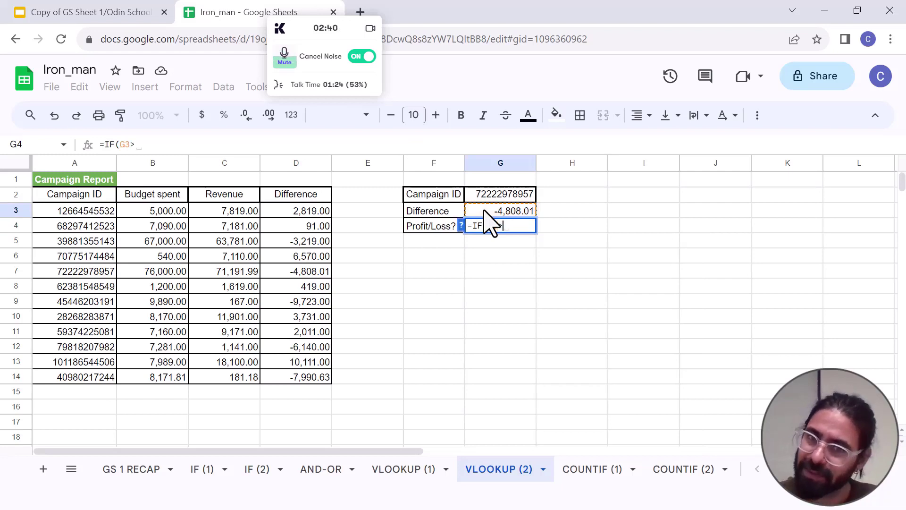
{"action": "type", "text": "0,"}
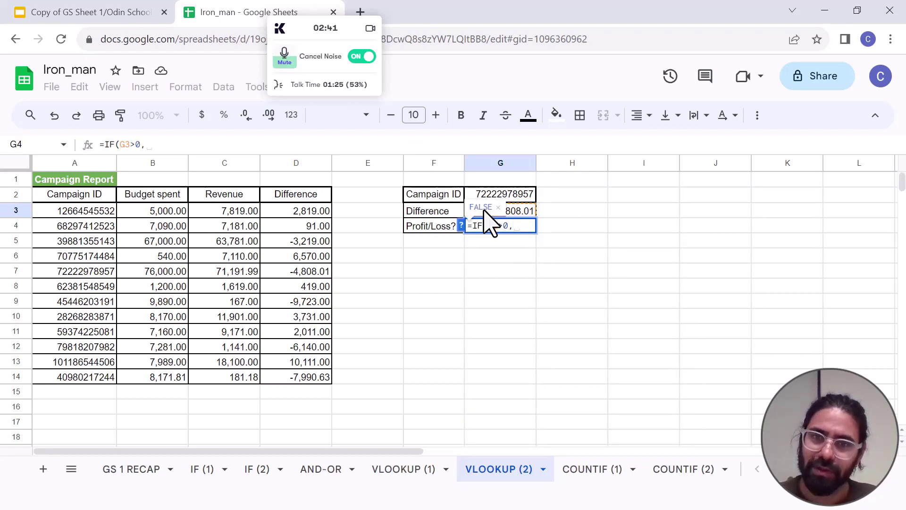
{"action": "type", "text": "\"\""}
{"action": "type", "text": "Profit"}
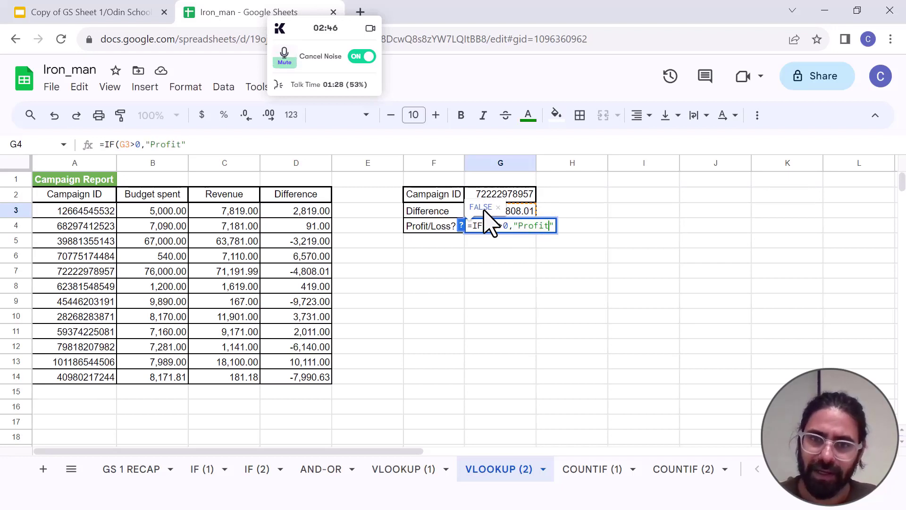
{"action": "type", "text": ",\"\""}
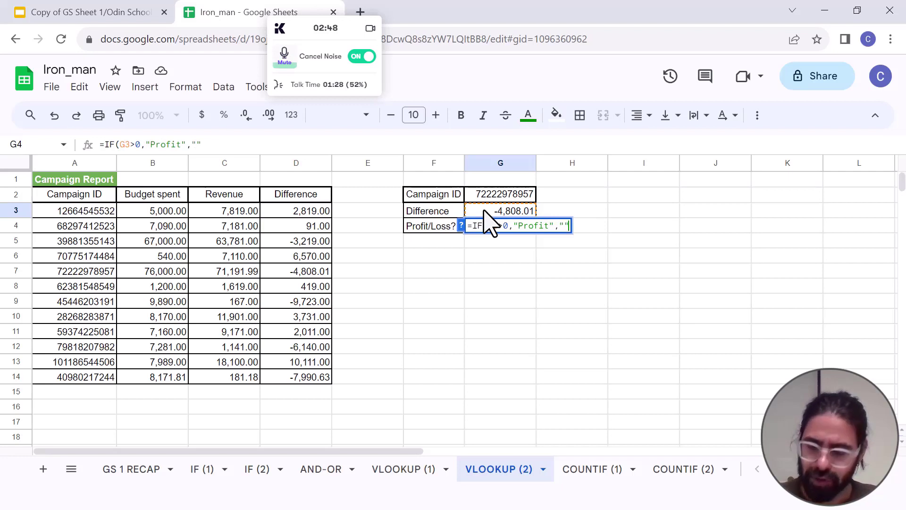
{"action": "type", "text": "Loss"}
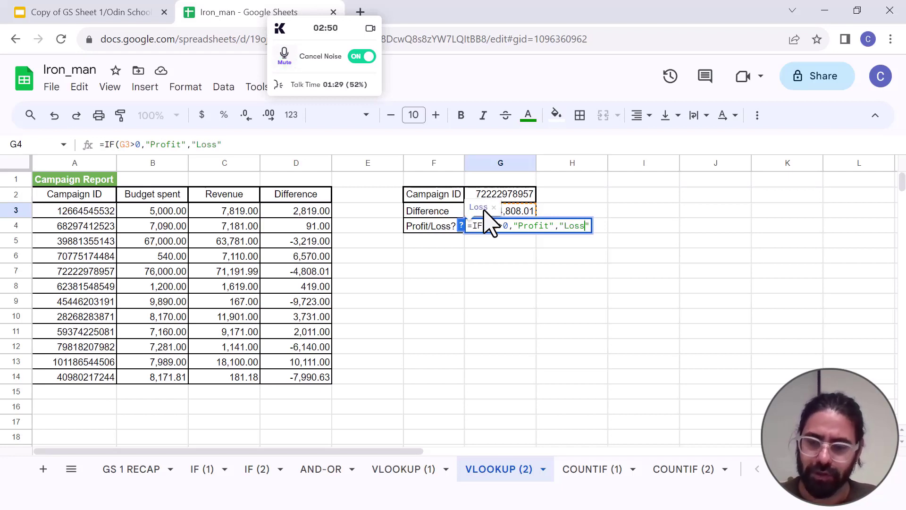
{"action": "key", "text": "Return"}
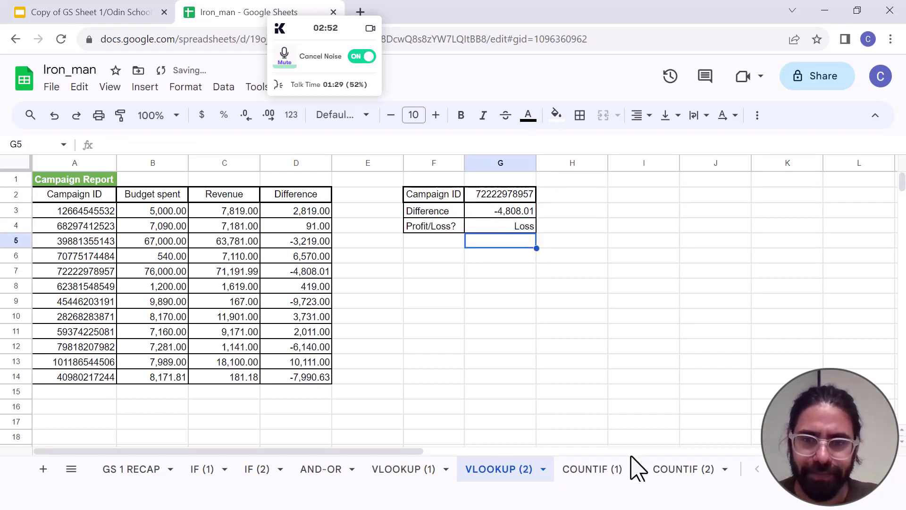
On the COUNTIF (1) sheet, examine the Marketing entries in the Team column B
{"action": "left_click", "coordinate": [599, 469]}
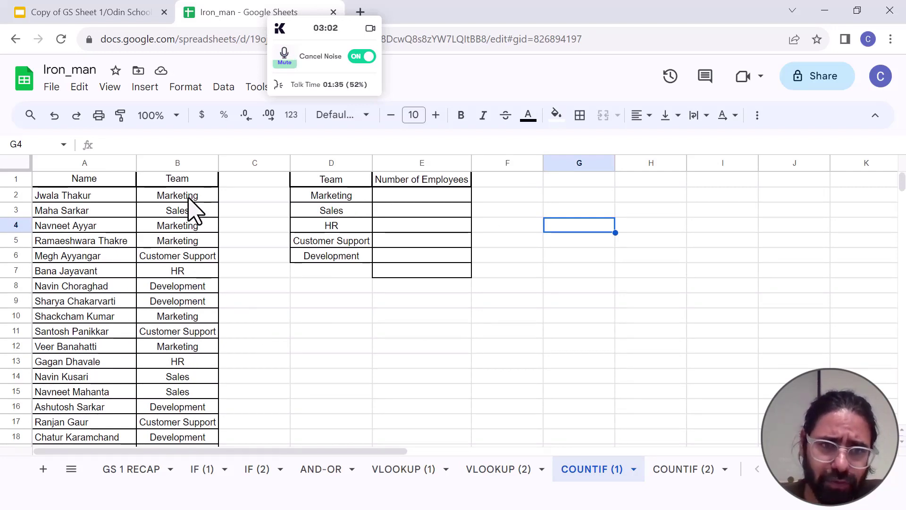
{"action": "left_click", "coordinate": [401, 195]}
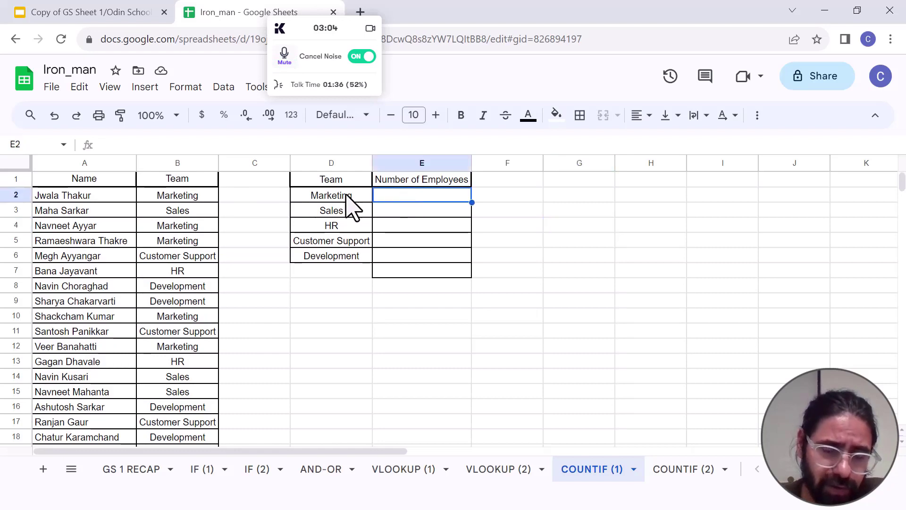
{"action": "left_click", "coordinate": [155, 160]}
{"action": "left_click", "coordinate": [163, 197]}
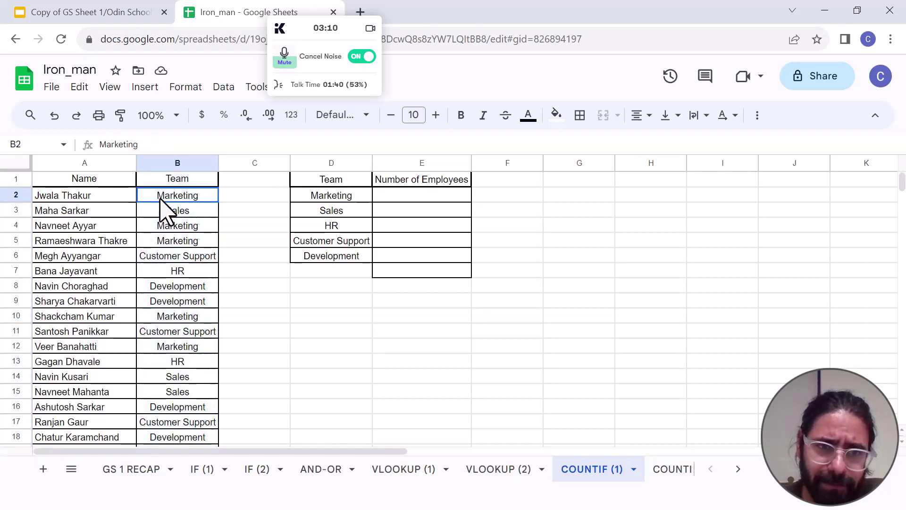
{"action": "left_click", "coordinate": [171, 227]}
{"action": "left_click", "coordinate": [167, 244]}
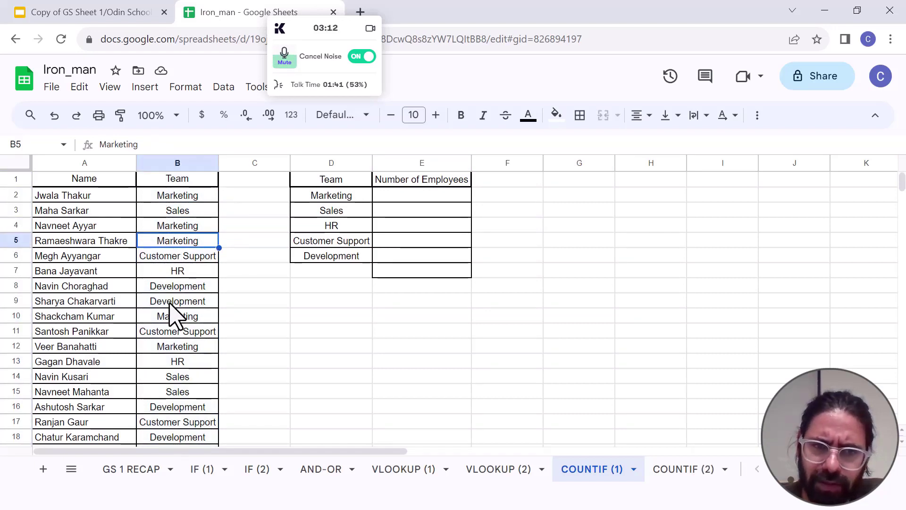
{"action": "left_click", "coordinate": [168, 317]}
{"action": "left_click", "coordinate": [175, 348]}
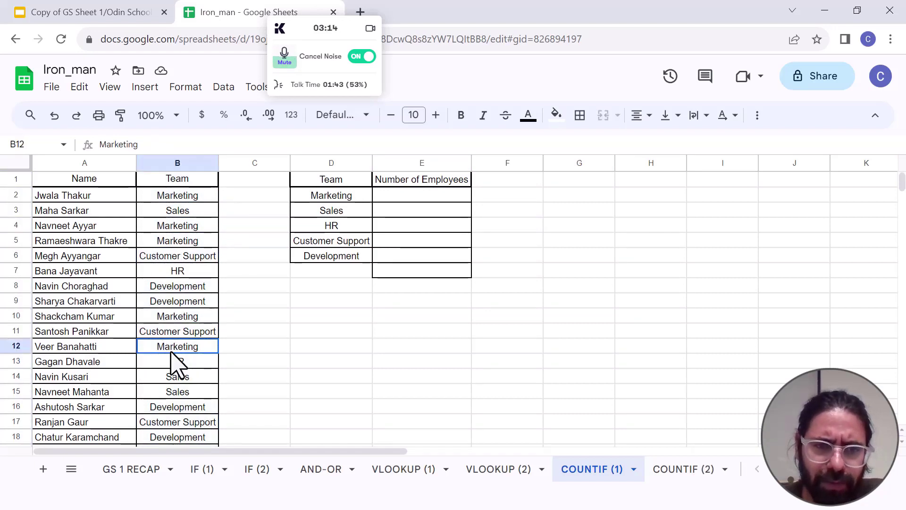
{"action": "scroll", "coordinate": [178, 420], "scroll_direction": "down", "scroll_amount": 2}
{"action": "scroll", "coordinate": [167, 405], "scroll_direction": "up", "scroll_amount": 2}
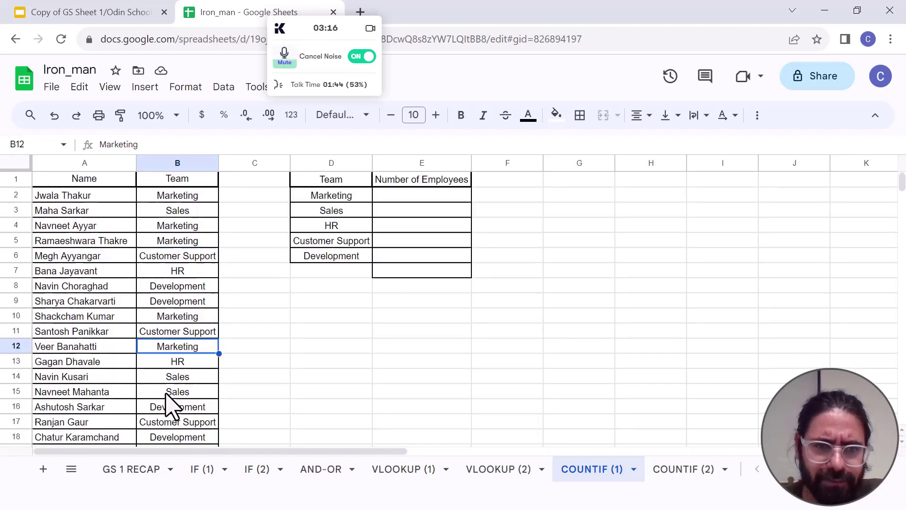
{"action": "left_click", "coordinate": [168, 314]}
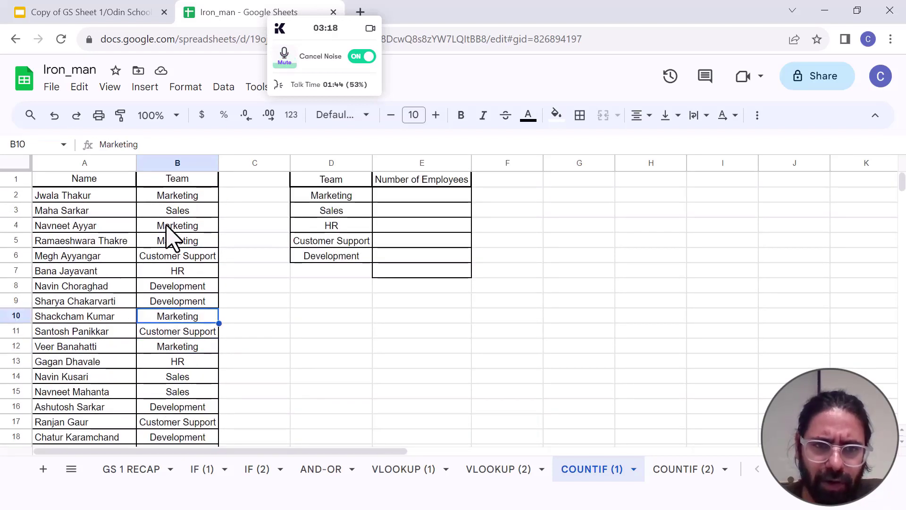
Compare the entries of the different teams in column B with the empty Number of Employees cells in column E
{"action": "left_click", "coordinate": [174, 225]}
{"action": "left_click", "coordinate": [177, 196]}
{"action": "left_click", "coordinate": [172, 213]}
{"action": "left_click", "coordinate": [174, 242]}
{"action": "left_click", "coordinate": [176, 286]}
{"action": "left_click", "coordinate": [179, 332]}
{"action": "left_click", "coordinate": [182, 376]}
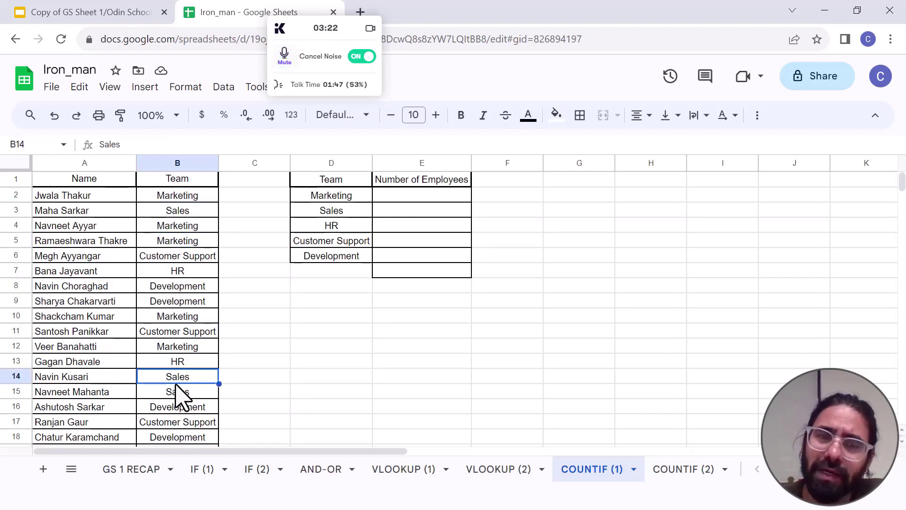
{"action": "left_click", "coordinate": [172, 282]}
{"action": "left_click", "coordinate": [172, 277]}
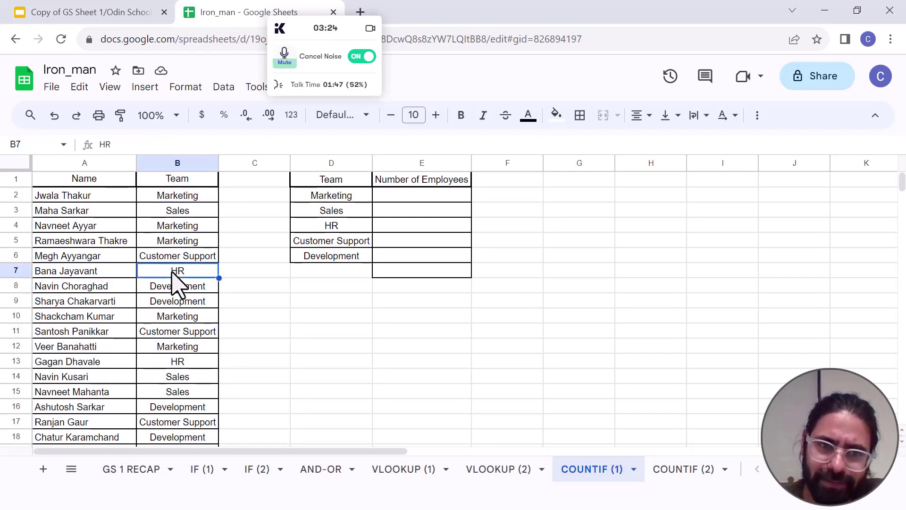
{"action": "scroll", "coordinate": [174, 342], "scroll_direction": "down", "scroll_amount": 2}
{"action": "scroll", "coordinate": [178, 330], "scroll_direction": "up", "scroll_amount": 2}
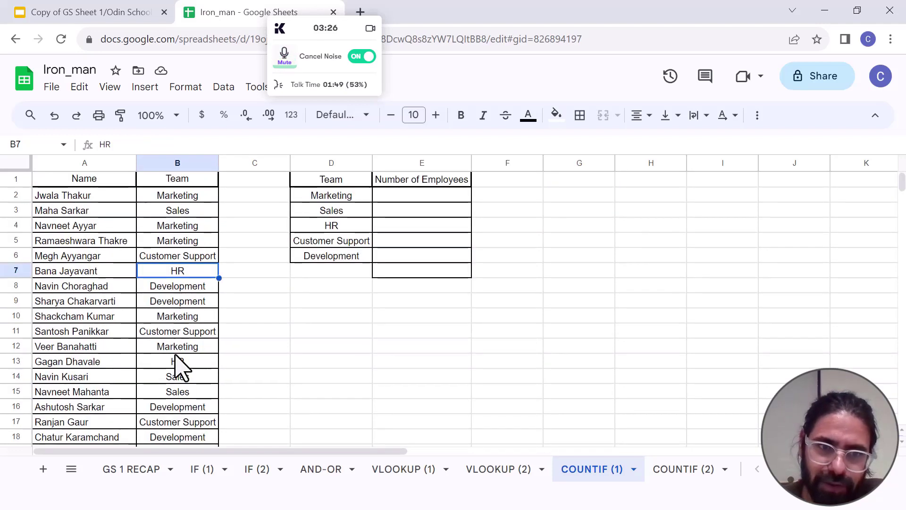
{"action": "left_click", "coordinate": [182, 377]}
{"action": "left_click", "coordinate": [180, 390]}
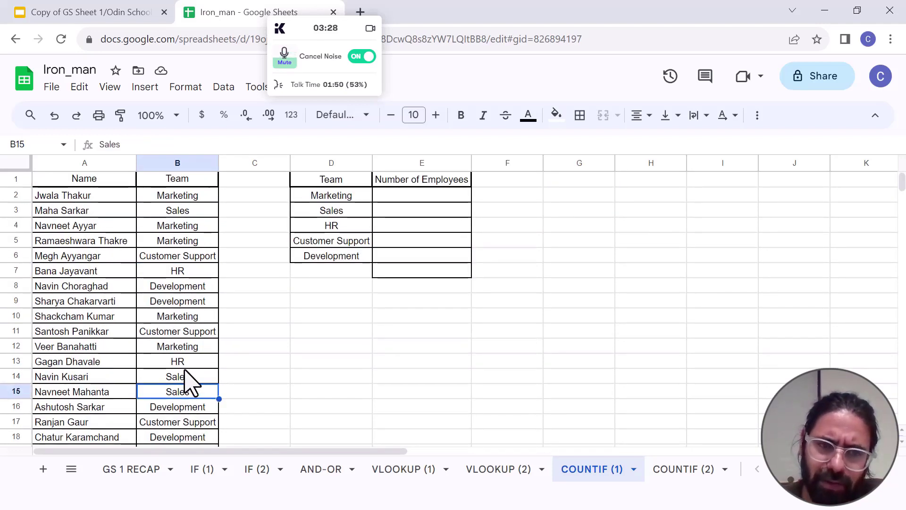
{"action": "left_click", "coordinate": [182, 363]}
{"action": "left_click", "coordinate": [439, 197]}
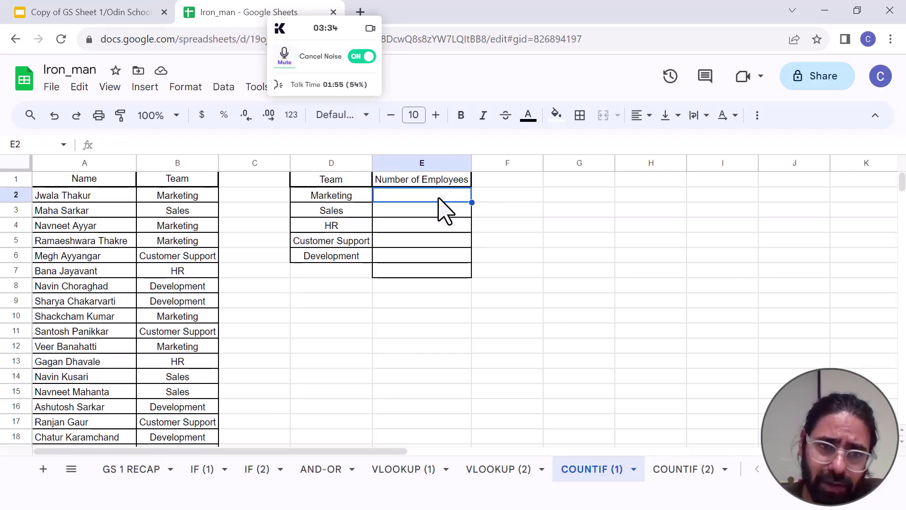
{"action": "left_click", "coordinate": [439, 208]}
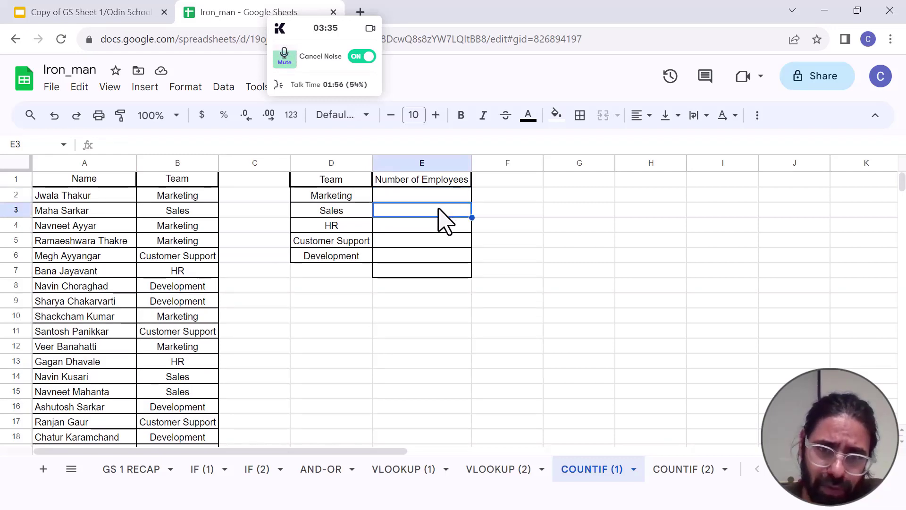
{"action": "left_click", "coordinate": [151, 211]}
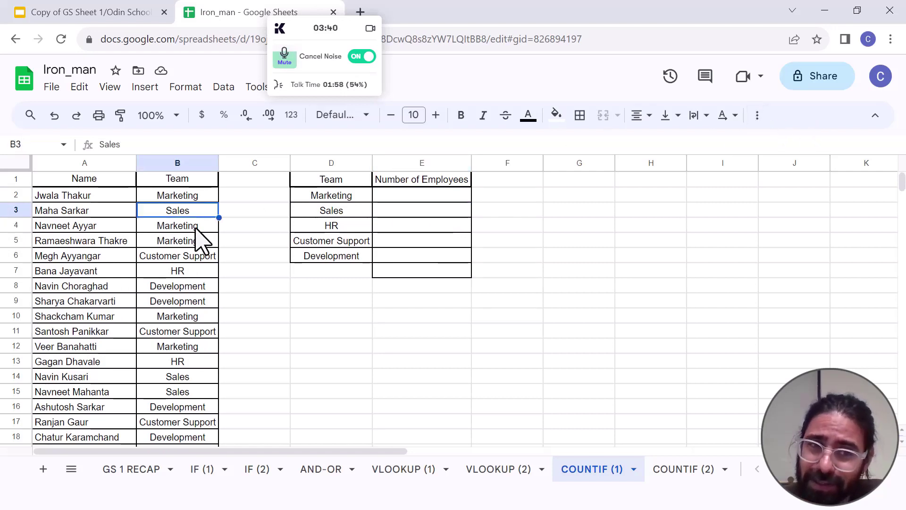
Enter =COUNTIF(B:B,"Marketing") in E2 to count the Marketing team's employees
{"action": "left_click", "coordinate": [427, 198]}
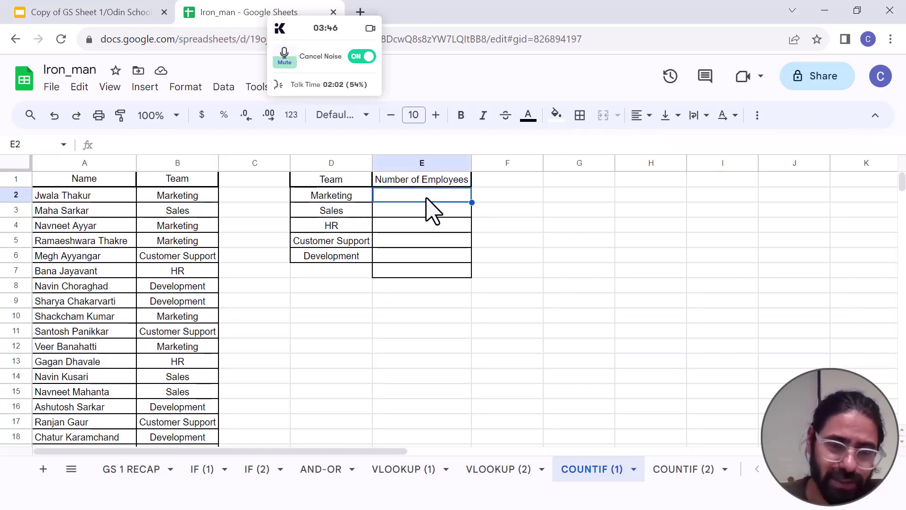
{"action": "type", "text": "=countif"}
{"action": "key", "text": "Tab"}
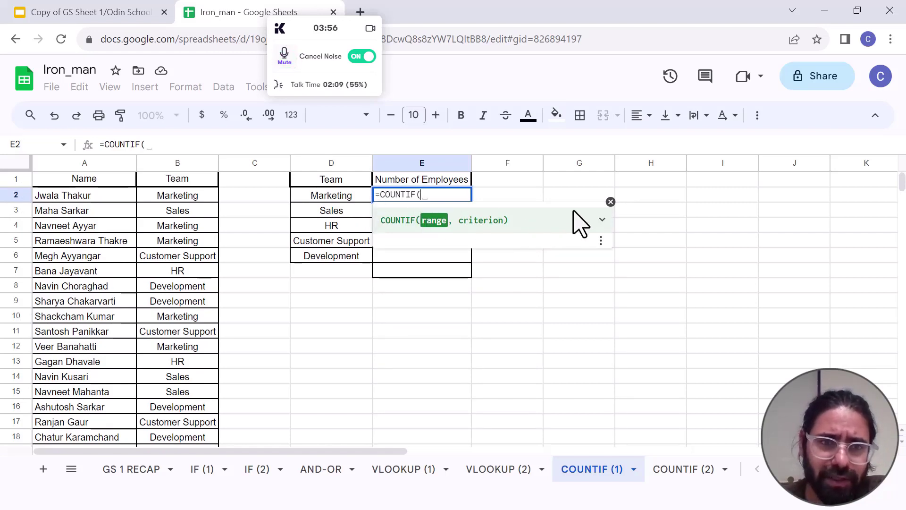
{"action": "left_click", "coordinate": [187, 164]}
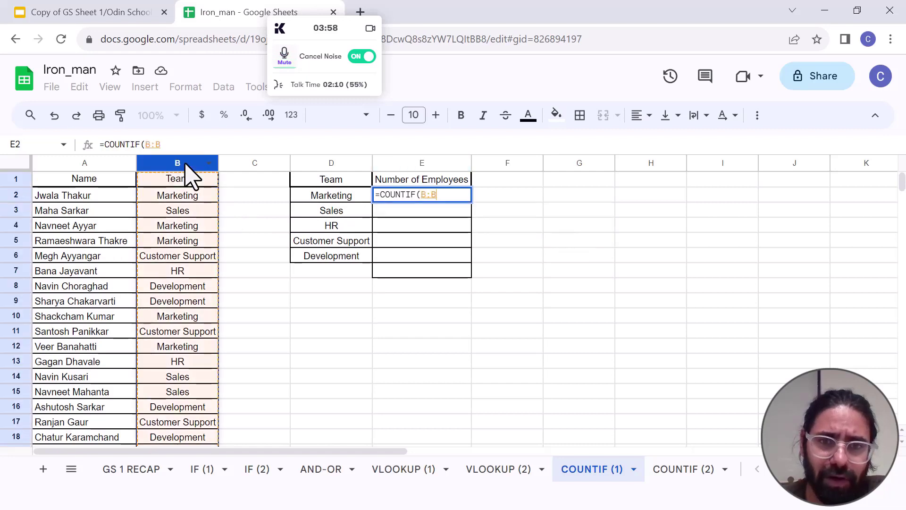
{"action": "type", "text": ","}
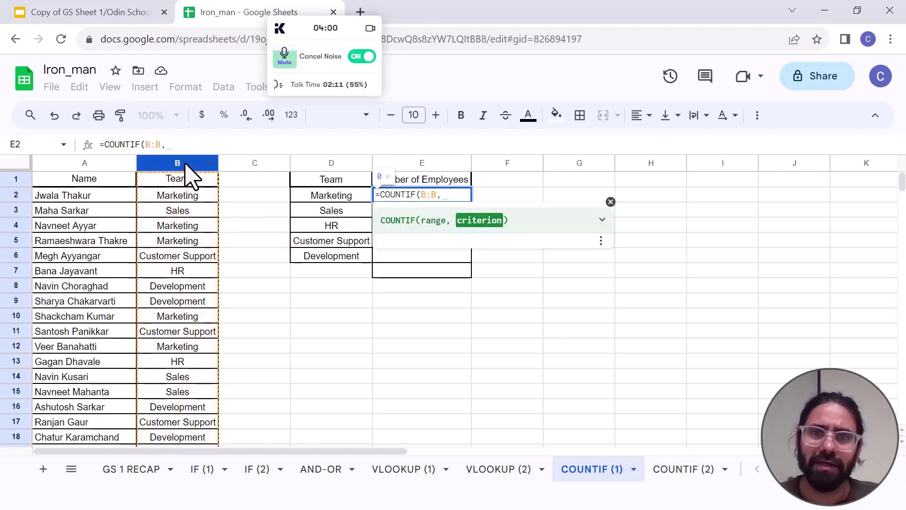
{"action": "type", "text": "\"\"Mark"}
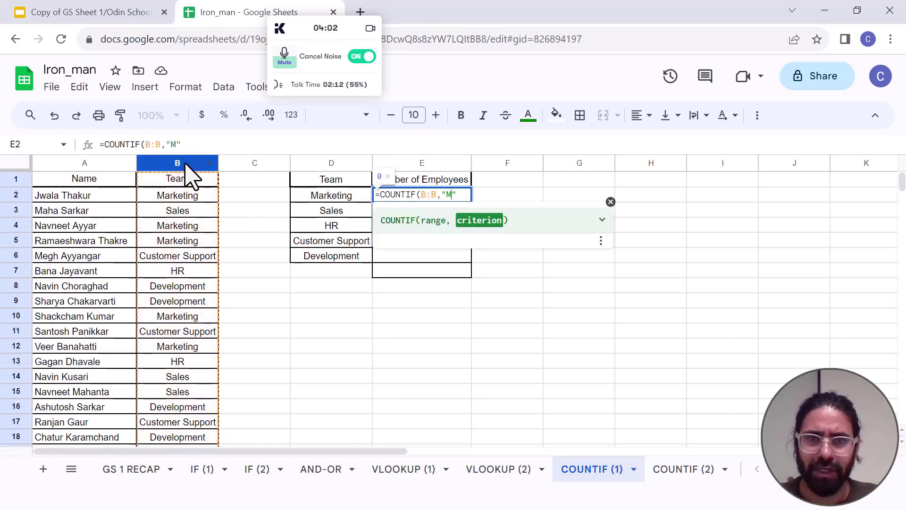
{"action": "type", "text": "eting"}
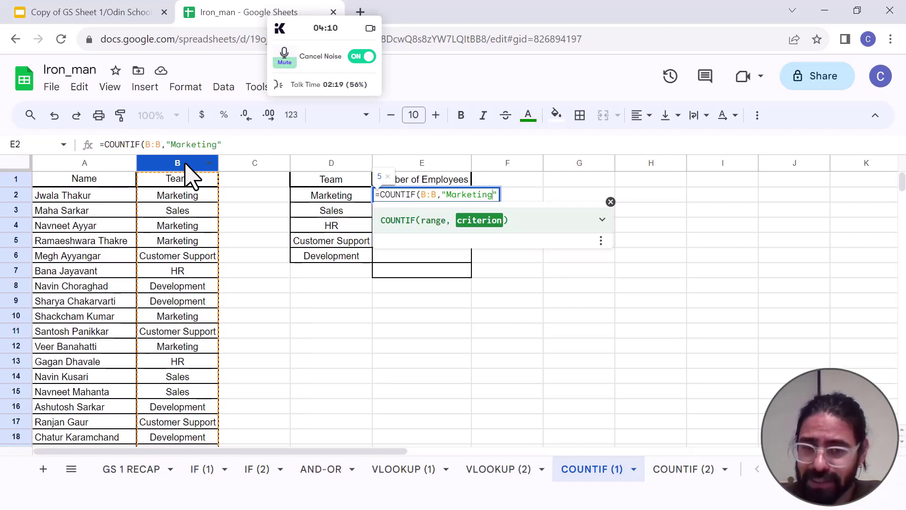
{"action": "key", "text": "Return"}
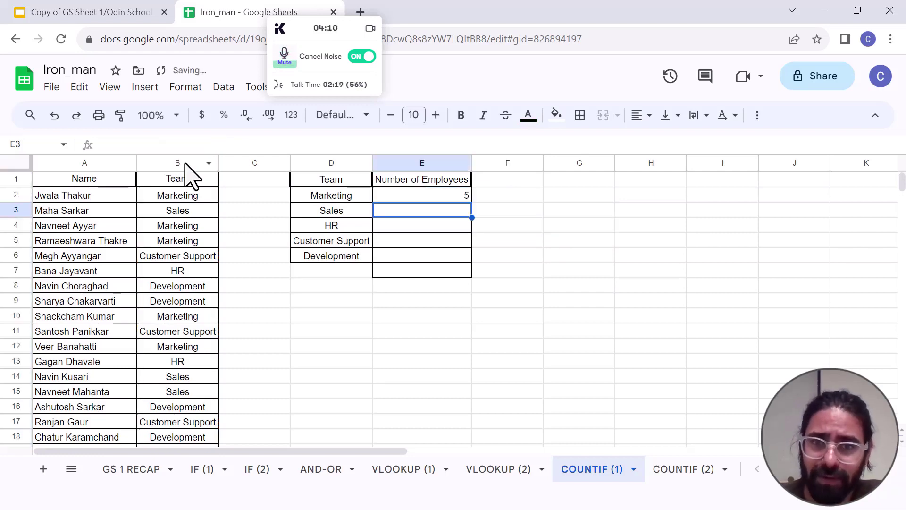
Try to fill the COUNTIF formula from E2 down to E6 and check the copied formulas
{"action": "left_click", "coordinate": [465, 200]}
{"action": "double_click", "coordinate": [473, 202]}
{"action": "left_click", "coordinate": [462, 212]}
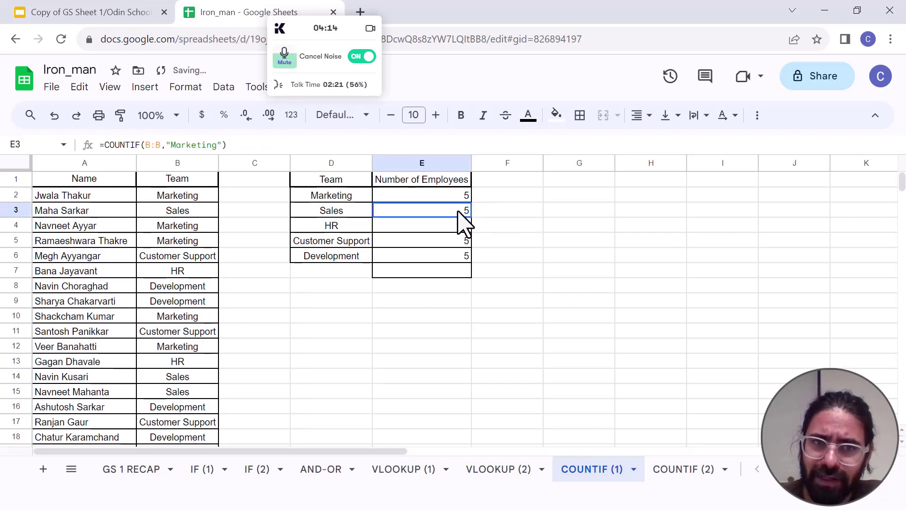
{"action": "left_click", "coordinate": [457, 225]}
{"action": "left_click", "coordinate": [455, 252]}
{"action": "left_click", "coordinate": [453, 242]}
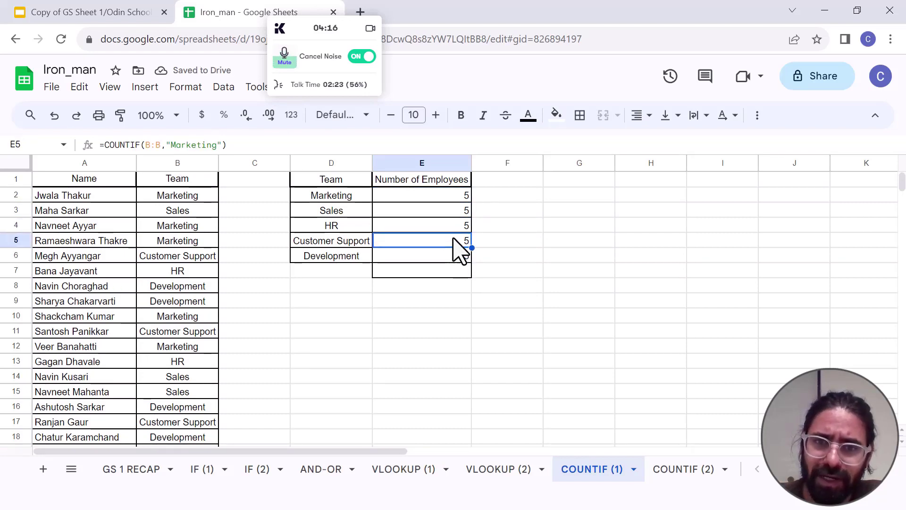
Clear the copied formulas from E3:E6
{"action": "left_click_drag", "start_coordinate": [454, 209], "coordinate": [461, 259]}
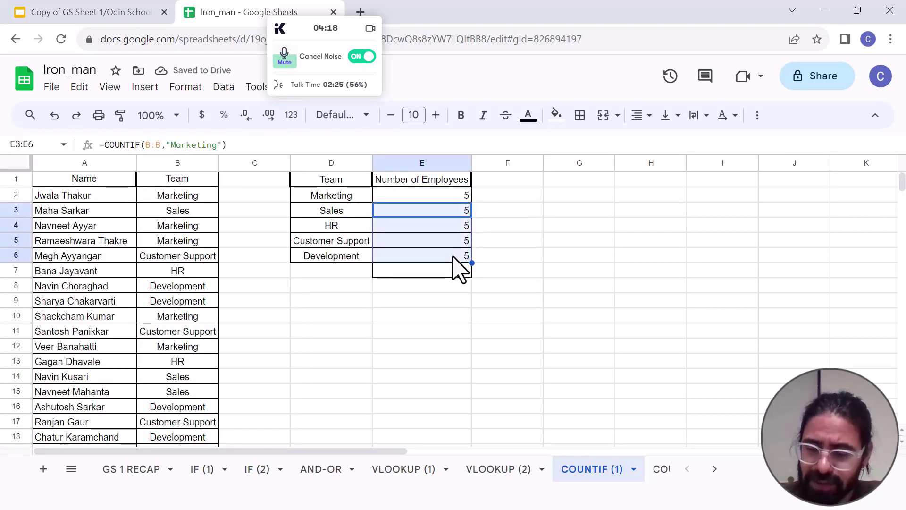
{"action": "key", "text": "Delete"}
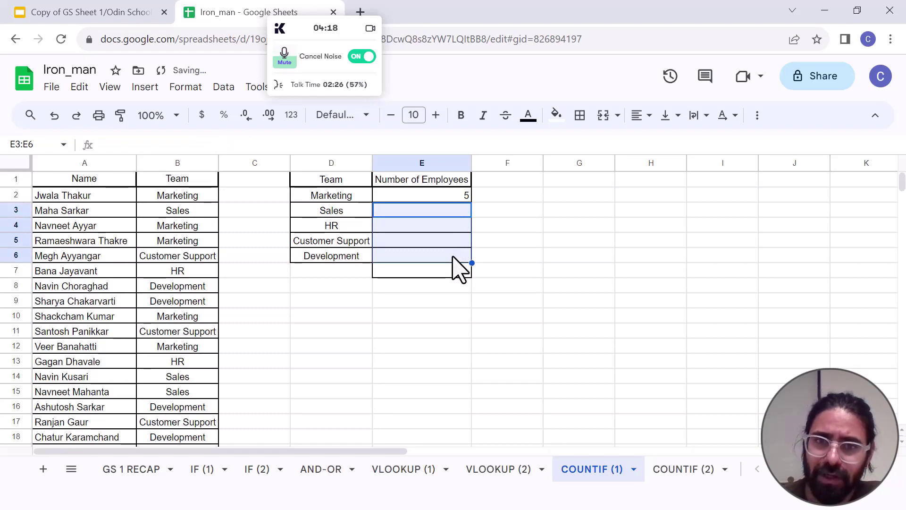
Replace the "Marketing" criterion in E2 with a reference to D2 and accept the suggested autofill for E3:E6
{"action": "left_click", "coordinate": [435, 197]}
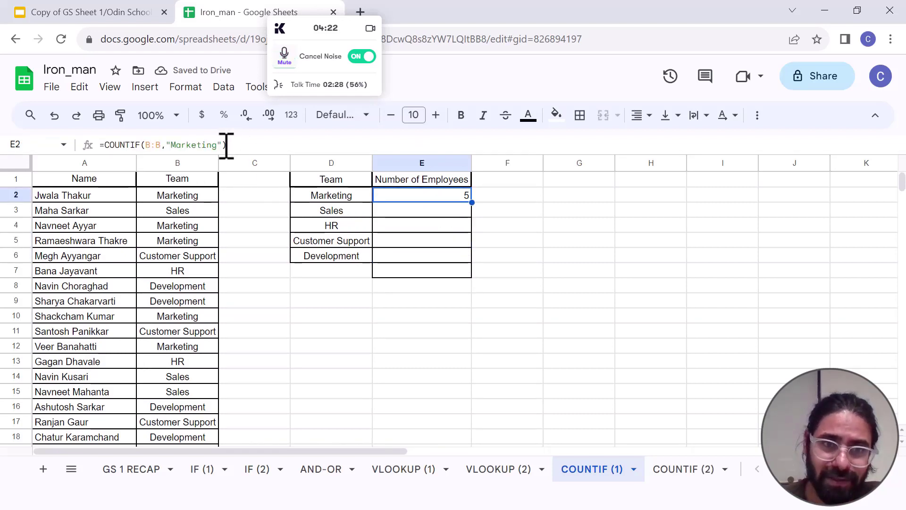
{"action": "left_click_drag", "start_coordinate": [222, 145], "coordinate": [170, 140]}
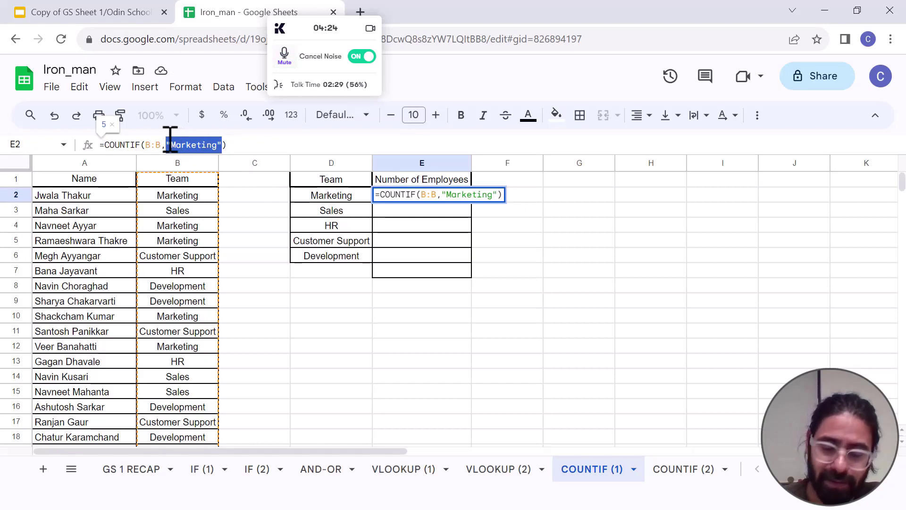
{"action": "key", "text": "BackSpace"}
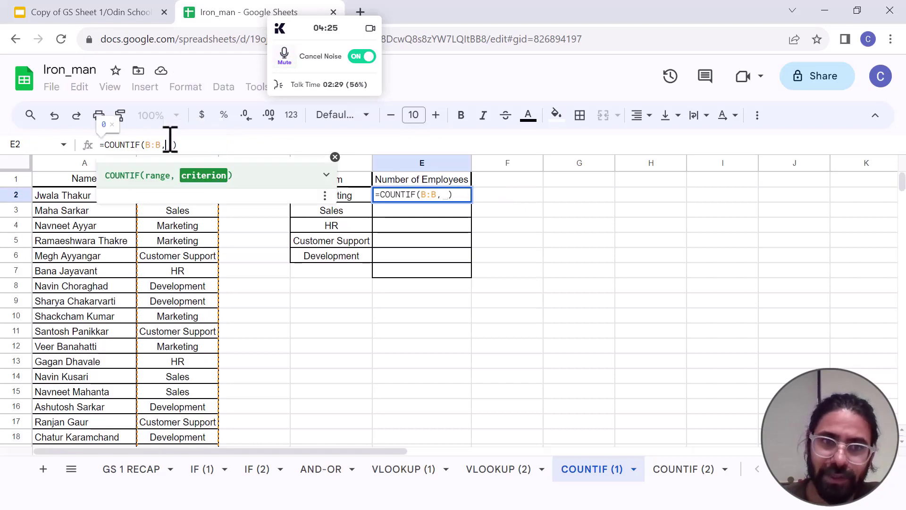
{"action": "left_click", "coordinate": [352, 198]}
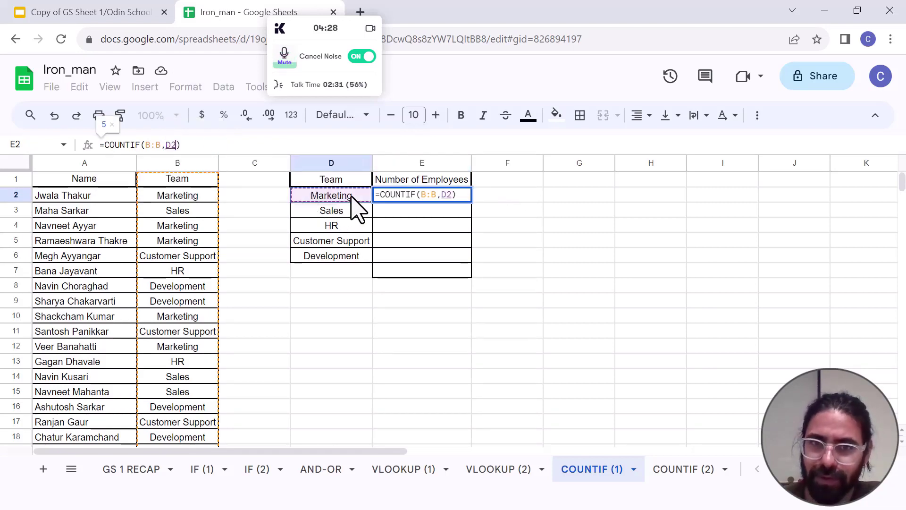
{"action": "key", "text": "Return"}
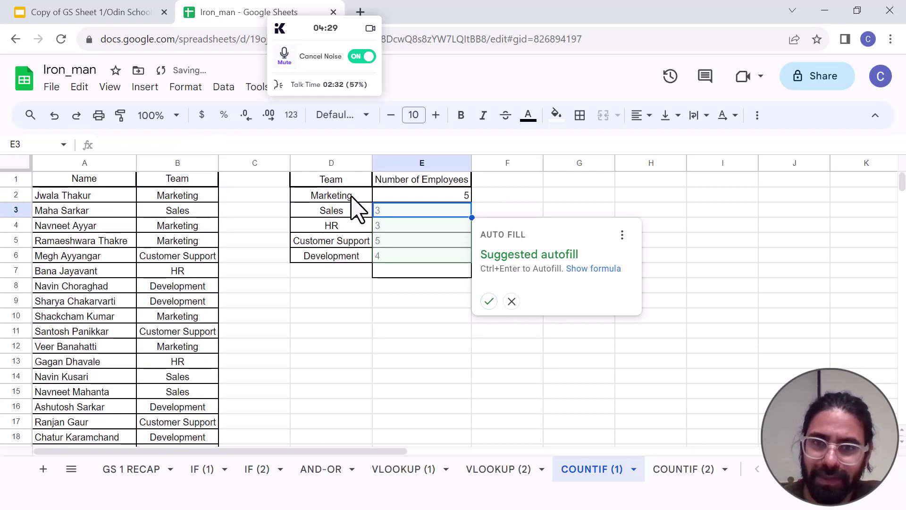
{"action": "left_click", "coordinate": [489, 302]}
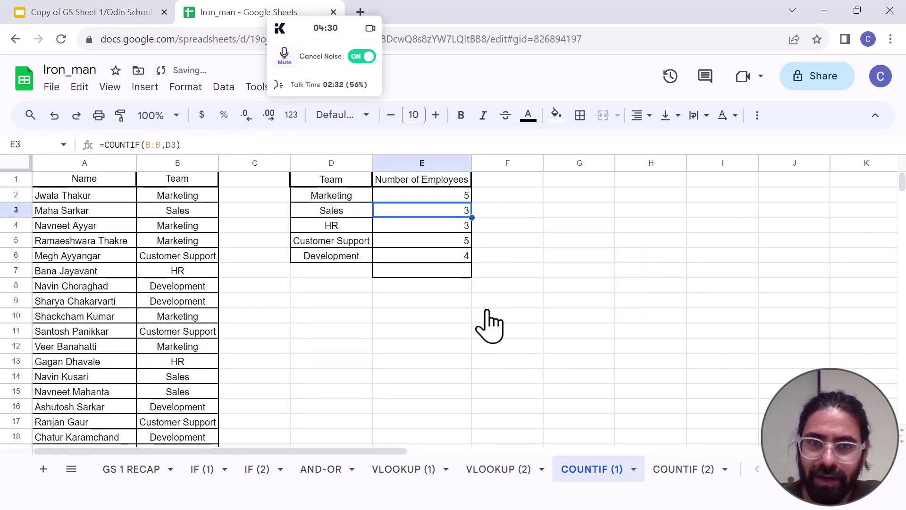
Examine the COUNTIF formulas and employee counts for each team in E2:E6
{"action": "left_click", "coordinate": [346, 211]}
{"action": "left_click", "coordinate": [425, 214]}
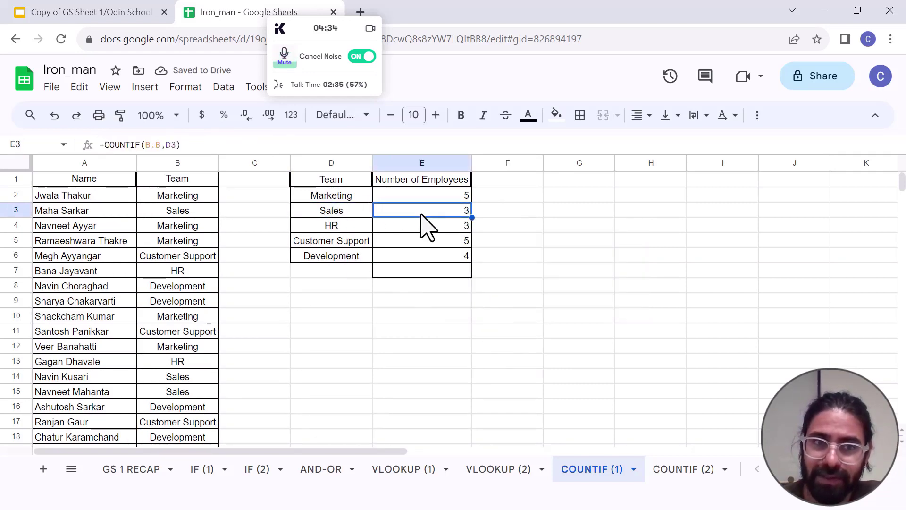
{"action": "left_click", "coordinate": [420, 227]}
{"action": "left_click", "coordinate": [426, 243]}
{"action": "left_click", "coordinate": [430, 257], "text": "shift"}
{"action": "left_click", "coordinate": [427, 271]}
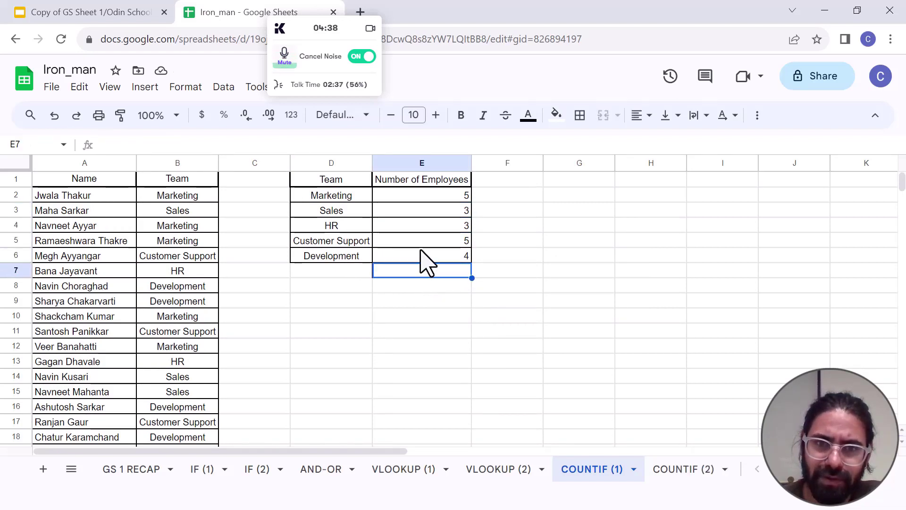
{"action": "left_click", "coordinate": [425, 244]}
{"action": "left_click", "coordinate": [429, 227]}
{"action": "left_click", "coordinate": [435, 211]}
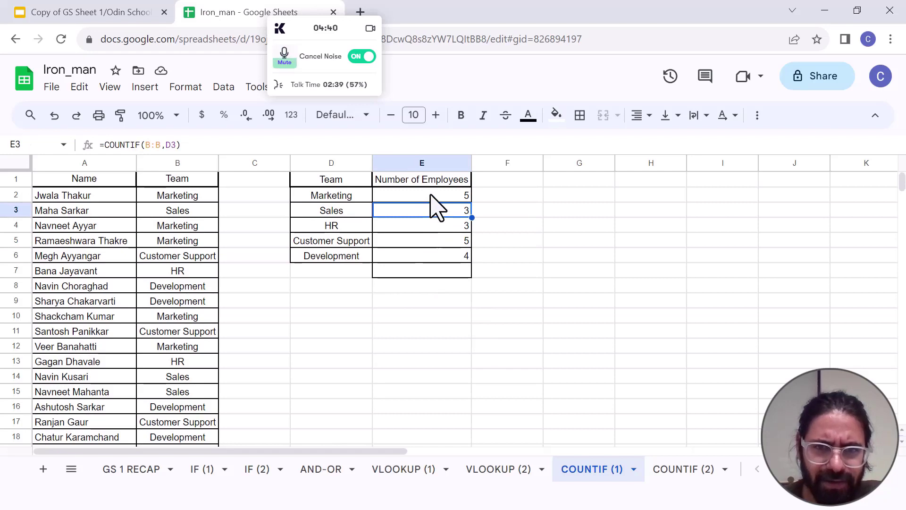
{"action": "left_click", "coordinate": [431, 196]}
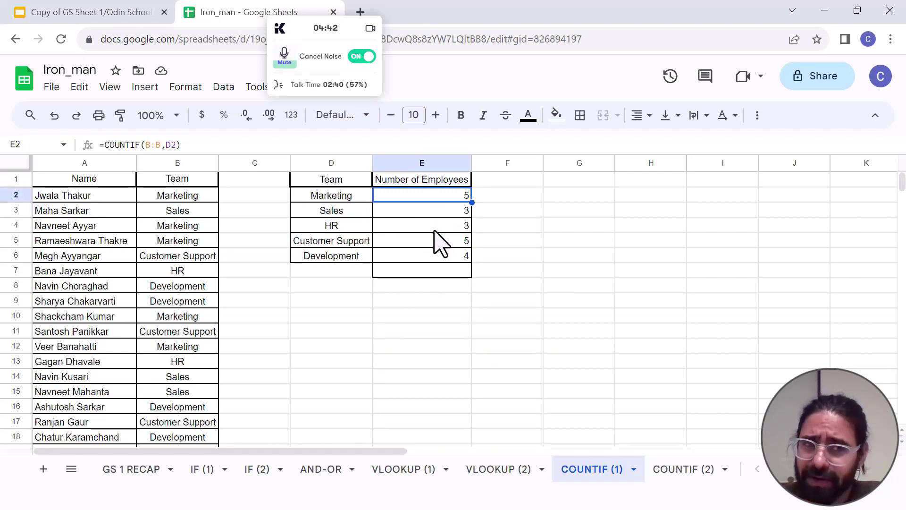
Check the copied COUNTIF formulas in E3:E6 for the remaining teams
{"action": "left_click", "coordinate": [405, 212]}
{"action": "left_click", "coordinate": [407, 226]}
{"action": "left_click", "coordinate": [410, 241]}
{"action": "left_click", "coordinate": [414, 256]}
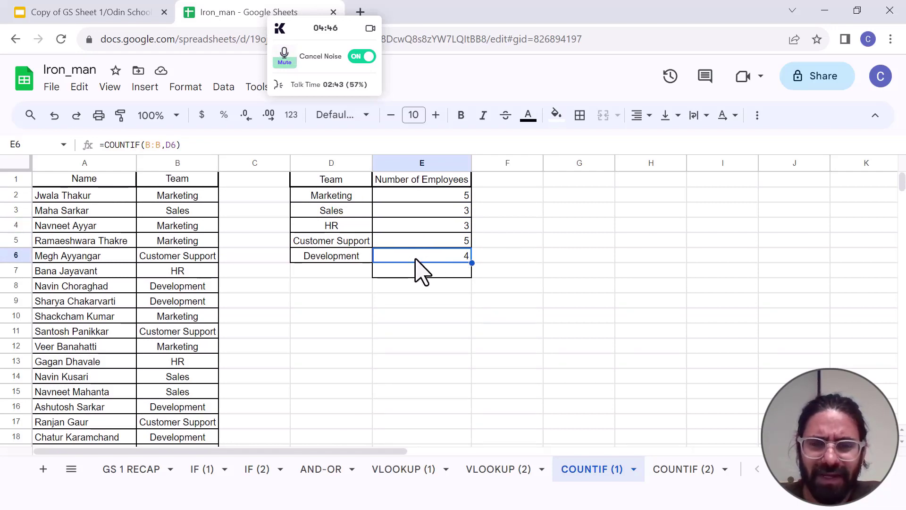
Switch to the COUNTIF (2) sheet and look over the No. of items cells for the two price categories
{"action": "left_click", "coordinate": [685, 469]}
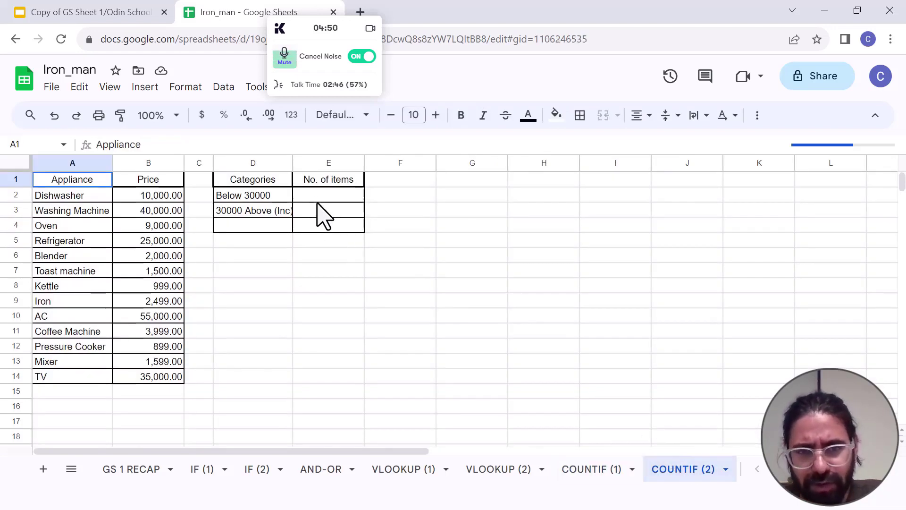
{"action": "left_click", "coordinate": [317, 194]}
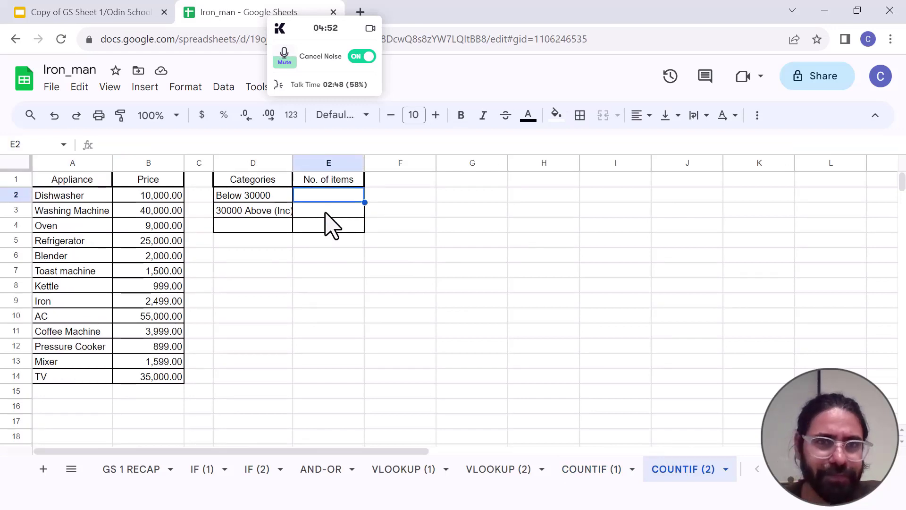
{"action": "left_click", "coordinate": [325, 212]}
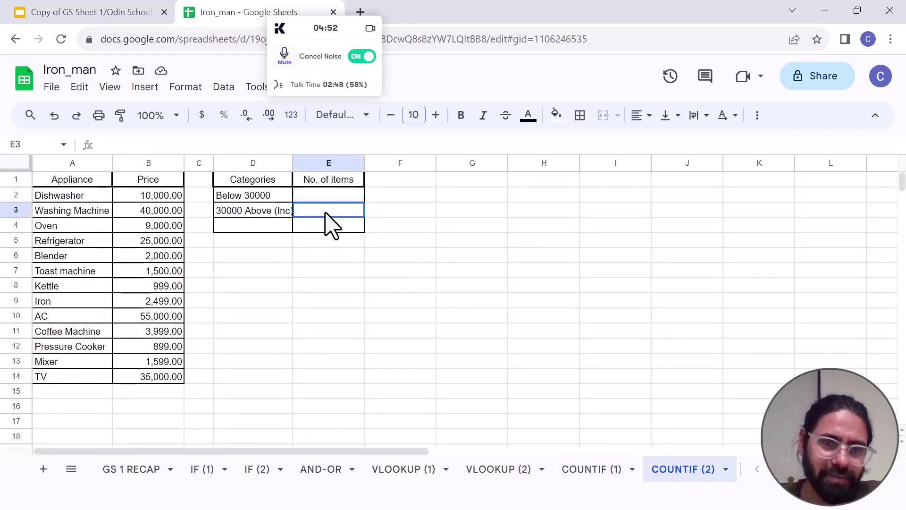
{"action": "left_click", "coordinate": [310, 192]}
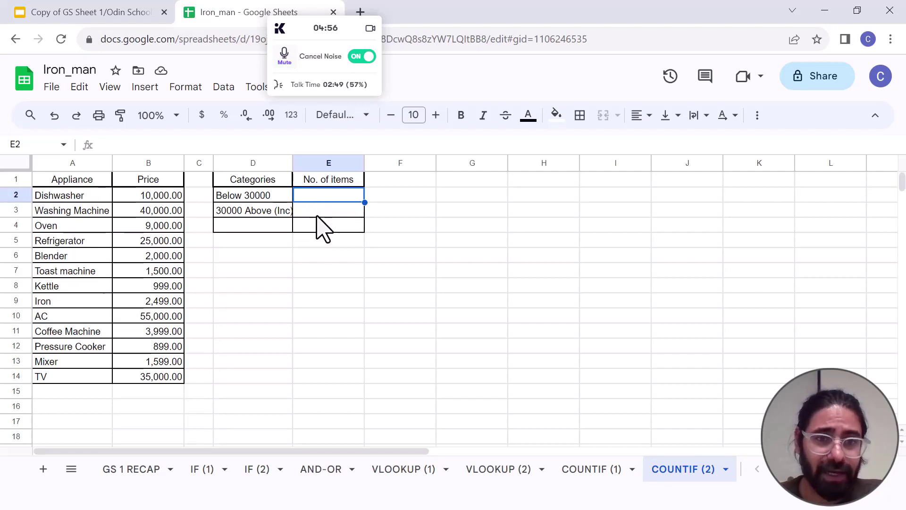
{"action": "left_click", "coordinate": [317, 212]}
{"action": "left_click", "coordinate": [313, 198]}
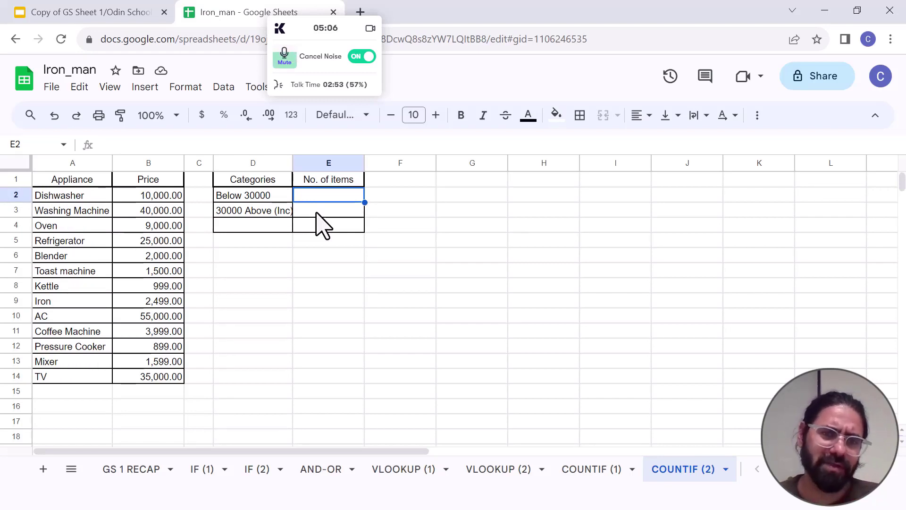
{"action": "left_click", "coordinate": [316, 212]}
Enter =COUNTIF(B:B,"<30000") in E2 to count the appliances below 30000, and reject the suggested autofill
{"action": "left_click", "coordinate": [313, 196]}
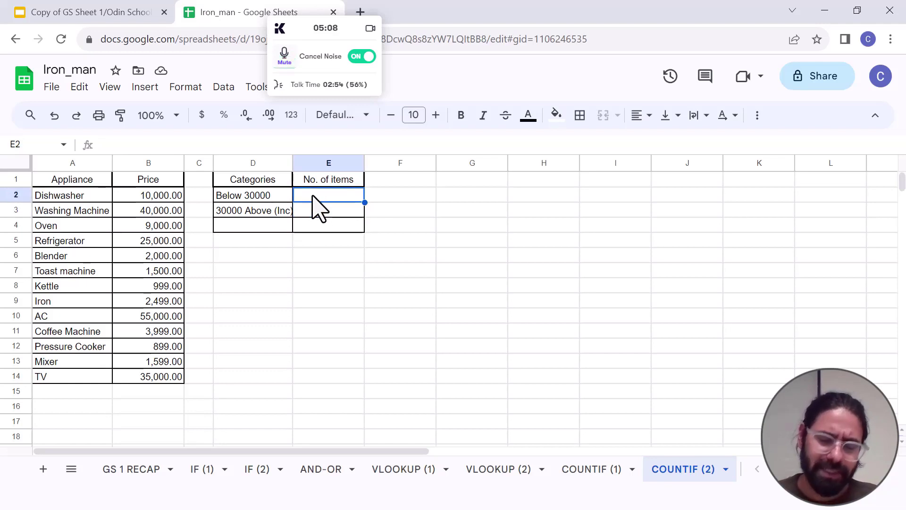
{"action": "type", "text": "="}
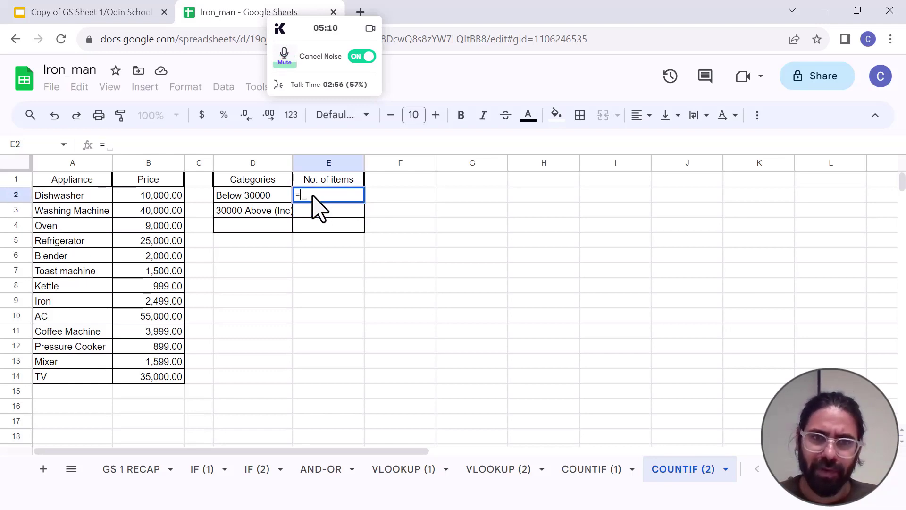
{"action": "type", "text": "coun"}
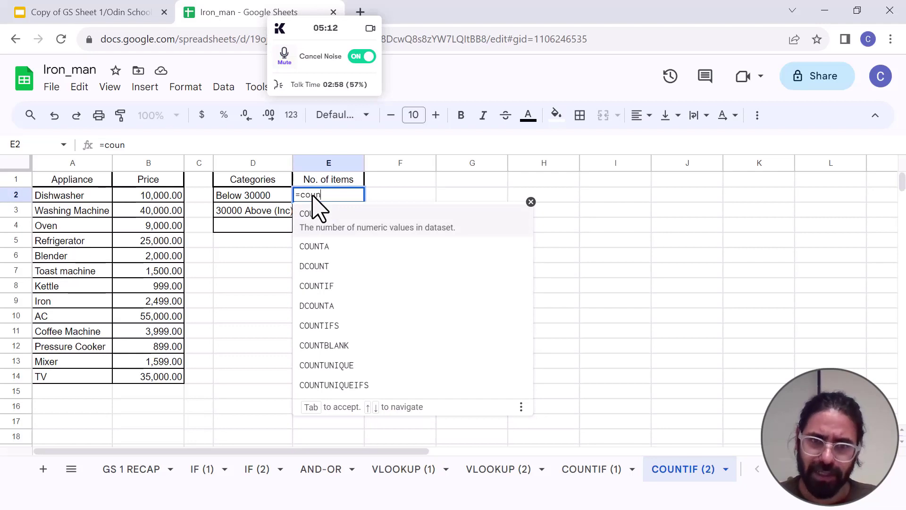
{"action": "type", "text": "tif"}
{"action": "key", "text": "Tab"}
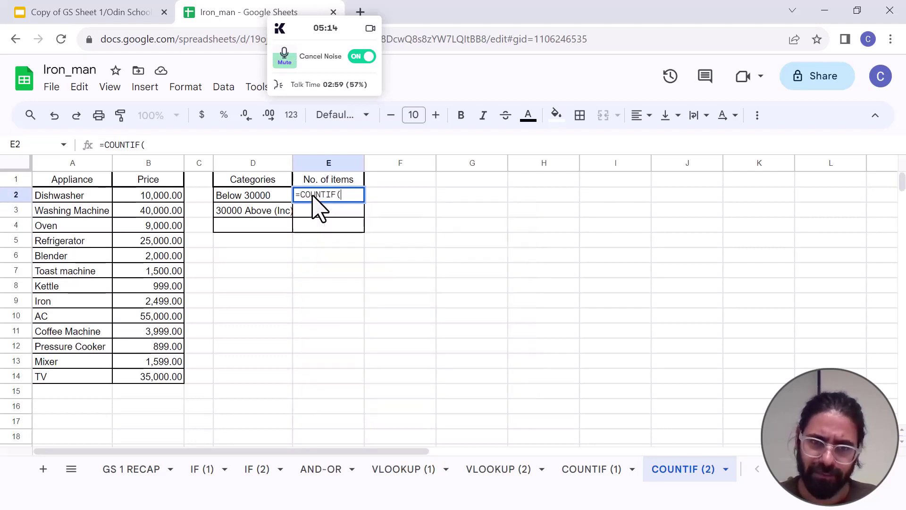
{"action": "left_click", "coordinate": [147, 163]}
{"action": "type", "text": ","}
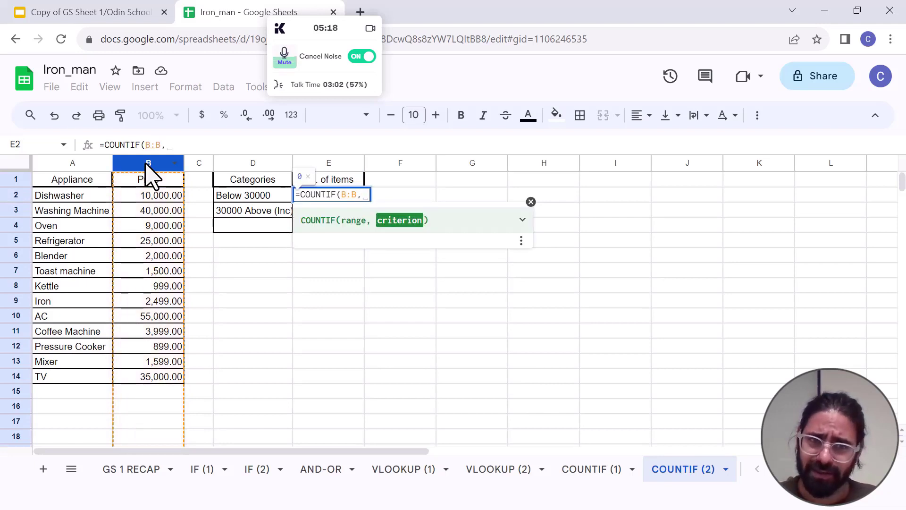
{"action": "type", "text": "\"\""}
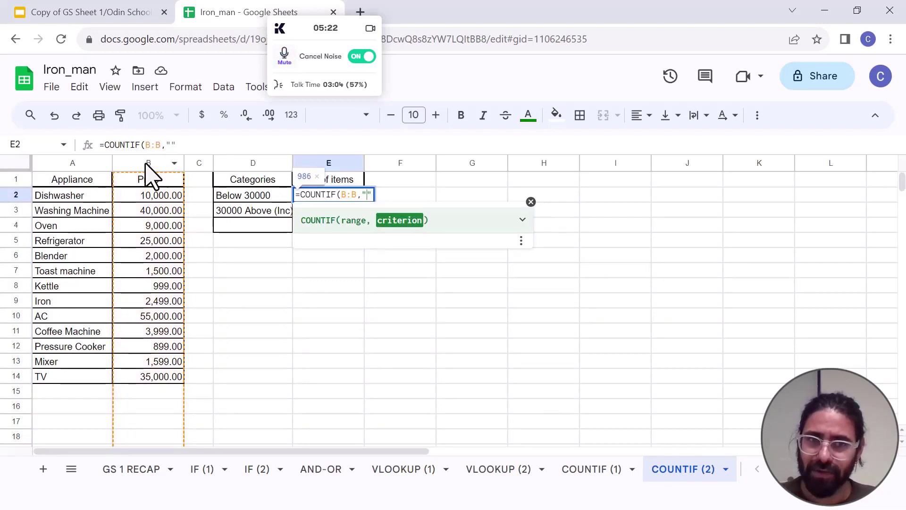
{"action": "type", "text": "<"}
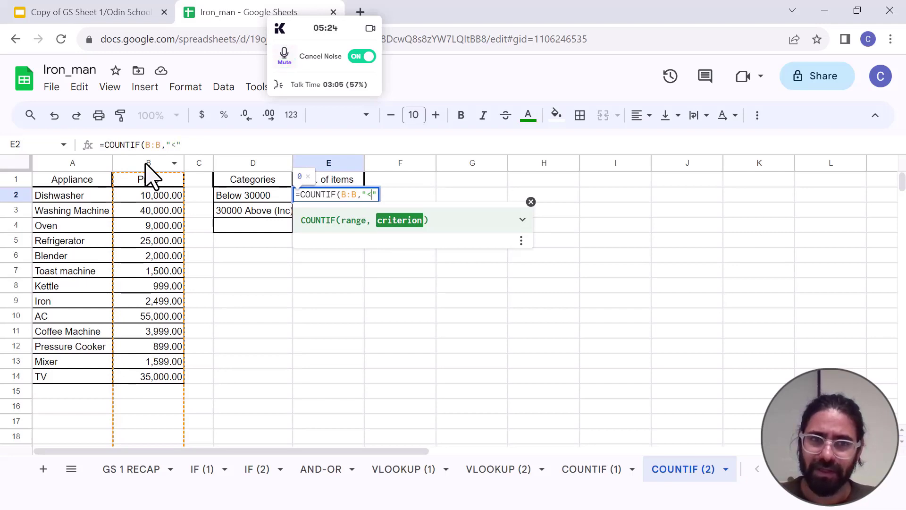
{"action": "type", "text": "3000"}
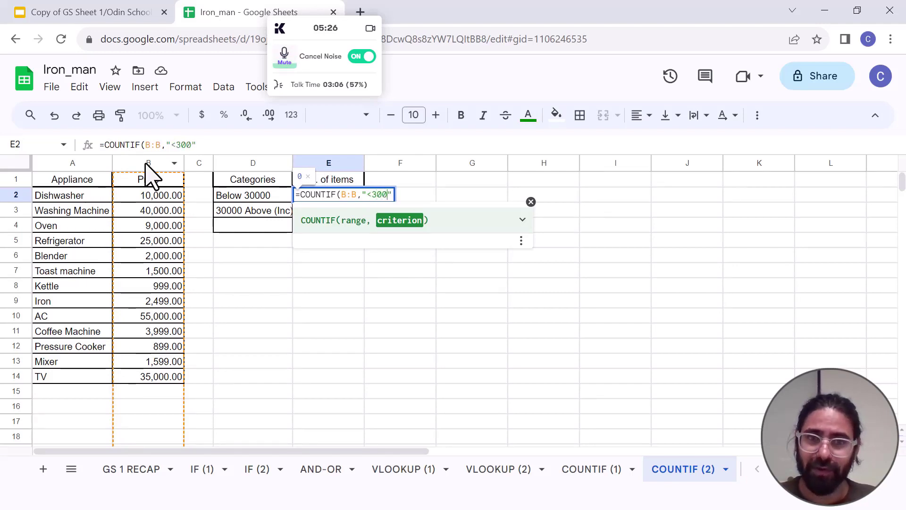
{"action": "type", "text": "0"}
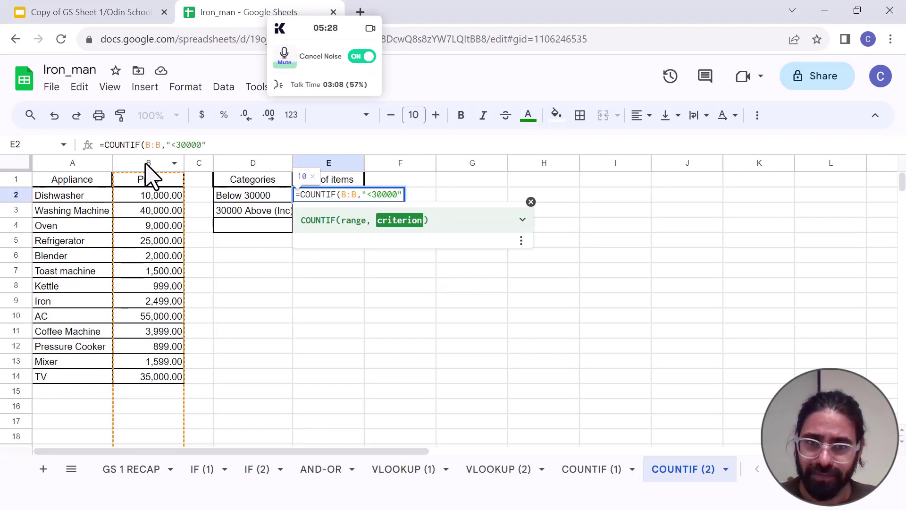
{"action": "key", "text": "Return"}
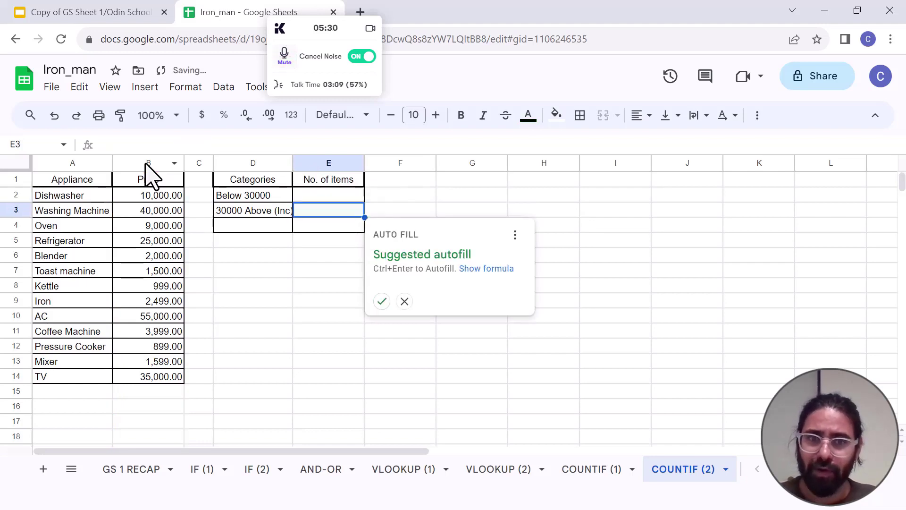
{"action": "left_click", "coordinate": [404, 301]}
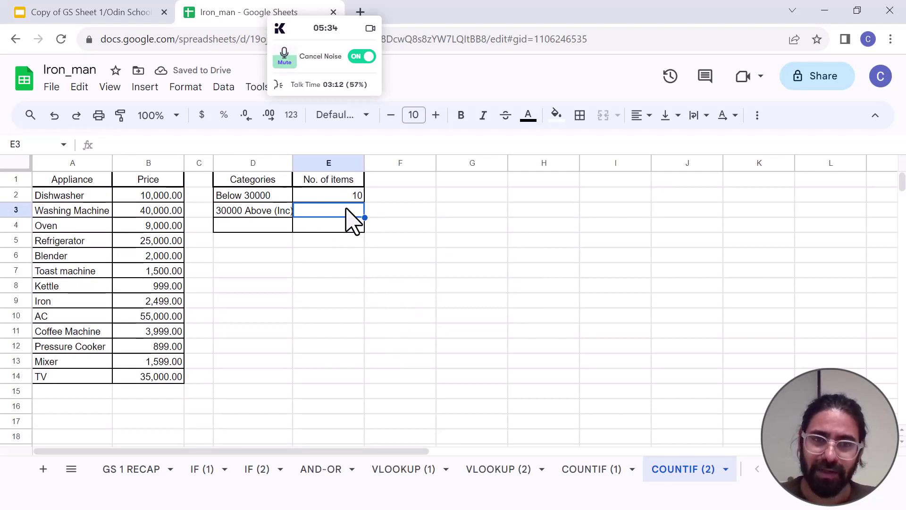
Enter the suggested COUNTIF formula in E3 with its criterion changed to ">=30000"
{"action": "type", "text": "="}
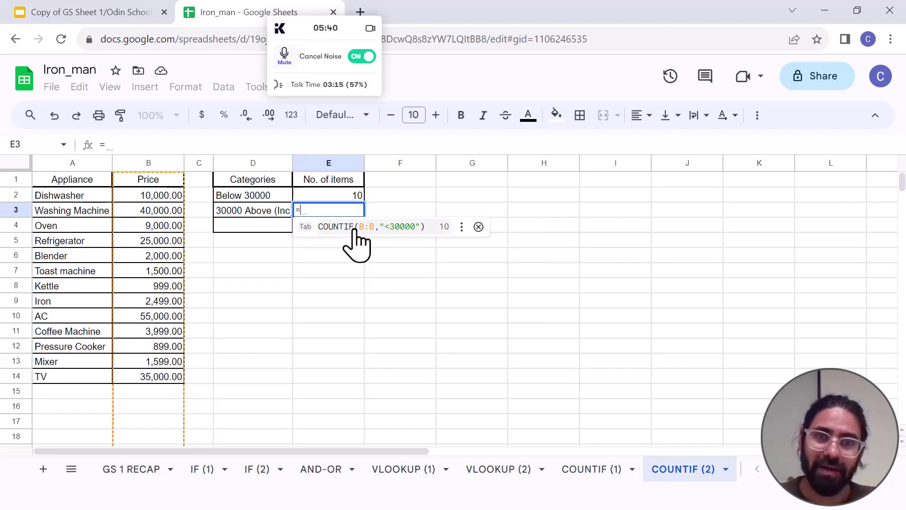
{"action": "key", "text": "Tab"}
{"action": "double_click", "coordinate": [360, 212]}
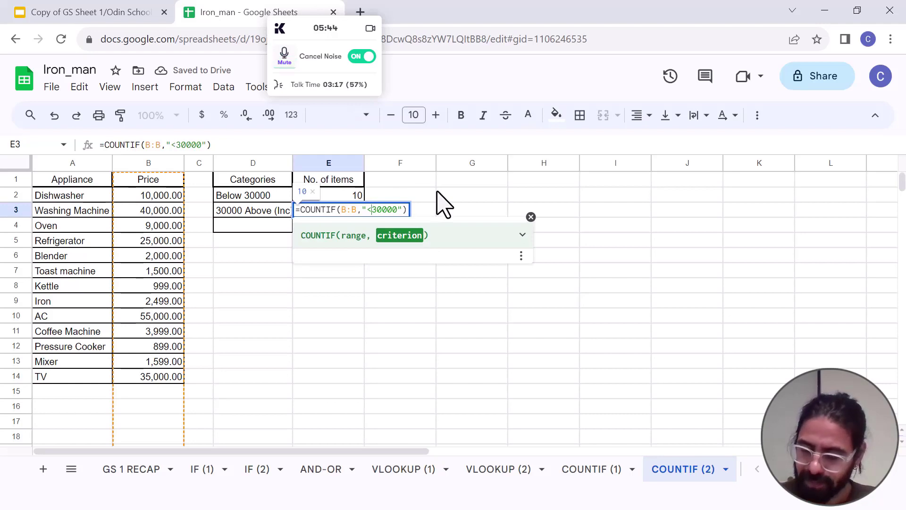
{"action": "key", "text": "BackSpace"}
{"action": "type", "text": ">="}
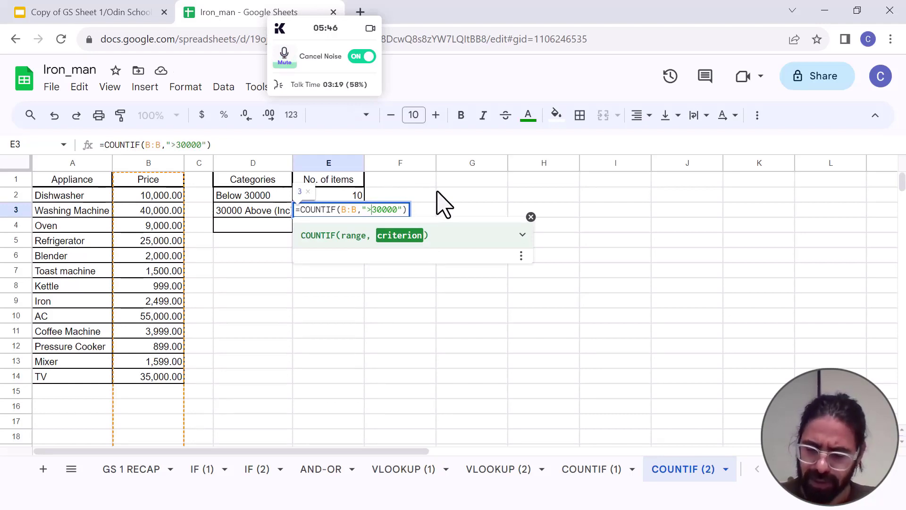
{"action": "key", "text": "Return"}
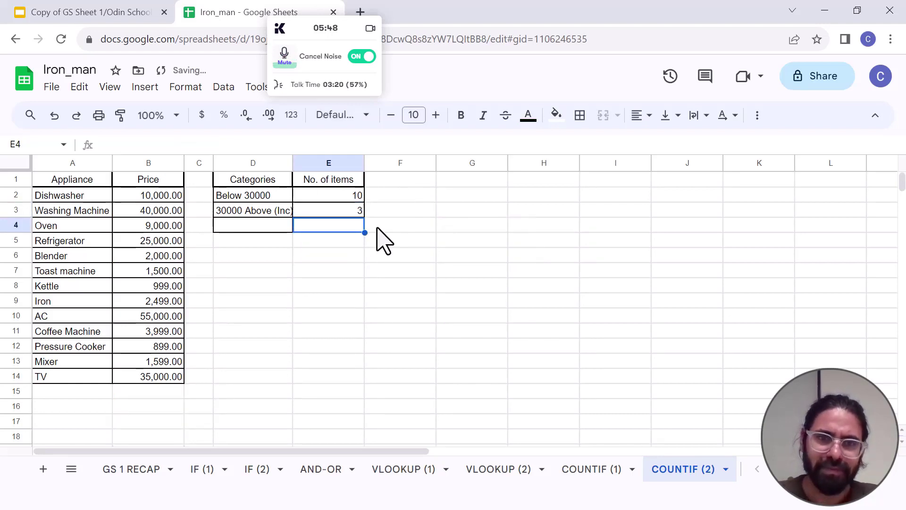
Check the COUNTIF formulas in E2 and E3 against the summary statistics of the Price column
{"action": "left_click", "coordinate": [356, 208]}
{"action": "left_click", "coordinate": [352, 194]}
{"action": "left_click", "coordinate": [344, 209]}
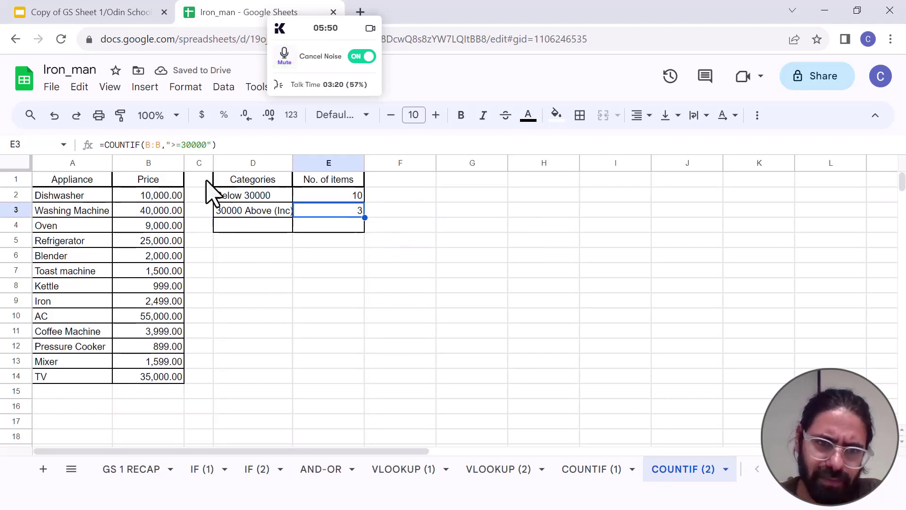
{"action": "left_click", "coordinate": [147, 163]}
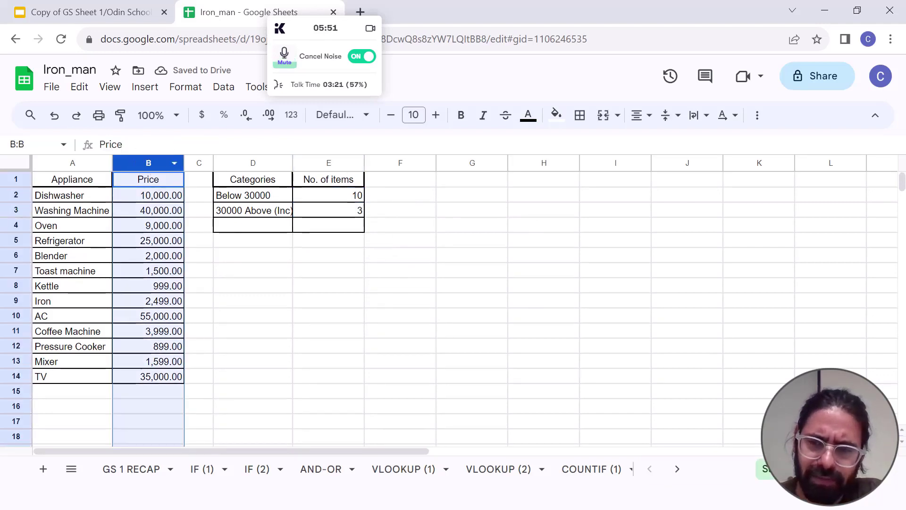
{"action": "left_click", "coordinate": [763, 468]}
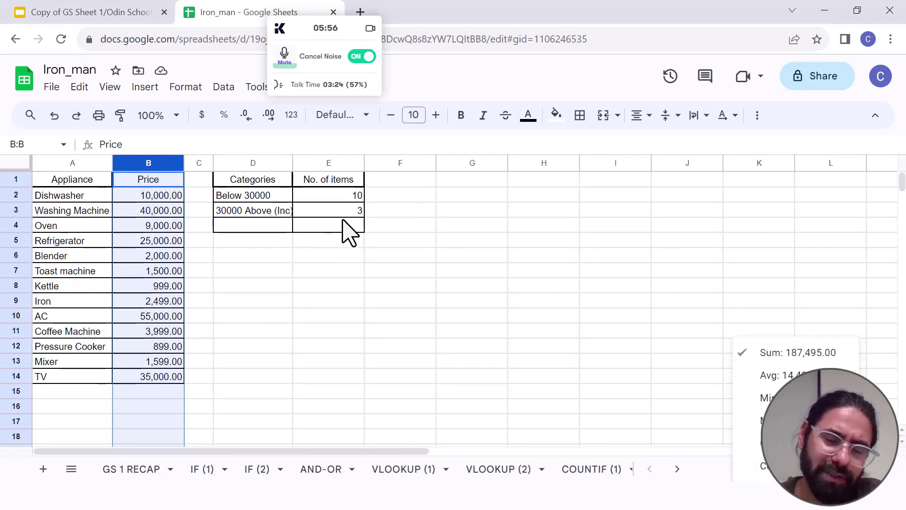
{"action": "left_click", "coordinate": [144, 214]}
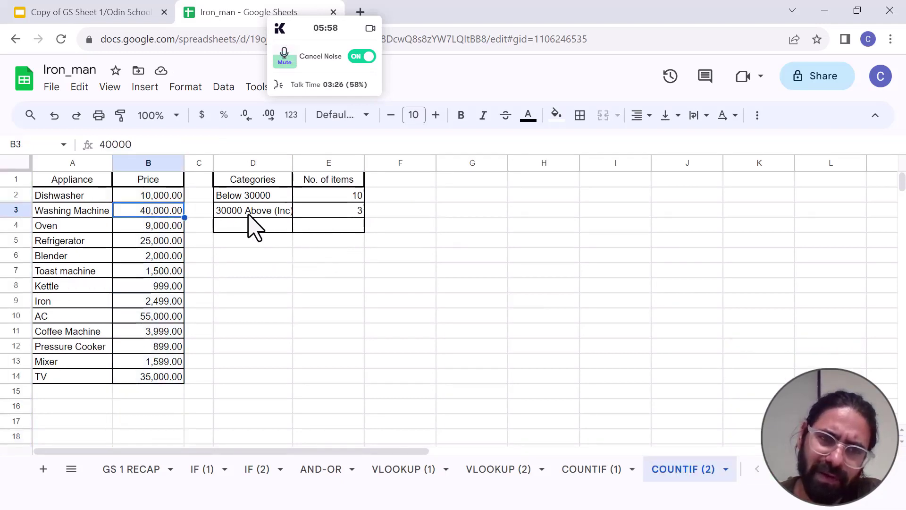
Compare the item counts in E2 and E3 with individual appliance prices in column B
{"action": "left_click", "coordinate": [343, 212]}
{"action": "left_click", "coordinate": [343, 195]}
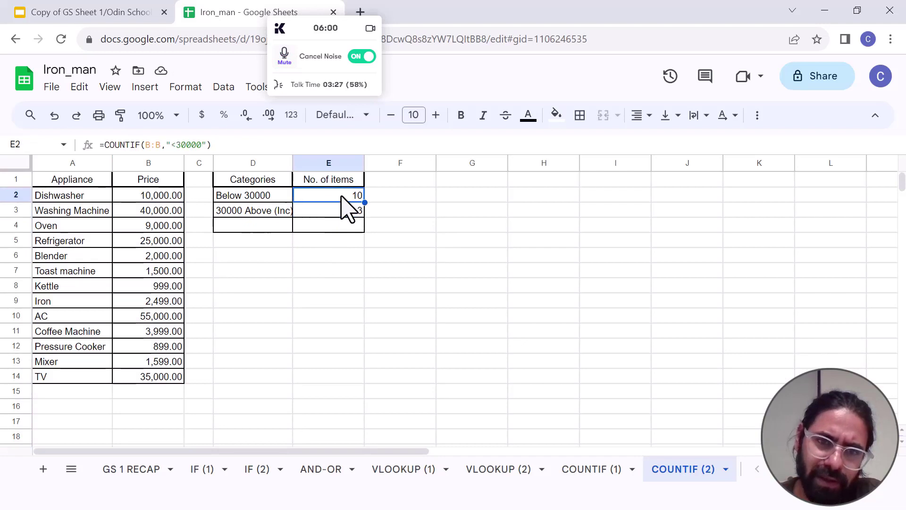
{"action": "left_click", "coordinate": [349, 212]}
{"action": "left_click", "coordinate": [339, 196]}
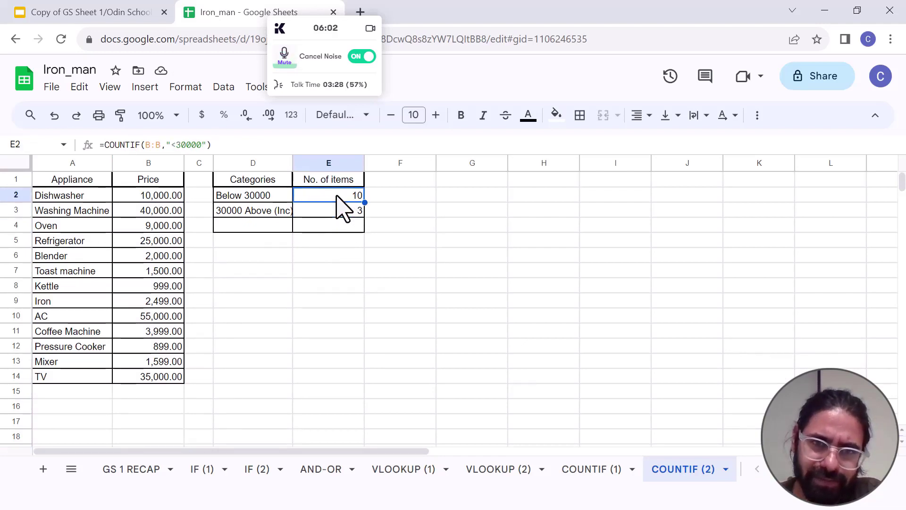
{"action": "left_click", "coordinate": [148, 197]}
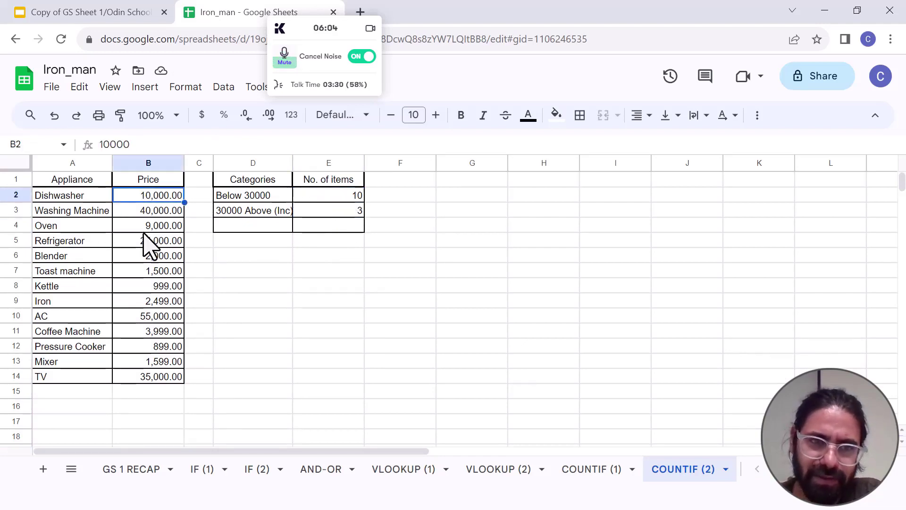
{"action": "left_click", "coordinate": [142, 228]}
{"action": "left_click", "coordinate": [146, 273]}
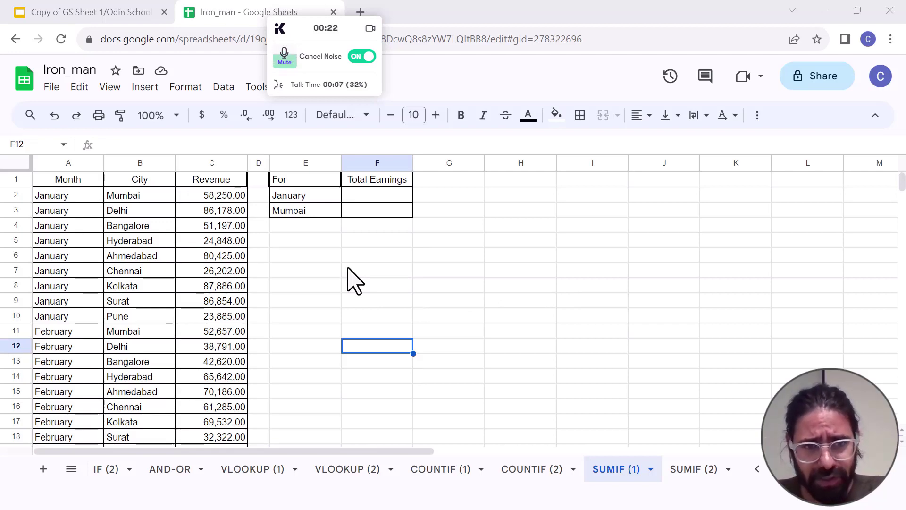
Examine the January Total Earnings cell on the SUMIF (1) sheet and the Month column it depends on
{"action": "left_click", "coordinate": [373, 195]}
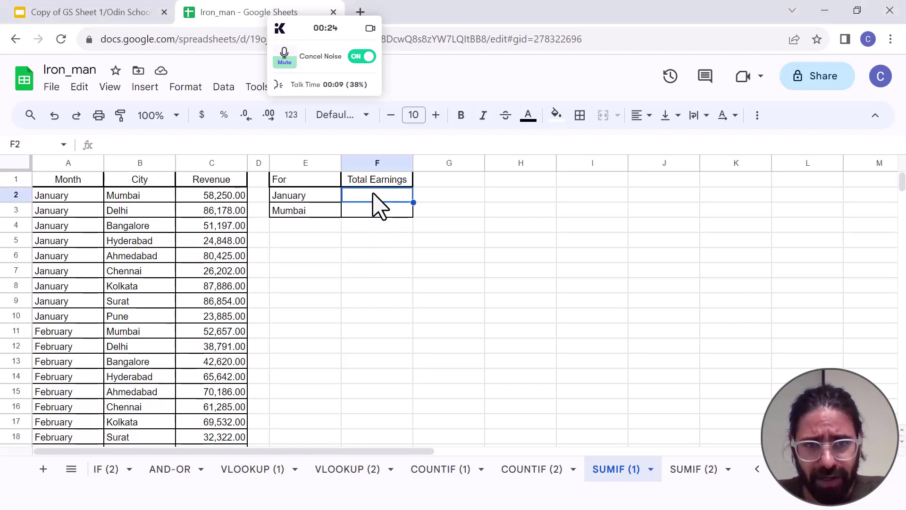
{"action": "left_click", "coordinate": [322, 197]}
{"action": "left_click", "coordinate": [369, 195]}
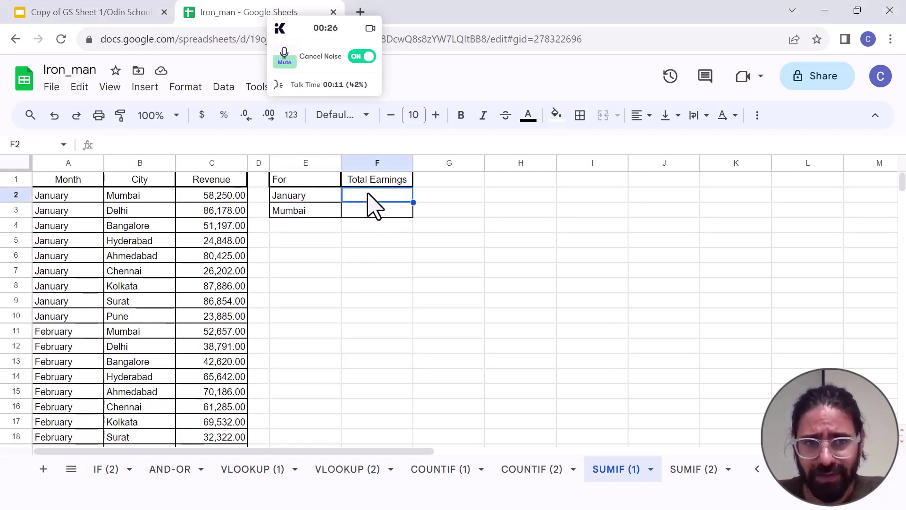
{"action": "left_click", "coordinate": [61, 163]}
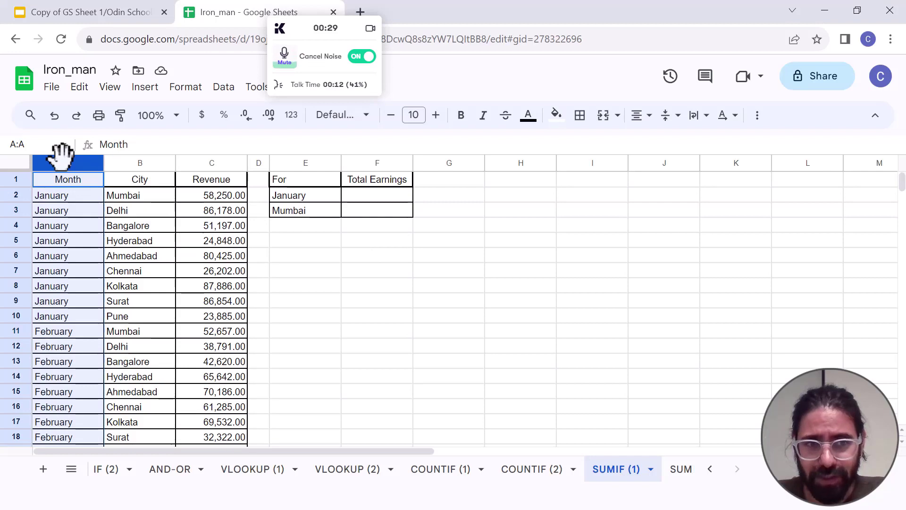
Examine the January entries in the Month column alongside their individual revenue figures in C2 through C10
{"action": "left_click", "coordinate": [76, 200]}
{"action": "left_click", "coordinate": [215, 198]}
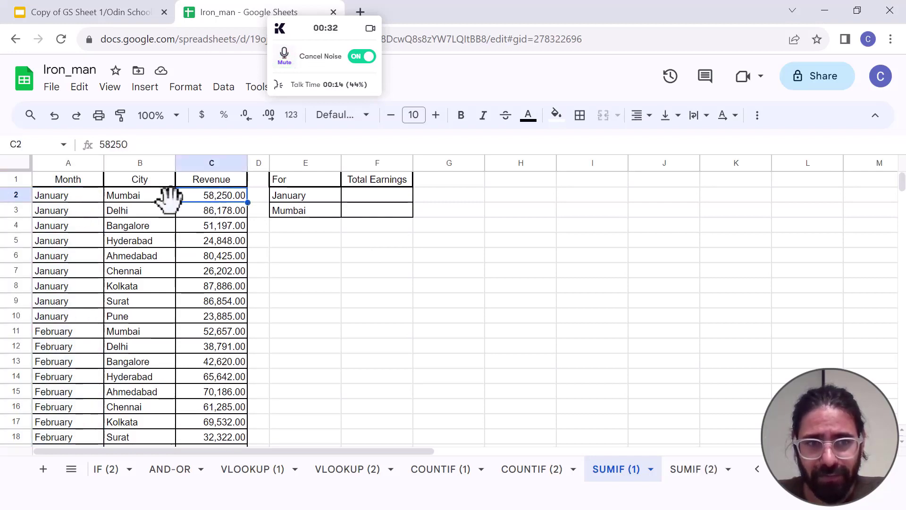
{"action": "left_click", "coordinate": [57, 211]}
{"action": "left_click", "coordinate": [229, 211]}
{"action": "left_click", "coordinate": [211, 201]}
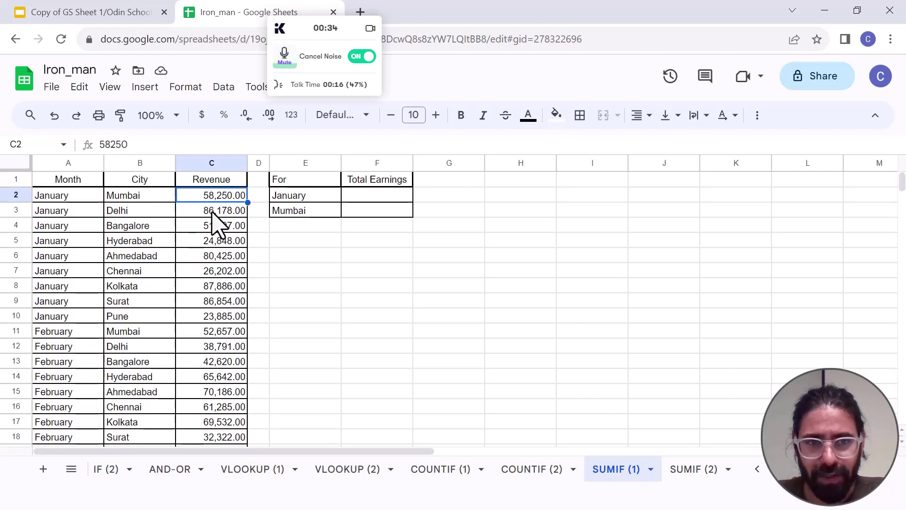
{"action": "left_click", "coordinate": [215, 213]}
{"action": "left_click", "coordinate": [217, 228]}
{"action": "left_click", "coordinate": [218, 243]}
{"action": "left_click", "coordinate": [218, 258]}
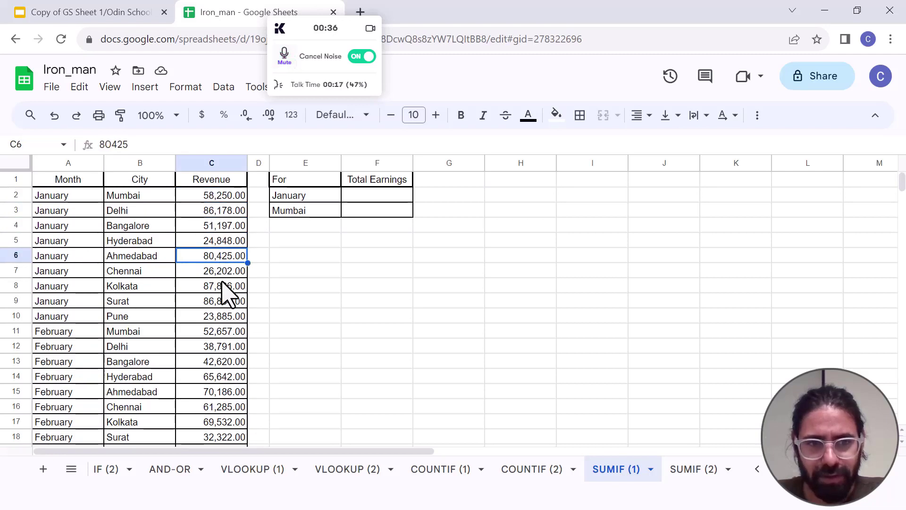
{"action": "left_click", "coordinate": [222, 287]}
{"action": "left_click", "coordinate": [215, 272]}
{"action": "left_click", "coordinate": [215, 289]}
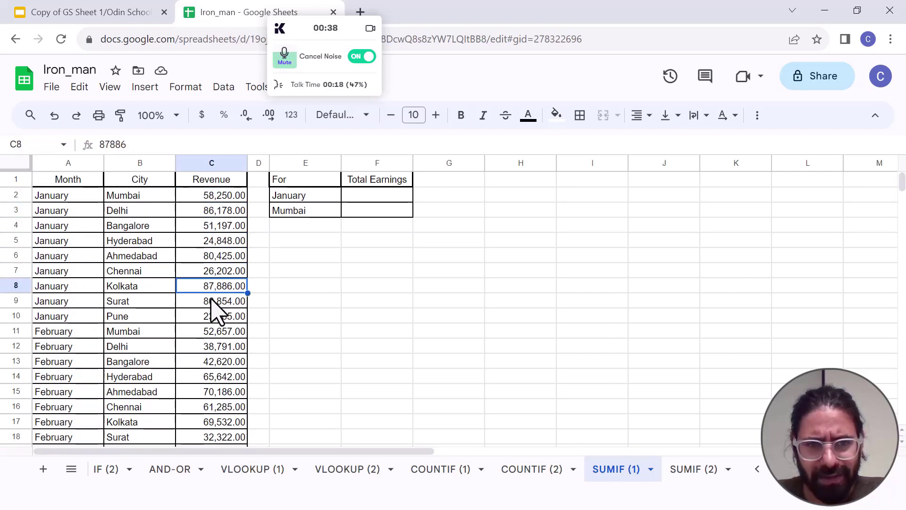
{"action": "left_click", "coordinate": [215, 302]}
{"action": "left_click", "coordinate": [213, 317]}
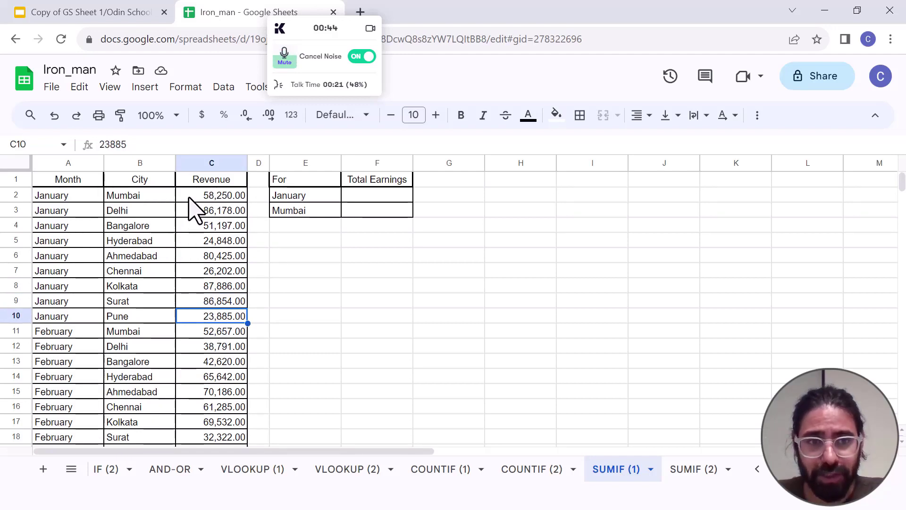
{"action": "left_click_drag", "start_coordinate": [188, 197], "coordinate": [194, 307]}
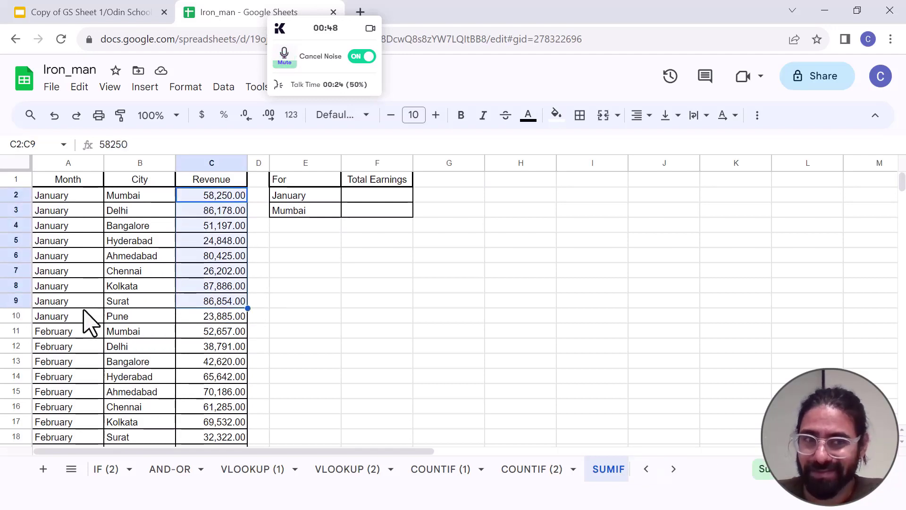
{"action": "left_click", "coordinate": [91, 317]}
{"action": "left_click", "coordinate": [218, 305]}
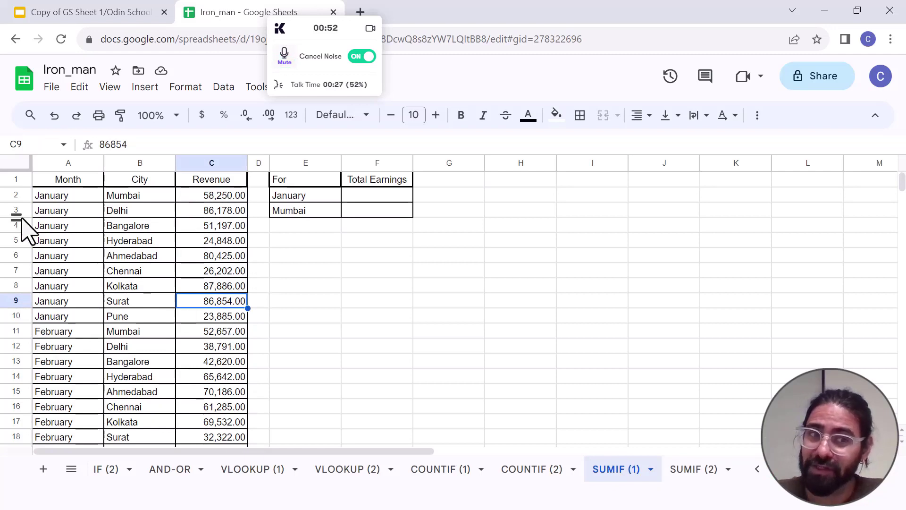
Enter =SUMIF(A:A,E2,C:C) in F2 for January's total earnings and decline the suggested autofill for F3
{"action": "left_click", "coordinate": [369, 196]}
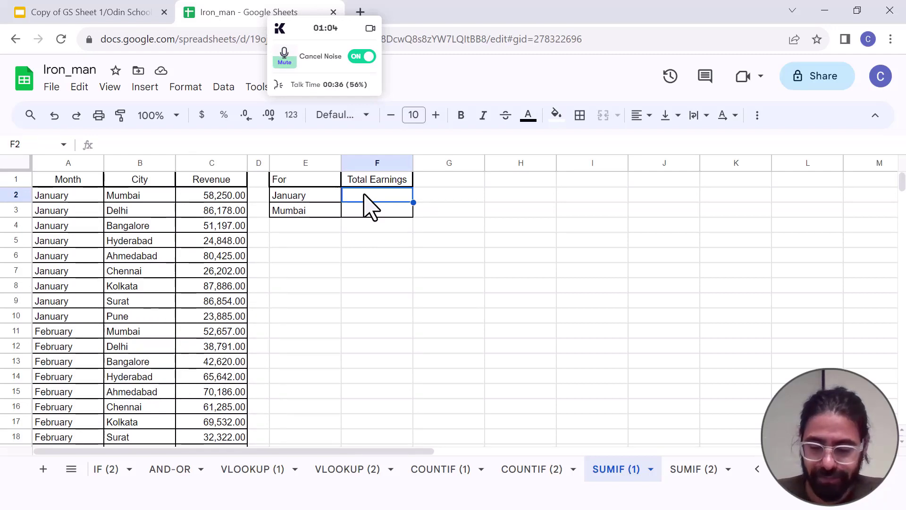
{"action": "type", "text": "=sumif"}
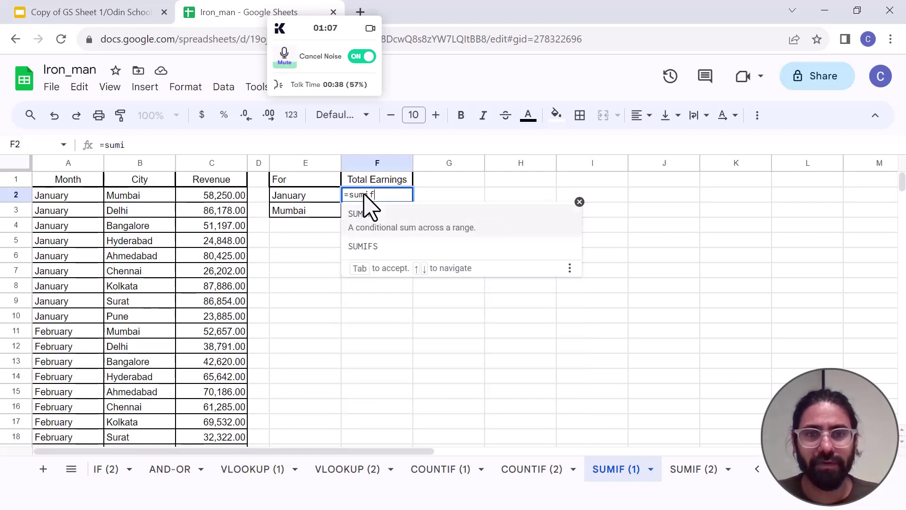
{"action": "key", "text": "Tab"}
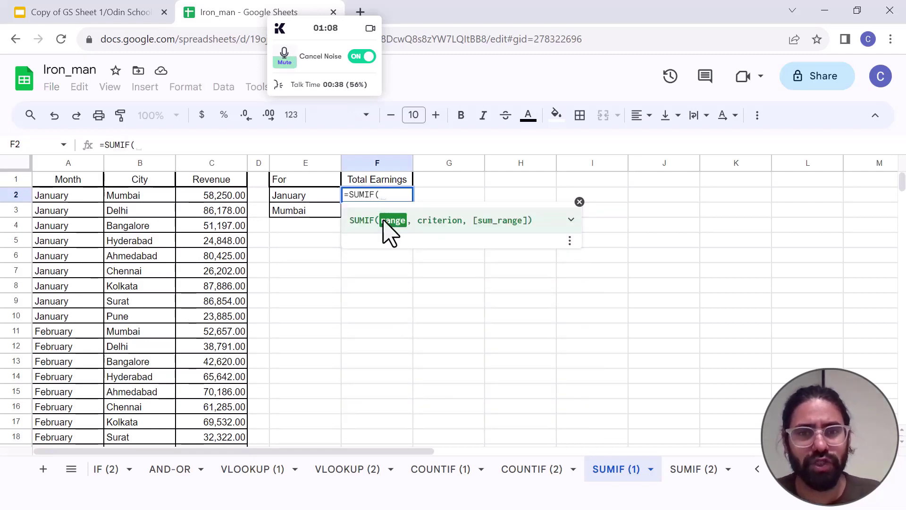
{"action": "left_click", "coordinate": [50, 166]}
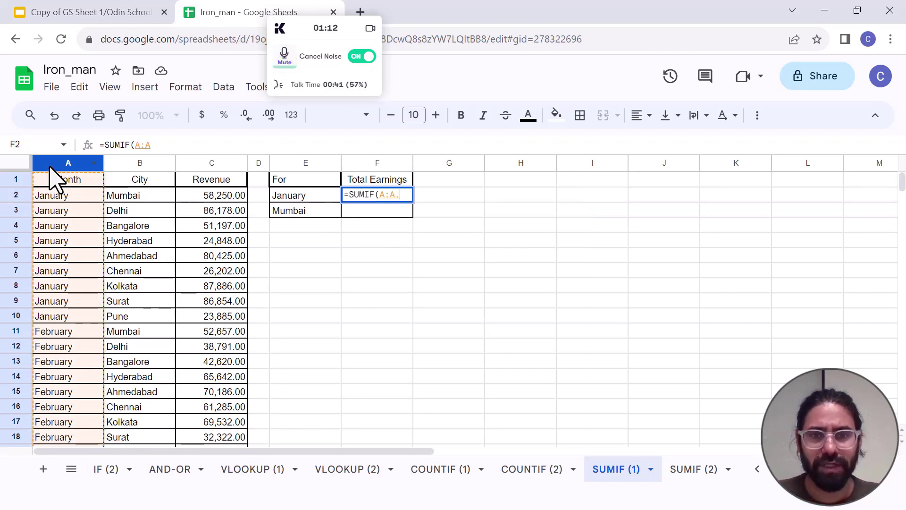
{"action": "type", "text": ","}
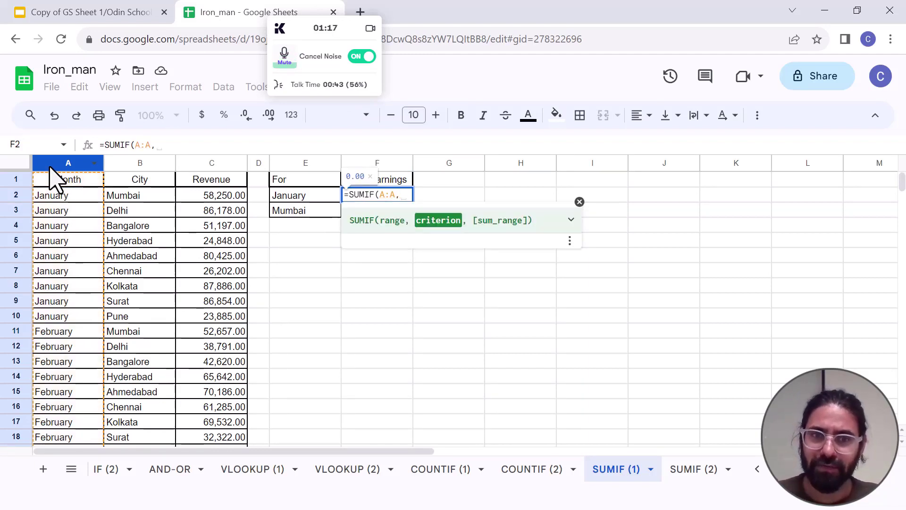
{"action": "type", "text": "\"\""}
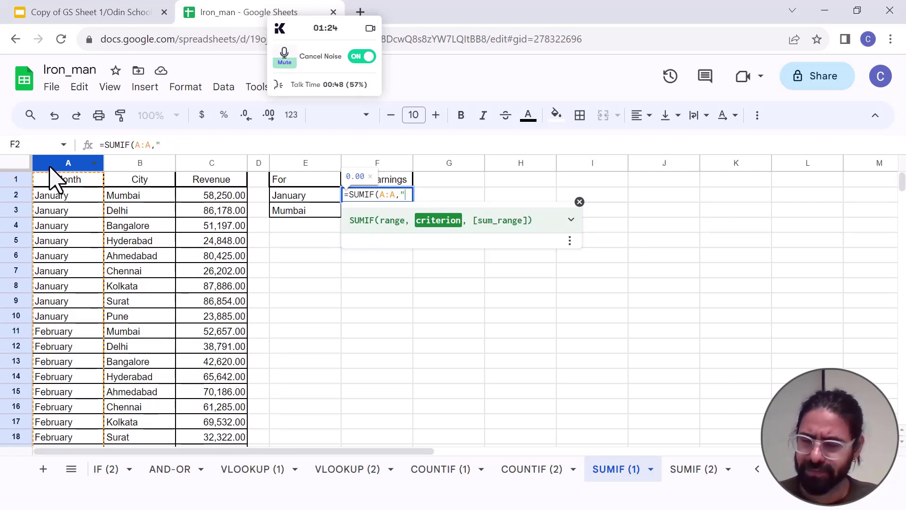
{"action": "key", "text": "BackSpace"}
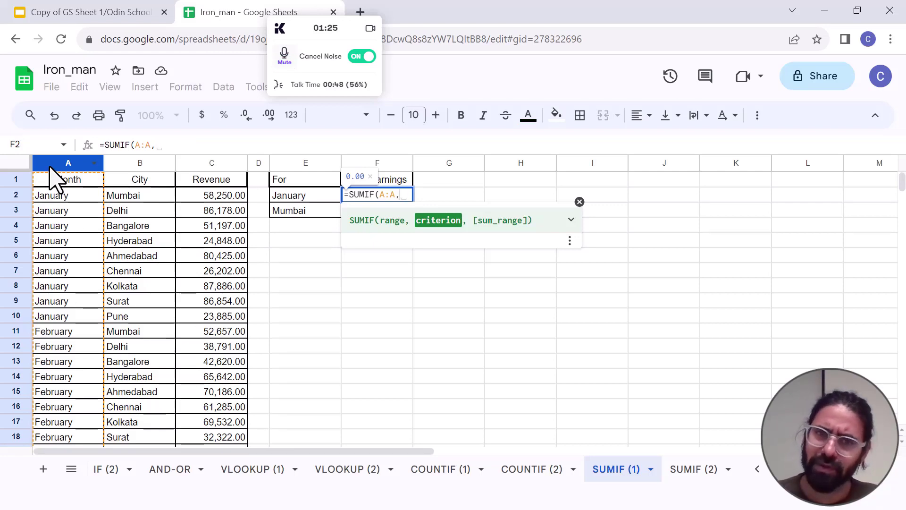
{"action": "left_click", "coordinate": [296, 198]}
{"action": "type", "text": ","}
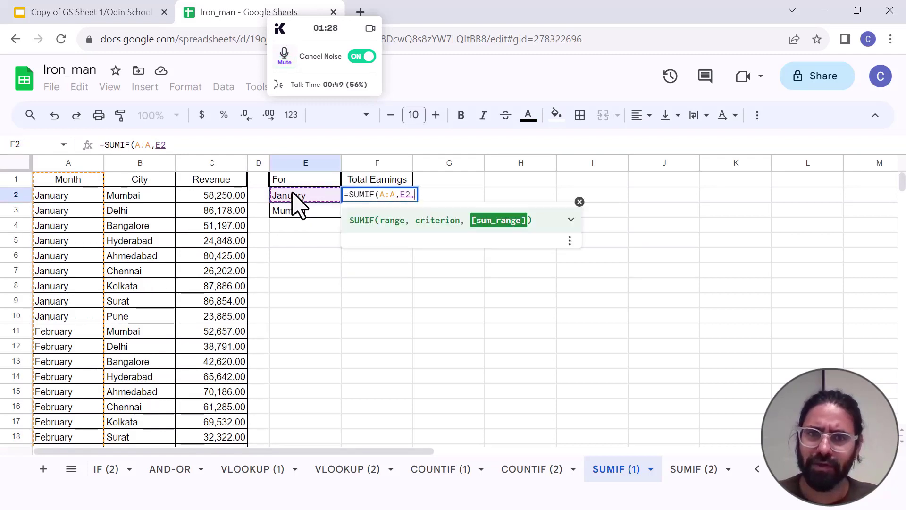
{"action": "left_click", "coordinate": [198, 168]}
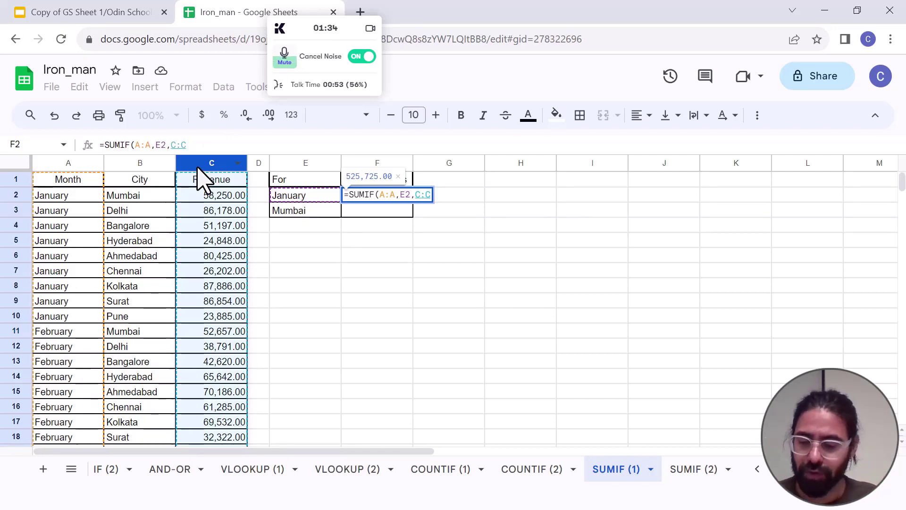
{"action": "key", "text": "Return"}
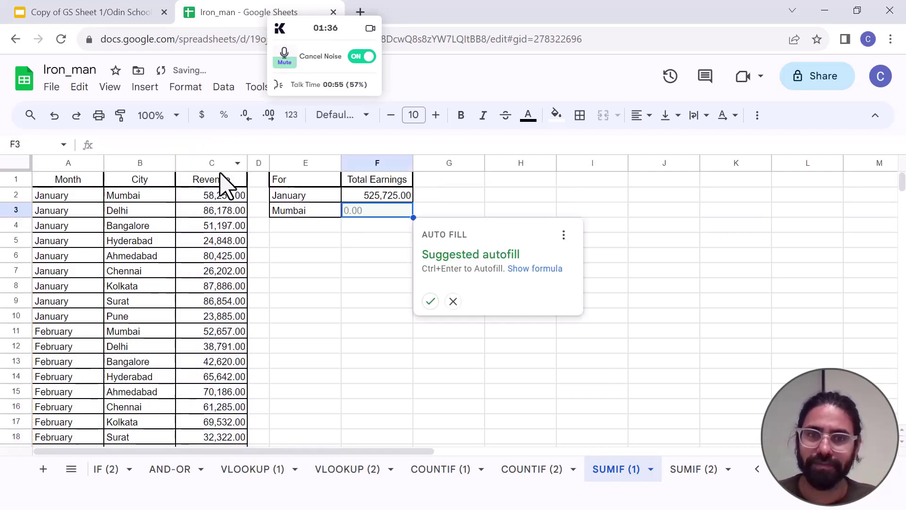
{"action": "left_click", "coordinate": [453, 301]}
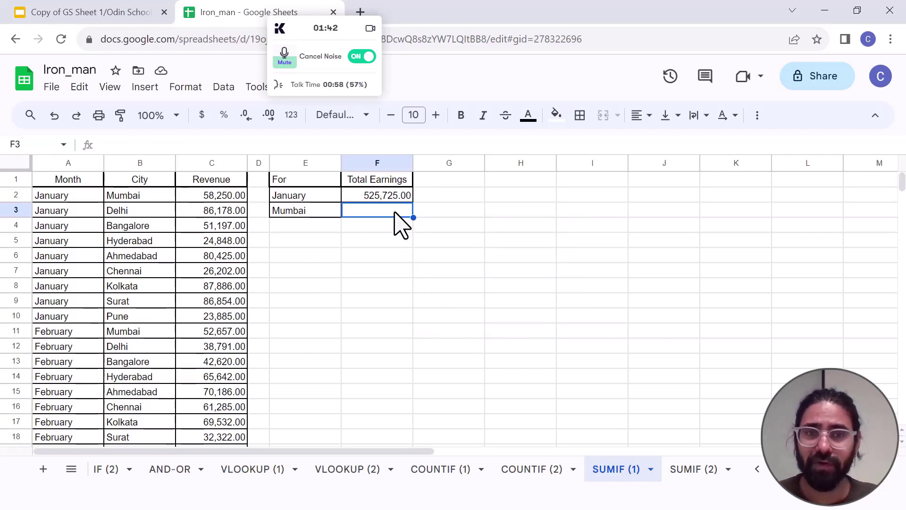
{"action": "type", "text": "=sumif"}
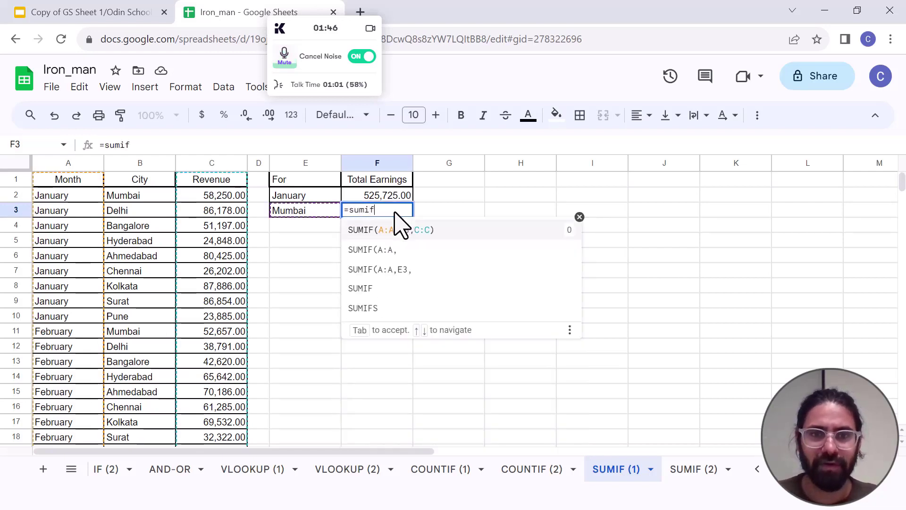
{"action": "left_click", "coordinate": [400, 226]}
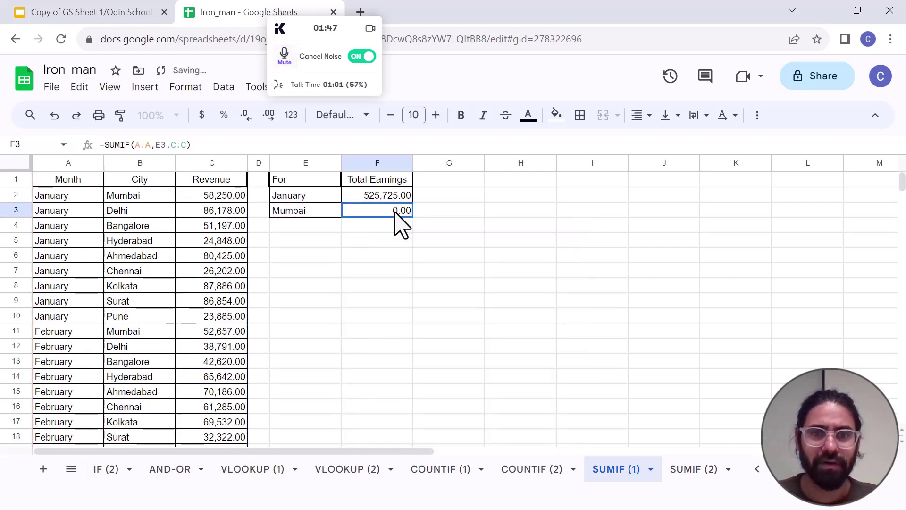
{"action": "key", "text": "Delete"}
Enter a SUMIF formula in F3 that sums column C where the City column matches Mumbai in E3
{"action": "type", "text": "="}
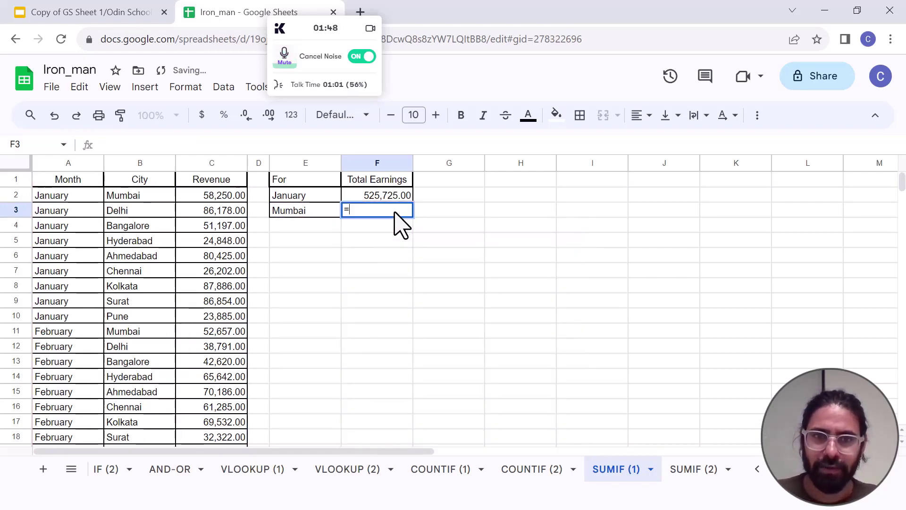
{"action": "type", "text": "sumif"}
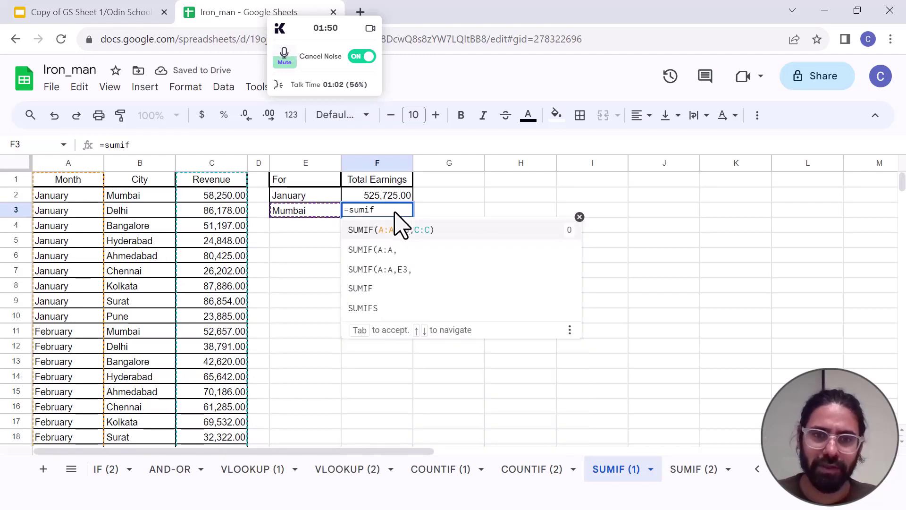
{"action": "left_click", "coordinate": [377, 288]}
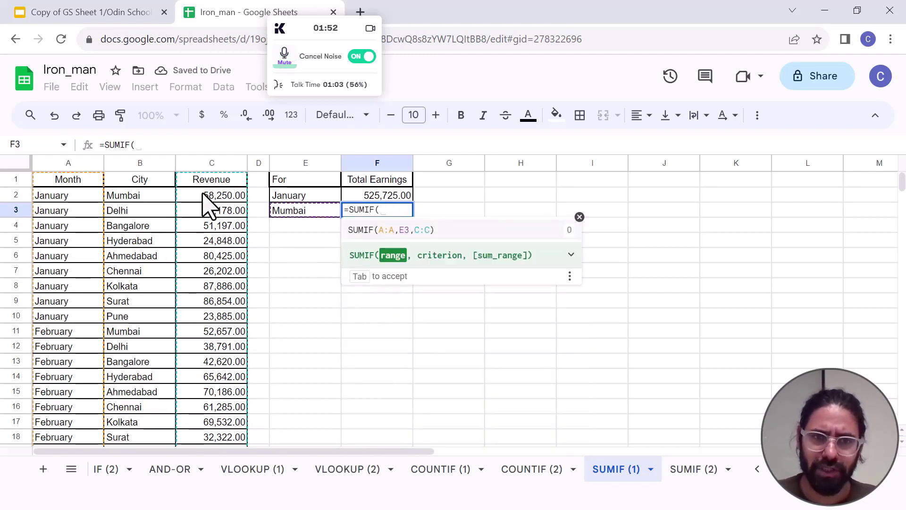
{"action": "left_click", "coordinate": [119, 162]}
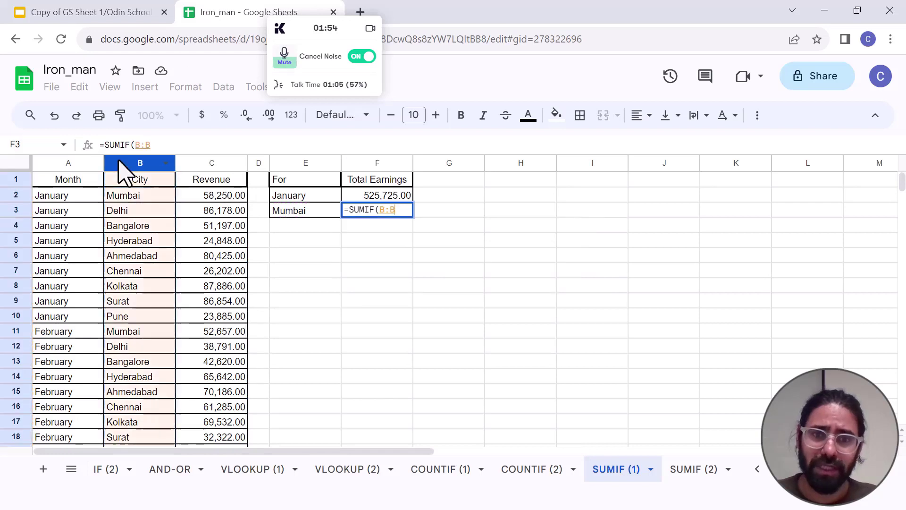
{"action": "type", "text": ","}
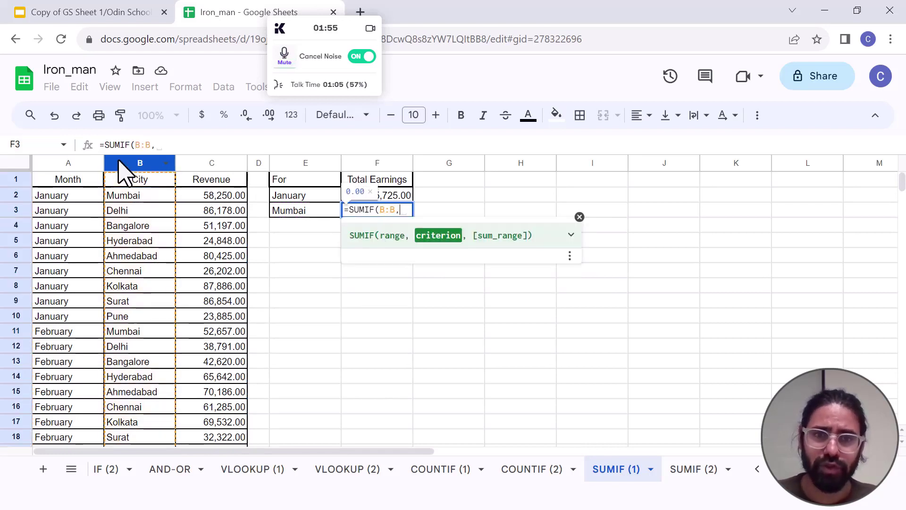
{"action": "left_click", "coordinate": [285, 213]}
{"action": "type", "text": ","}
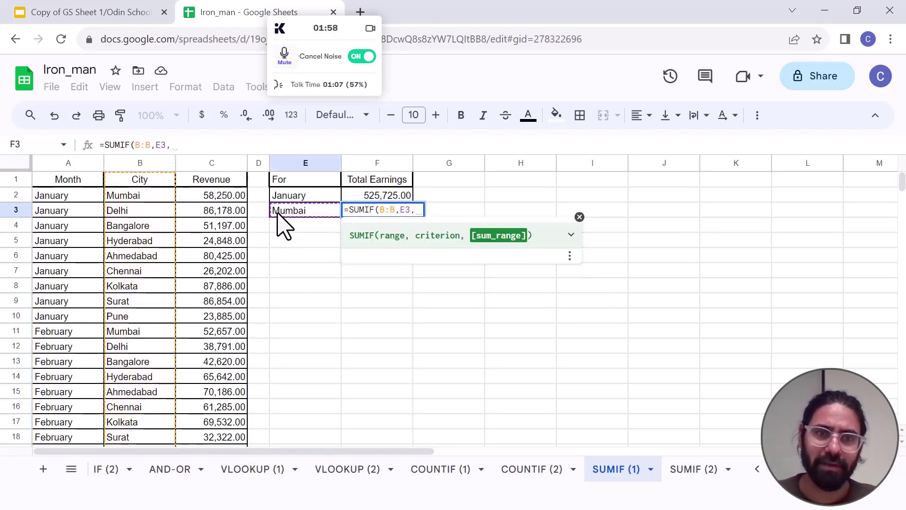
{"action": "left_click", "coordinate": [212, 163]}
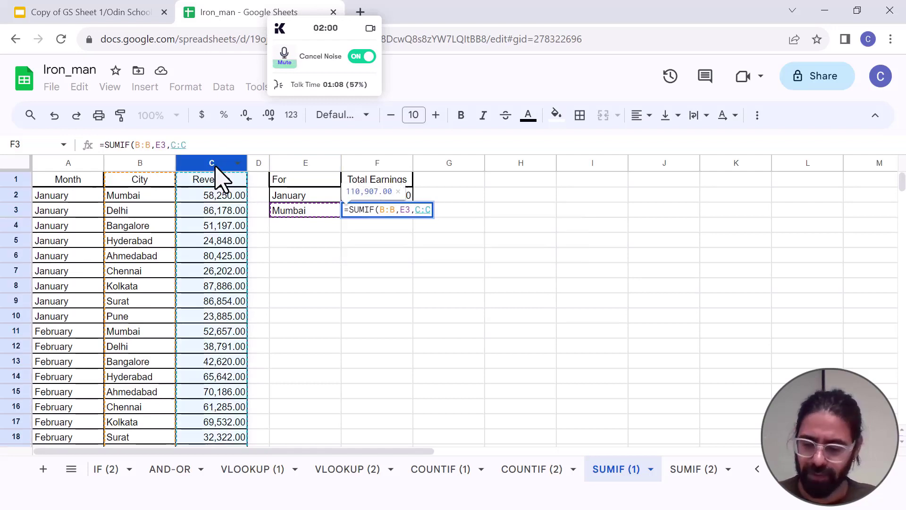
{"action": "key", "text": "Return"}
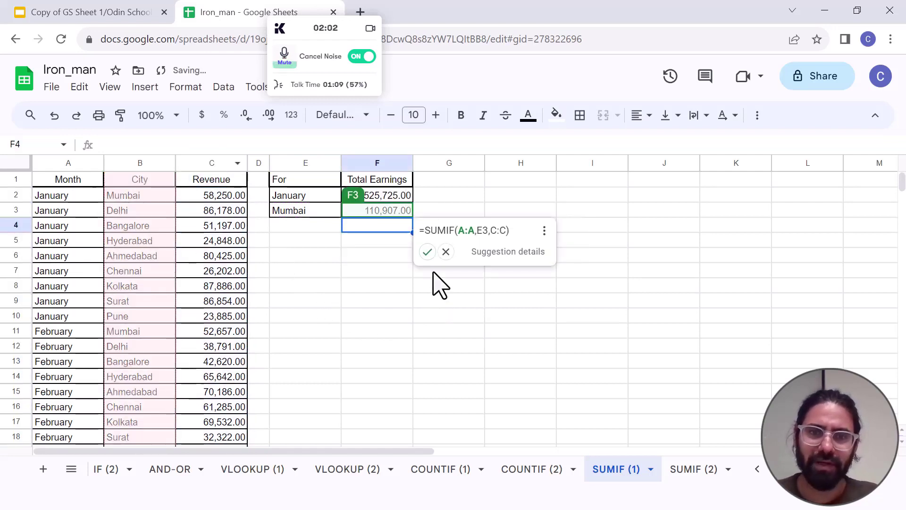
Accept the suggested replacement formula =SUMIF(A:A,E3,C:C) for F3 and clear the cell
{"action": "left_click", "coordinate": [427, 252]}
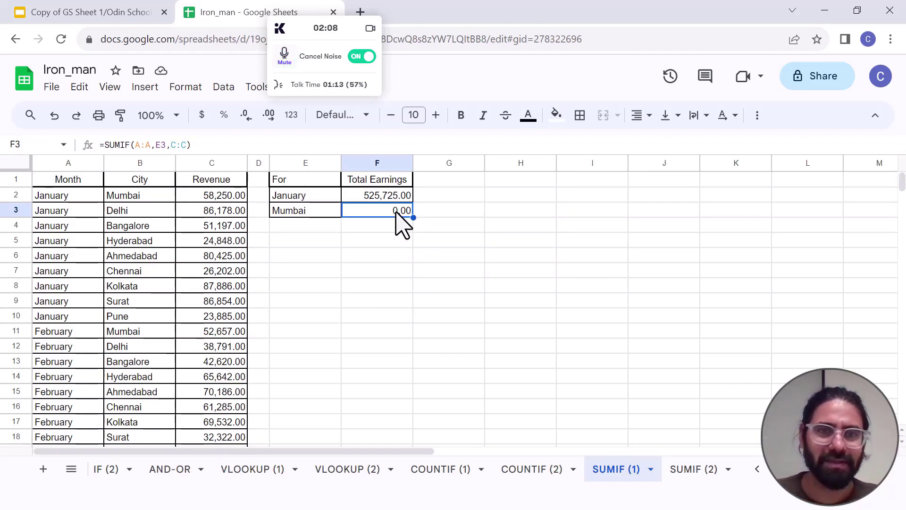
{"action": "key", "text": "Delete"}
Enter =SUMIF(B:B,E3,C:C) in F3 for Mumbai's total earnings and reject the suggested replacement formula
{"action": "type", "text": "=sumif"}
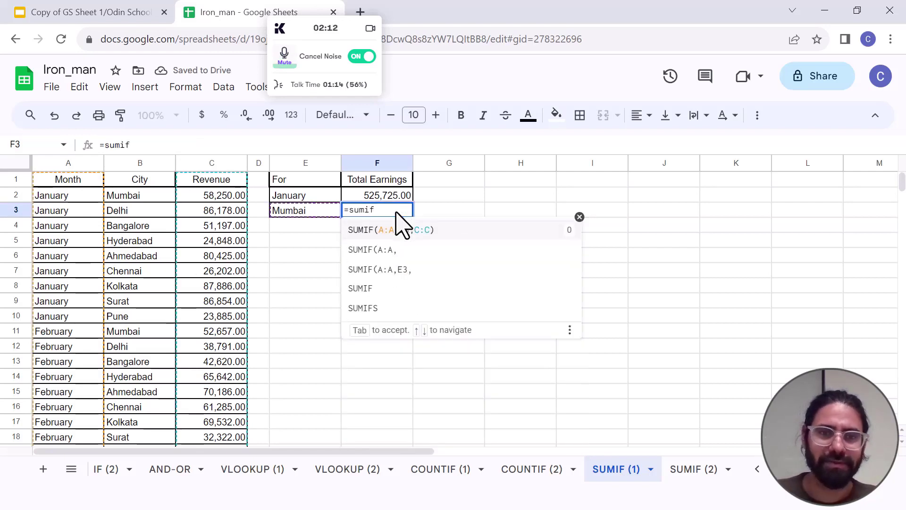
{"action": "left_click", "coordinate": [390, 290]}
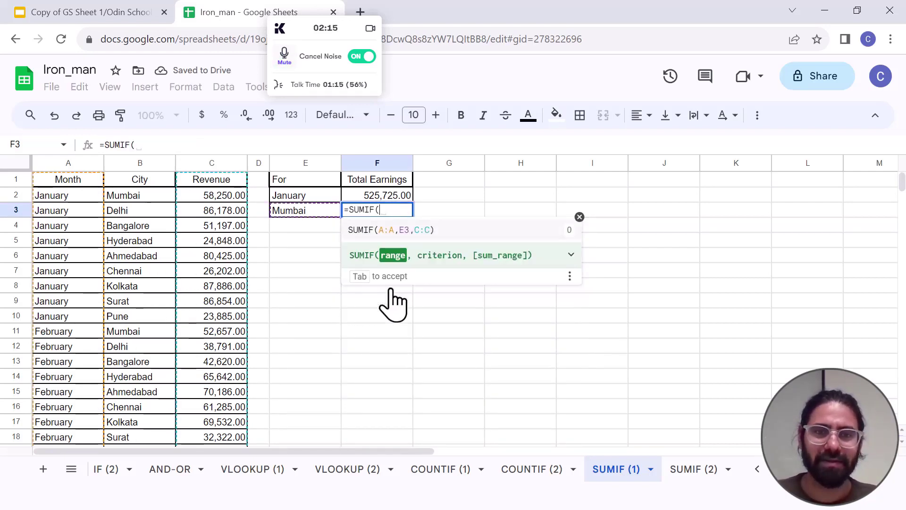
{"action": "left_click", "coordinate": [140, 163]}
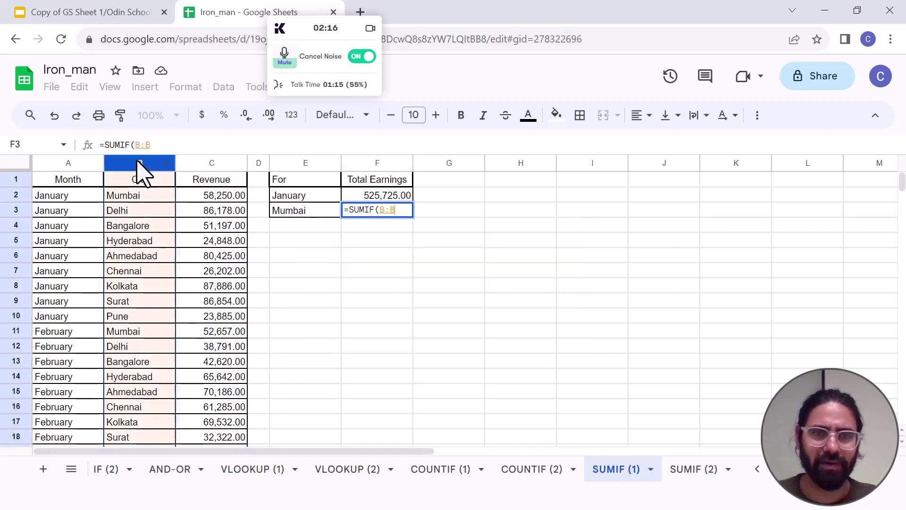
{"action": "type", "text": ","}
{"action": "left_click", "coordinate": [331, 212]}
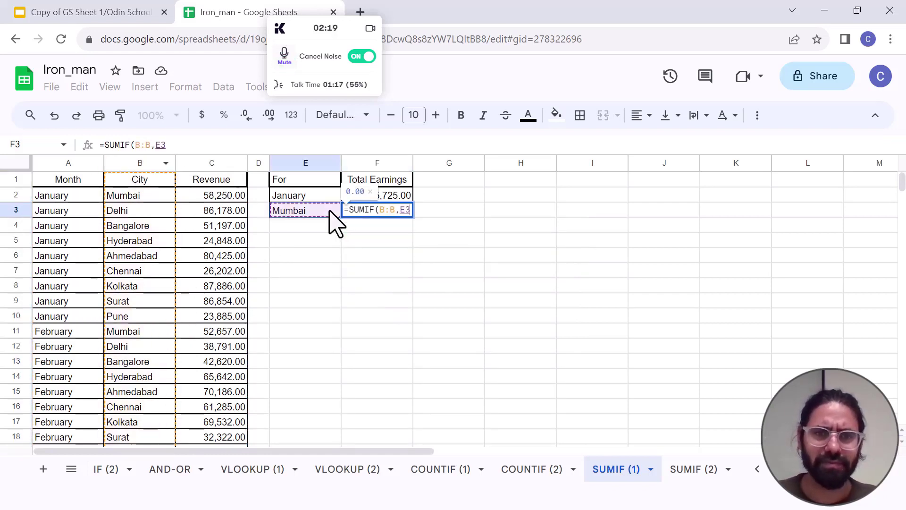
{"action": "type", "text": ","}
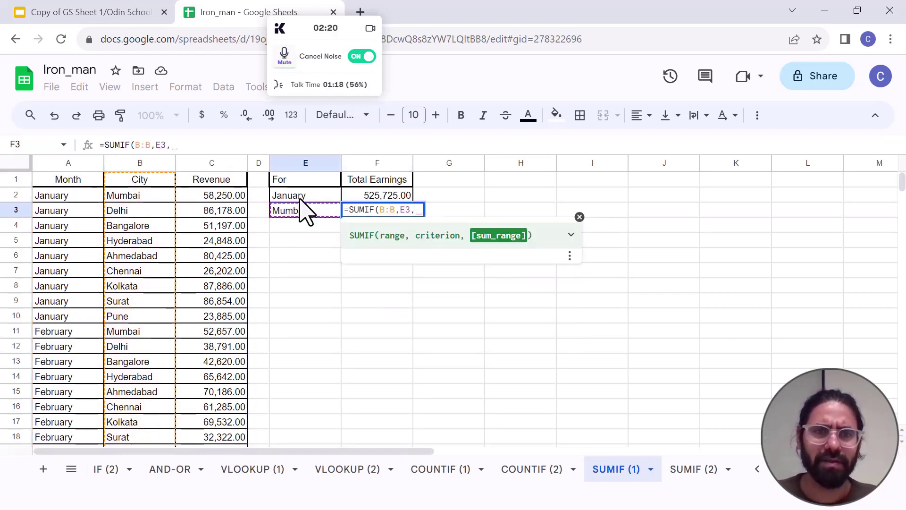
{"action": "left_click", "coordinate": [203, 166]}
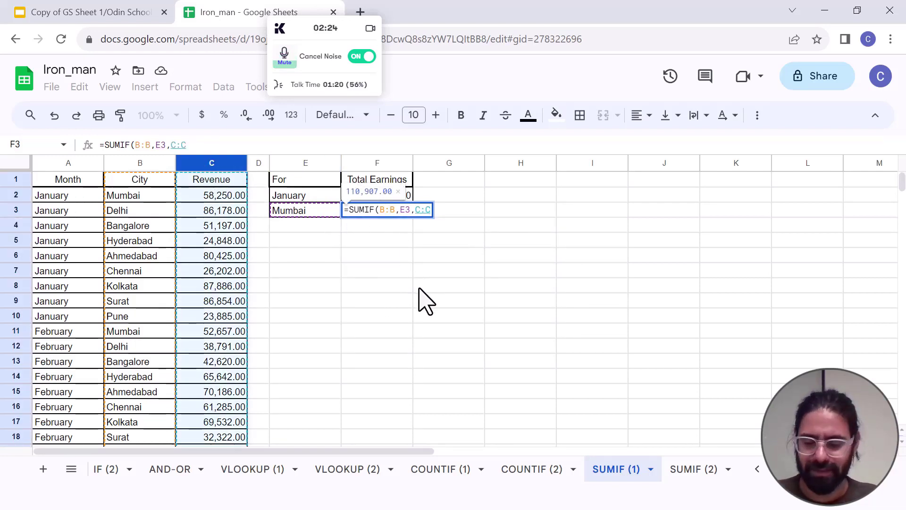
{"action": "key", "text": "Return"}
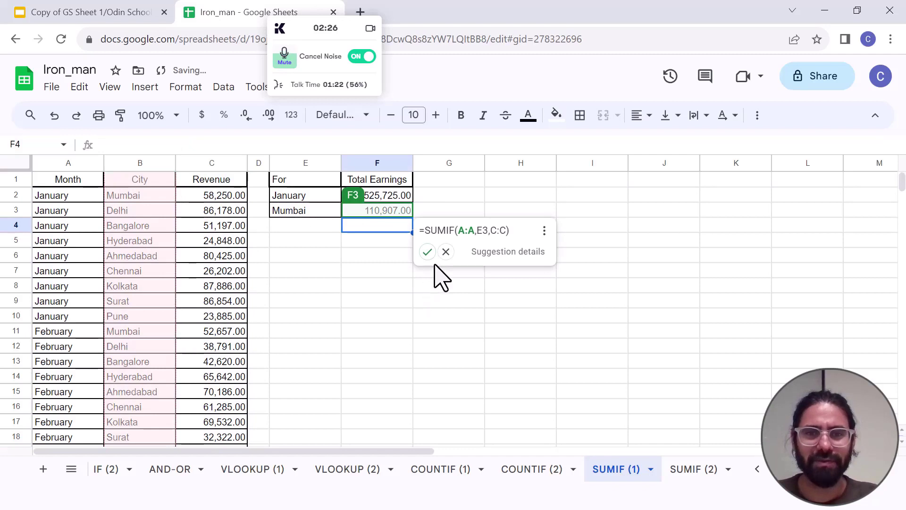
{"action": "left_click", "coordinate": [446, 251]}
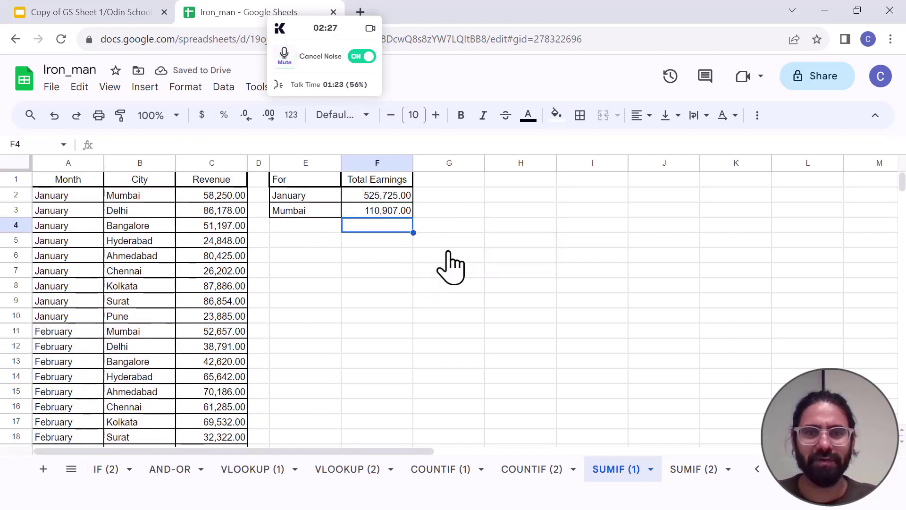
{"action": "left_click", "coordinate": [383, 274]}
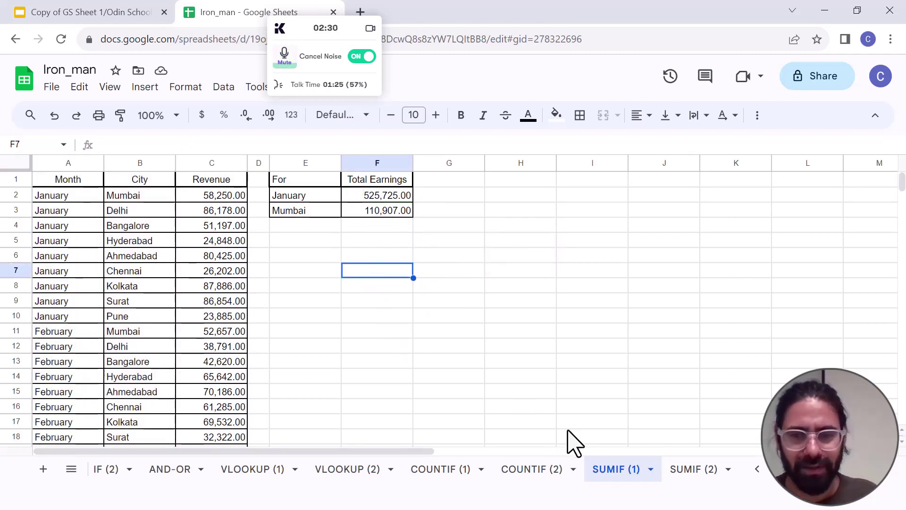
On the SUMIF (2) sheet, enter =SUMIF(B:B,E2,C:C) in F2 to total the population for Asia
{"action": "left_click", "coordinate": [701, 473]}
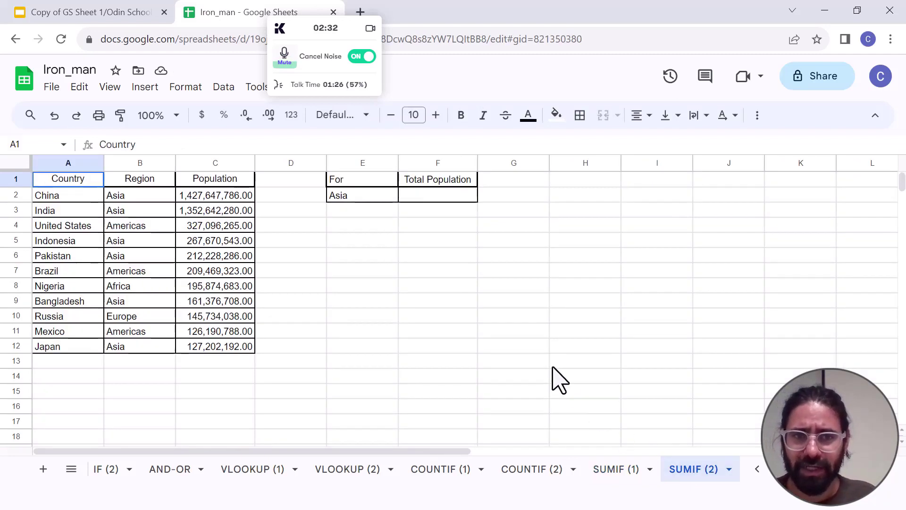
{"action": "left_click", "coordinate": [410, 201]}
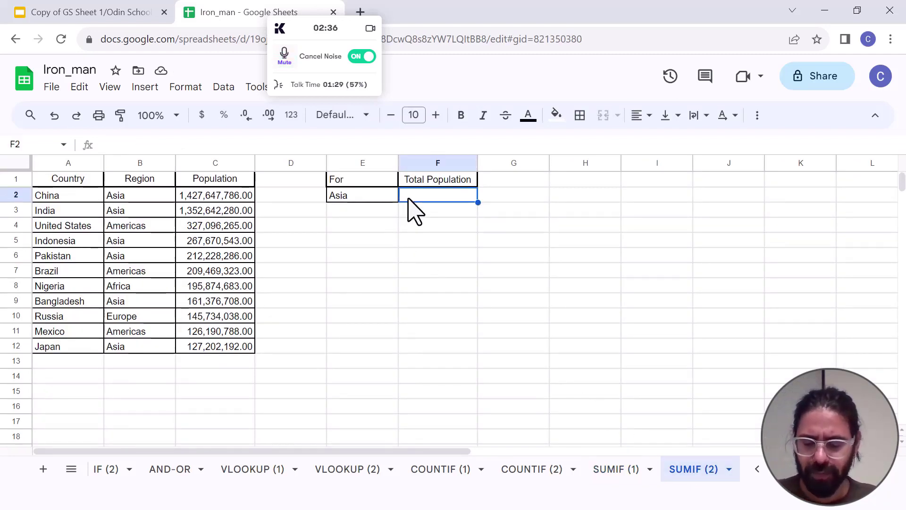
{"action": "type", "text": "=sumi"}
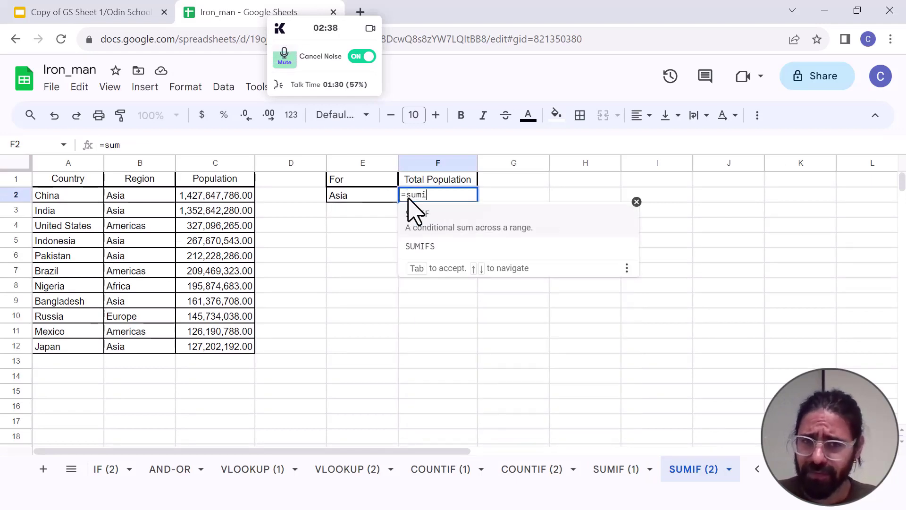
{"action": "type", "text": "f"}
{"action": "key", "text": "Tab"}
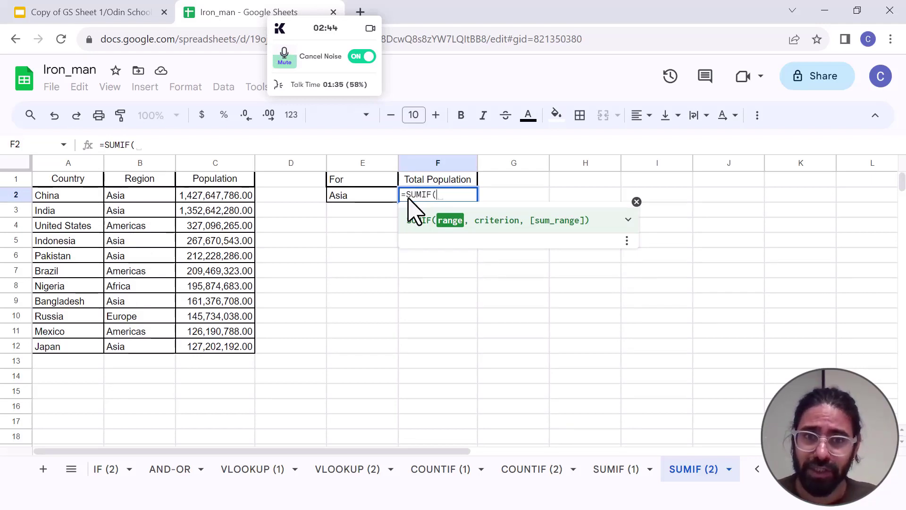
{"action": "left_click", "coordinate": [142, 165]}
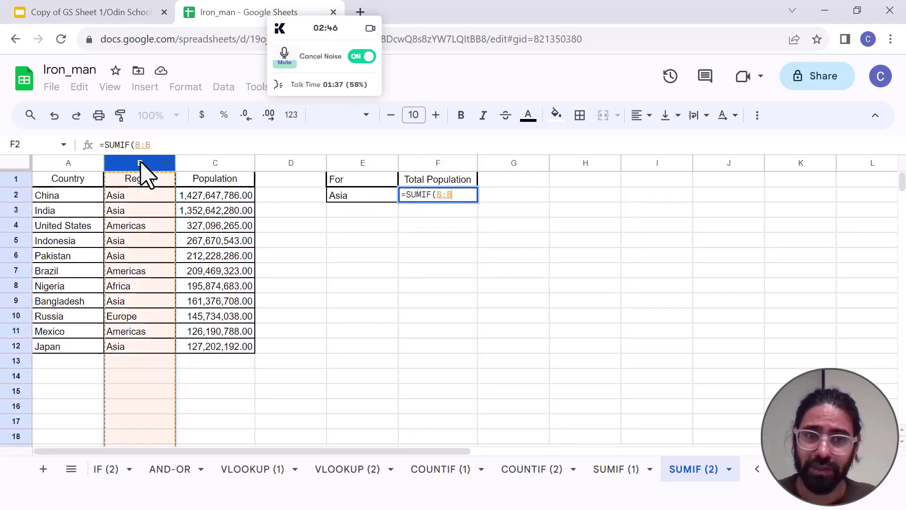
{"action": "type", "text": ","}
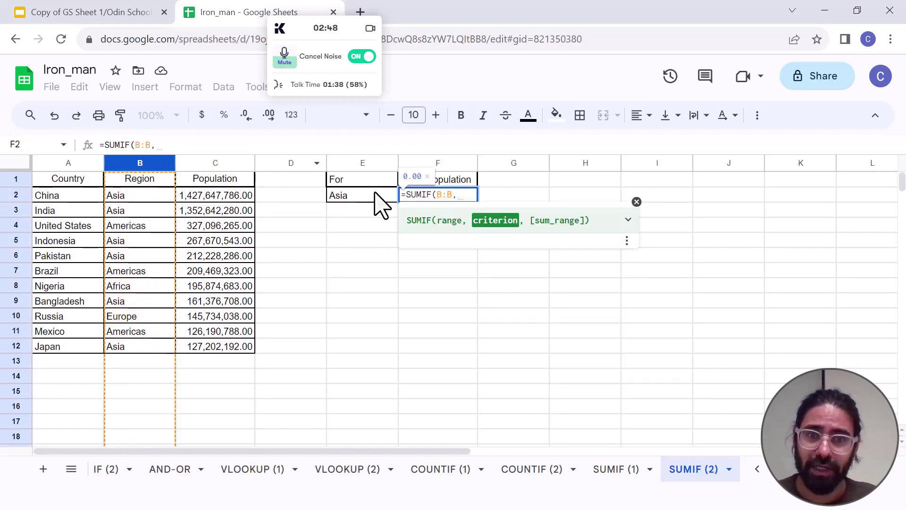
{"action": "left_click", "coordinate": [376, 197]}
{"action": "type", "text": ","}
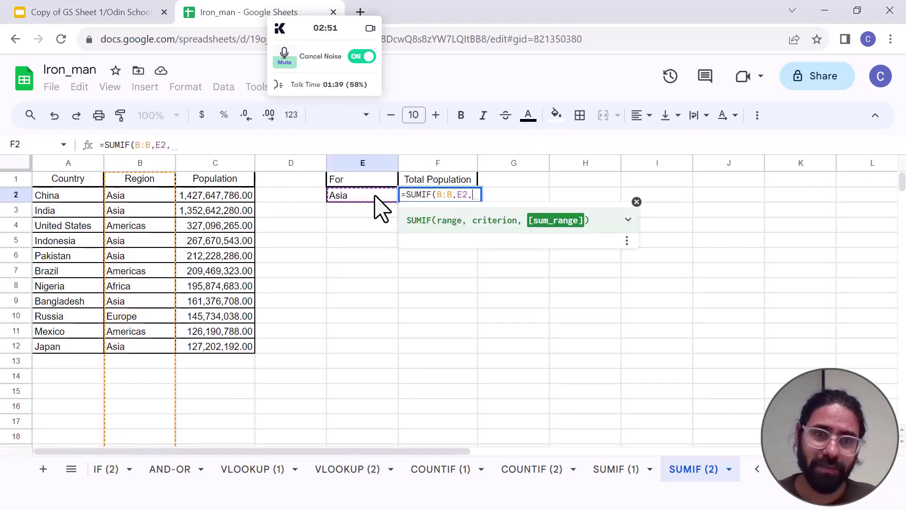
{"action": "left_click", "coordinate": [203, 166]}
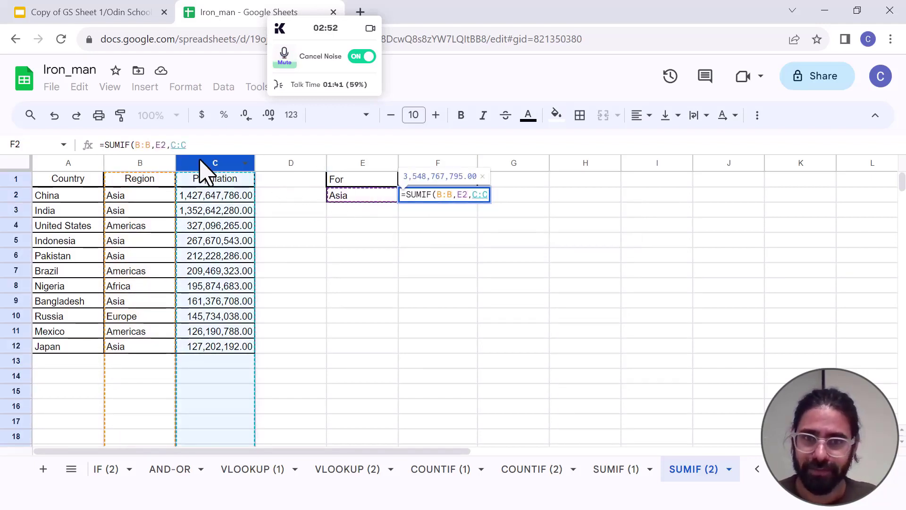
{"action": "key", "text": "Return"}
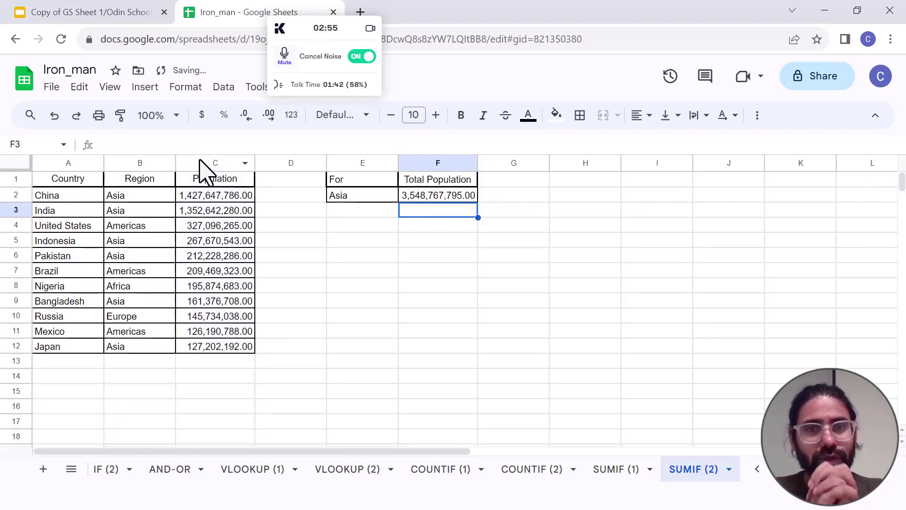